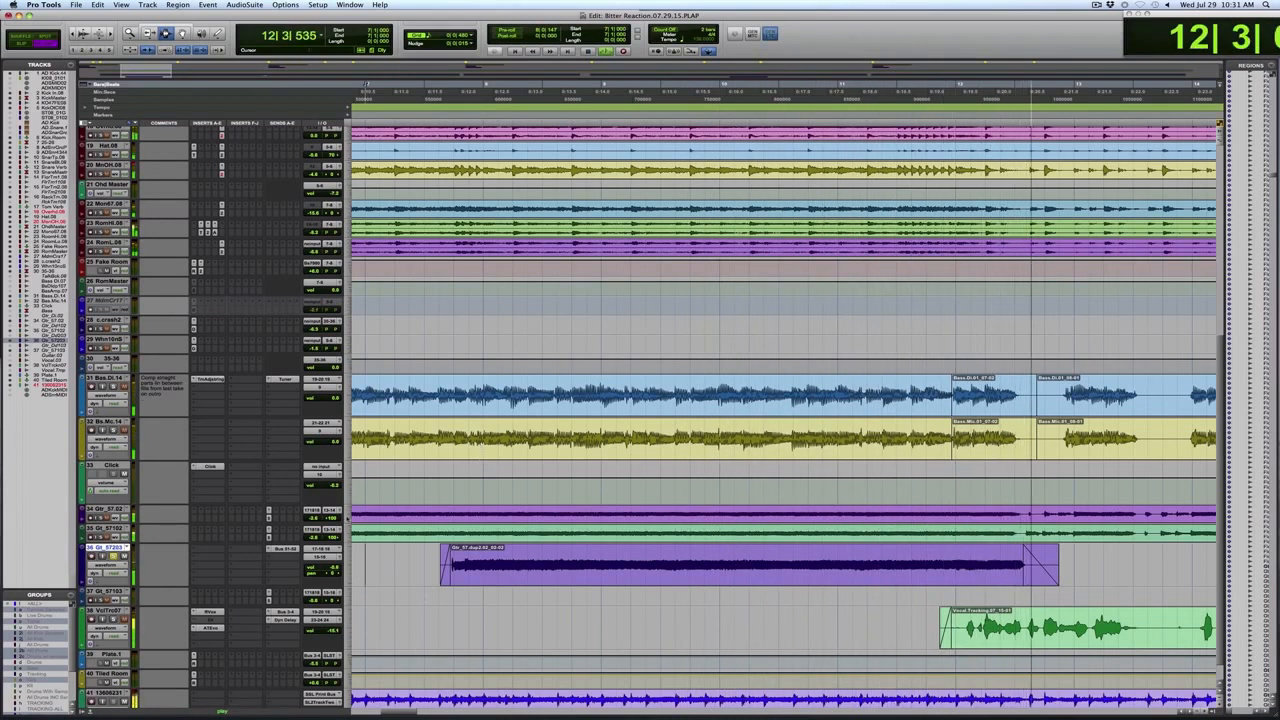
- Stop playback and switch the Gt_57203 track's display from waveform to volume automation
{"action": "key", "text": "space"}
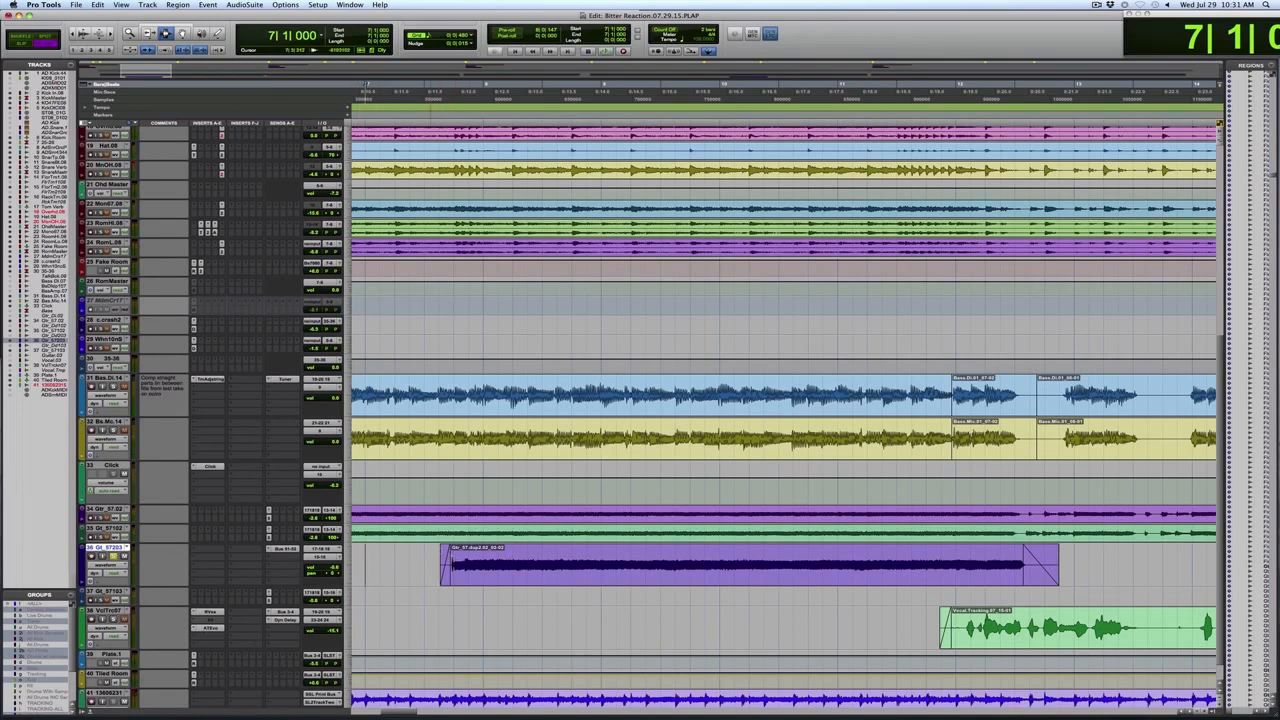
{"action": "key", "text": "super+bracketleft"}
{"action": "left_click", "coordinate": [393, 554]}
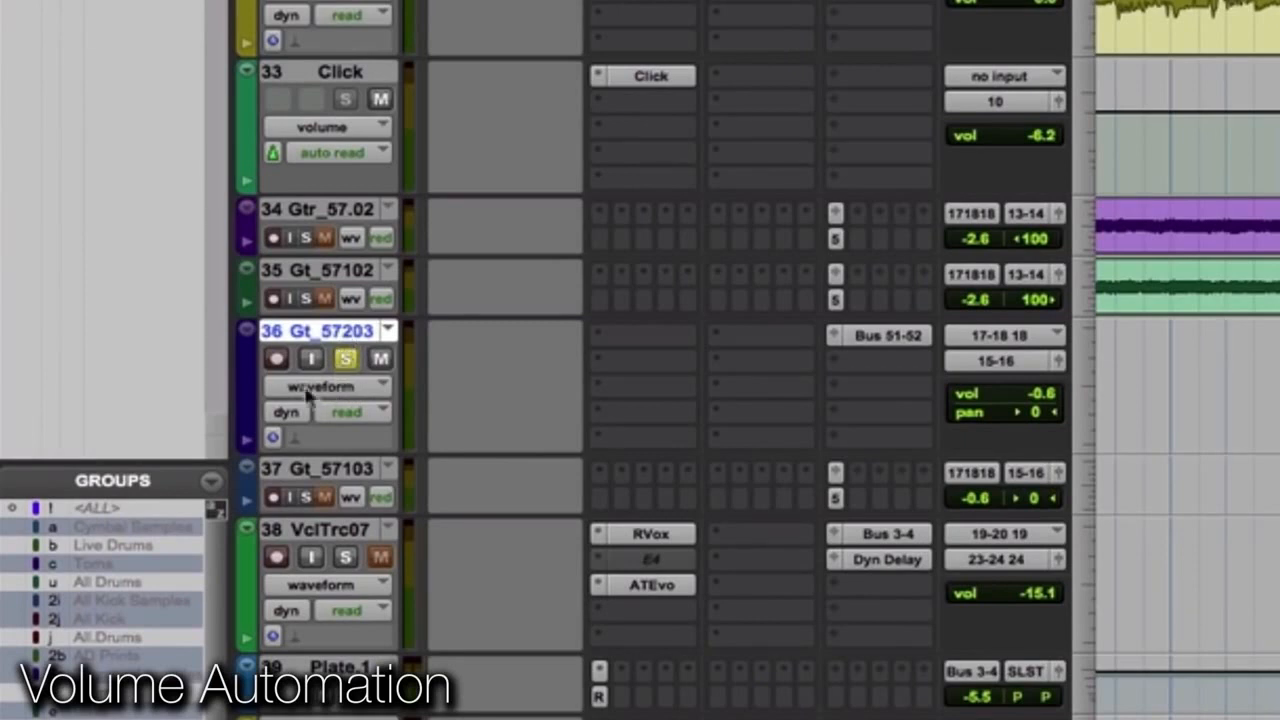
{"action": "left_click", "coordinate": [386, 390]}
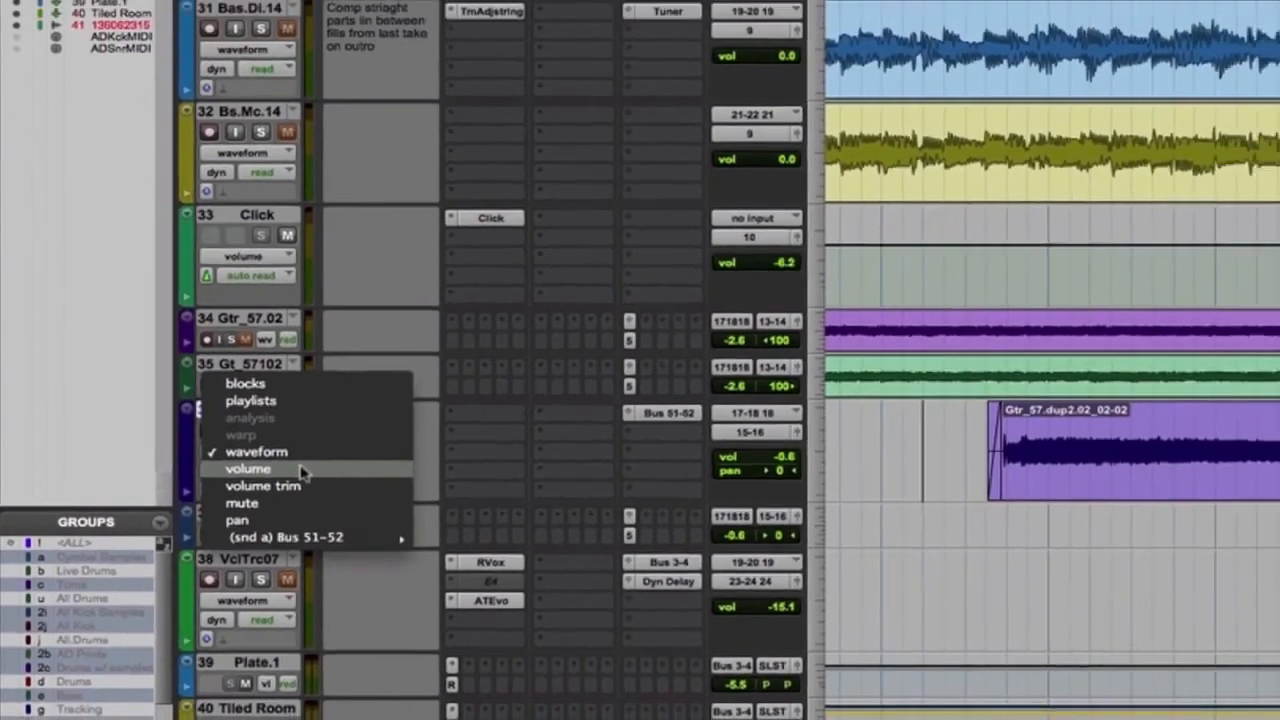
{"action": "left_click", "coordinate": [303, 471]}
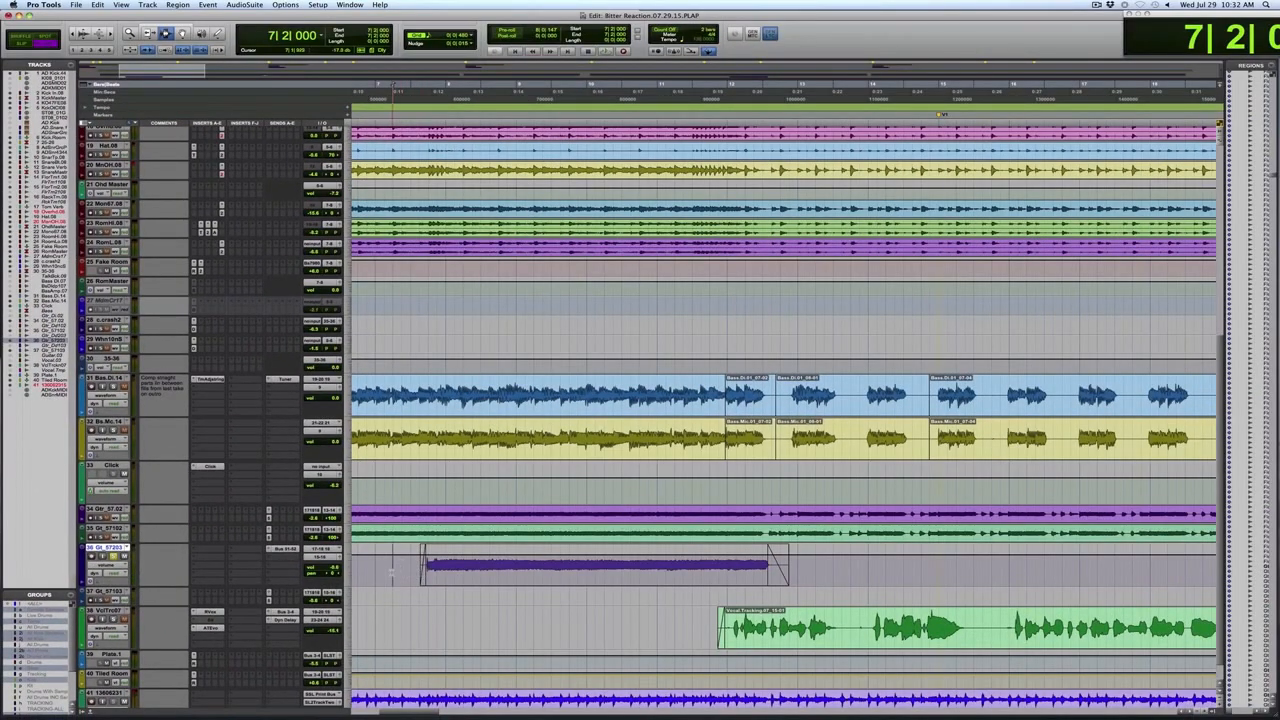
- Set the grid value to 1/8 note for editing the start of the Gt_57203 clip
{"action": "key", "text": "F5"}
{"action": "left_click_drag", "start_coordinate": [860, 572], "coordinate": [465, 566]}
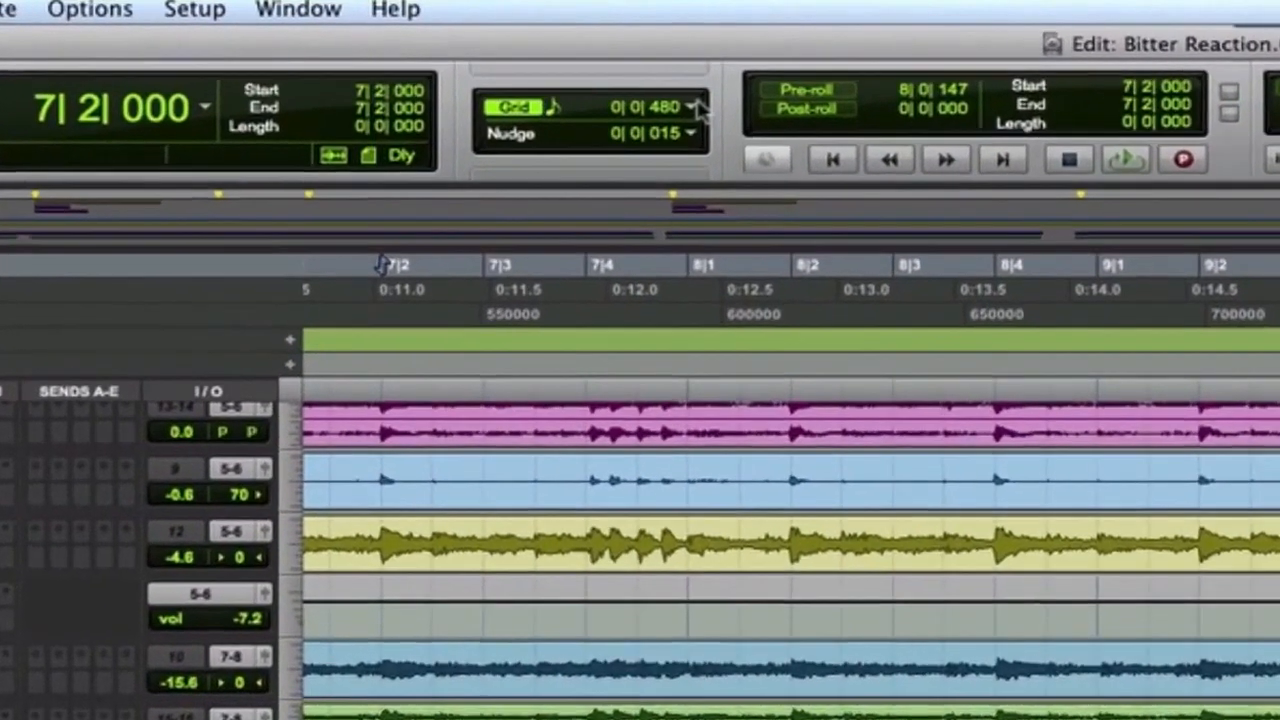
{"action": "left_click", "coordinate": [697, 107]}
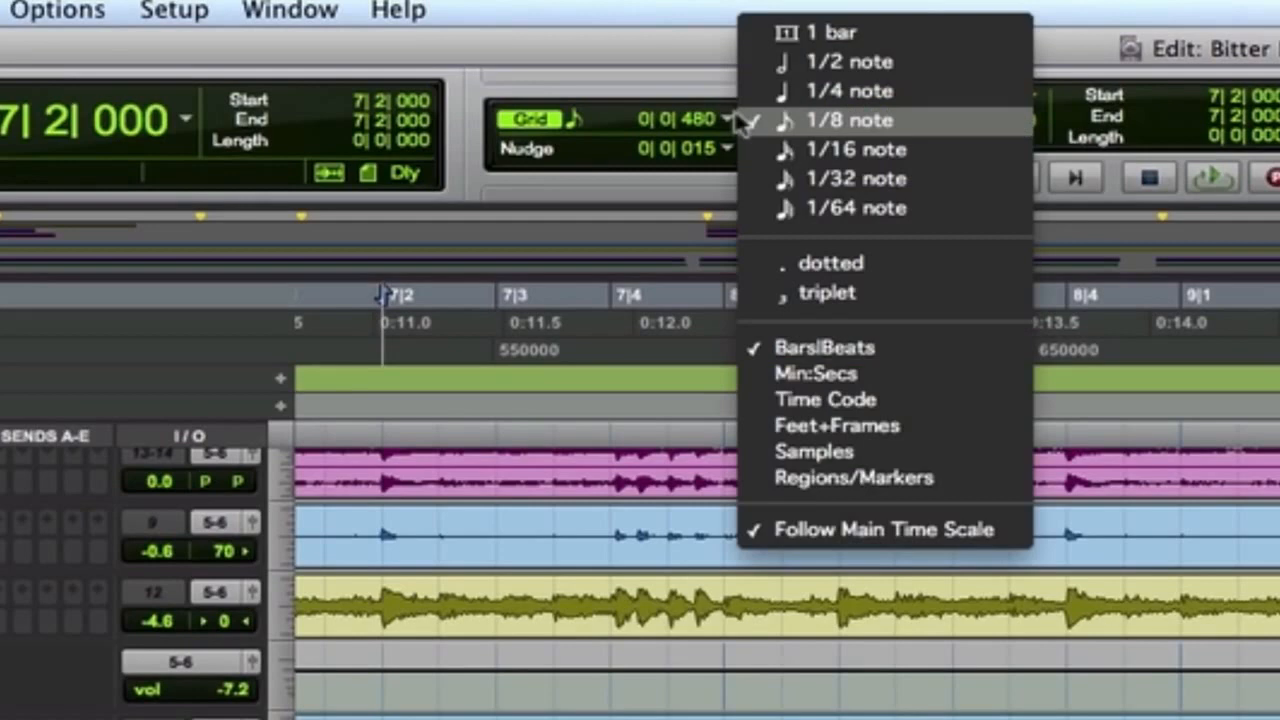
{"action": "left_click", "coordinate": [742, 120]}
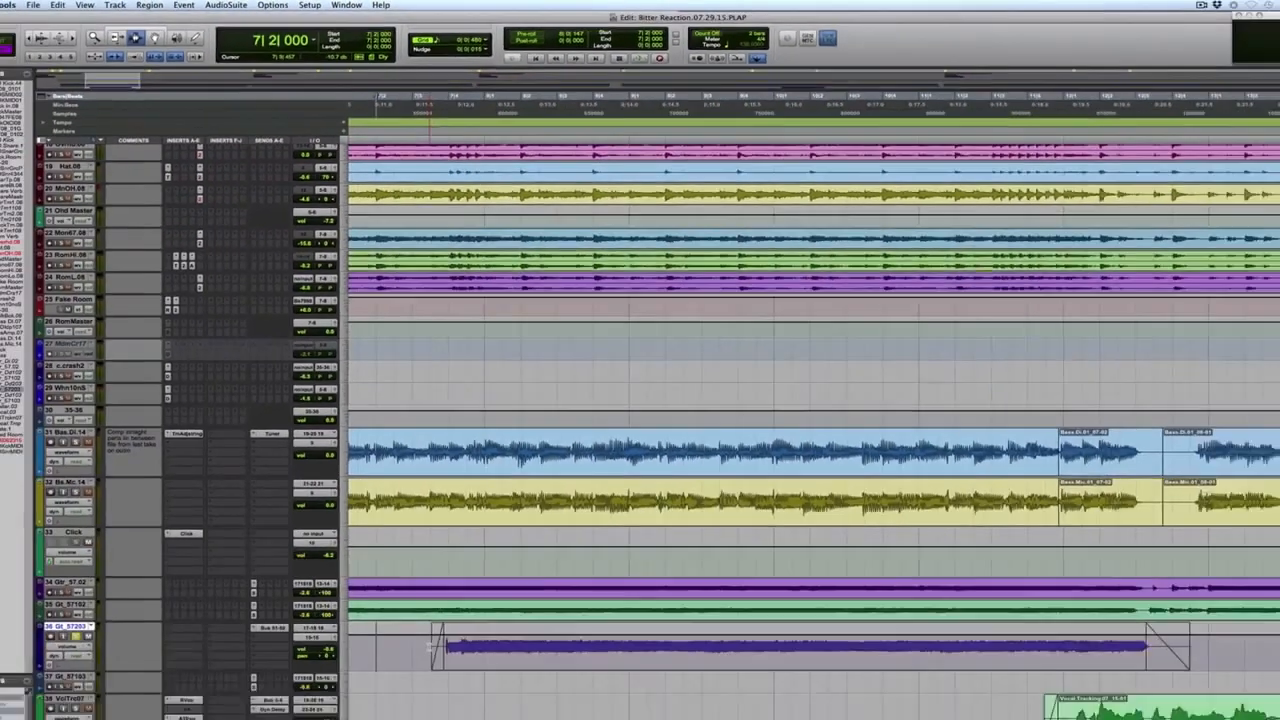
- Try lowering the volume automation over the first eighth note of the Gt_57203 clip, starting at 7|4|000
{"action": "left_click_drag", "start_coordinate": [425, 567], "coordinate": [453, 571]}
{"action": "key", "text": "F6"}
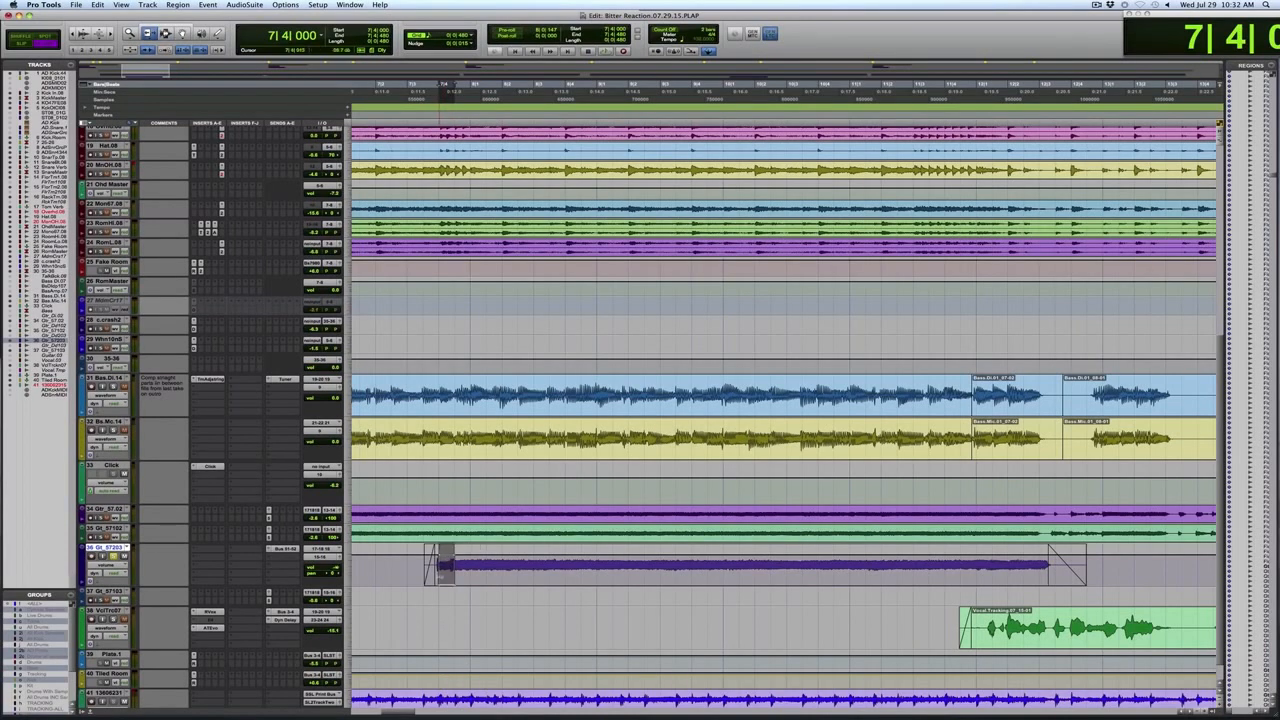
{"action": "key", "text": "F8"}
{"action": "key", "text": "F7"}
{"action": "left_click", "coordinate": [438, 568]}
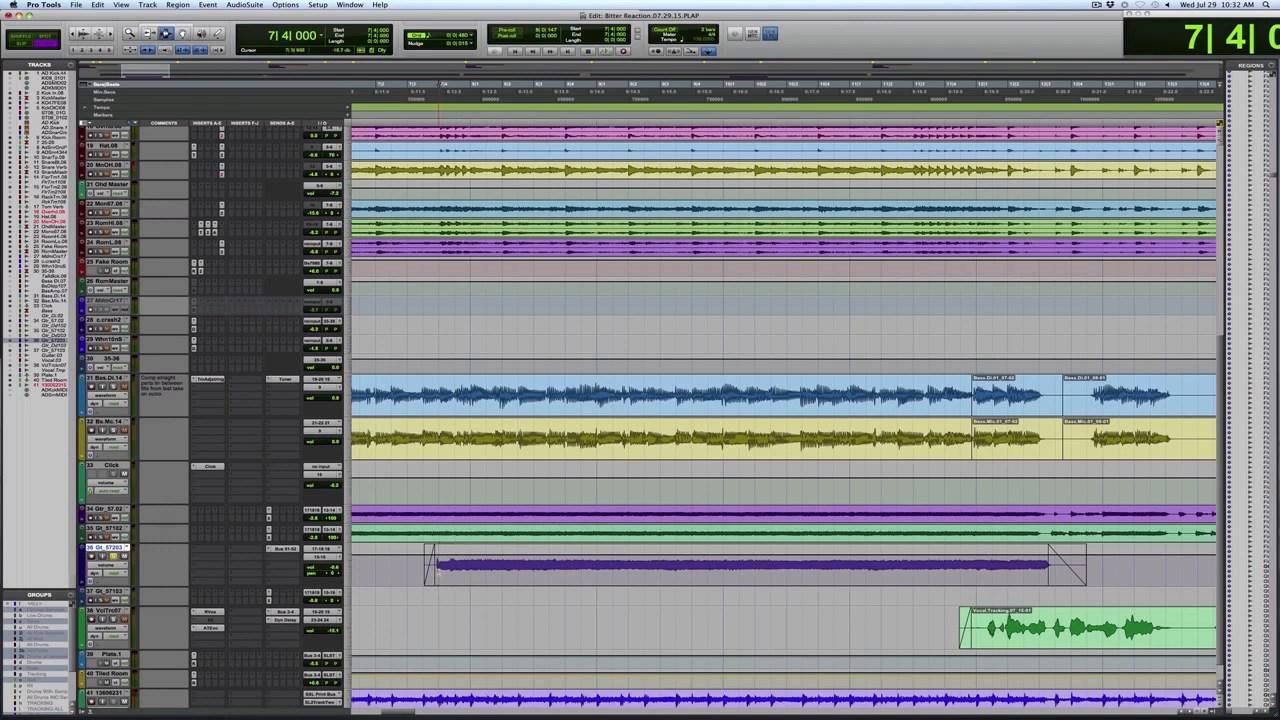
{"action": "left_click_drag", "start_coordinate": [440, 569], "coordinate": [455, 569]}
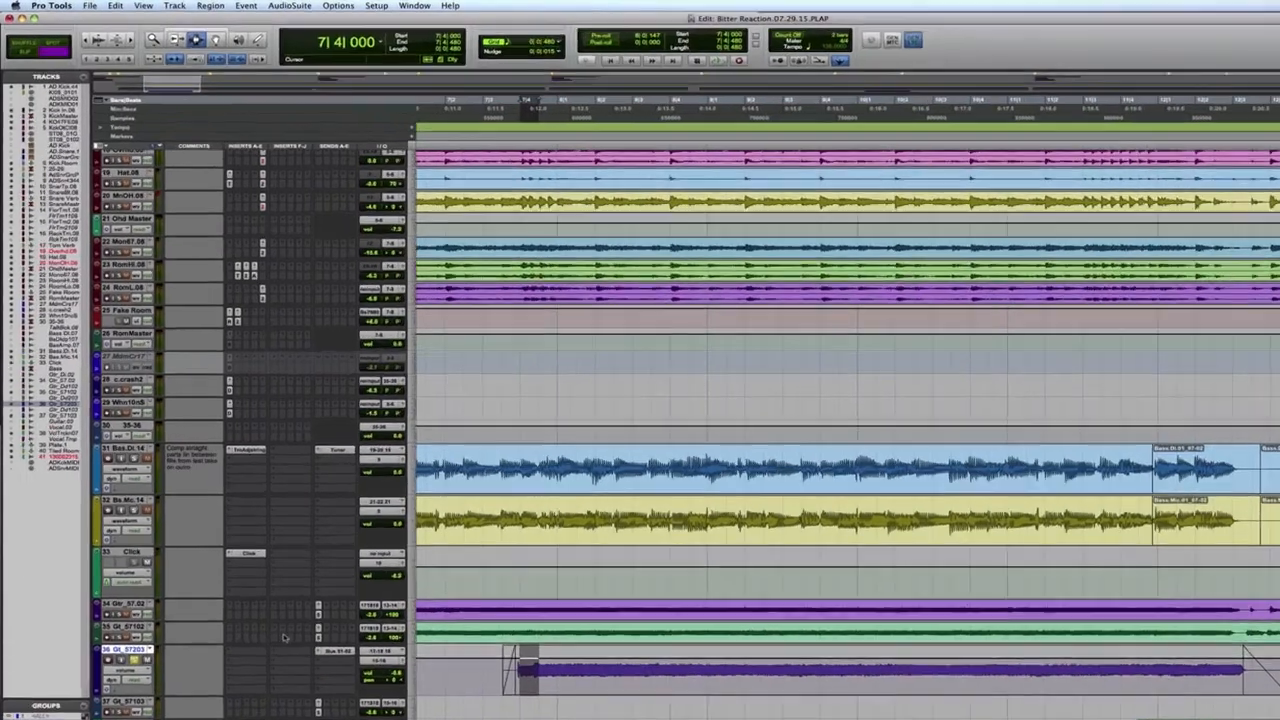
{"action": "key", "text": "F6"}
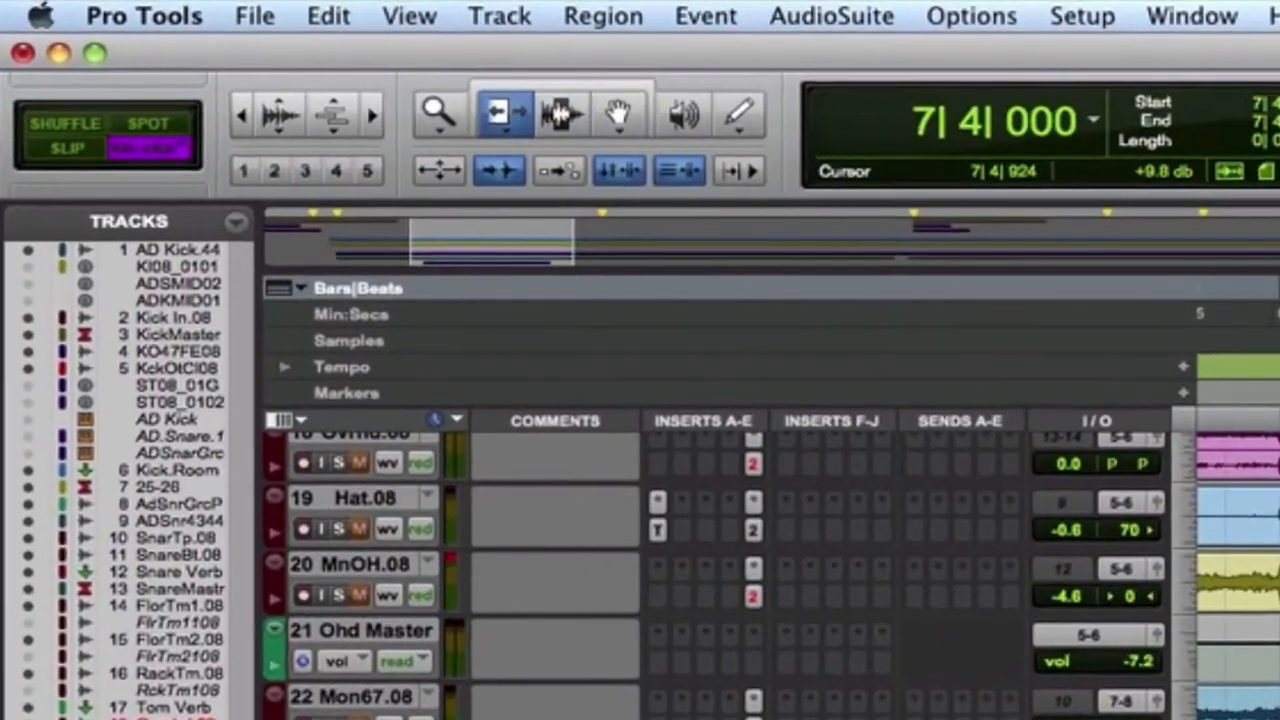
- Cycle the active edit tool through Zoomer, Trimmer, Selector and Grabber
{"action": "left_click", "coordinate": [446, 115]}
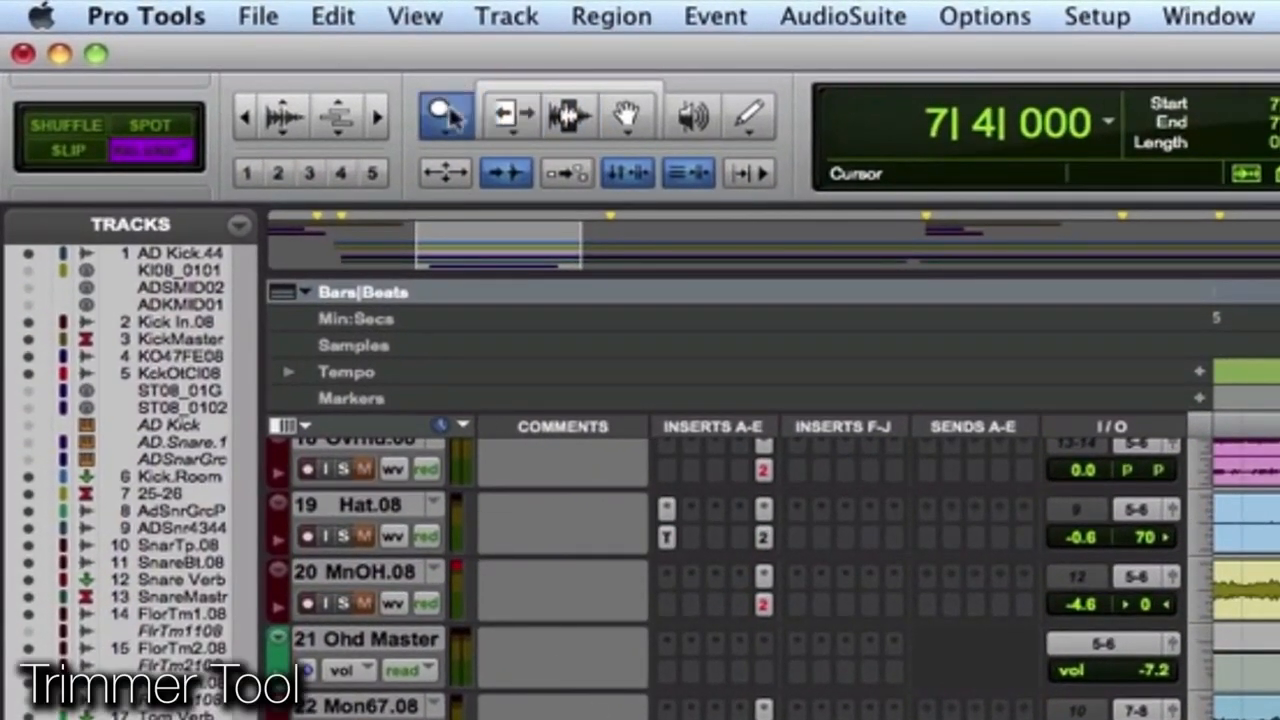
{"action": "key", "text": "F6"}
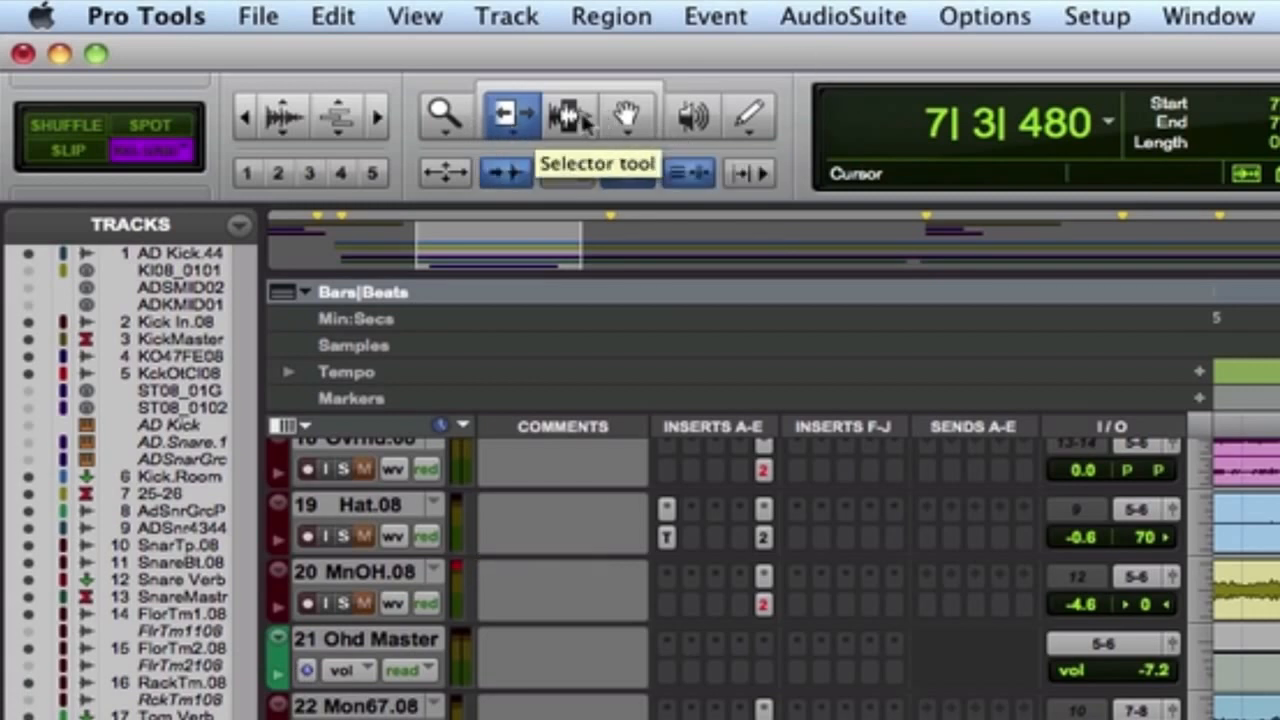
{"action": "left_click", "coordinate": [584, 120]}
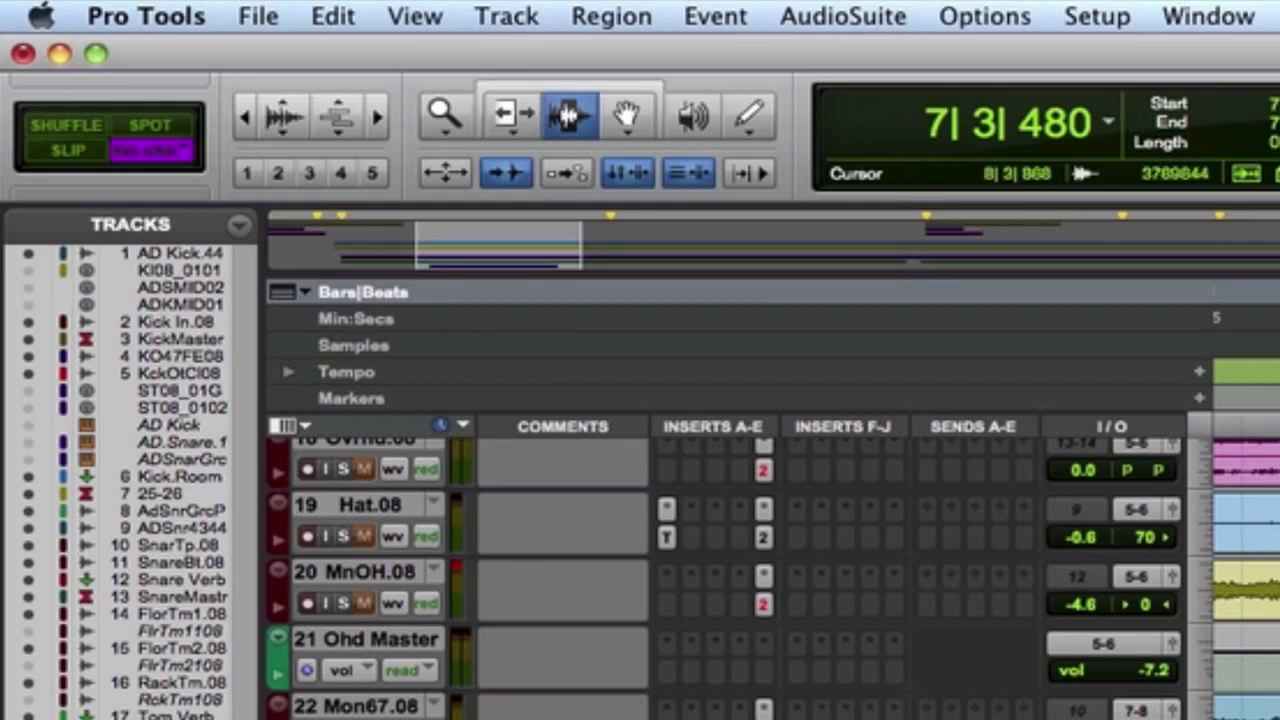
{"action": "key", "text": "F6"}
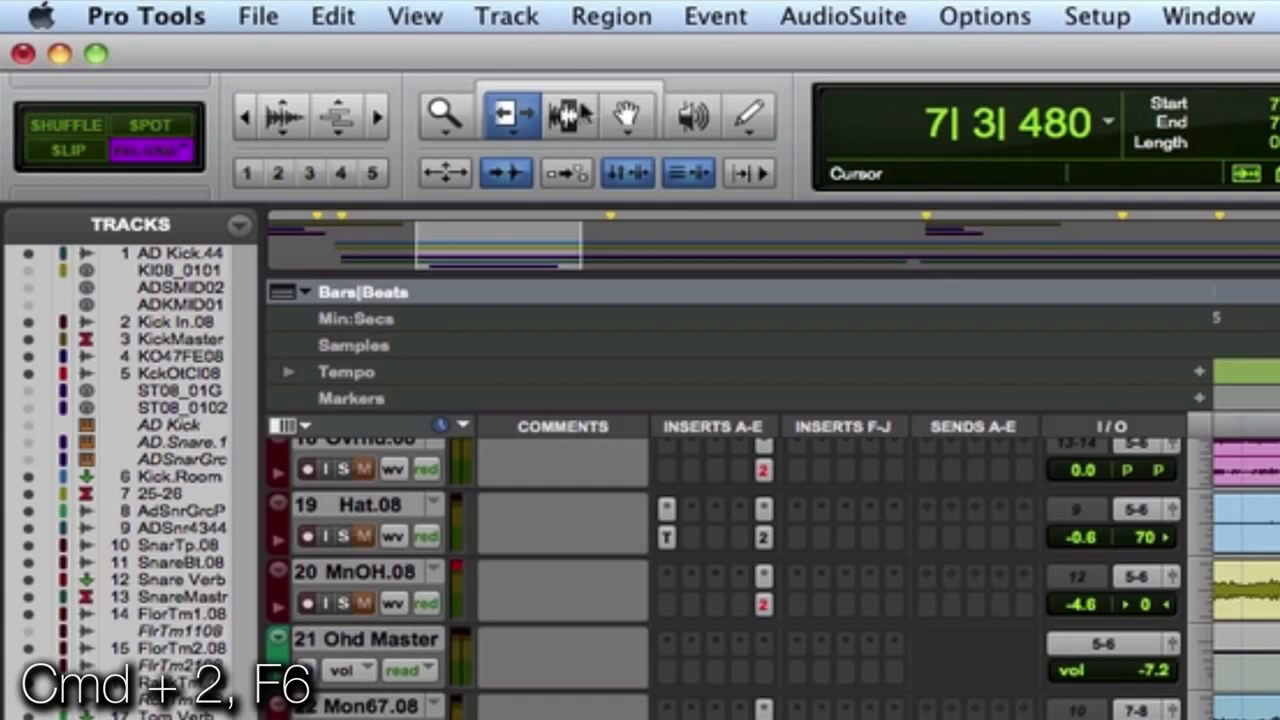
{"action": "left_click", "coordinate": [580, 114]}
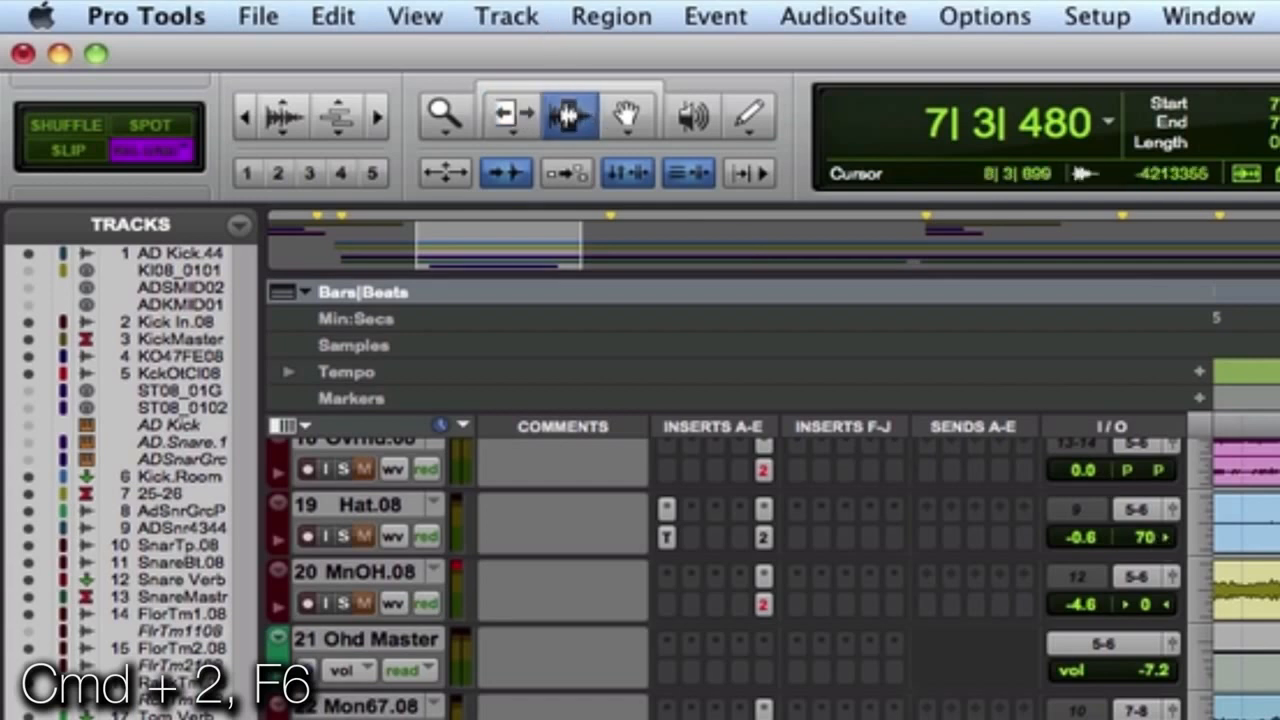
{"action": "key", "text": "F6"}
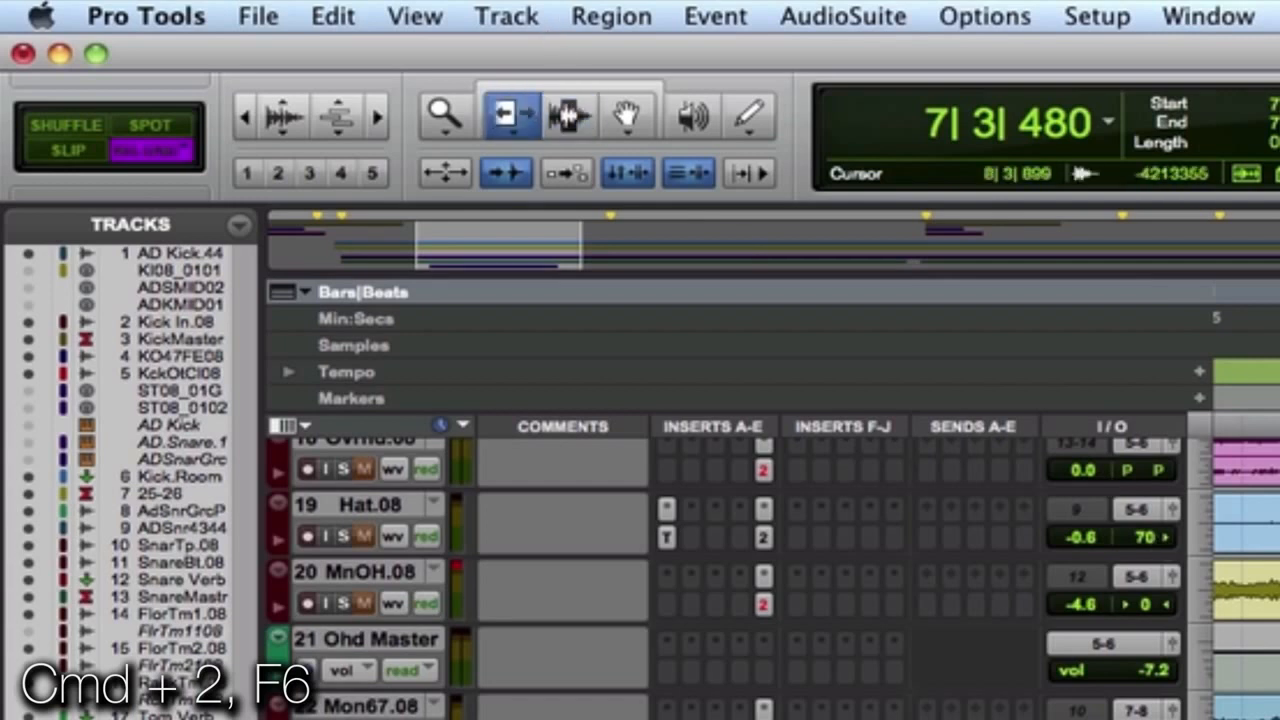
{"action": "key", "text": "F7"}
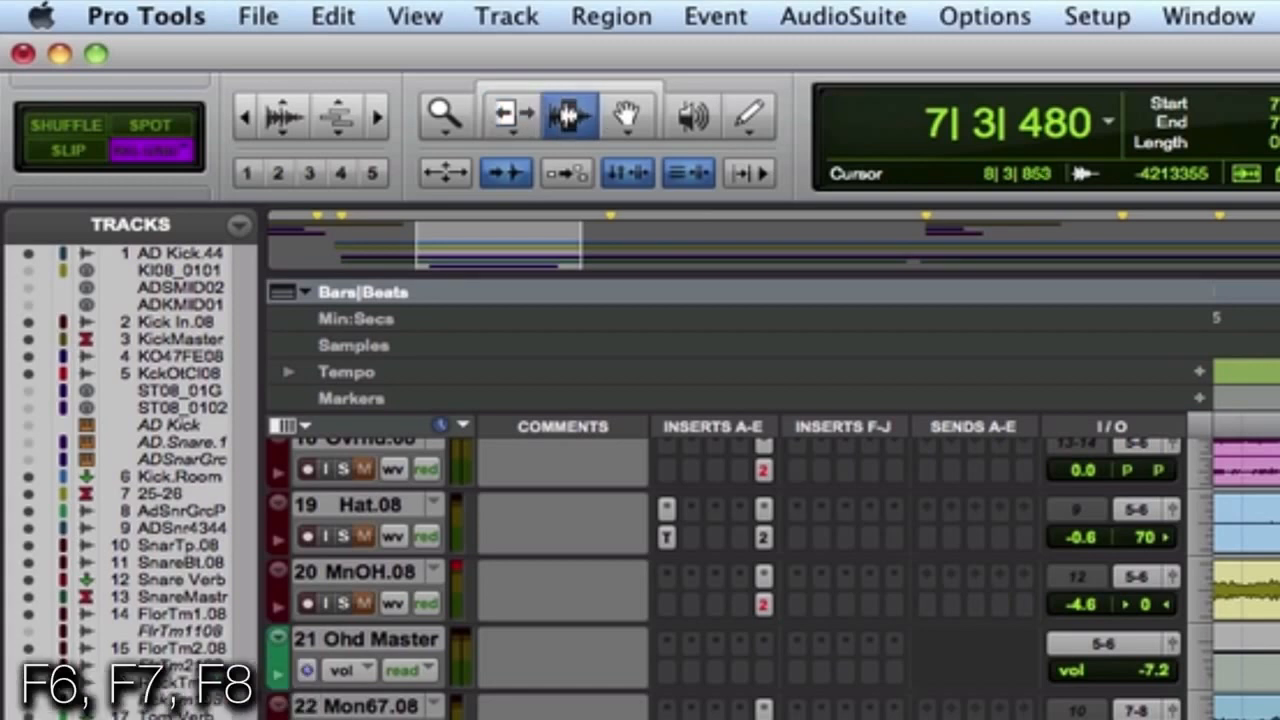
{"action": "key", "text": "F8"}
{"action": "key", "text": "F6"}
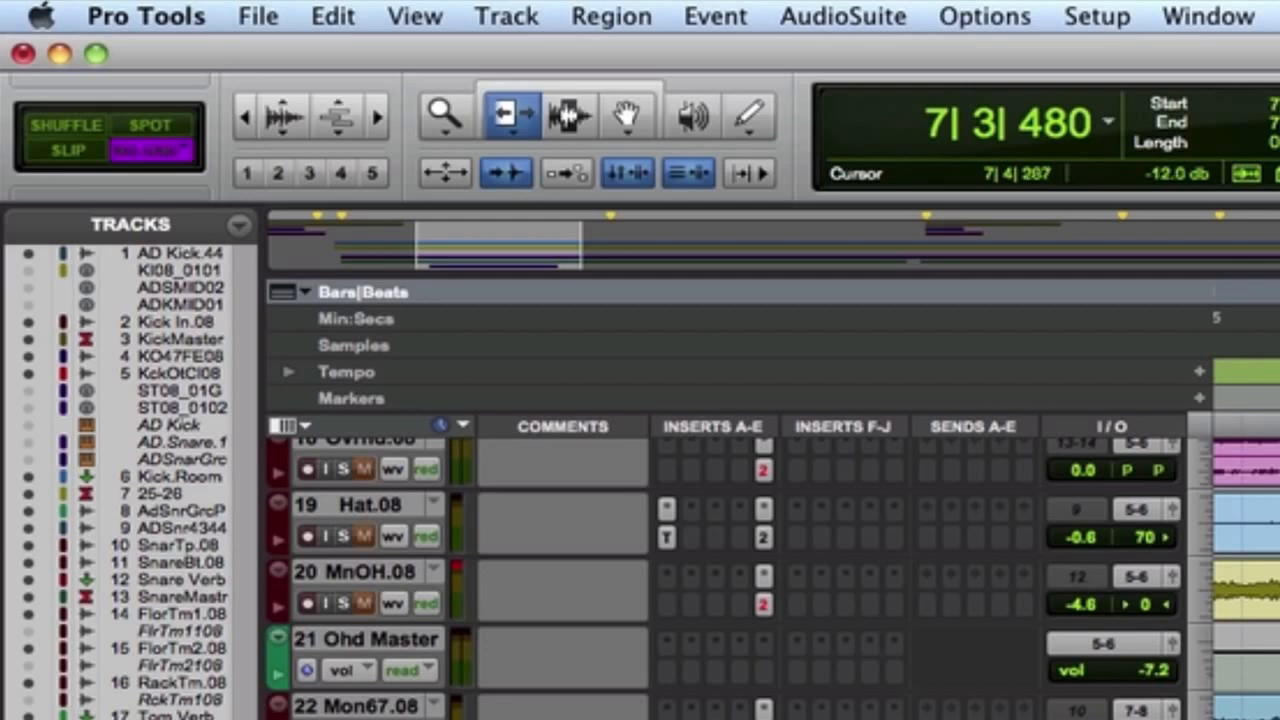
{"action": "key", "text": "F7"}
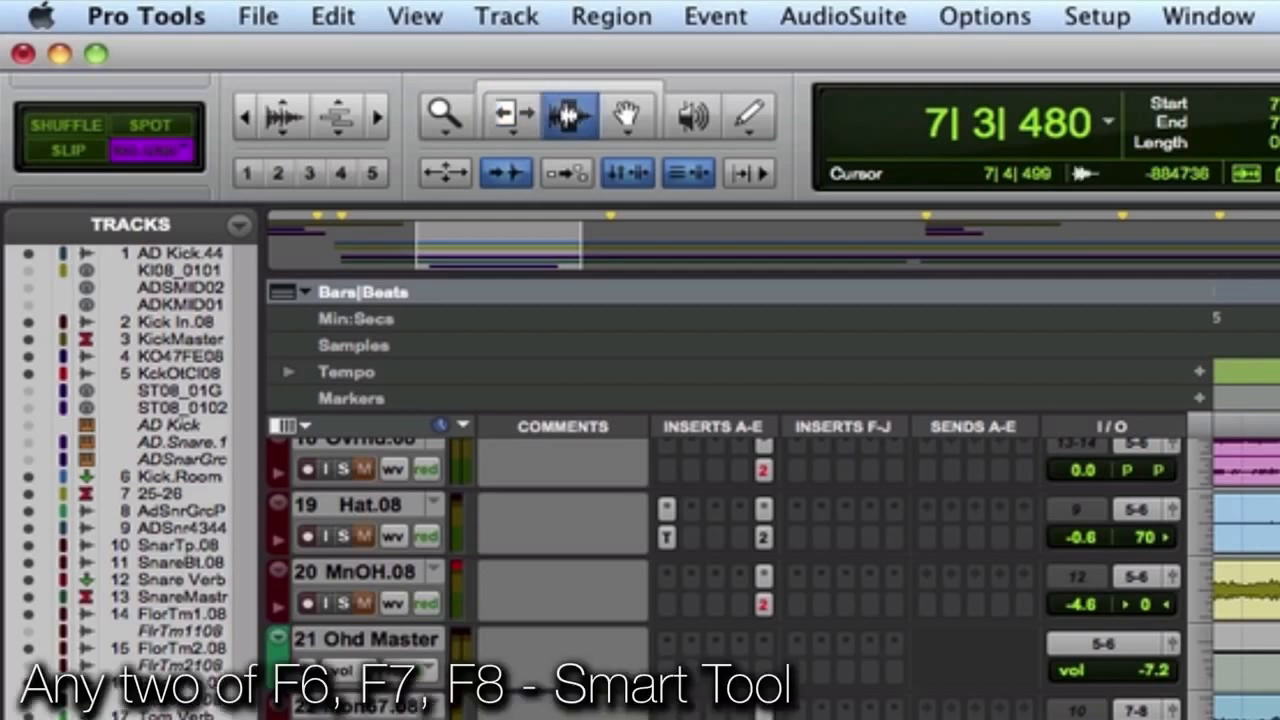
- Select the eighth note at 7|4|000 on Gt_57203 and trim its volume automation all the way down
{"action": "key", "text": "F6+F7"}
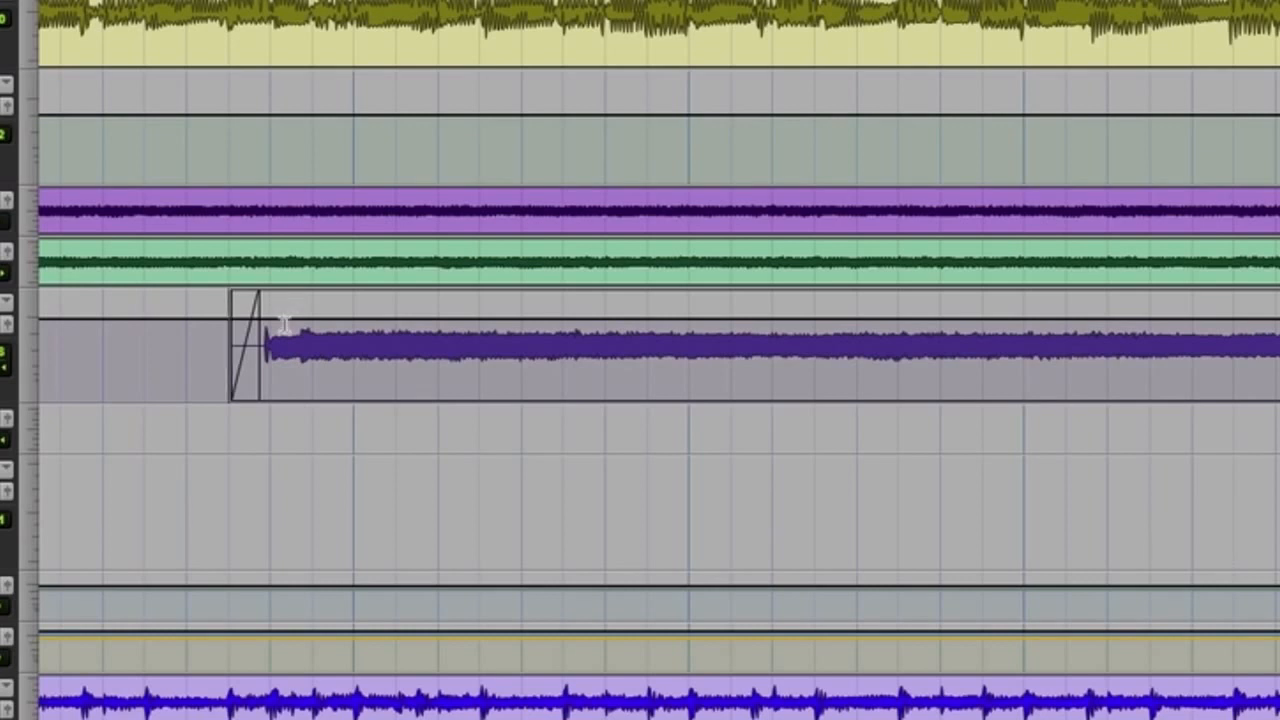
{"action": "left_click_drag", "start_coordinate": [270, 330], "coordinate": [312, 330]}
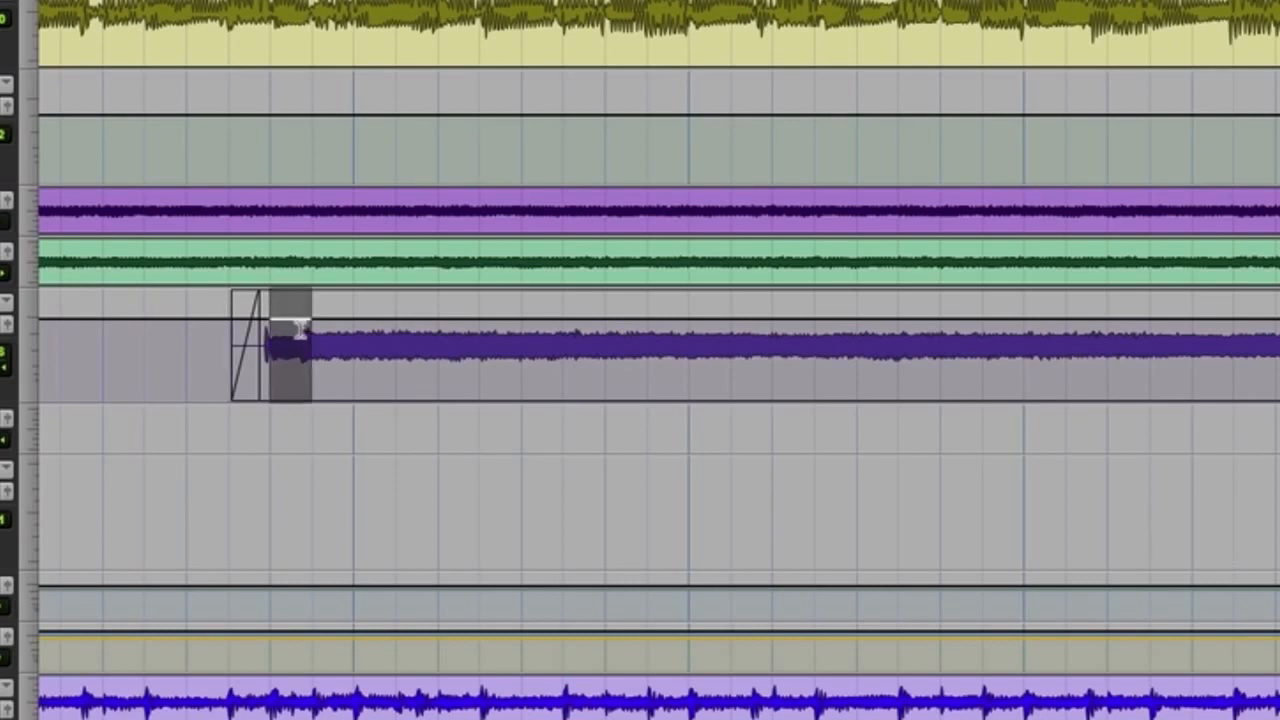
{"action": "left_click_drag", "start_coordinate": [300, 303], "coordinate": [368, 645]}
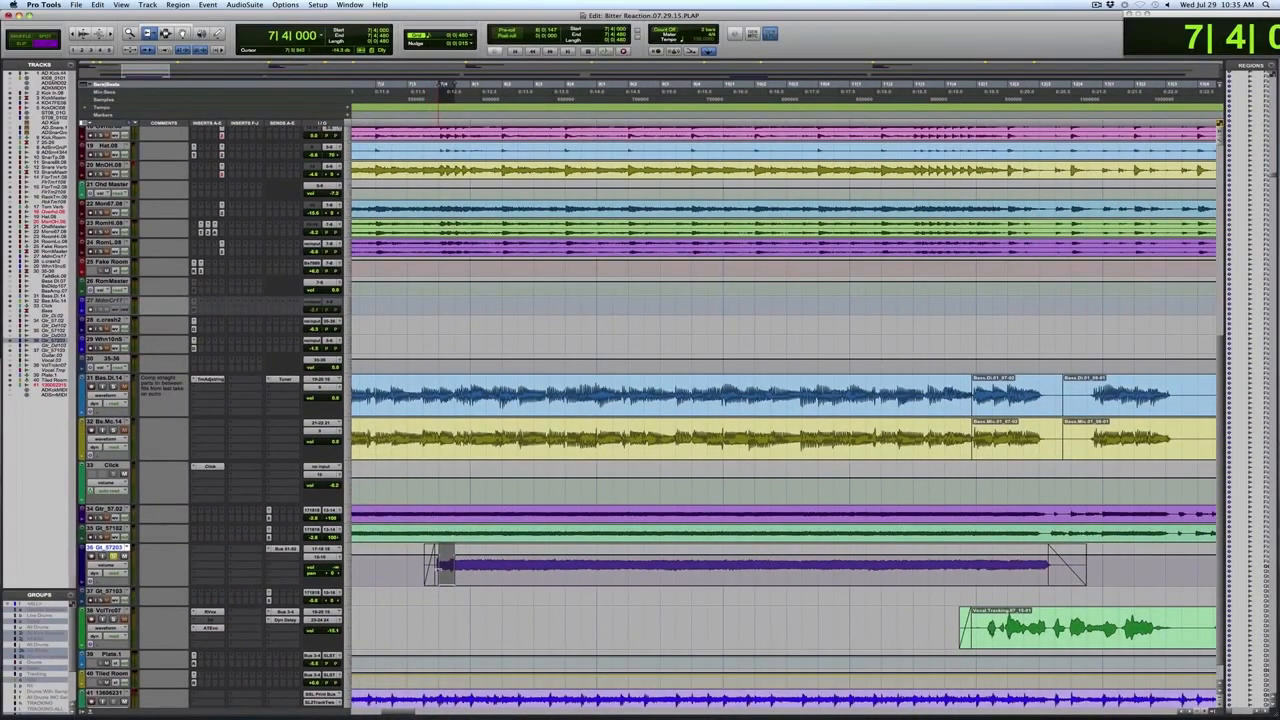
- Reselect the Gt_57203 clip's first eighth note and trim its volume to minus infinity again with the Trimmer
{"action": "key", "text": "F7"}
{"action": "left_click", "coordinate": [426, 594]}
{"action": "left_click_drag", "start_coordinate": [438, 562], "coordinate": [457, 562]}
{"action": "key", "text": "F6"}
{"action": "left_click_drag", "start_coordinate": [447, 580], "coordinate": [448, 588]}
- Select one quarter note from 7|4|000, covering the silenced and open eighths, and repeat its volume automation 23 times
{"action": "key", "text": "F7"}
{"action": "left_click_drag", "start_coordinate": [456, 577], "coordinate": [468, 576]}
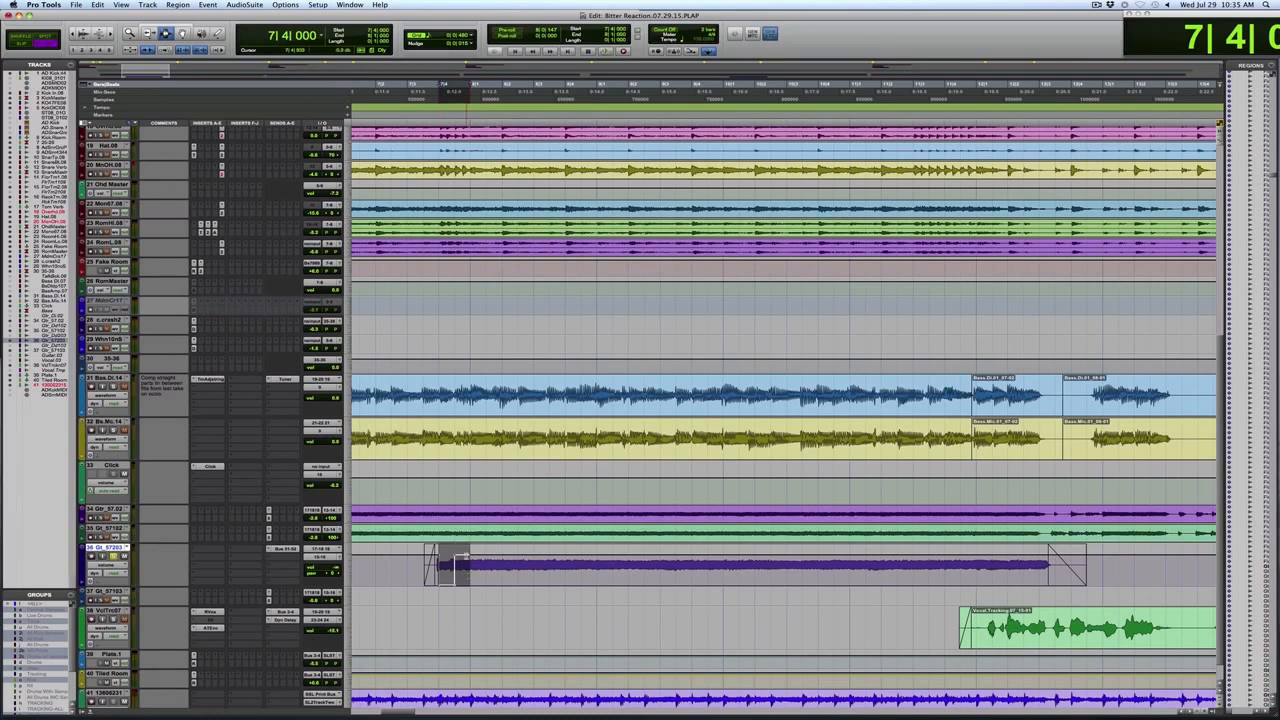
{"action": "key", "text": "alt+r"}
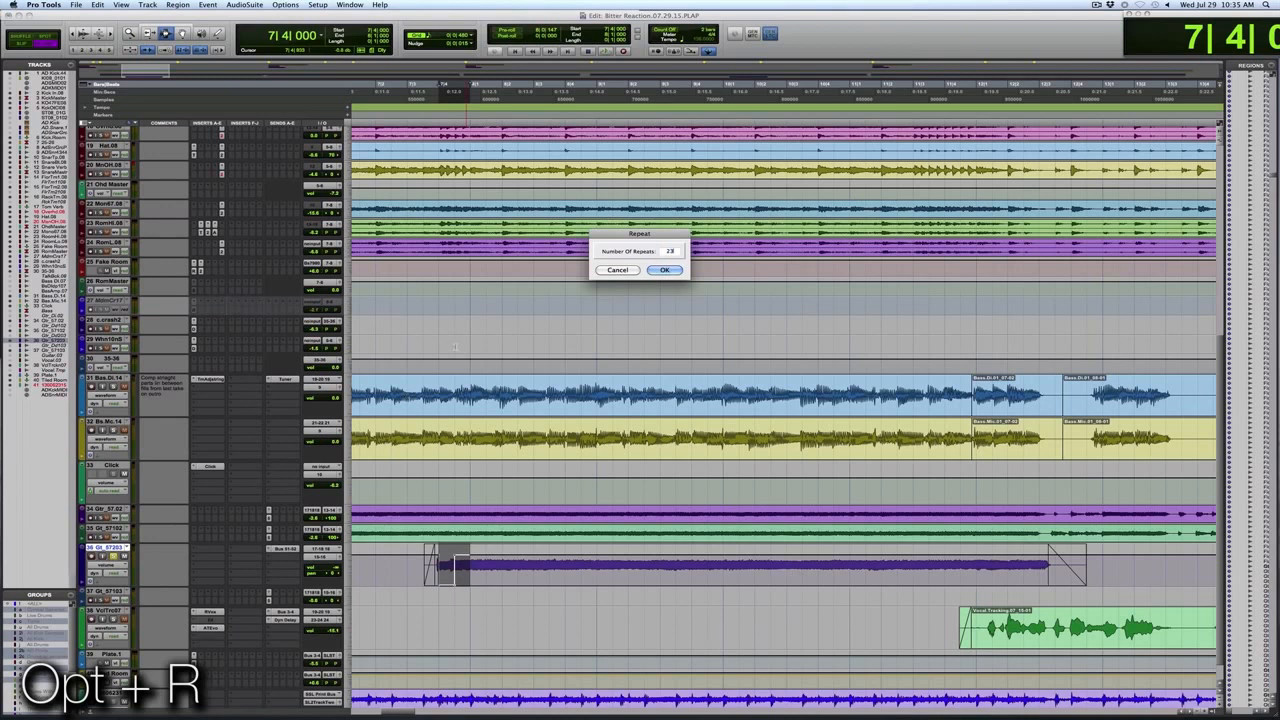
{"action": "key", "text": "Return"}
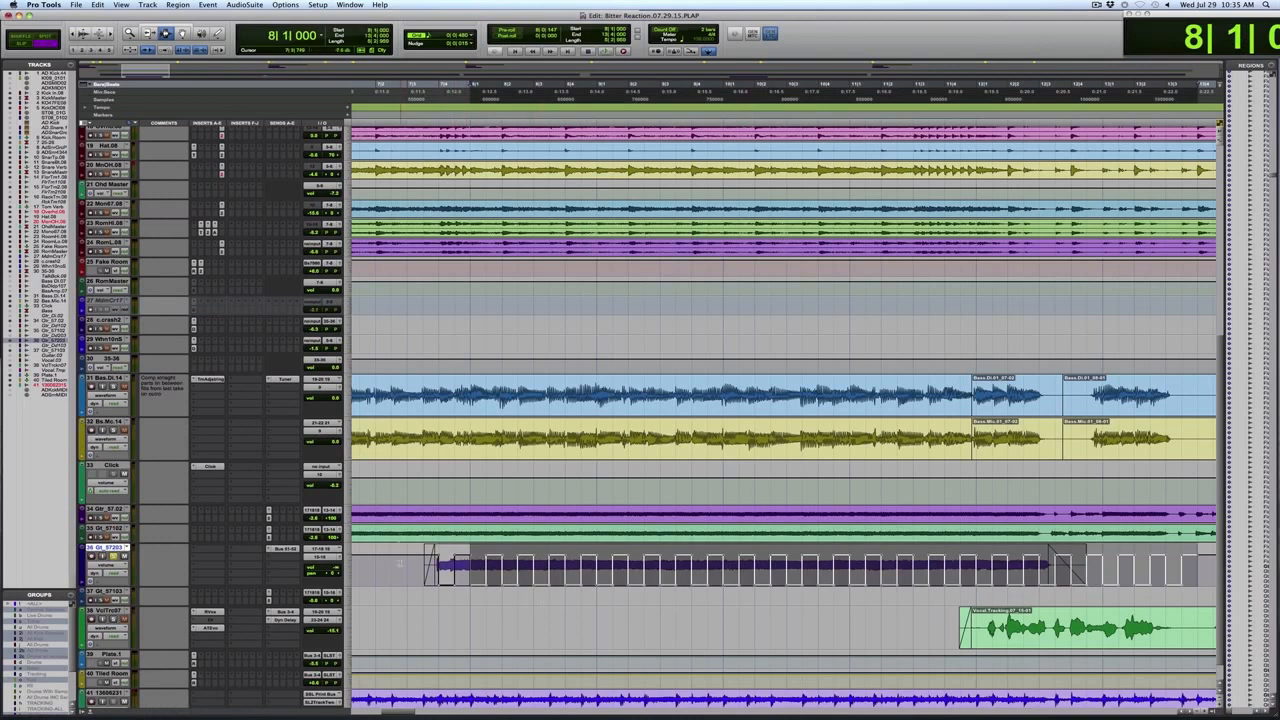
- Select the chopped guitar section from 7|4|000 to the clip's end and play it back, first soloed and then in the full mix
{"action": "left_click_drag", "start_coordinate": [438, 567], "coordinate": [1055, 572]}
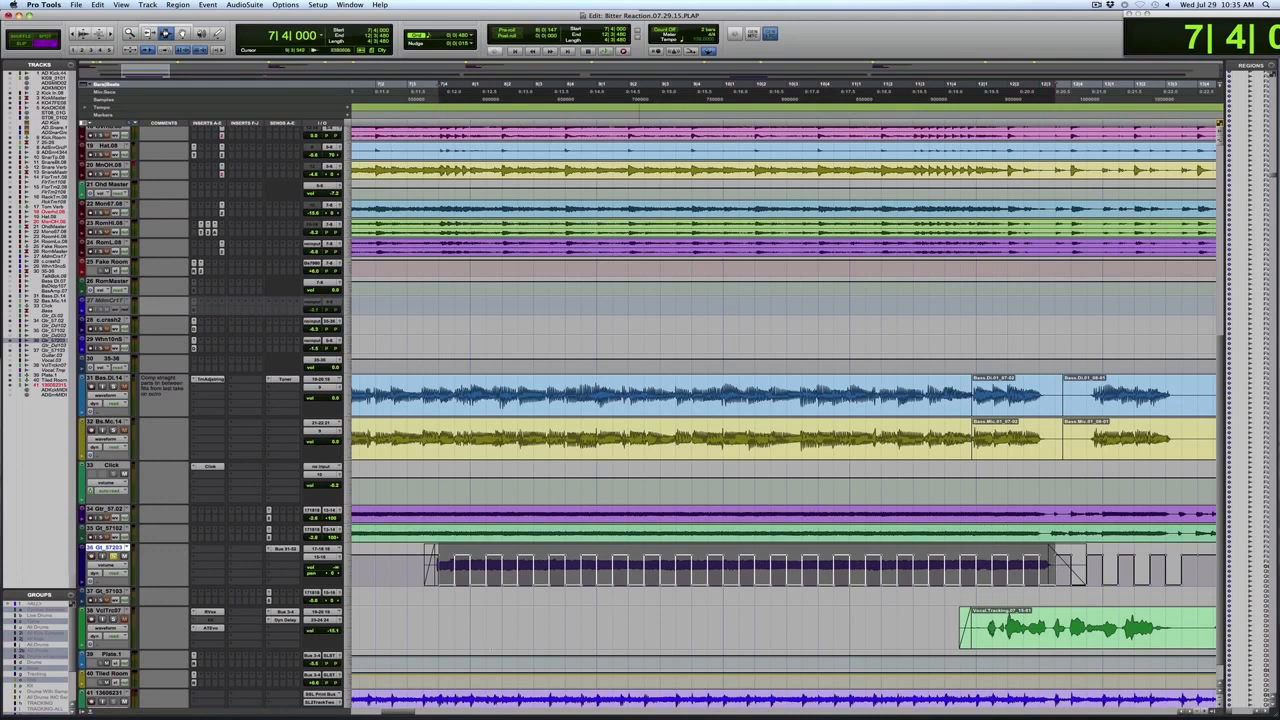
{"action": "key", "text": "space"}
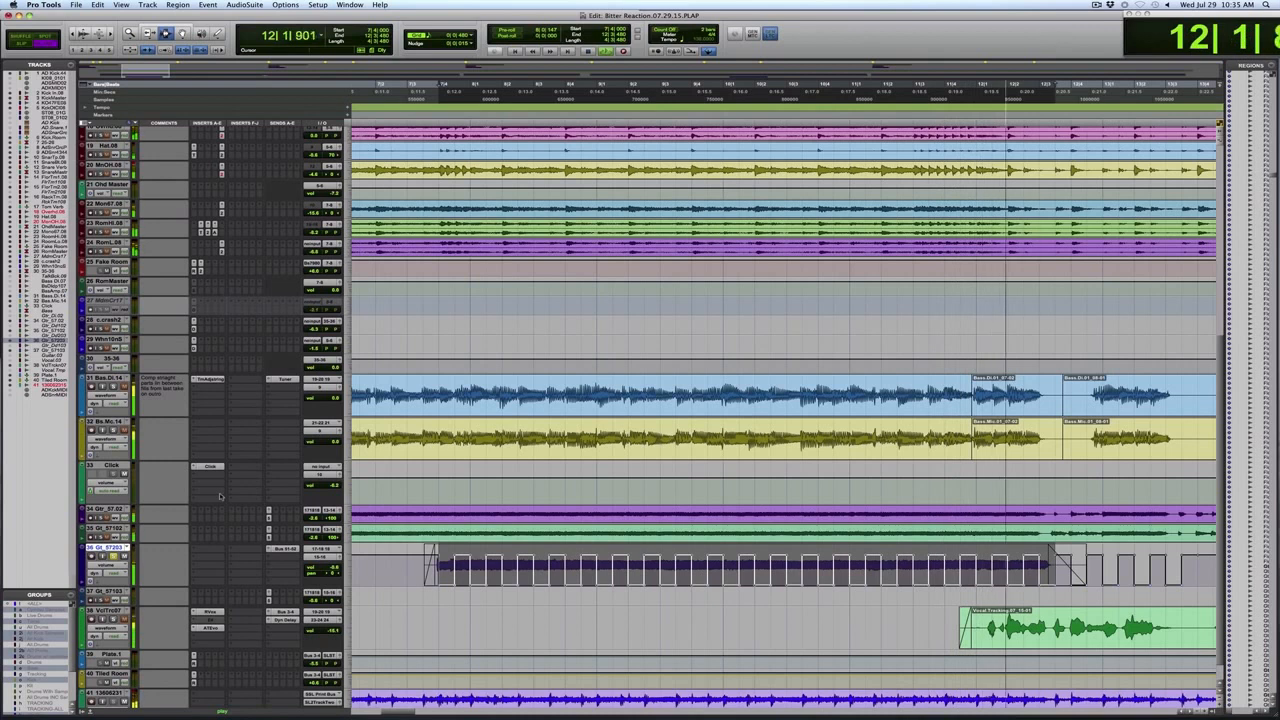
{"action": "key", "text": "space"}
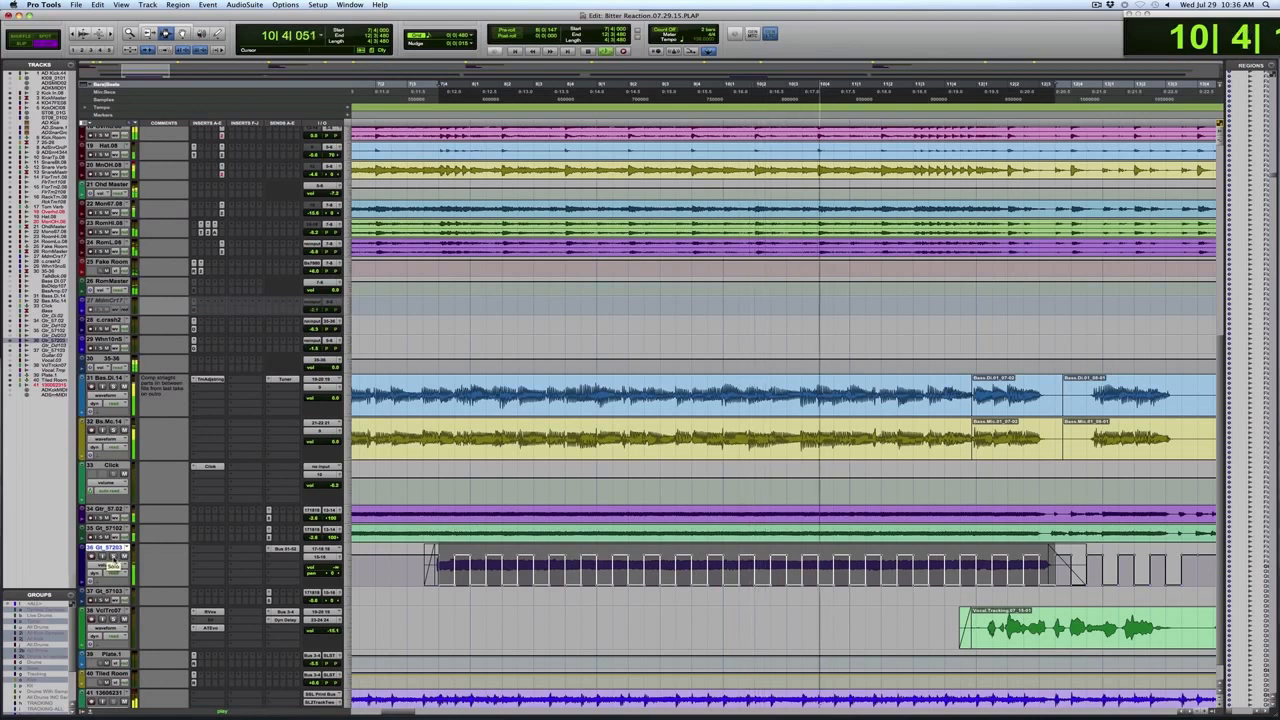
{"action": "key", "text": "space"}
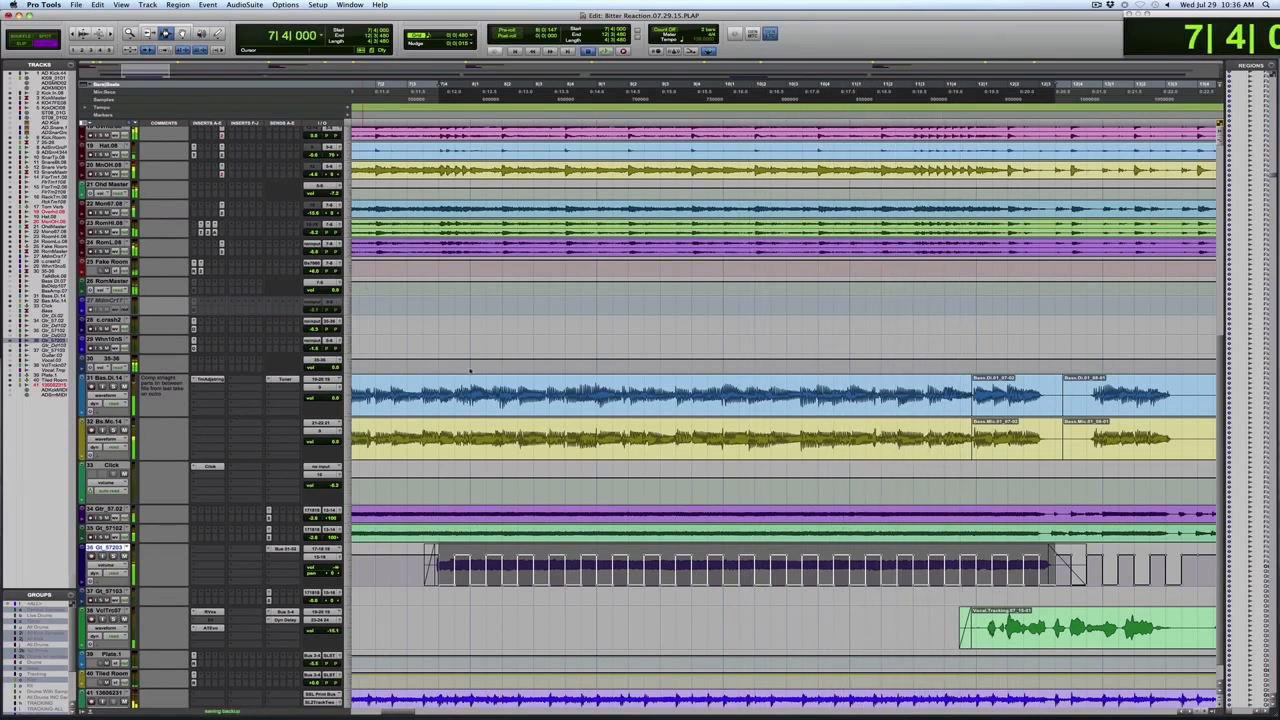
- Undo the repeated volume automation and the eighth-note volume drop on Gt_57203
{"action": "key", "text": "super+z"}
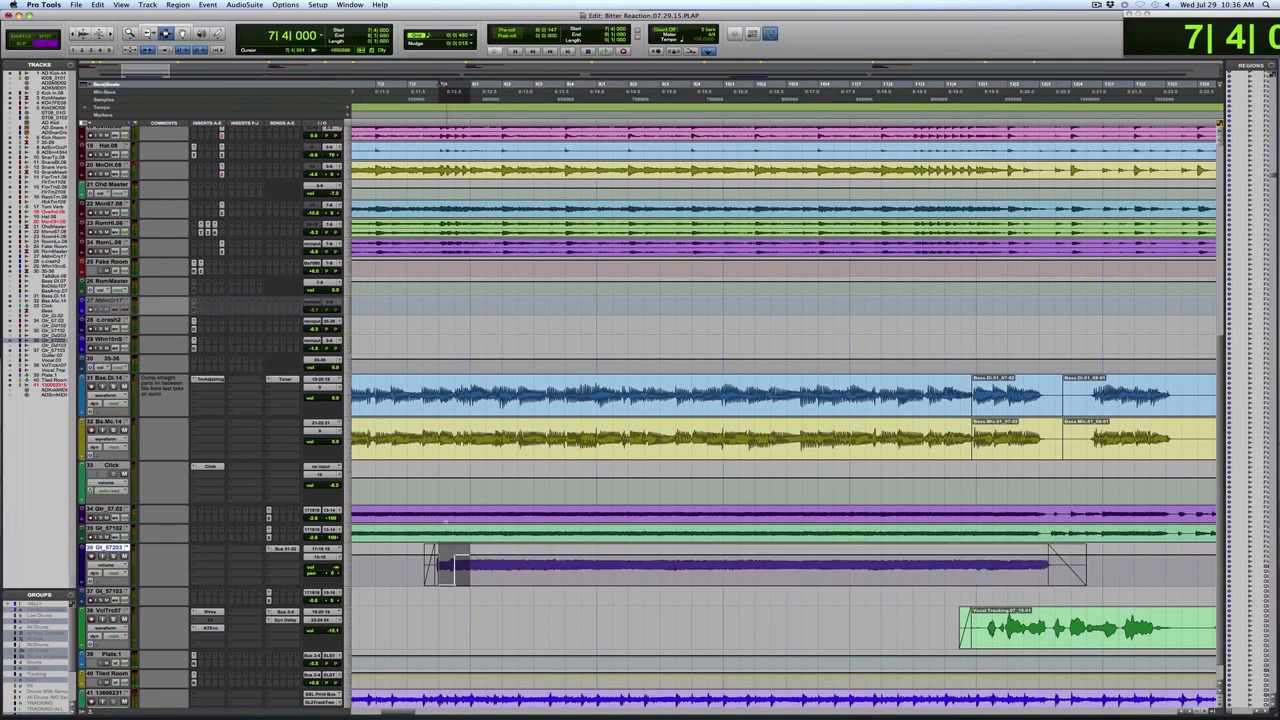
{"action": "key", "text": "super+z"}
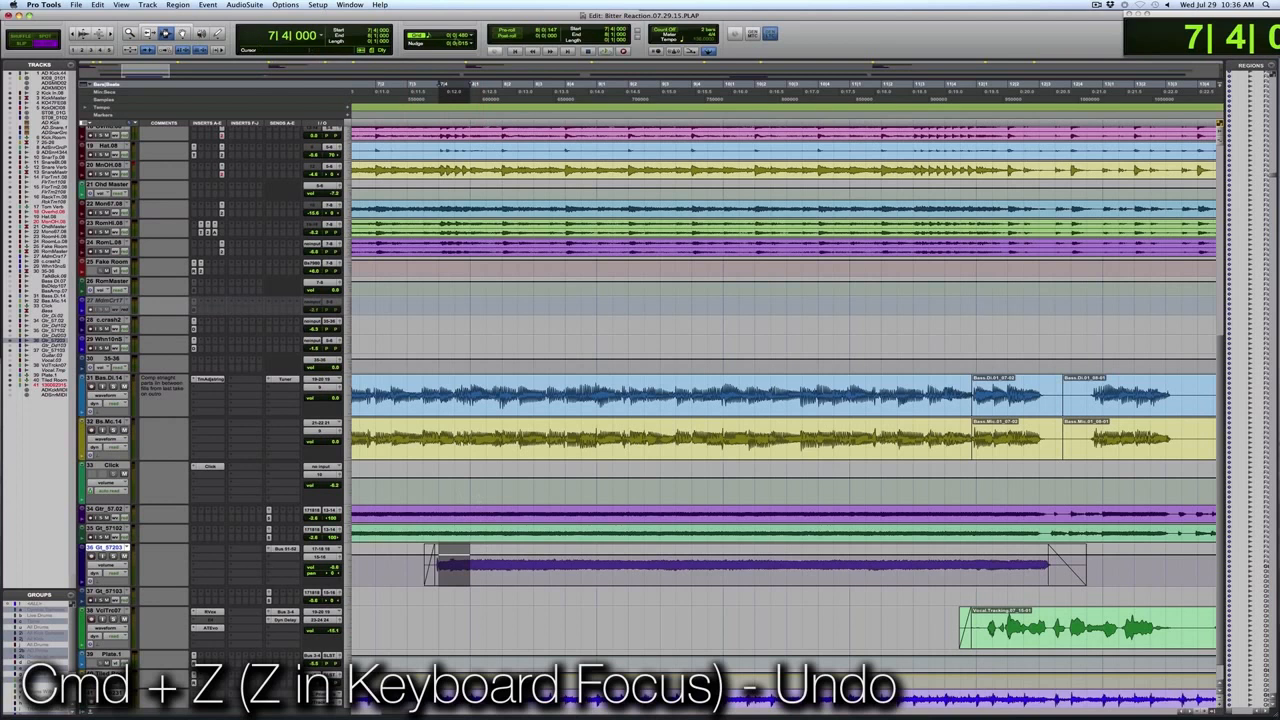
- Set the grid to 1/16 note and trim the volume automation fully down over the sixteenth note at 7|4|000 on Gt_57203
{"action": "left_click", "coordinate": [474, 37]}
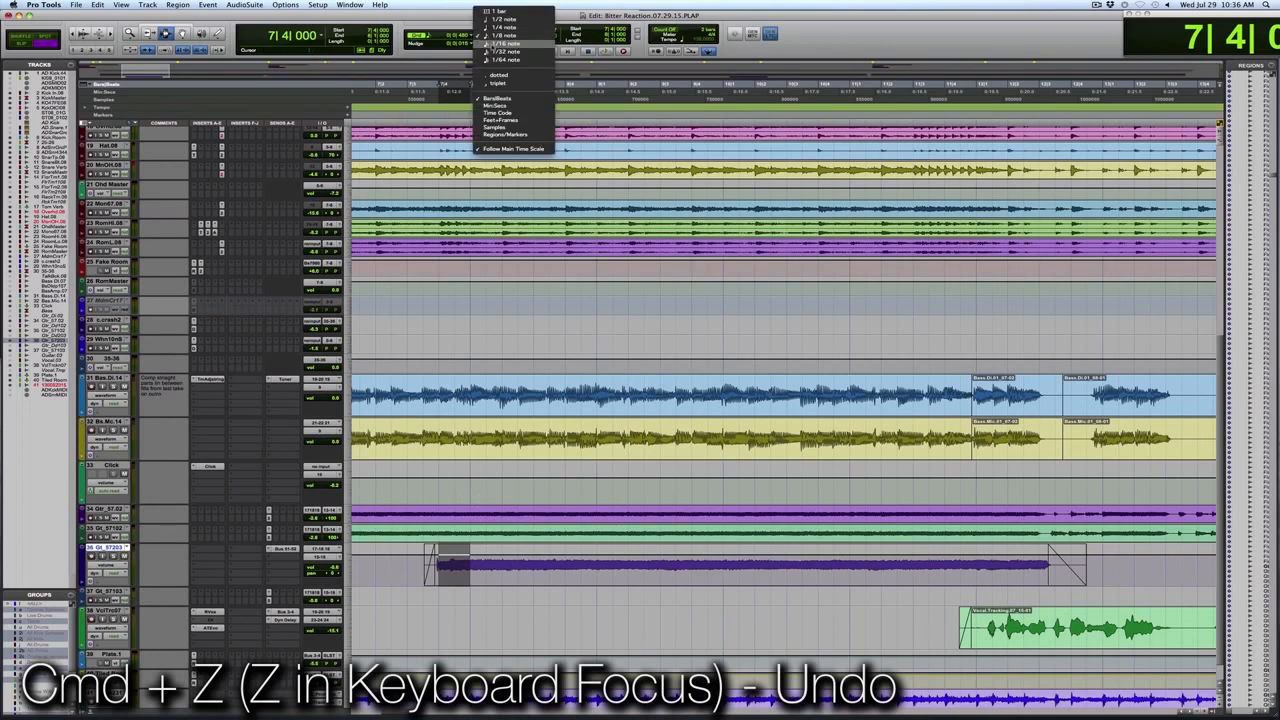
{"action": "left_click", "coordinate": [484, 46]}
{"action": "key", "text": "F5"}
{"action": "left_click_drag", "start_coordinate": [401, 566], "coordinate": [715, 573]}
{"action": "left_click_drag", "start_coordinate": [462, 558], "coordinate": [479, 559]}
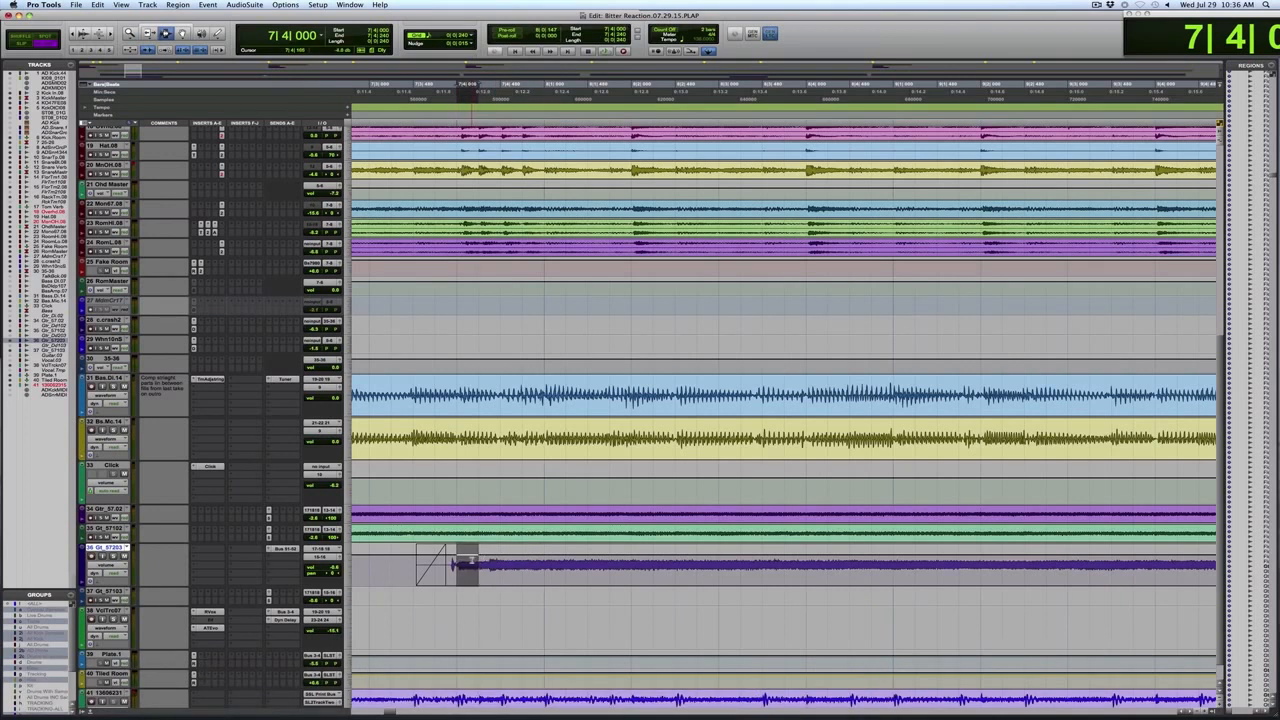
{"action": "key", "text": "F6"}
{"action": "left_click_drag", "start_coordinate": [477, 642], "coordinate": [477, 642]}
- Select the eighth note from 7|4|000, covering the silenced and open sixteenths on Gt_57203, and repeat its volume automation 23 times
{"action": "key", "text": "F7"}
{"action": "left_click_drag", "start_coordinate": [456, 565], "coordinate": [493, 566]}
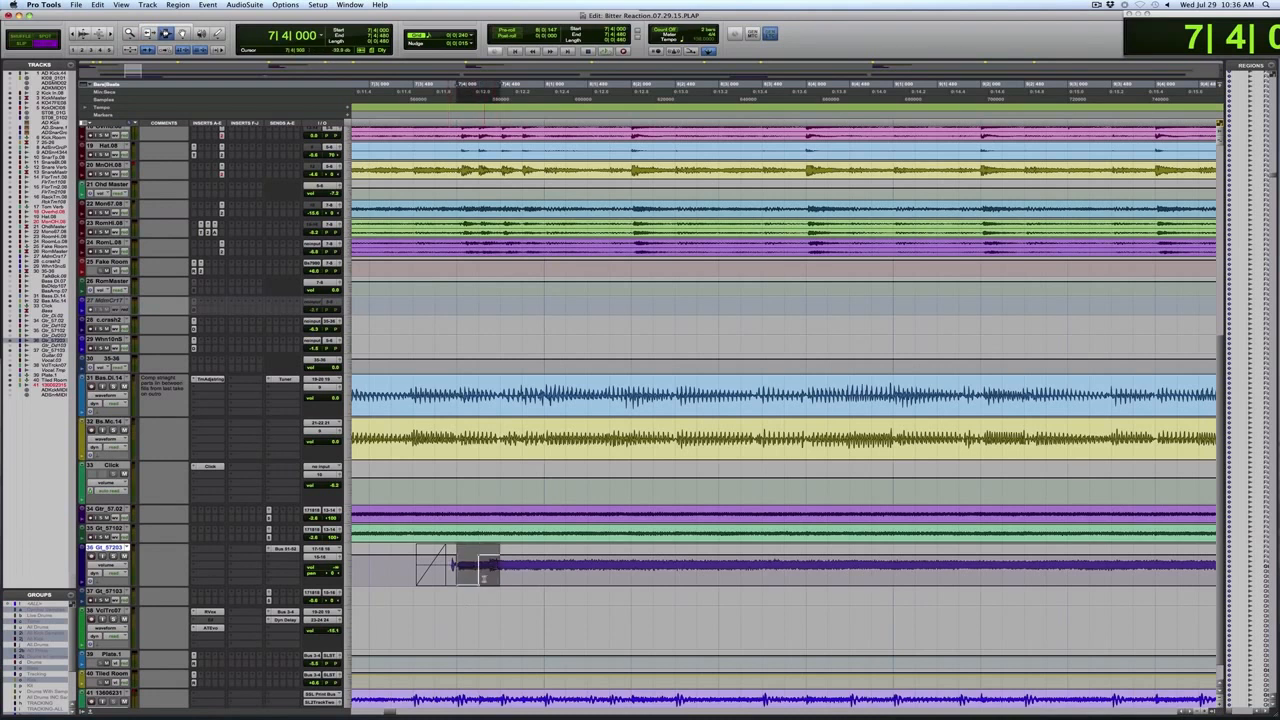
{"action": "key", "text": "alt+r"}
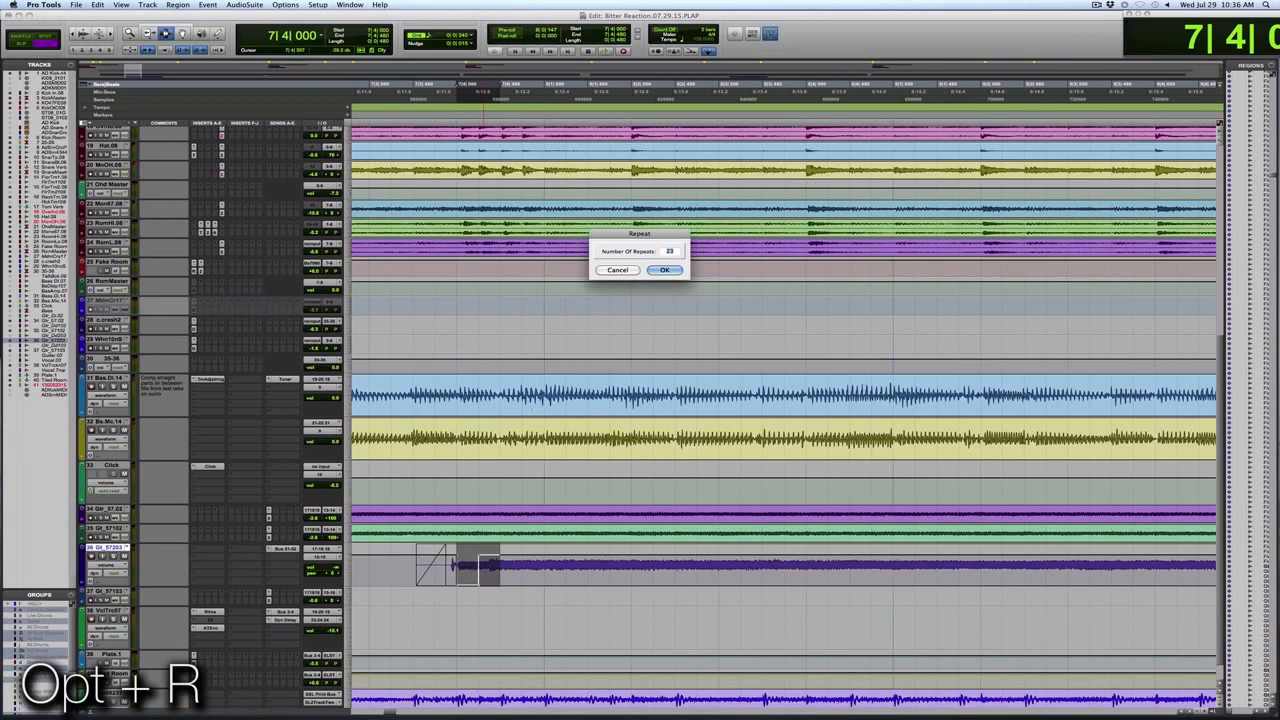
{"action": "key", "text": "Return"}
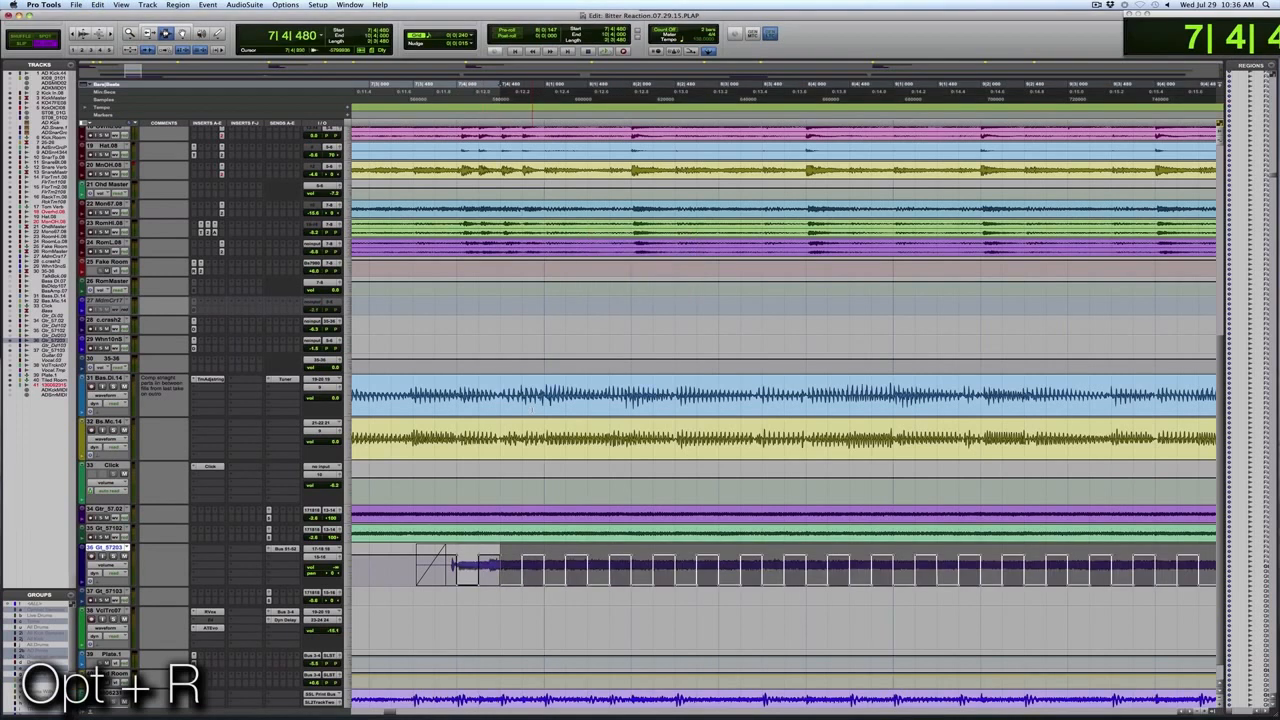
- Repeat the chopped volume automation from 7|4|480 to 10|4|000 once more, extending it past the end of the Gt_57203 clip
{"action": "key", "text": "r"}
{"action": "key", "text": "r"}
{"action": "key", "text": "r"}
{"action": "key", "text": "F5"}
{"action": "left_click_drag", "start_coordinate": [603, 598], "coordinate": [1031, 583]}
{"action": "key", "text": "alt+r"}
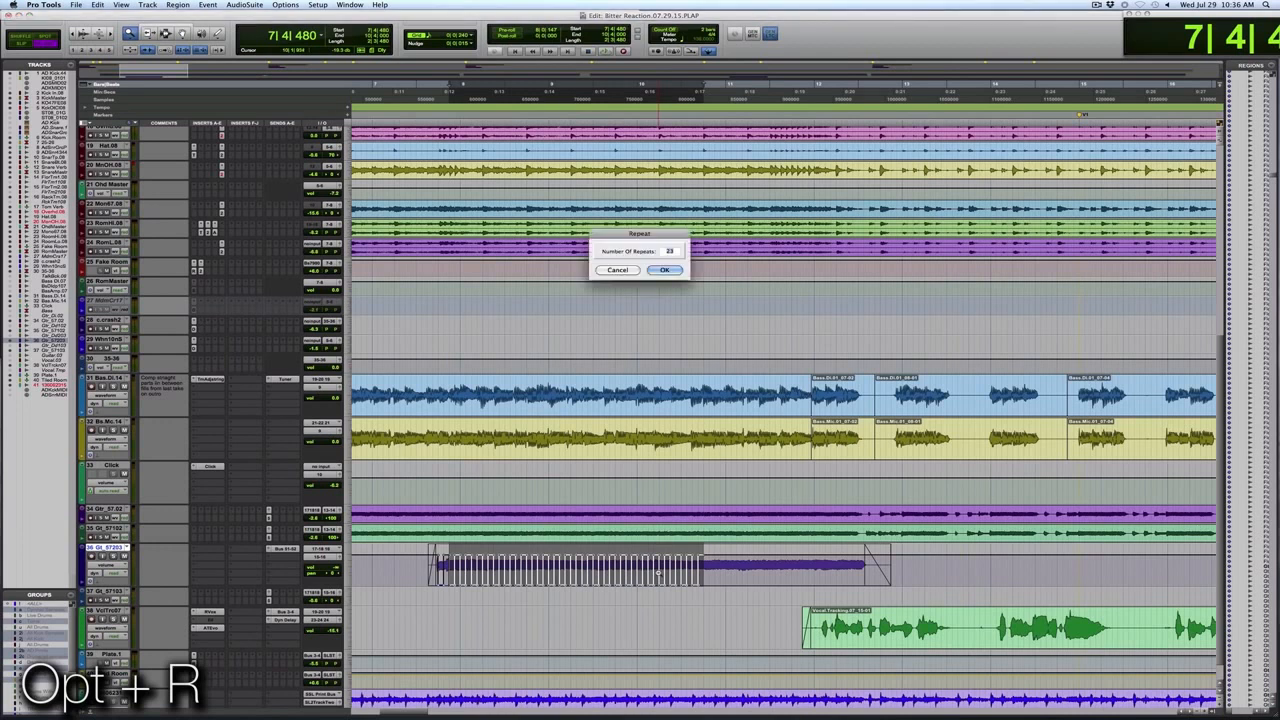
{"action": "key", "text": "Return"}
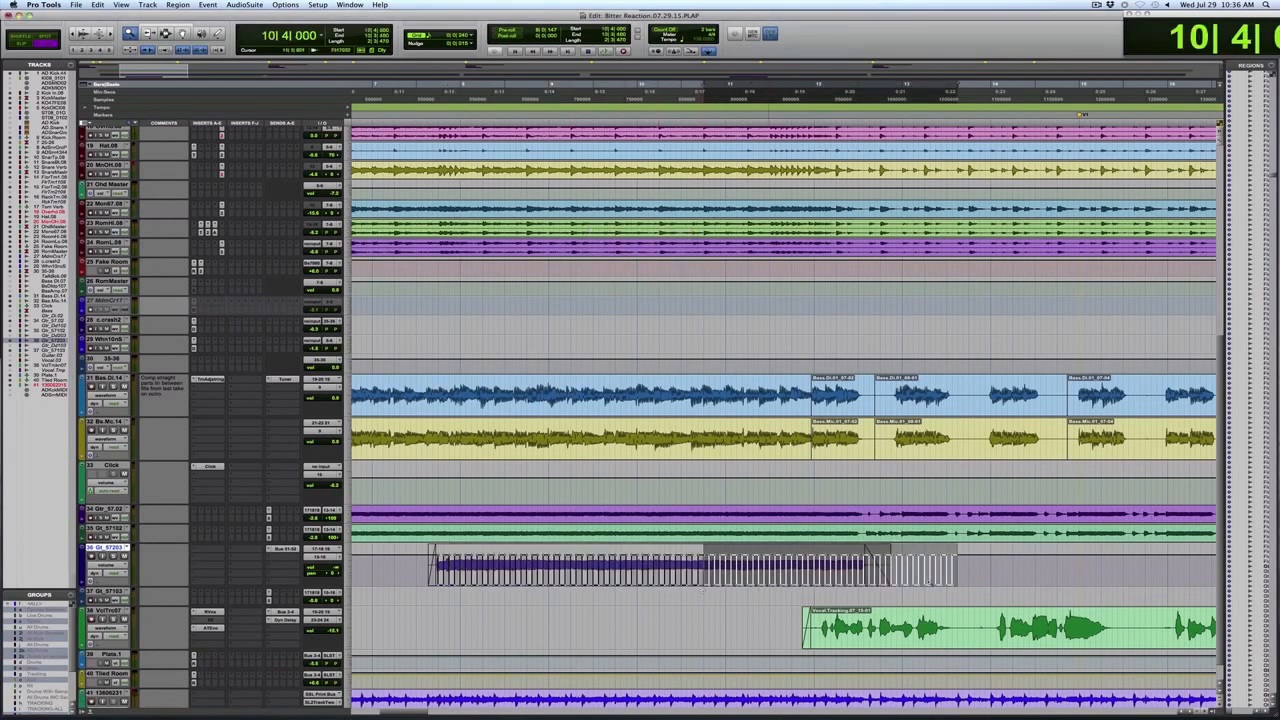
- Play back the sixteenth-note chopped guitar from 7|4|000 with the full mix
{"action": "key", "text": "F7"}
{"action": "left_click", "coordinate": [437, 563]}
{"action": "key", "text": "F5"}
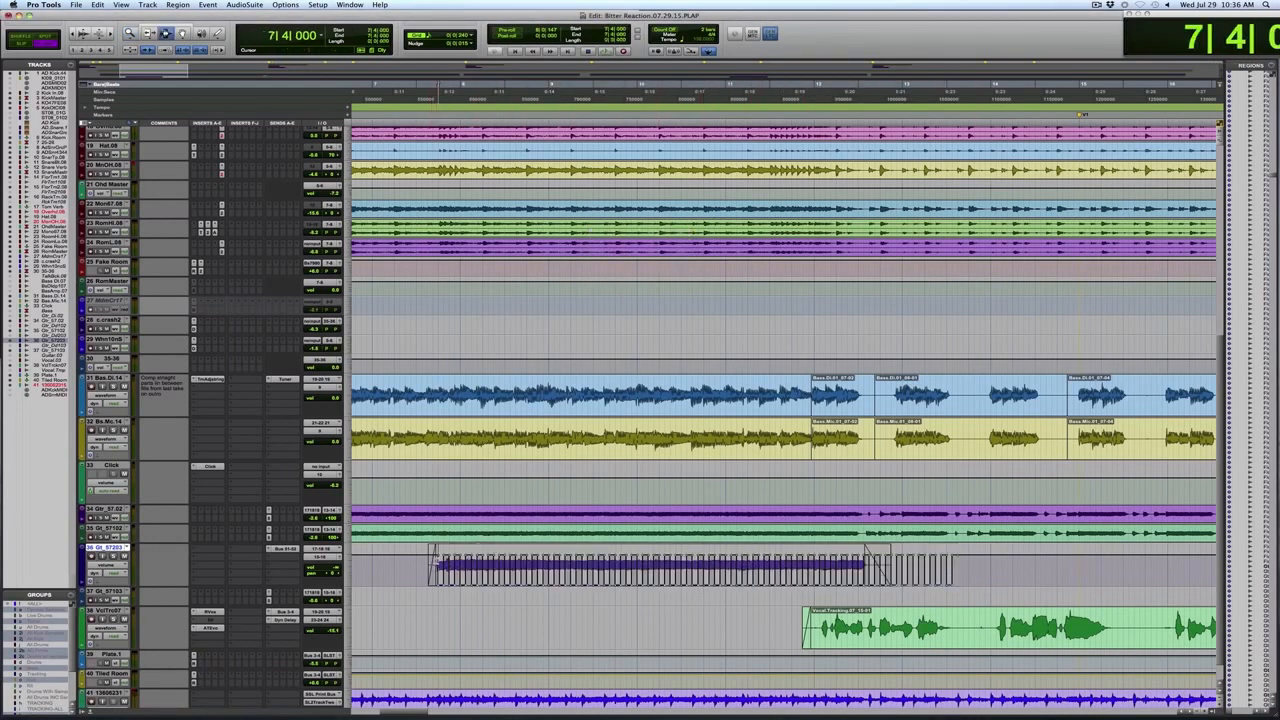
{"action": "left_click_drag", "start_coordinate": [413, 565], "coordinate": [612, 568]}
{"action": "key", "text": "F7"}
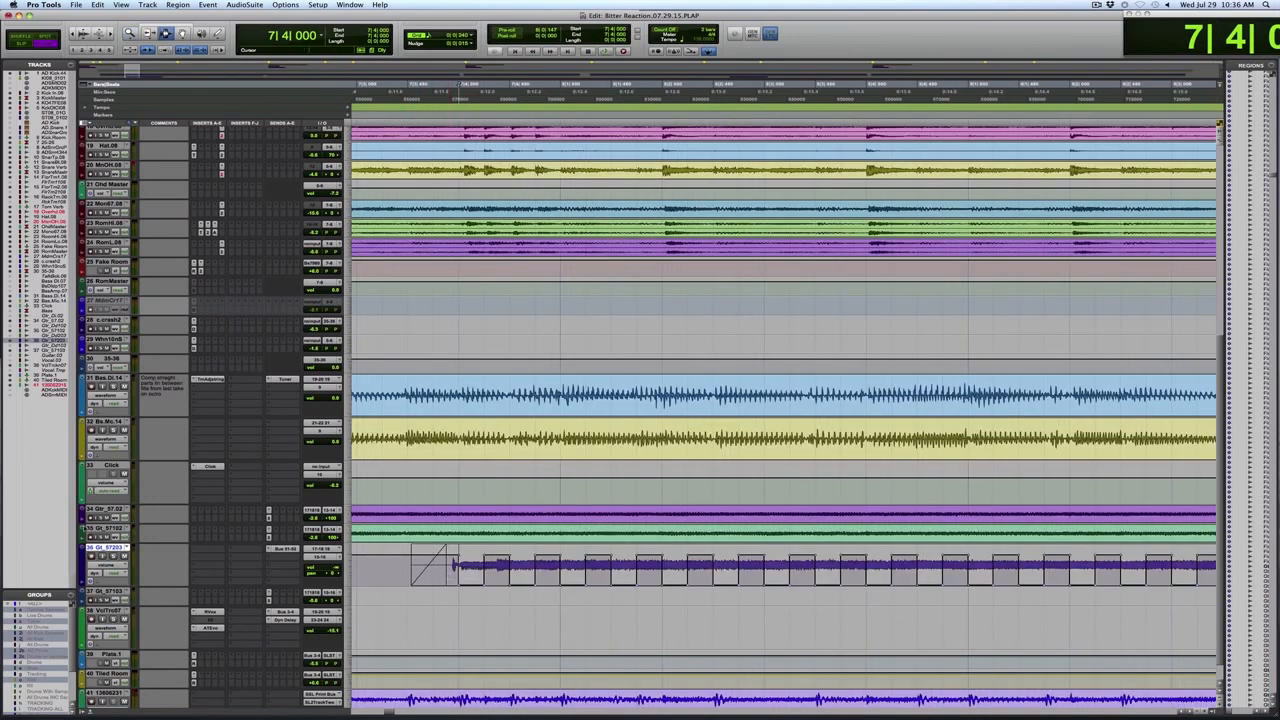
{"action": "key", "text": "space"}
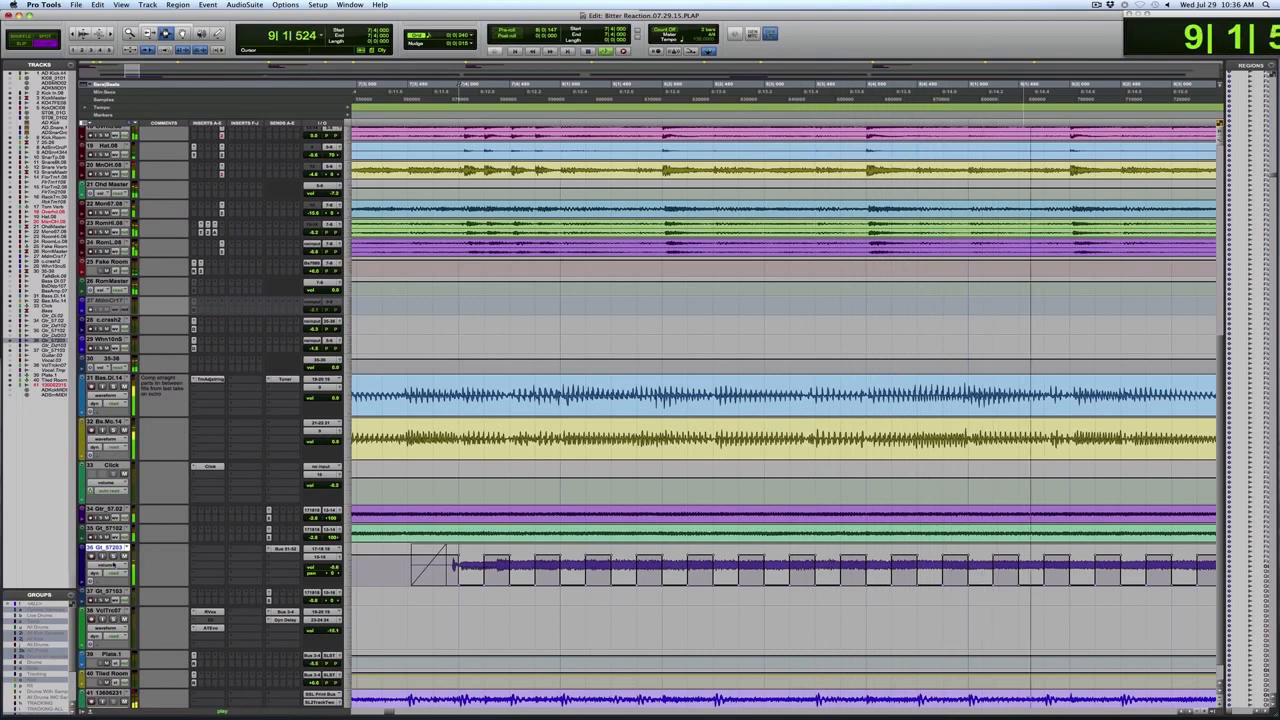
{"action": "key", "text": "r"}
{"action": "key", "text": "r"}
{"action": "key", "text": "r"}
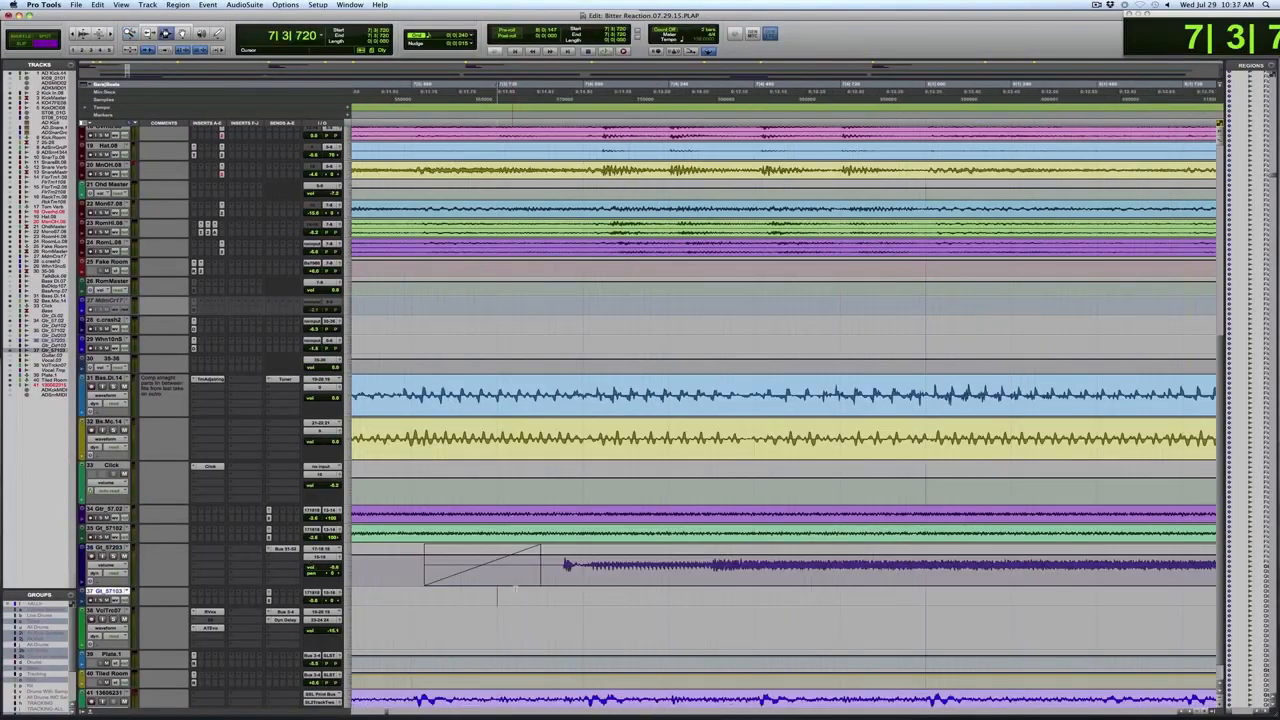
- Select the sixteenth note at 7|4|000 on Gt_57203 and trim its volume automation down to -∞ dB
{"action": "left_click_drag", "start_coordinate": [586, 561], "coordinate": [654, 592]}
{"action": "key", "text": "F6"}
{"action": "key", "text": "F8"}
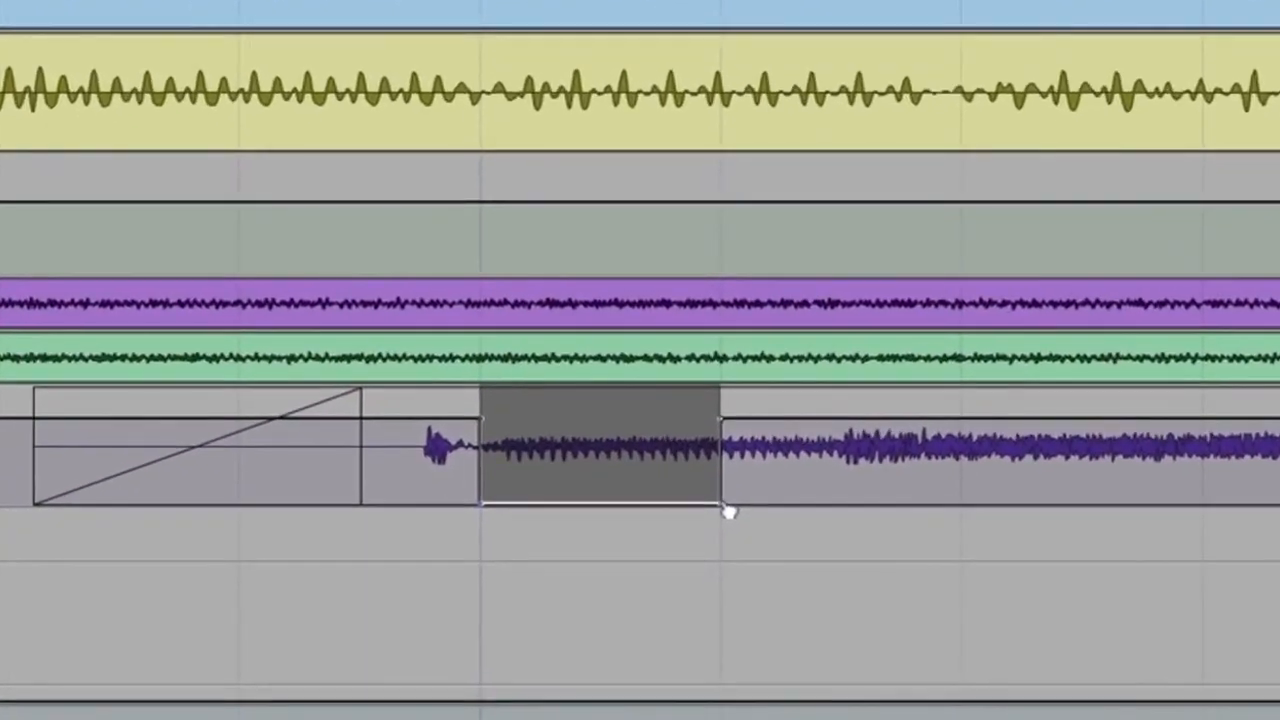
- Delete the lower breakpoint at the end of the silenced sixteenth so the volume ramps up from silence, undoing and retrying as needed
{"action": "left_click", "coordinate": [714, 519]}
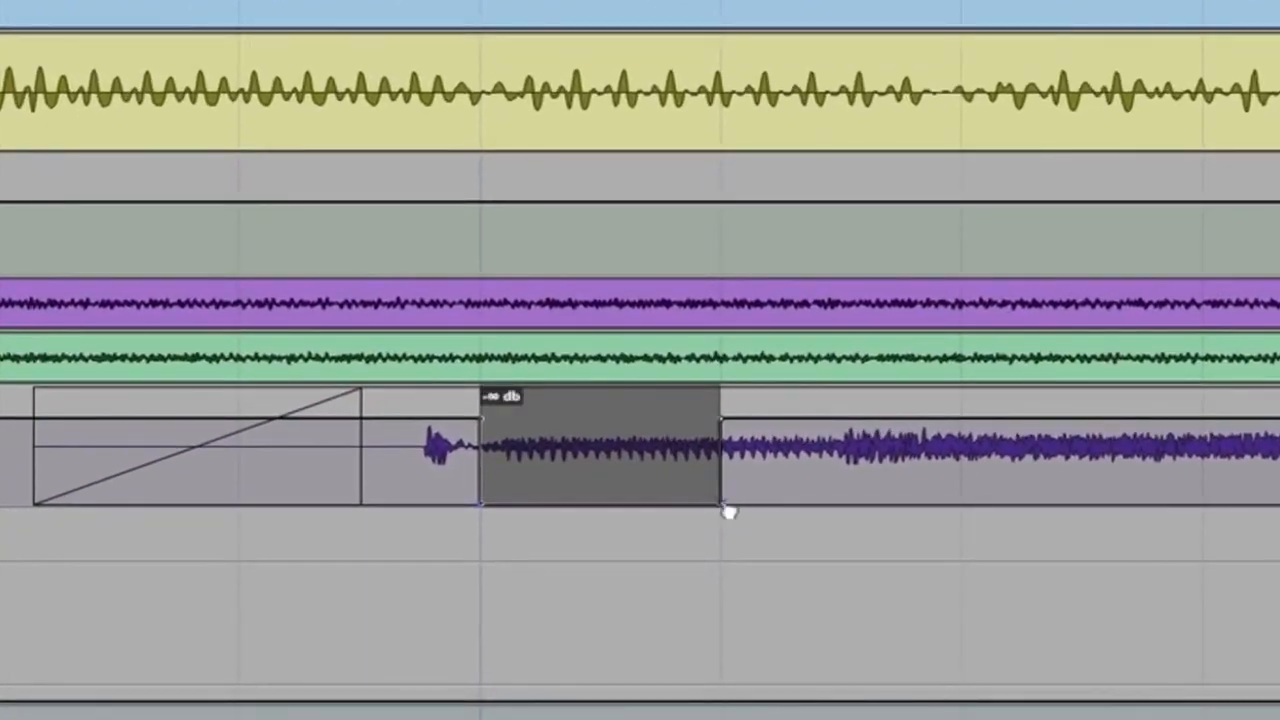
{"action": "left_click", "coordinate": [721, 504], "text": "alt"}
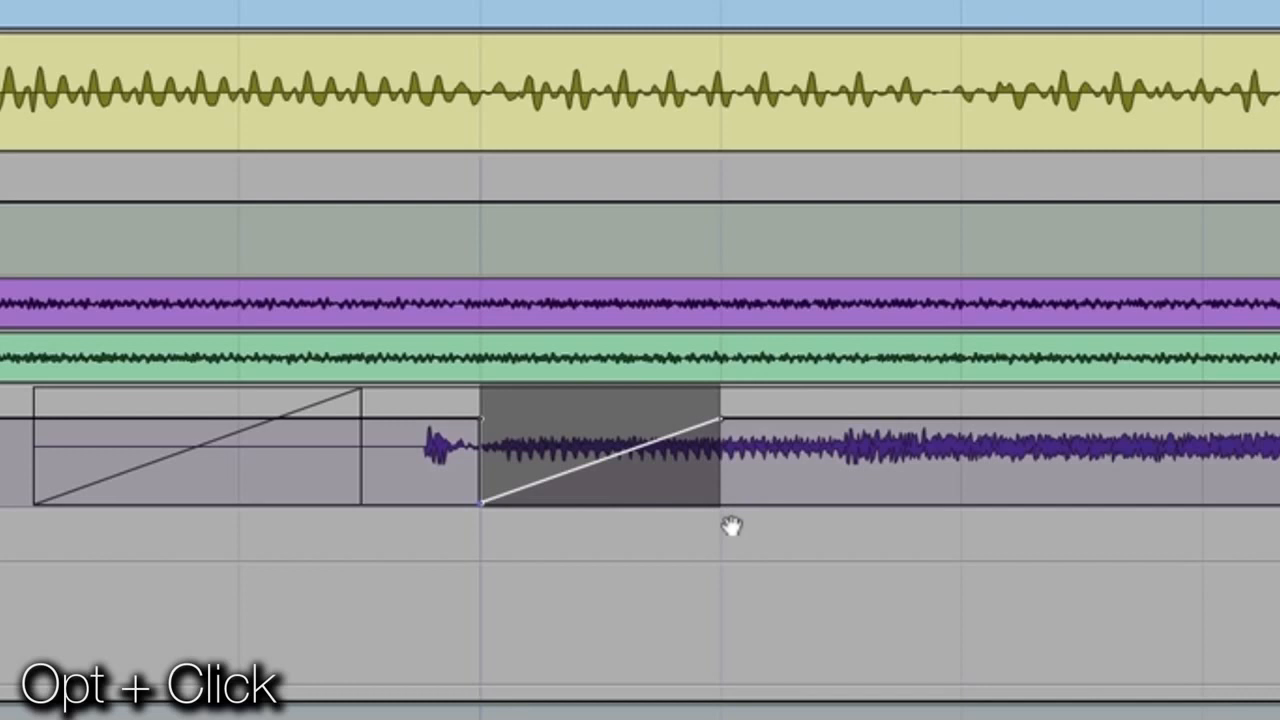
{"action": "key", "text": "super+z"}
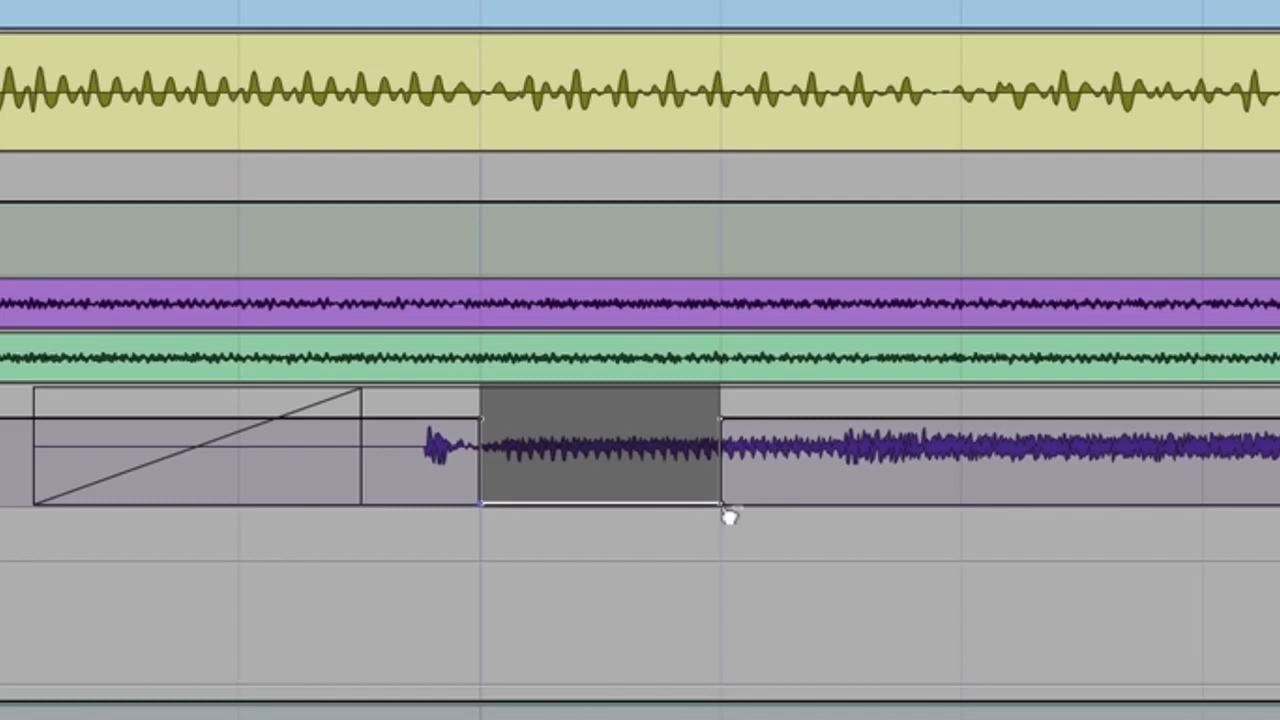
{"action": "key", "text": "super+z"}
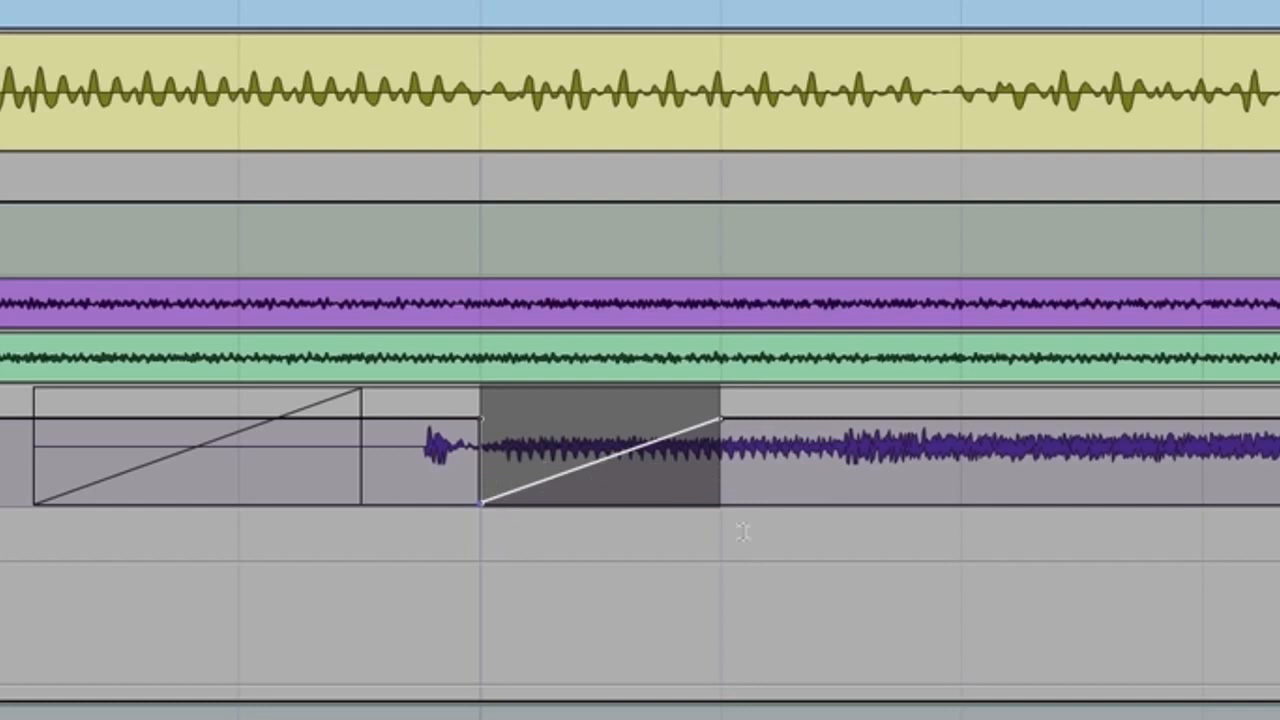
- Select the following sixteenth note on Gt_57203 and pull its end down so the volume ramps back to silence, forming a triangle
{"action": "left_click_drag", "start_coordinate": [888, 477], "coordinate": [966, 431]}
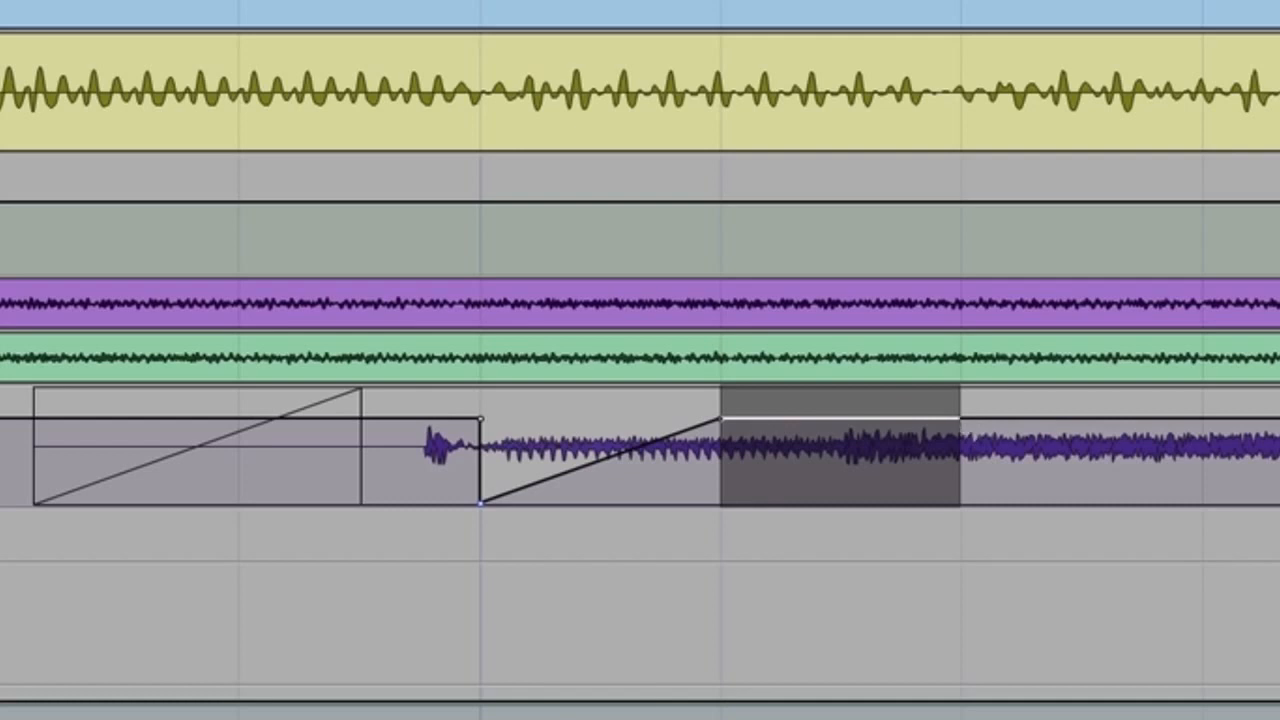
{"action": "left_click_drag", "start_coordinate": [962, 427], "coordinate": [949, 546]}
{"action": "key", "text": "ctrl+z"}
{"action": "left_click_drag", "start_coordinate": [952, 420], "coordinate": [960, 505]}
{"action": "key", "text": "ctrl+z"}
{"action": "left_click_drag", "start_coordinate": [953, 428], "coordinate": [960, 504]}
- Select the eighth-note volume triangle from 7|4|000 on Gt_57203 and repeat it 23 times
{"action": "left_click_drag", "start_coordinate": [477, 461], "coordinate": [966, 482]}
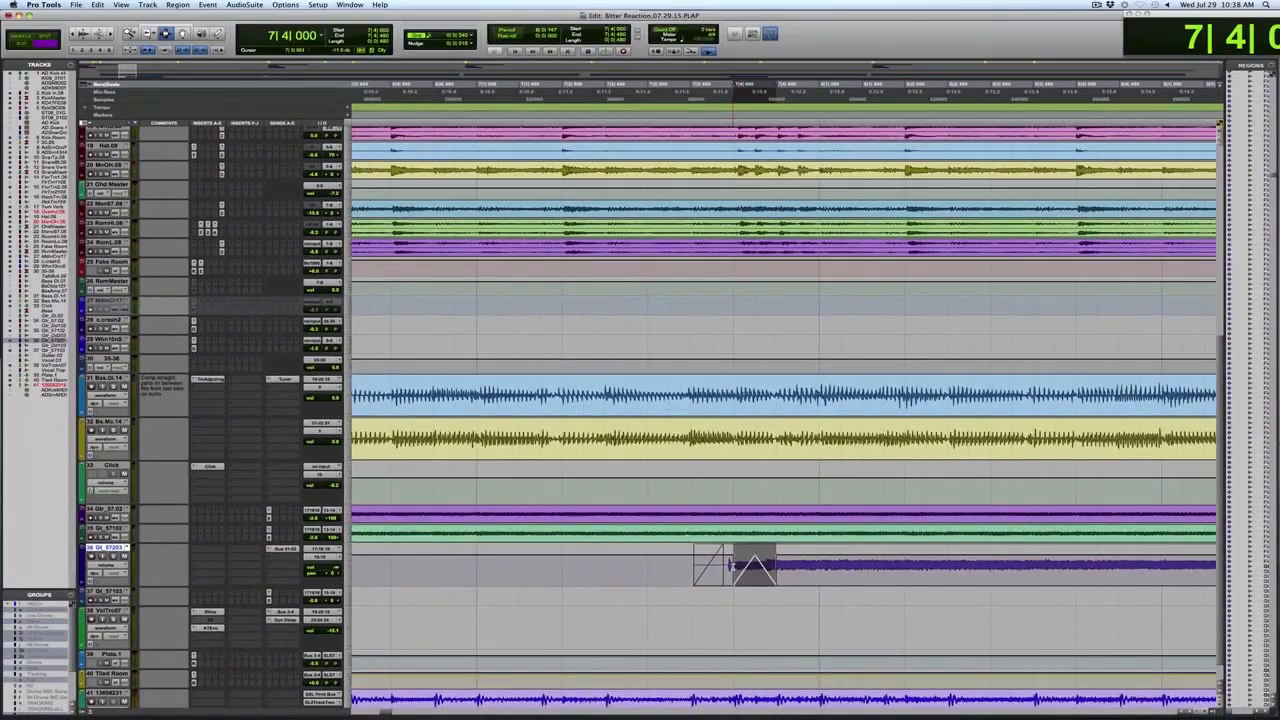
{"action": "key", "text": "r"}
{"action": "key", "text": "r"}
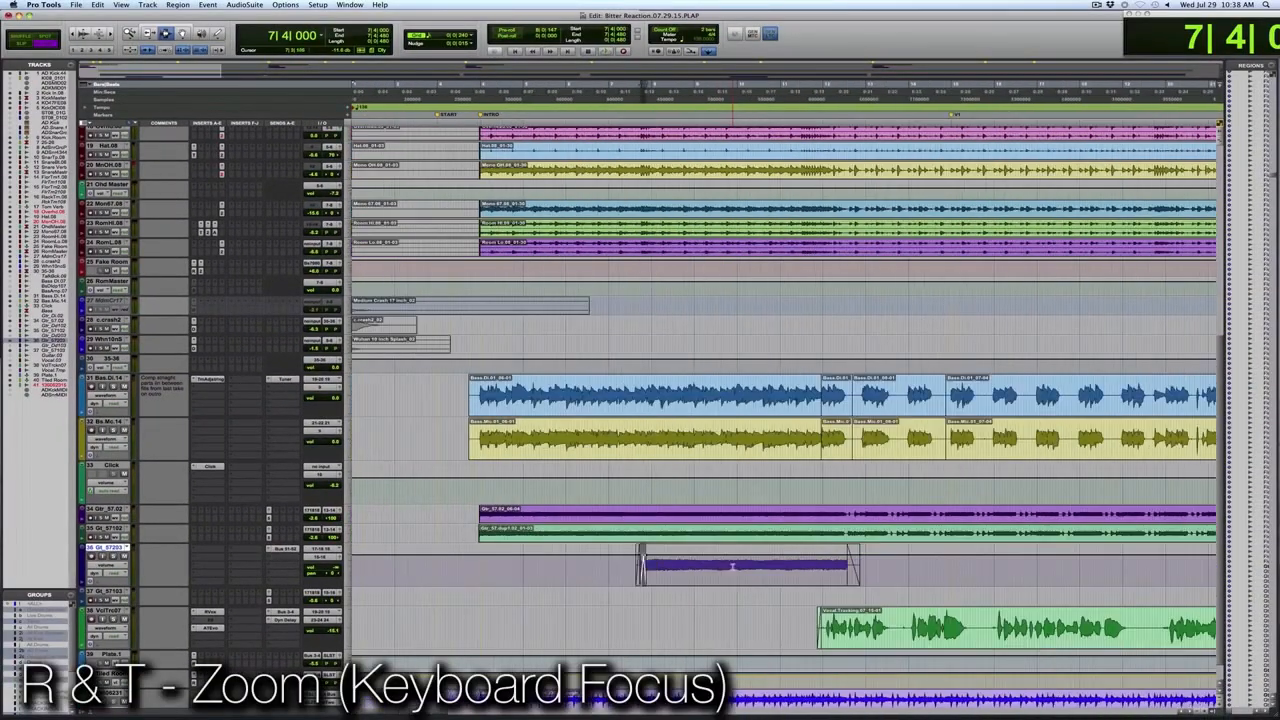
{"action": "key", "text": "t"}
{"action": "key", "text": "t"}
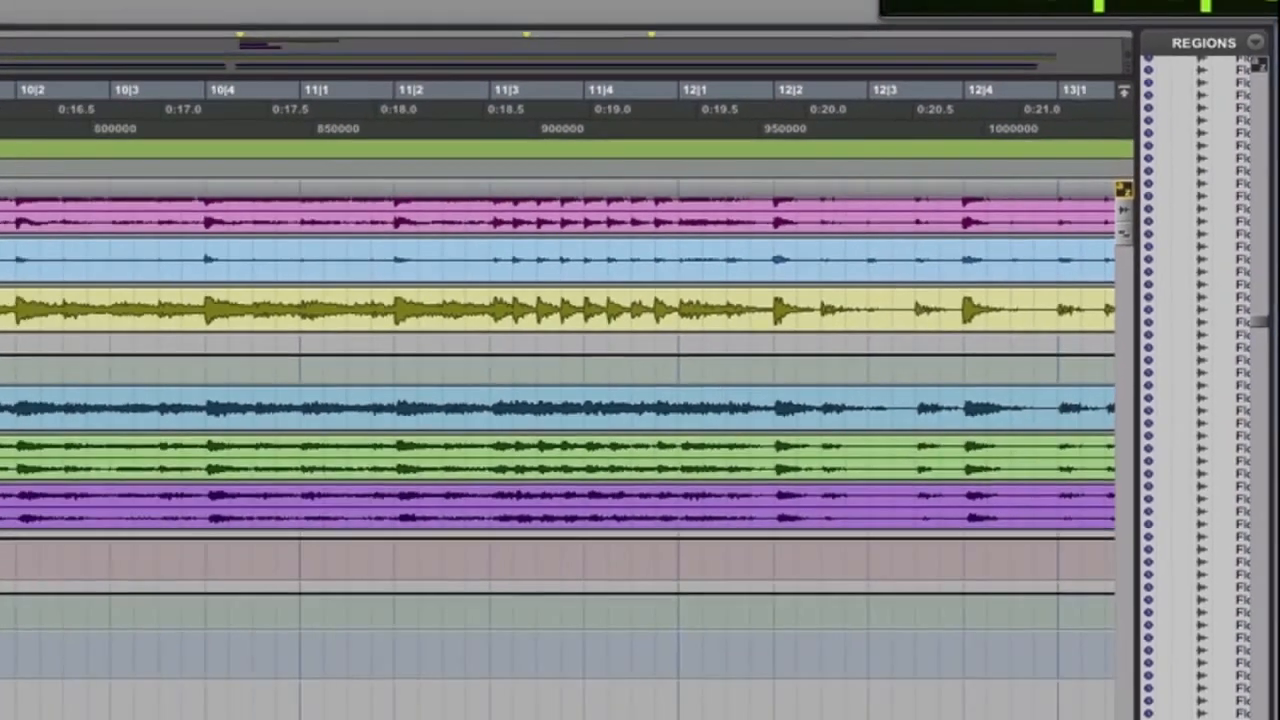
{"action": "key", "text": "t"}
{"action": "key", "text": "t"}
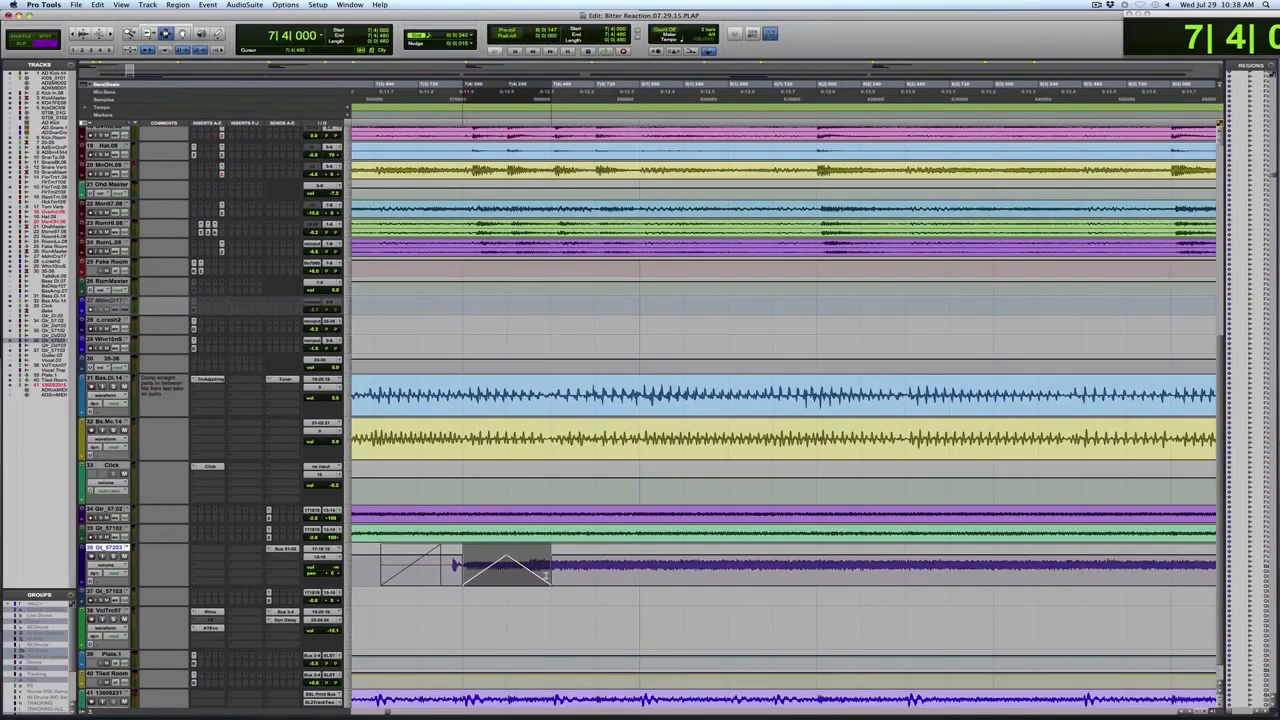
{"action": "key", "text": "alt+r"}
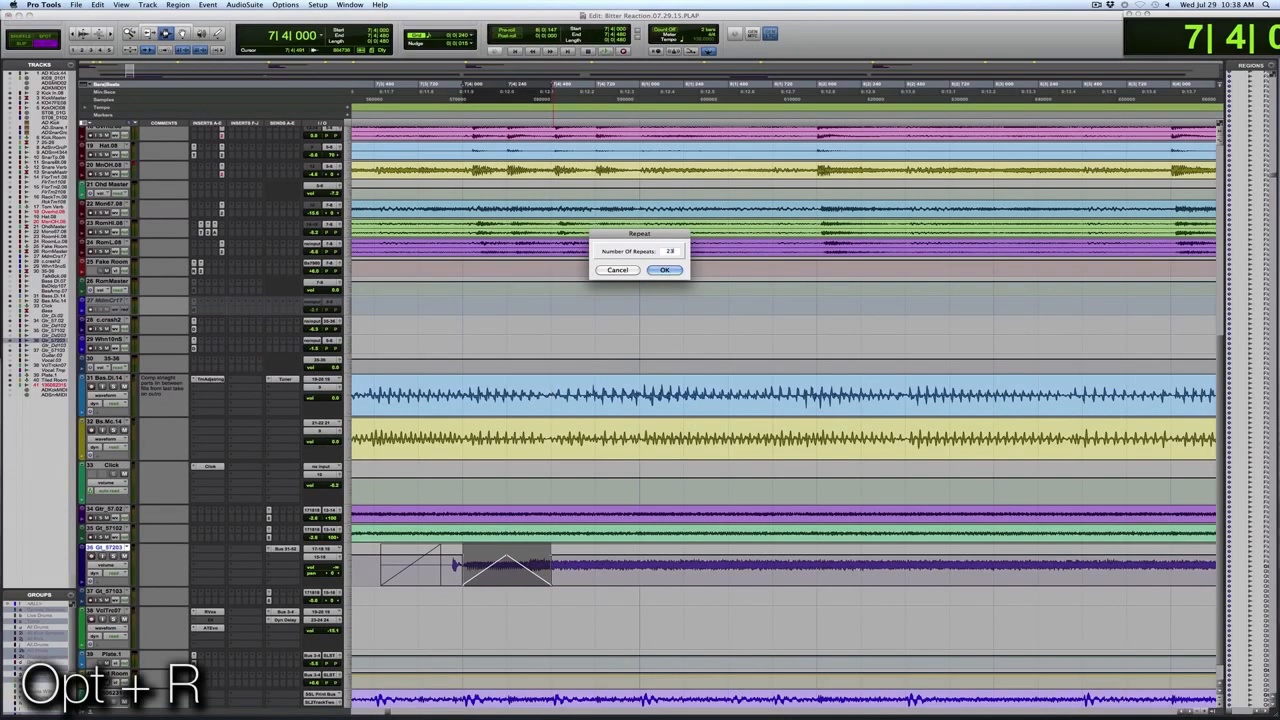
{"action": "key", "text": "Return"}
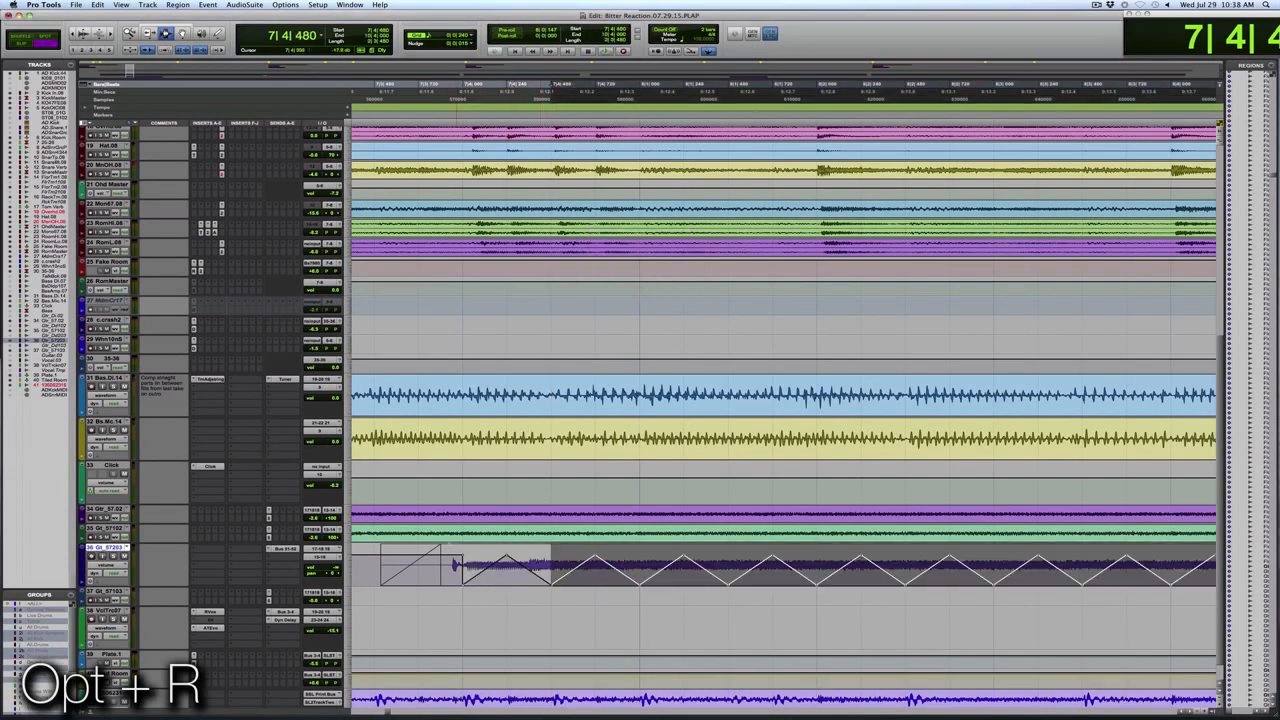
- Play back the triangle-shaped volume automation on Gt_57203 from 7|4|000, then stop playback
{"action": "left_click", "coordinate": [463, 564]}
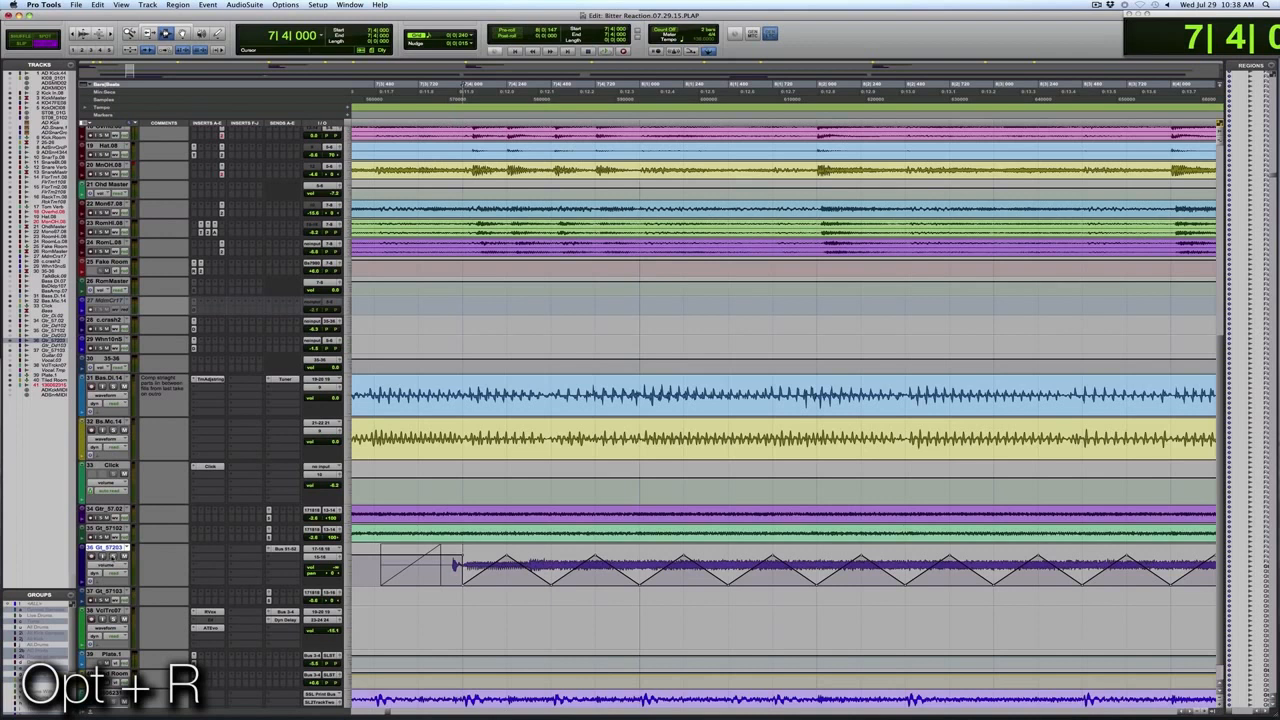
{"action": "key", "text": "space"}
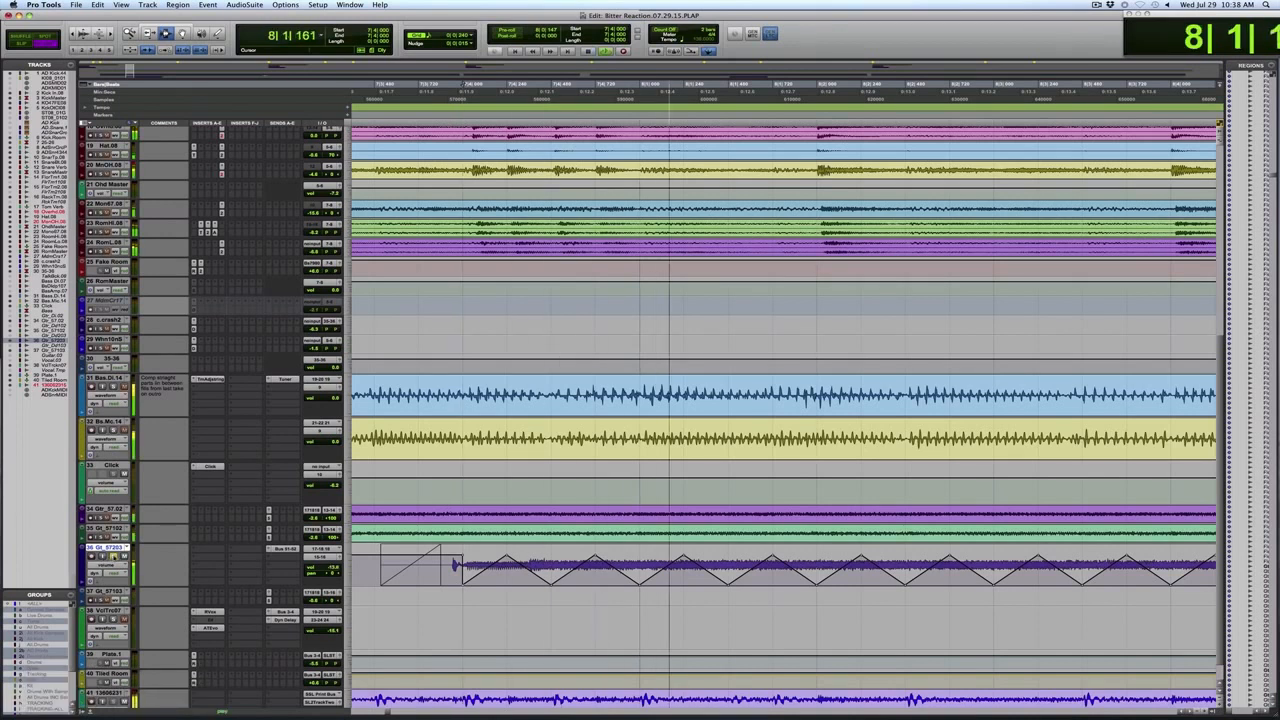
{"action": "key", "text": "r"}
{"action": "key", "text": "r"}
{"action": "key", "text": "r"}
{"action": "key", "text": "F5"}
{"action": "left_click", "coordinate": [1151, 564]}
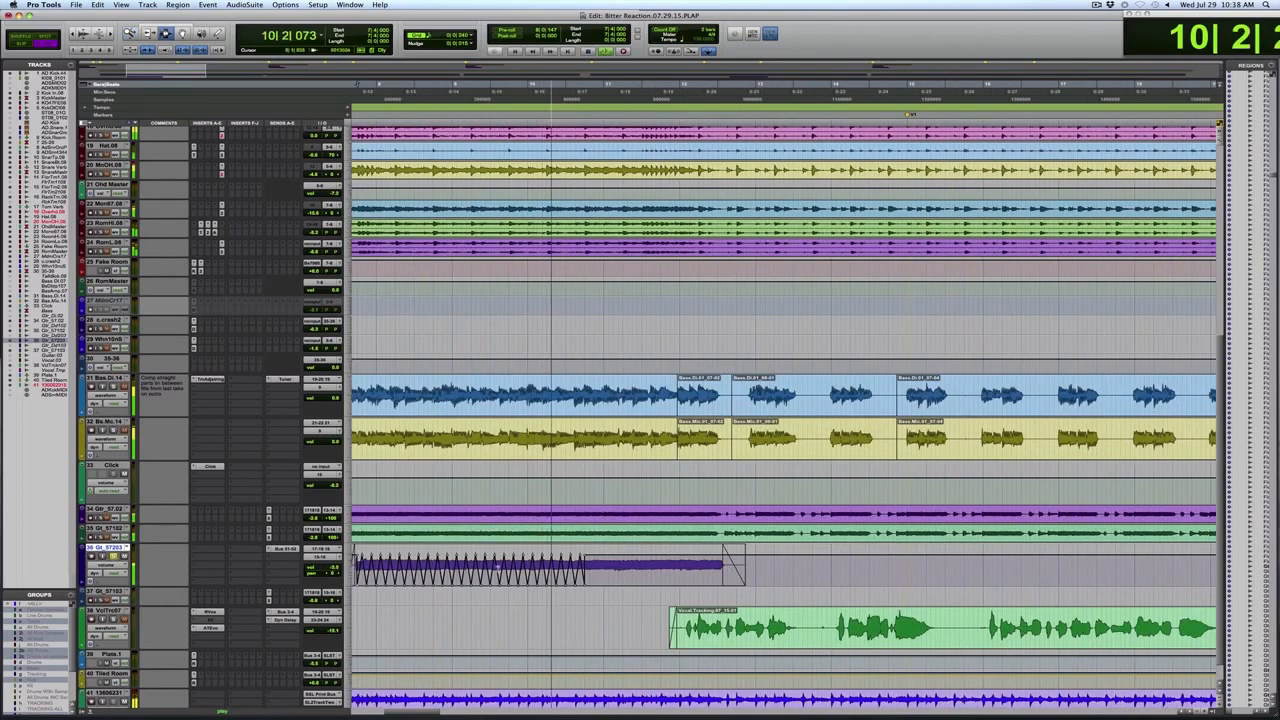
{"action": "key", "text": "space"}
- Select the triangle volume automation from 7|4|000 to 10|4|000 and repeat it once, extending past the clip's end
{"action": "left_click_drag", "start_coordinate": [352, 580], "coordinate": [583, 575]}
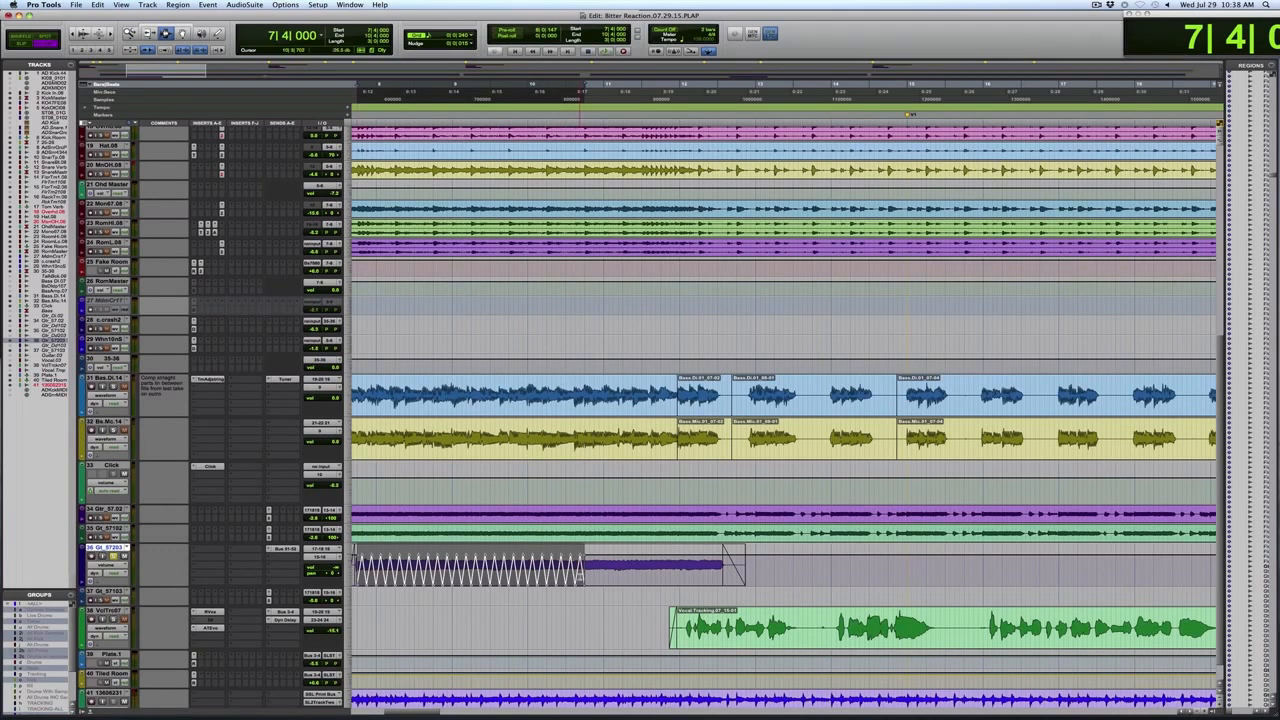
{"action": "key", "text": "alt+r"}
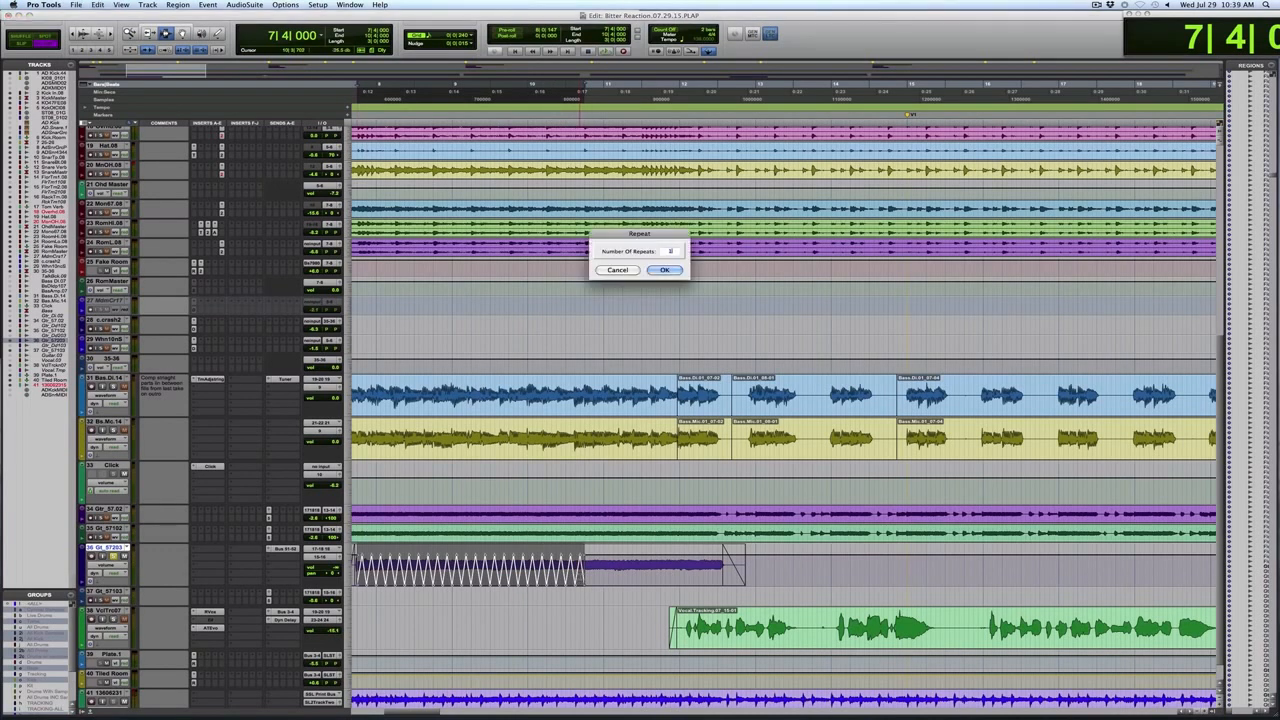
{"action": "type", "text": "8"}
{"action": "key", "text": "Return"}
- Delete the stray upper volume breakpoint at the 10|4|000 seam between the two repeated automation sections on Gt_57203
{"action": "key", "text": "F5"}
{"action": "left_click_drag", "start_coordinate": [549, 572], "coordinate": [656, 566]}
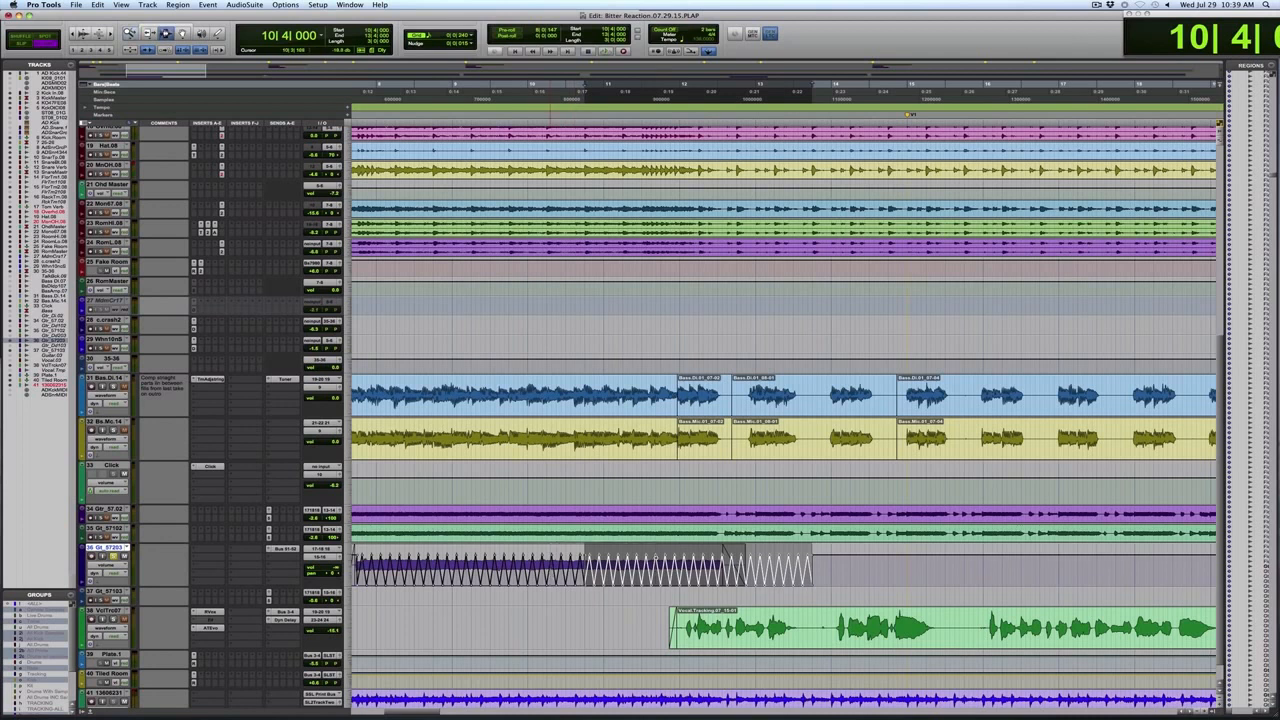
{"action": "key", "text": "F8"}
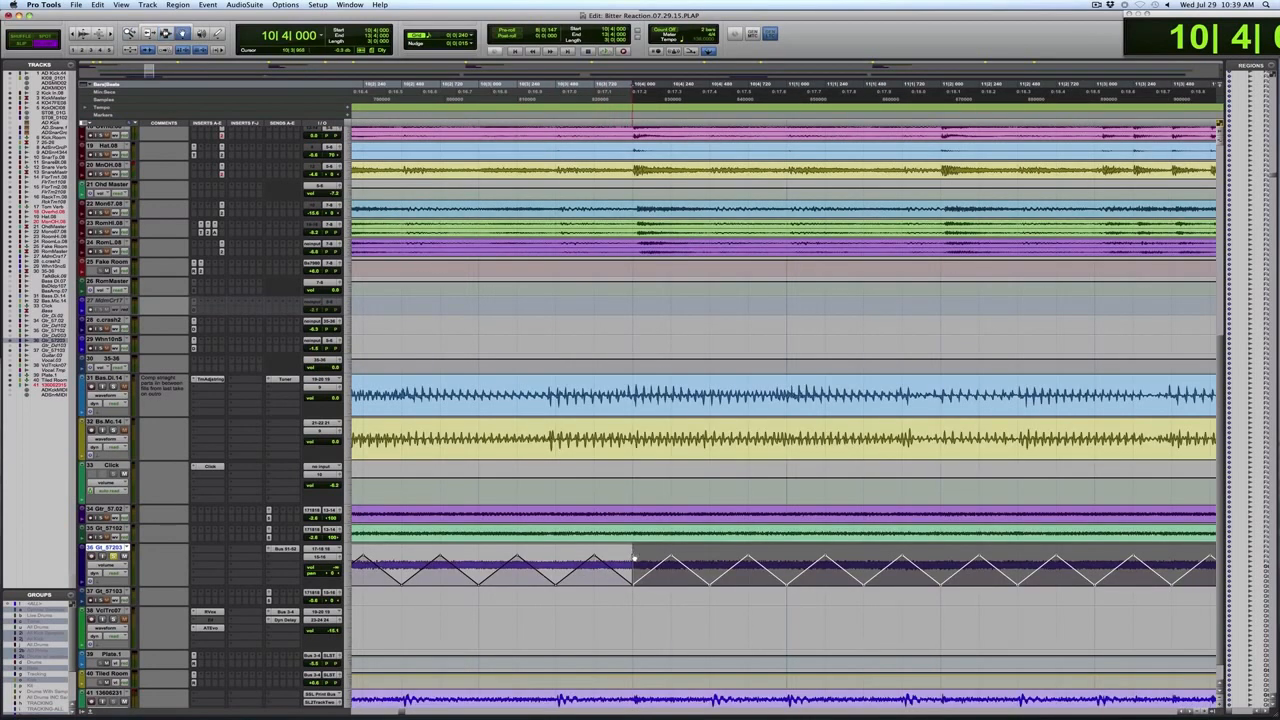
{"action": "key", "text": "F5"}
{"action": "left_click_drag", "start_coordinate": [587, 581], "coordinate": [716, 572]}
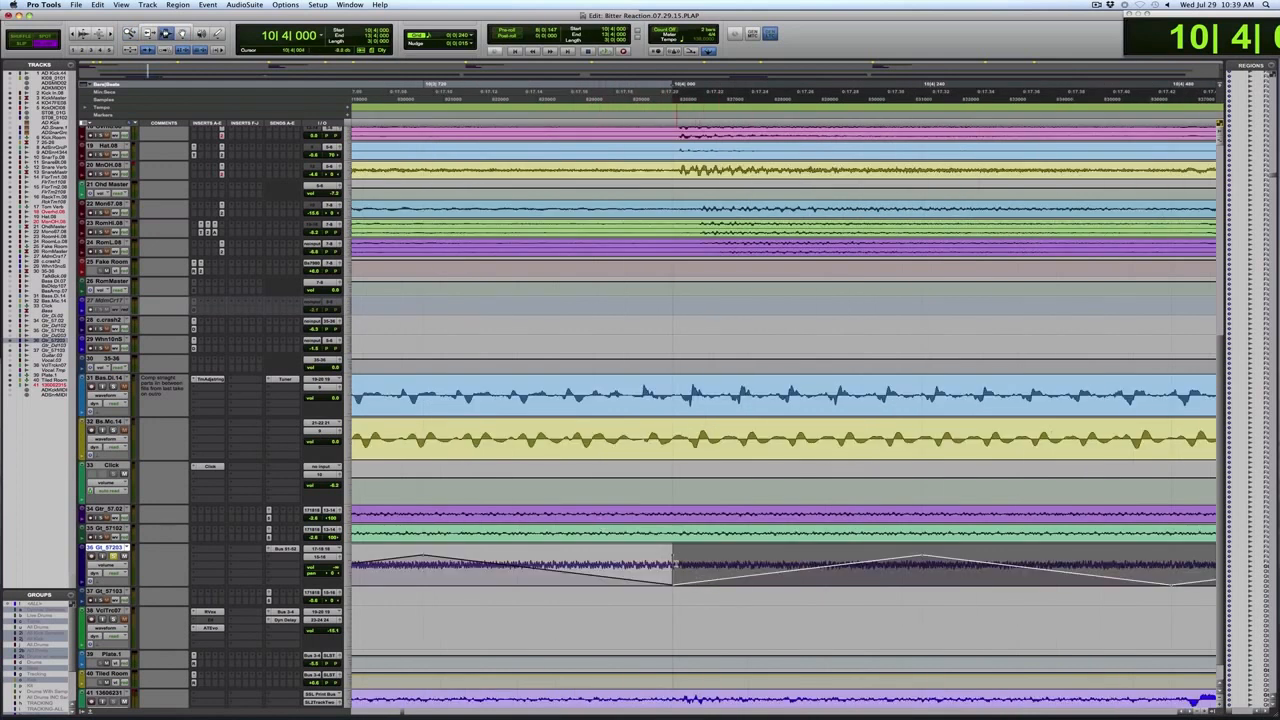
{"action": "left_click", "coordinate": [672, 562]}
{"action": "key", "text": "F8"}
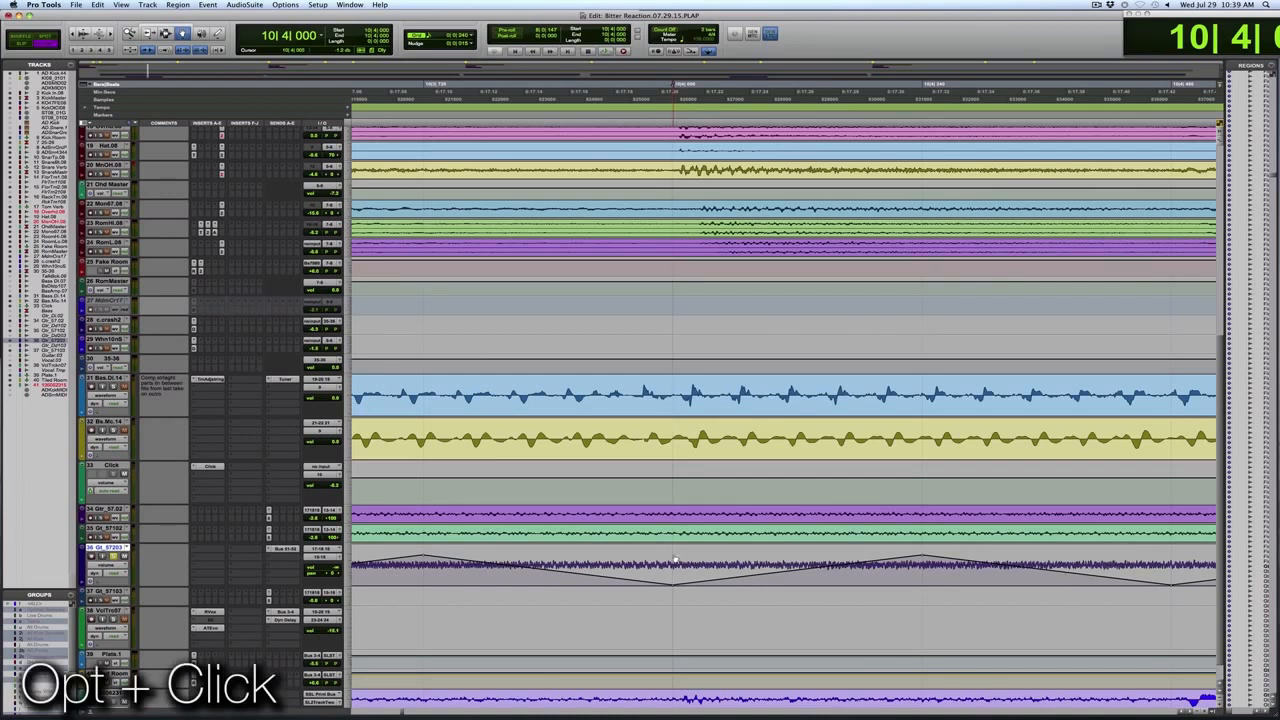
- Select Gt_57203 from 7|2|480 to beyond the last triangle and delete all volume automation in that range
{"action": "key", "text": "r"}
{"action": "key", "text": "r"}
{"action": "key", "text": "r"}
{"action": "key", "text": "r"}
{"action": "key", "text": "r"}
{"action": "key", "text": "r"}
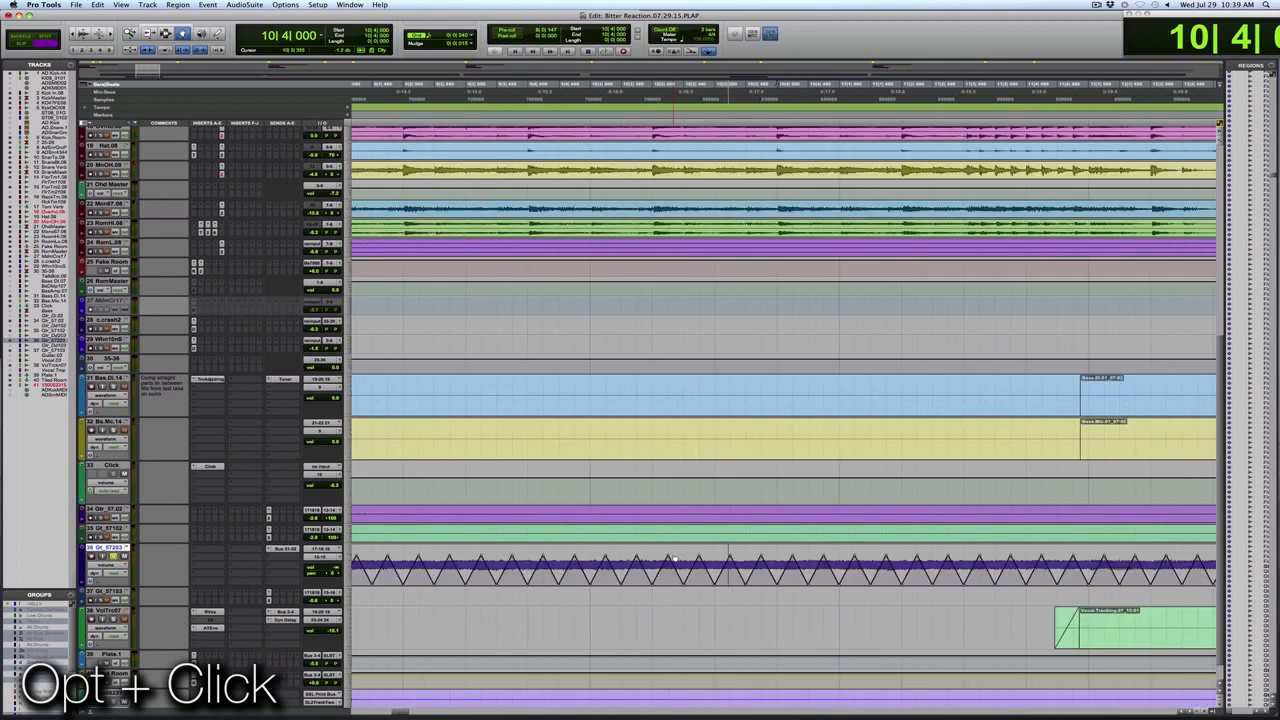
{"action": "key", "text": "F5"}
{"action": "left_click_drag", "start_coordinate": [534, 560], "coordinate": [1084, 565]}
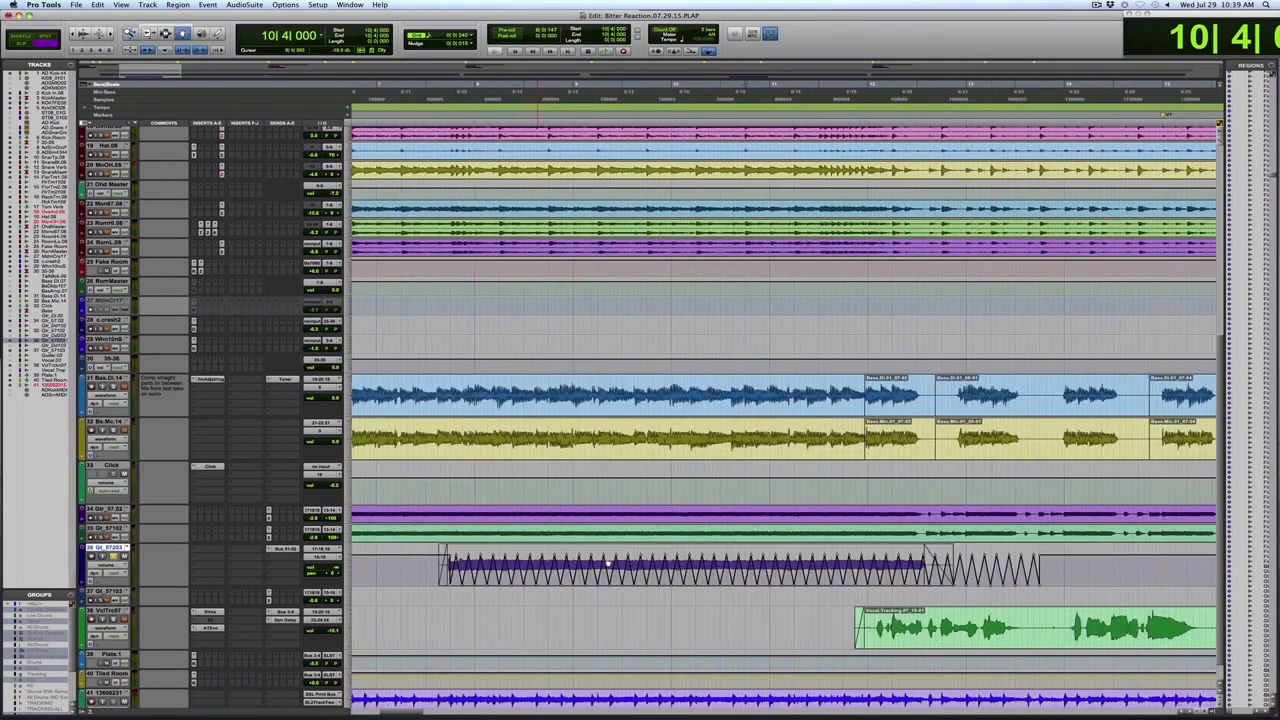
{"action": "left_click_drag", "start_coordinate": [413, 562], "coordinate": [1073, 556]}
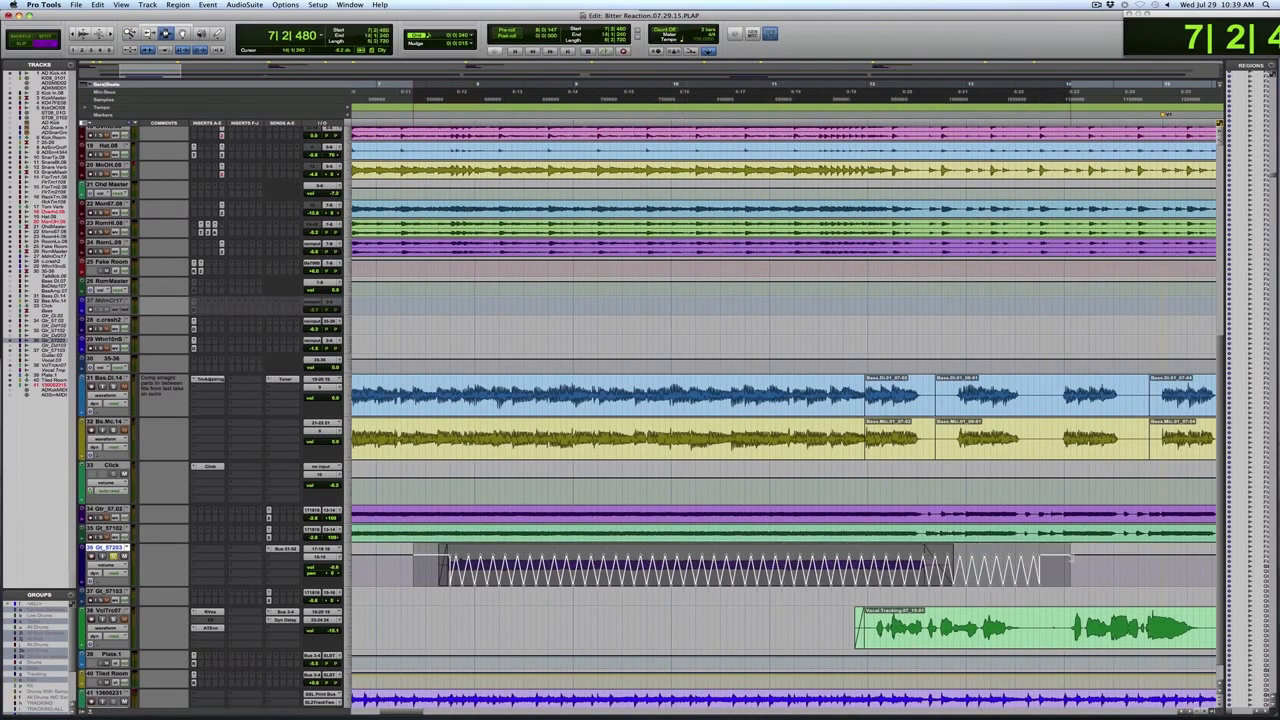
{"action": "key", "text": "Delete"}
- Focus on the start of Gt_57203 and trial-select the grid division beginning at 7|4|000
{"action": "key", "text": "F5"}
{"action": "left_click_drag", "start_coordinate": [404, 565], "coordinate": [594, 565]}
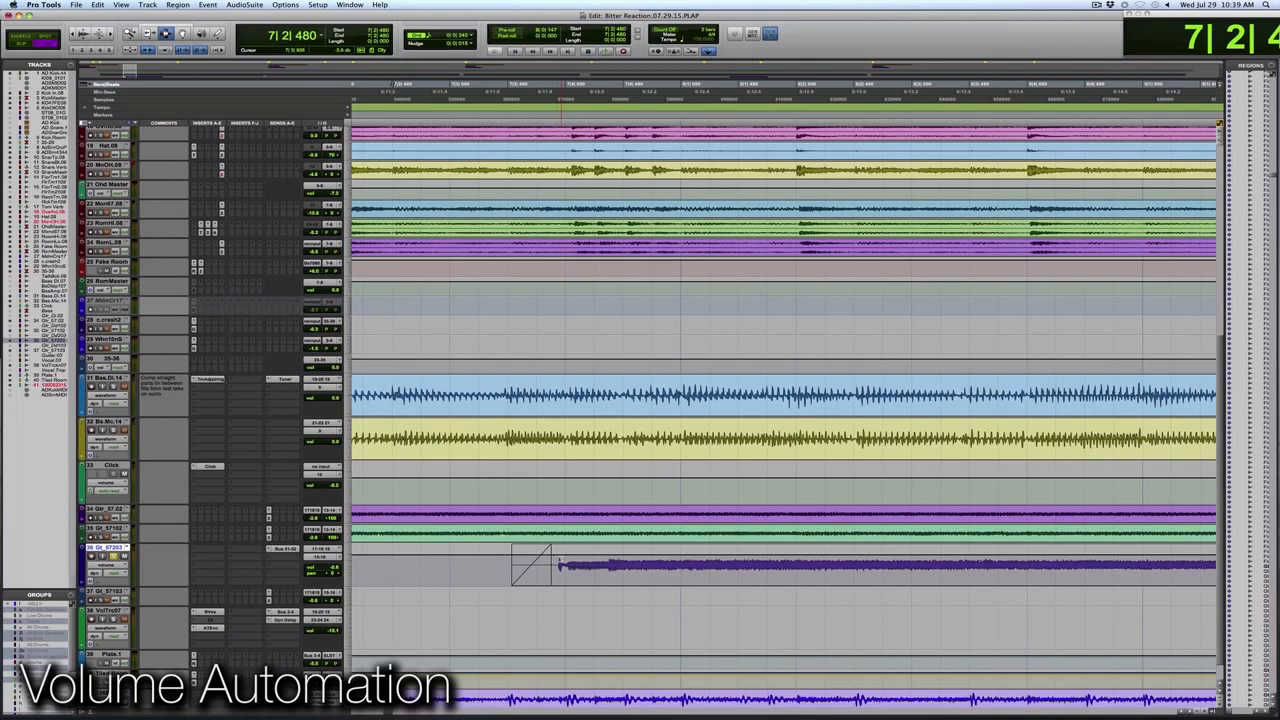
{"action": "left_click_drag", "start_coordinate": [574, 562], "coordinate": [596, 565]}
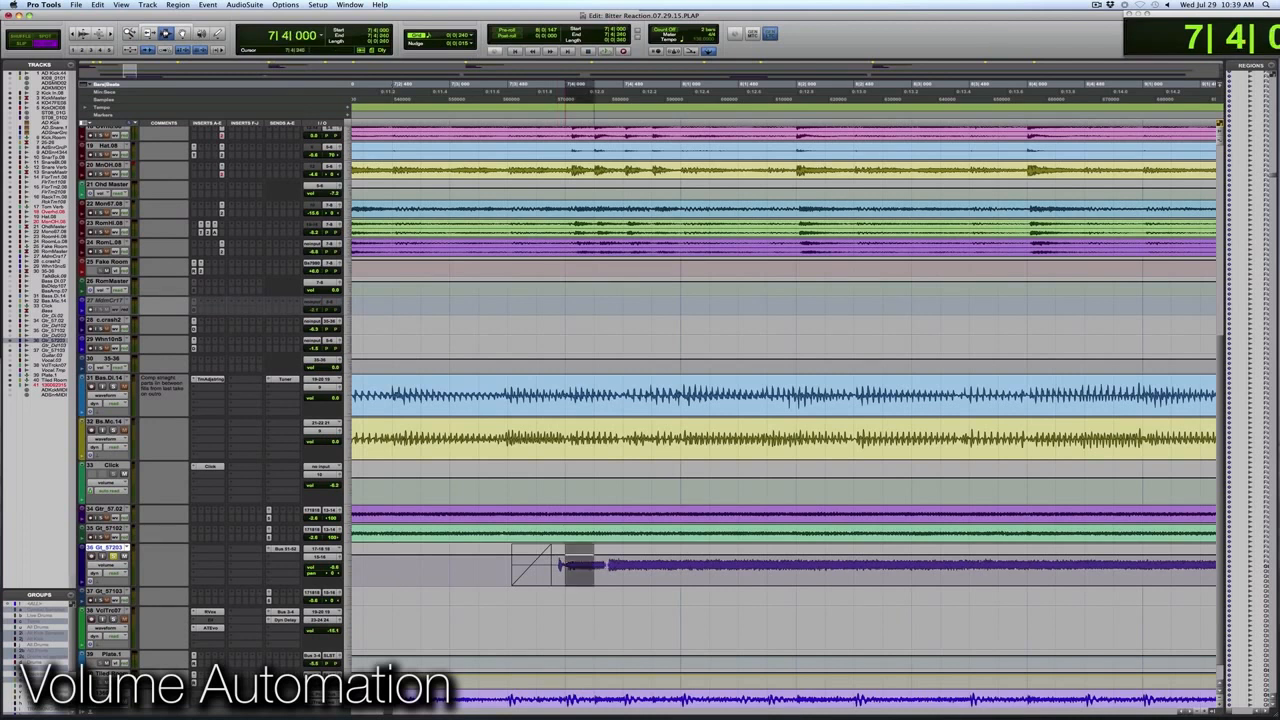
{"action": "left_click", "coordinate": [561, 565]}
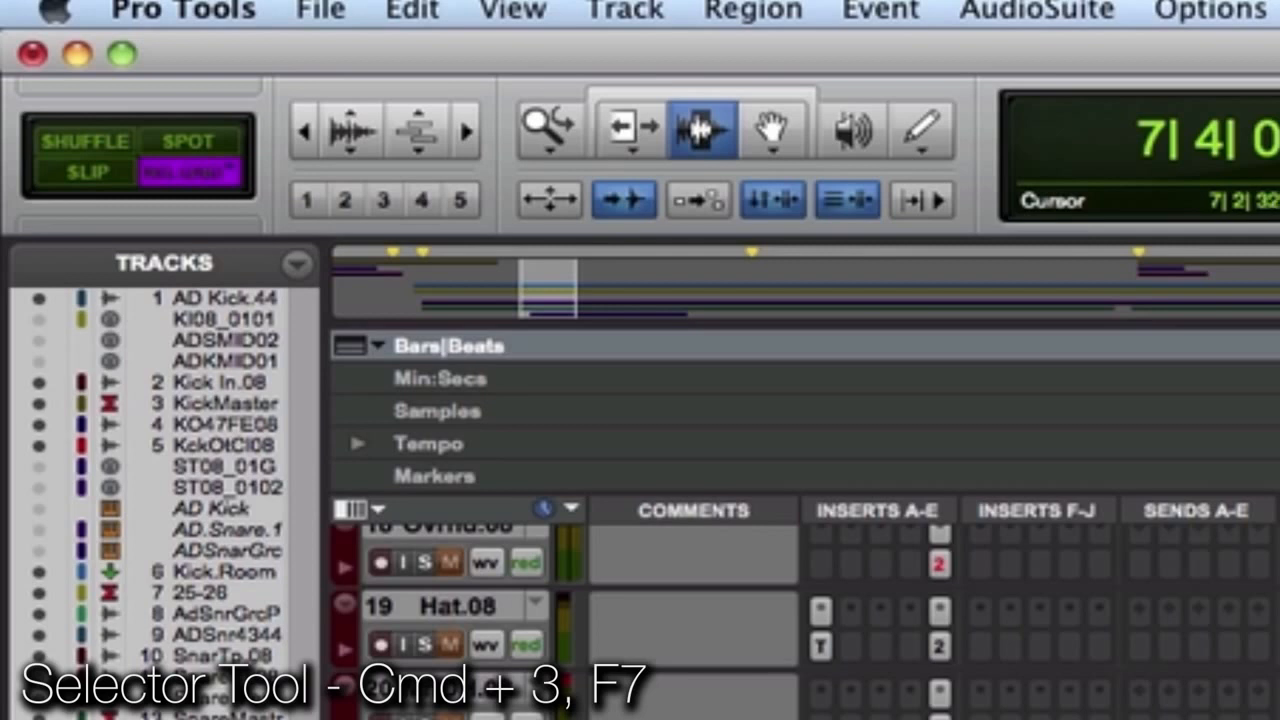
- Try the Grabber, Selector and Trim tools individually, and activate the combined Smart Tool for editing
{"action": "left_click", "coordinate": [786, 136]}
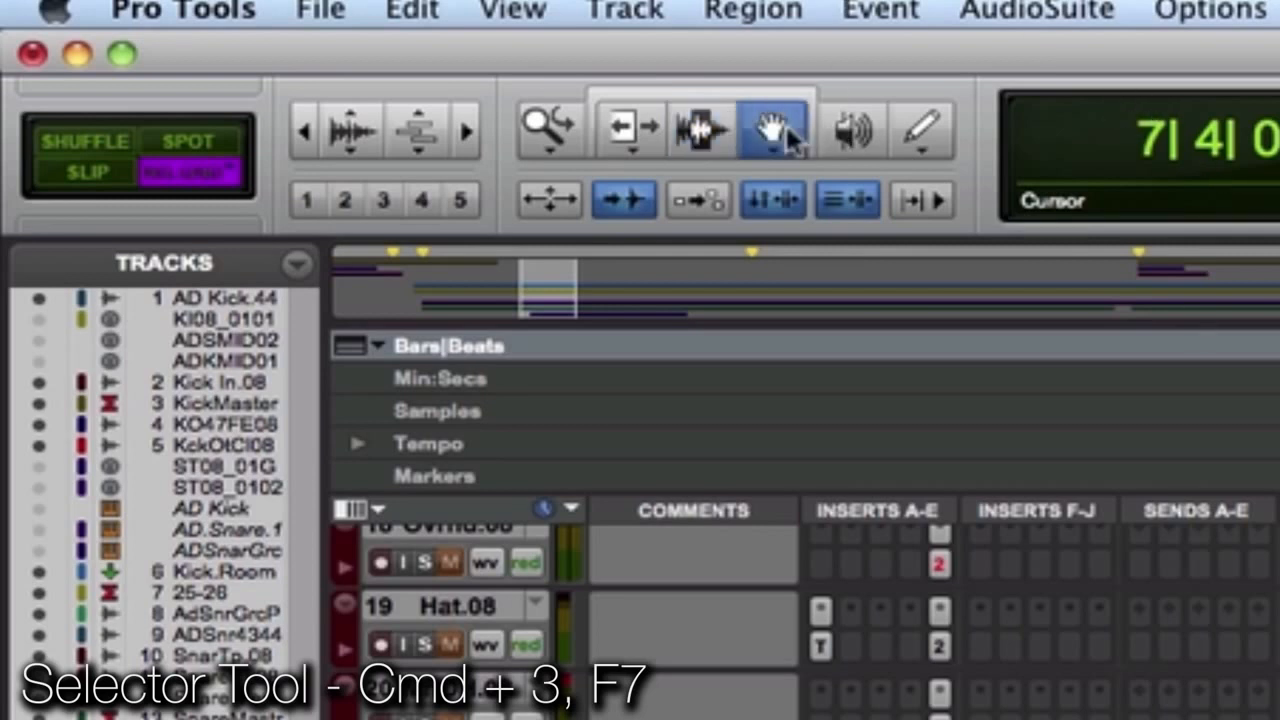
{"action": "left_click", "coordinate": [718, 132]}
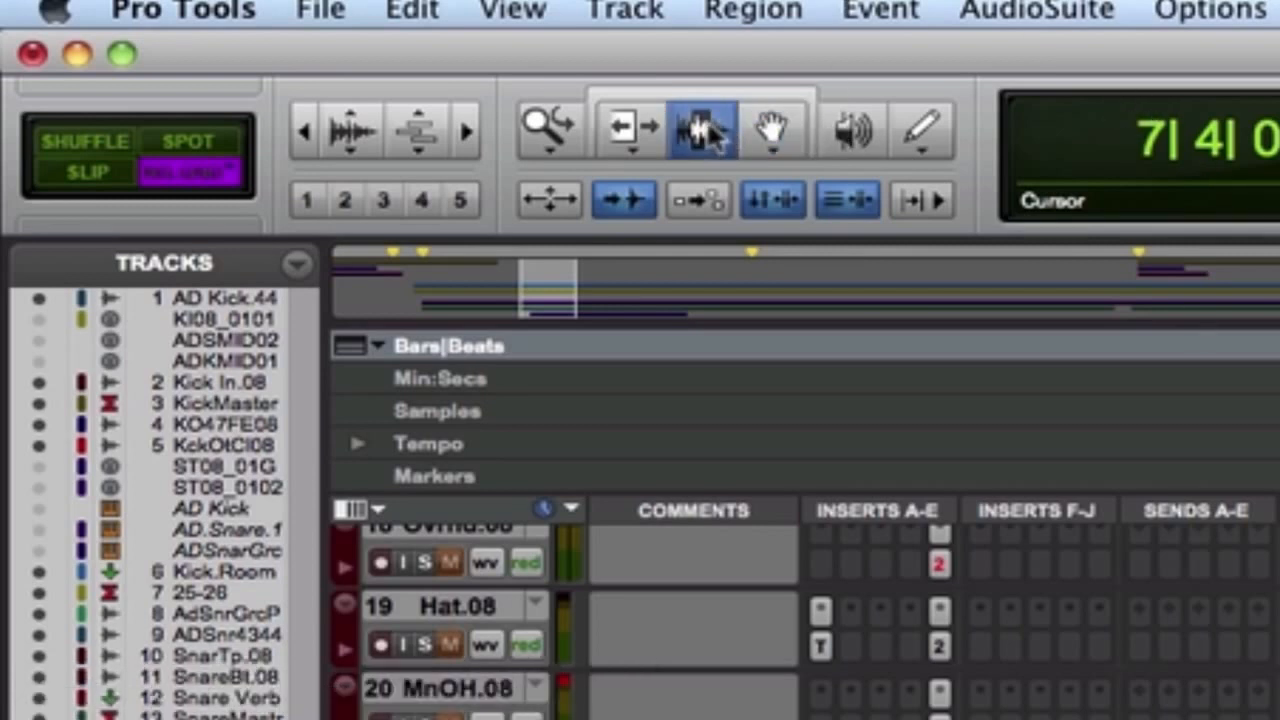
{"action": "key", "text": "F7"}
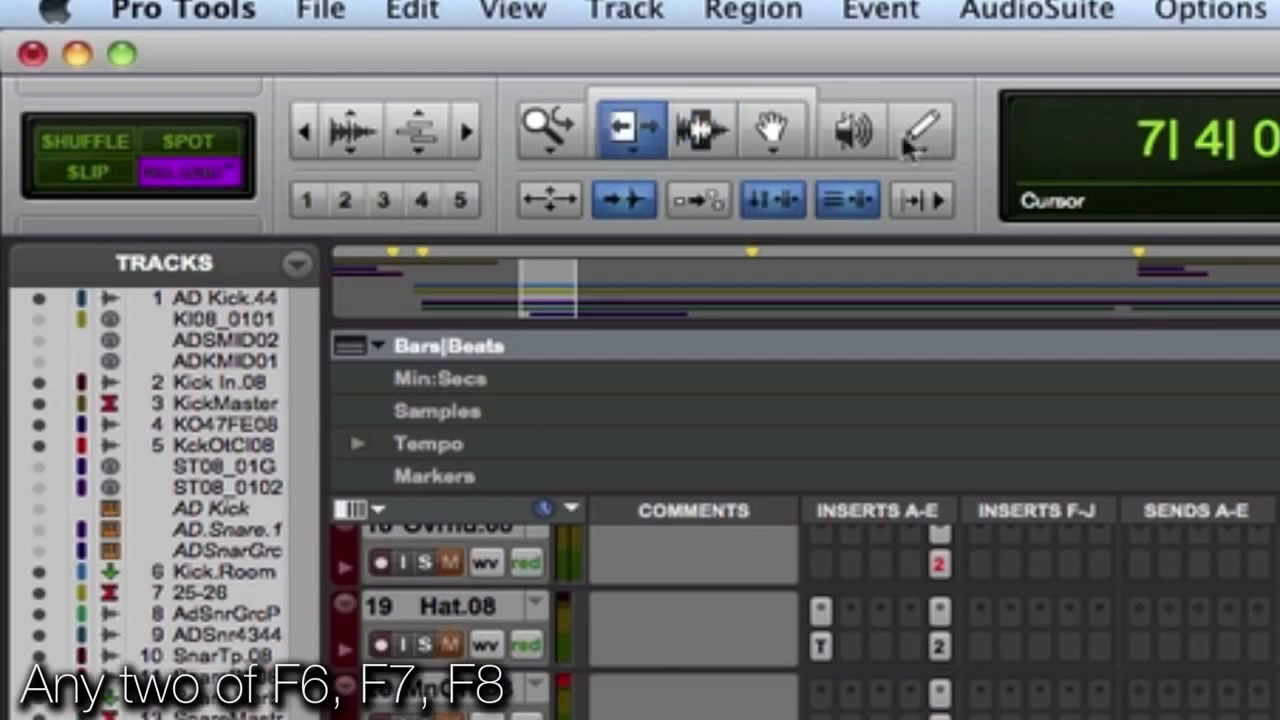
{"action": "key", "text": "F6+F7"}
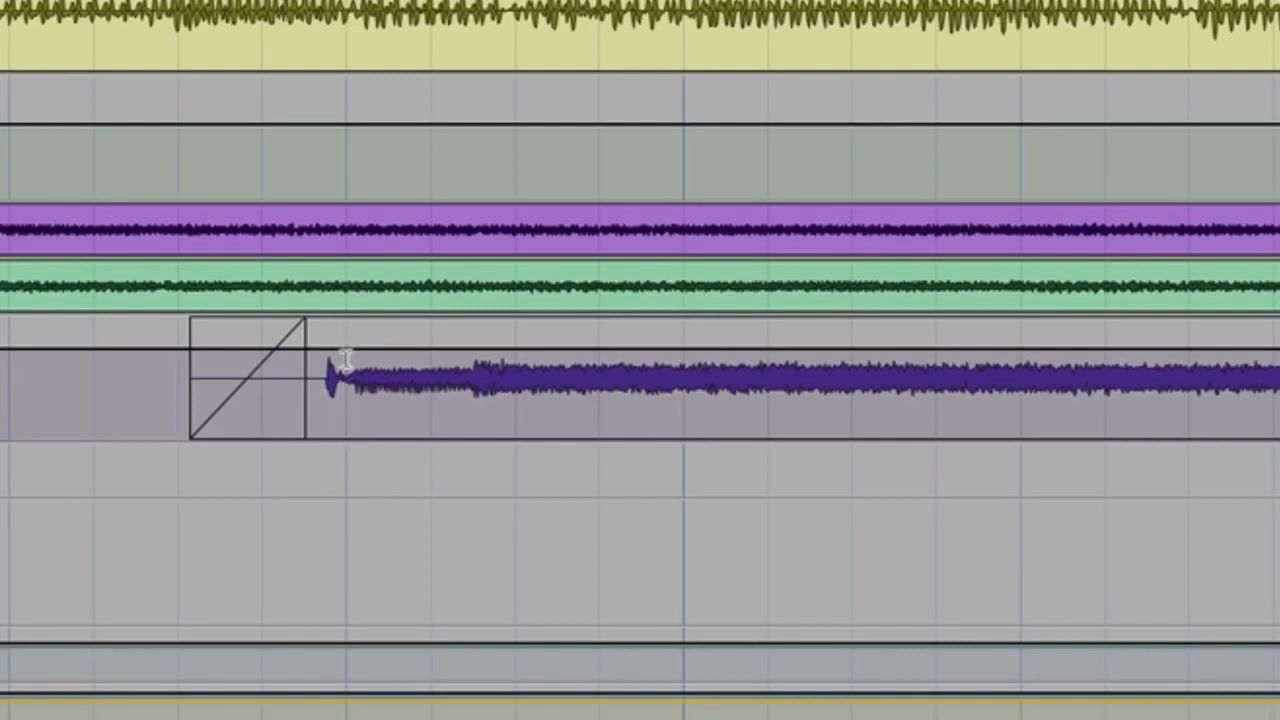
- Pull the volume in the grid division at 7|4|000 to minimum, and delete its lower end breakpoint to form a rising ramp
{"action": "left_click_drag", "start_coordinate": [349, 363], "coordinate": [427, 365]}
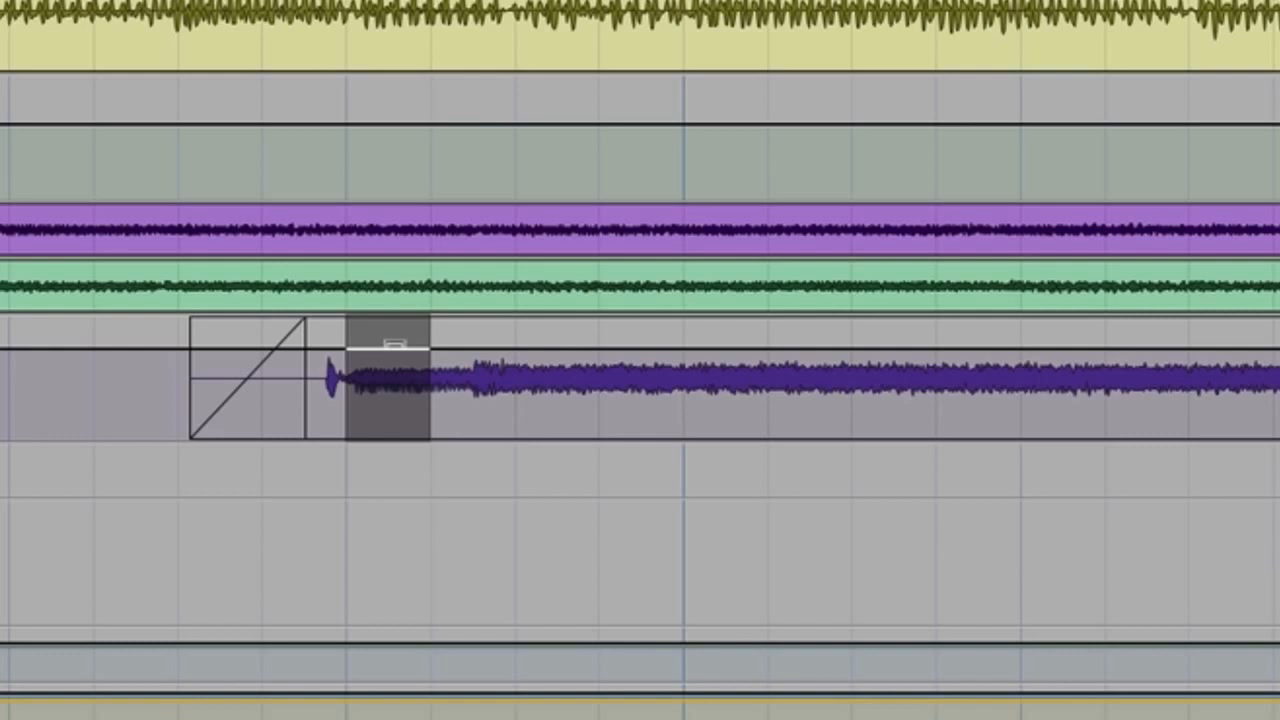
{"action": "left_click_drag", "start_coordinate": [395, 345], "coordinate": [400, 558]}
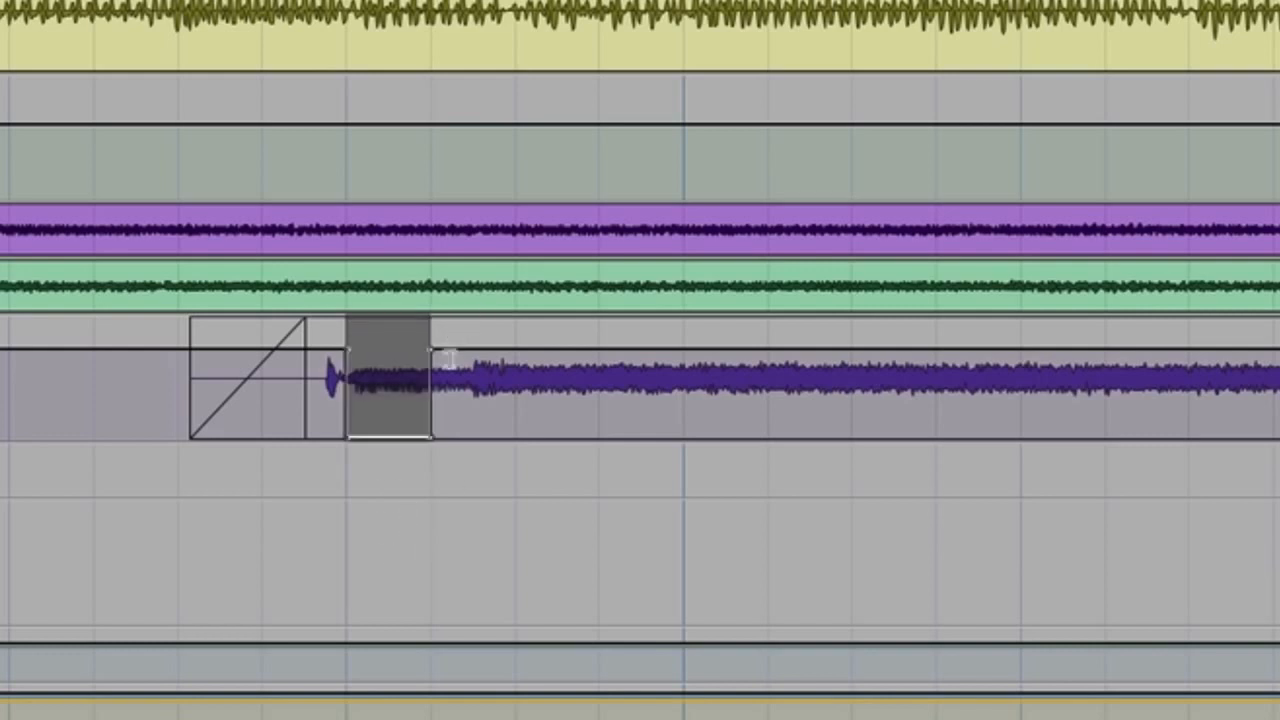
{"action": "left_click", "coordinate": [408, 502]}
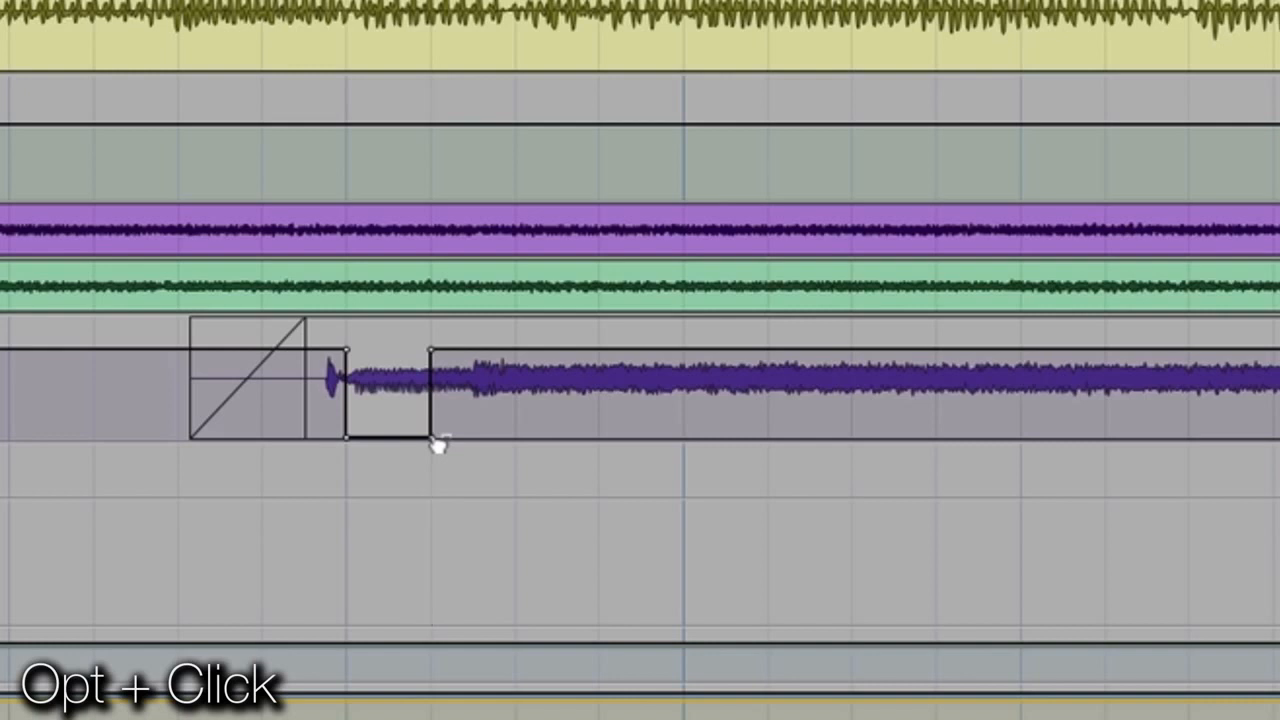
{"action": "left_click", "coordinate": [431, 437], "text": "alt"}
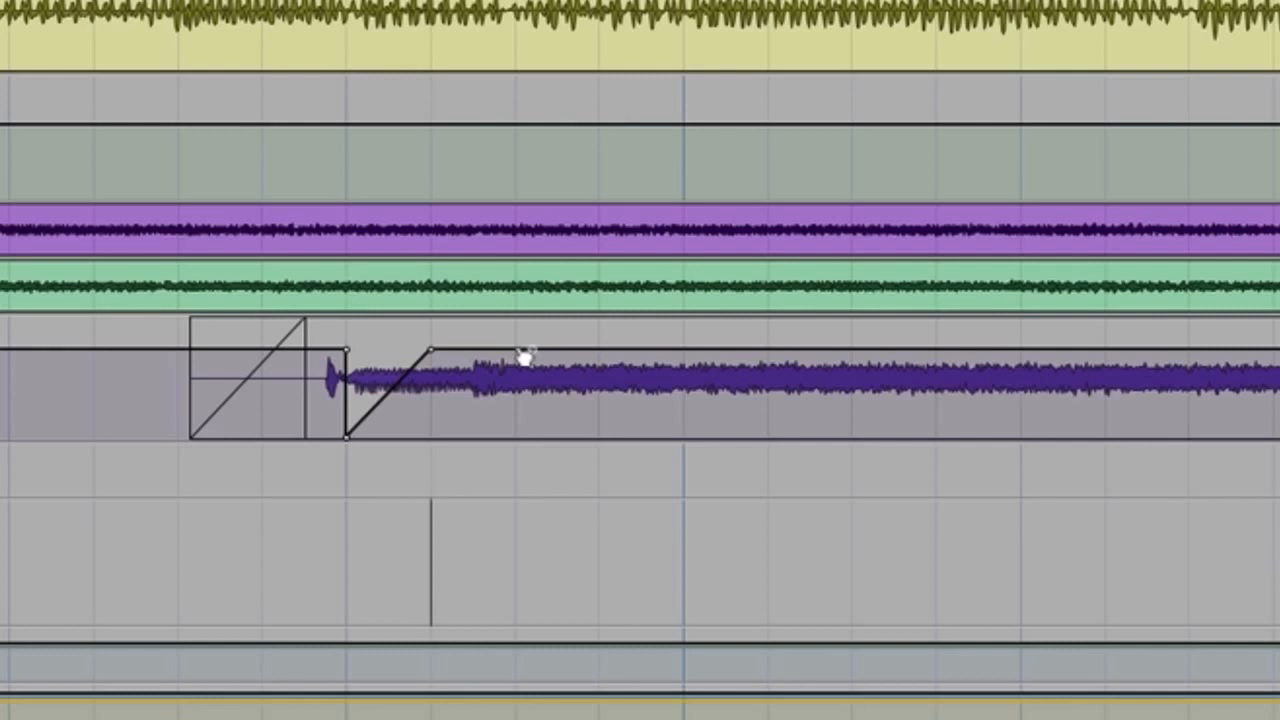
- Add a volume breakpoint one grid line past the ramp's peak and pull it to minimum, completing the triangle on Gt_57203
{"action": "left_click_drag", "start_coordinate": [521, 354], "coordinate": [518, 351]}
{"action": "left_click", "coordinate": [510, 351]}
{"action": "left_click_drag", "start_coordinate": [515, 350], "coordinate": [517, 436]}
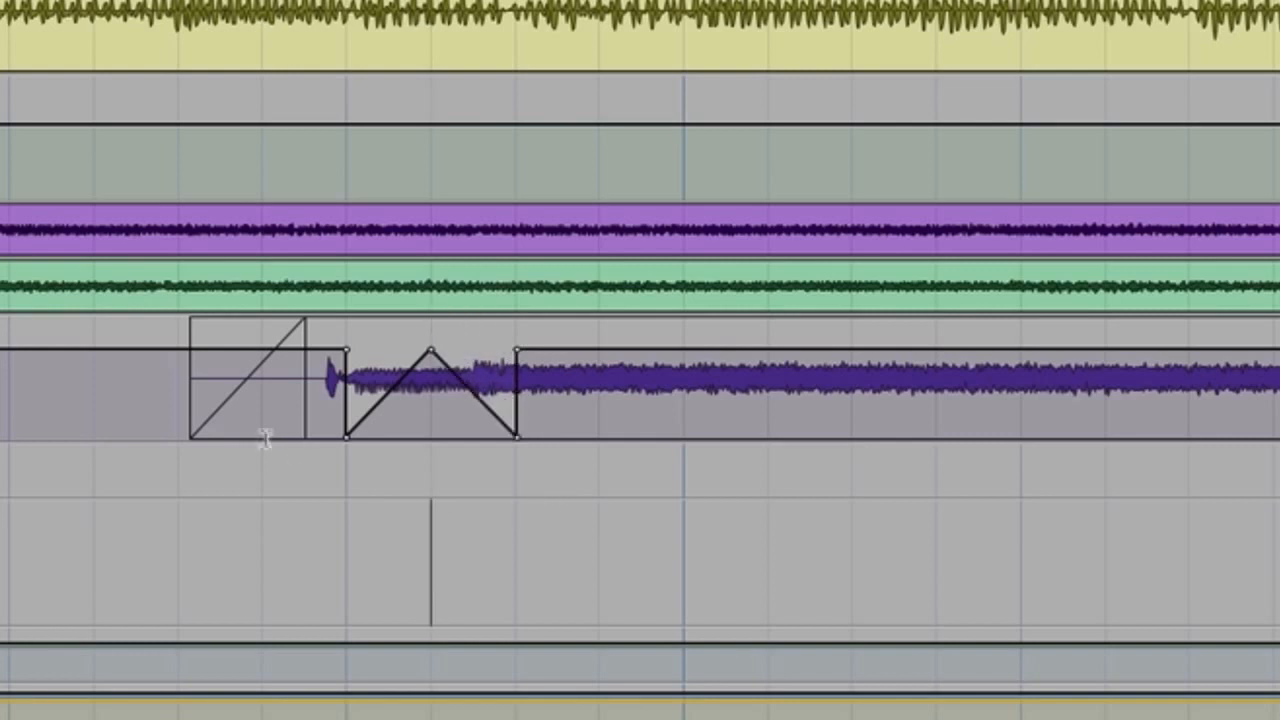
- Select the single volume triangle starting at 7|4|000 and repeat it 40 times across Gt_57203
{"action": "left_click_drag", "start_coordinate": [349, 408], "coordinate": [477, 415]}
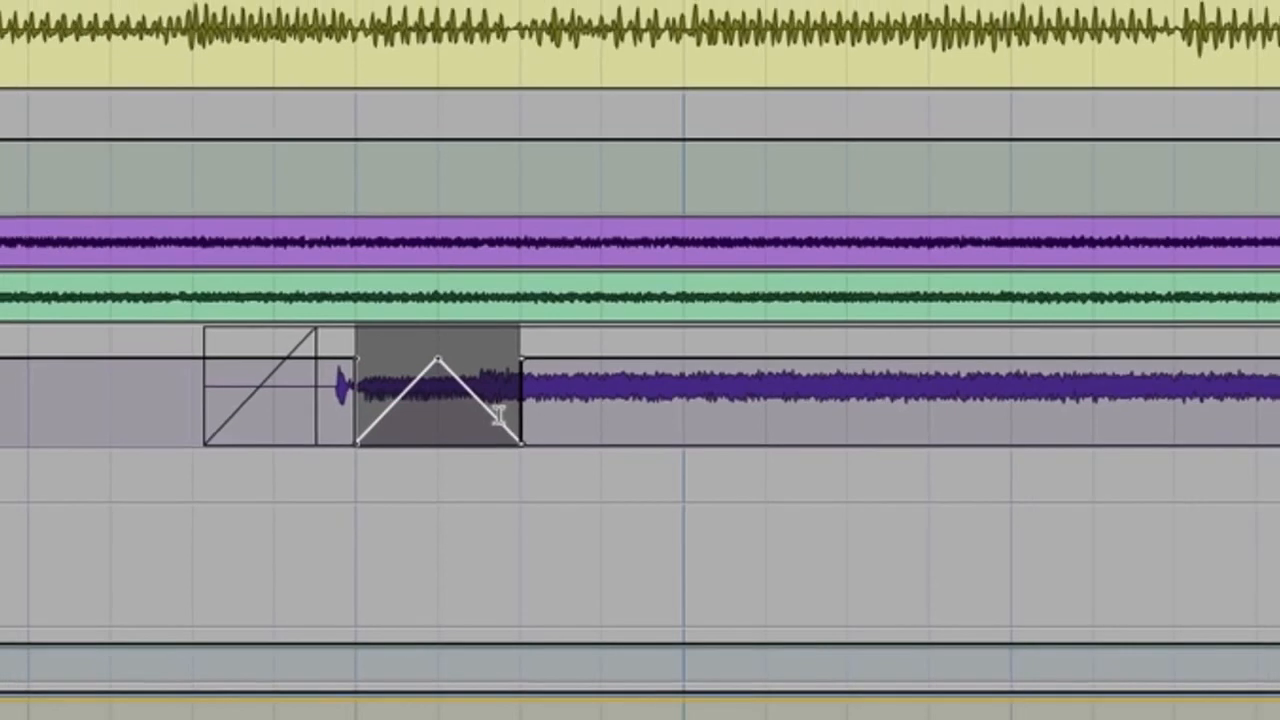
{"action": "key", "text": "alt+r"}
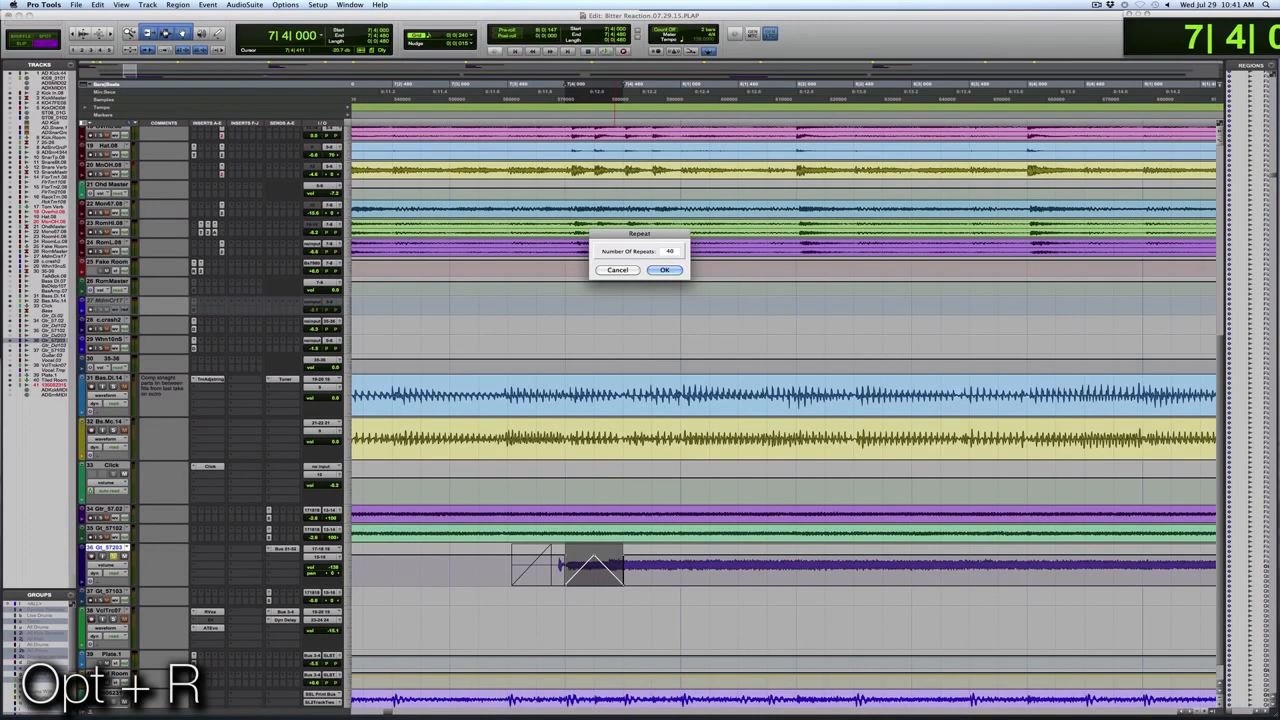
{"action": "key", "text": "Return"}
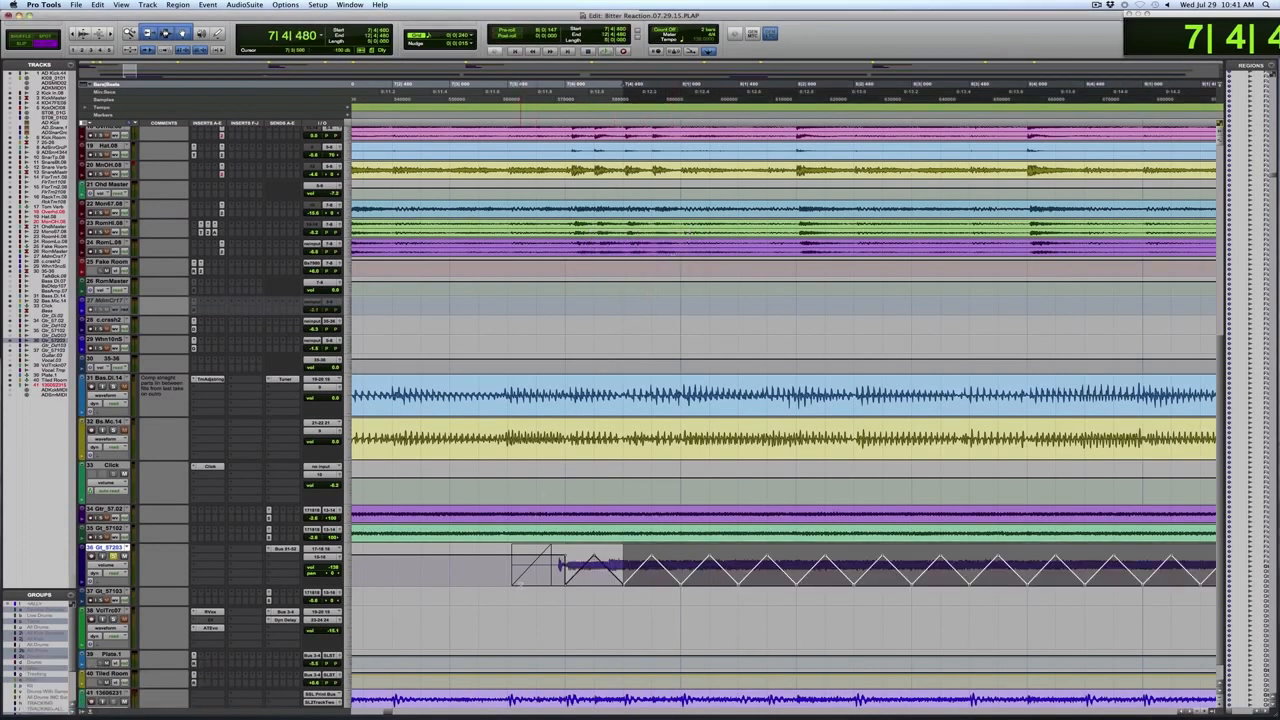
- Play back the repeated triangle automation on Gt_57203 twice from 7|3|480, reviewing its whole length, then stop playback
{"action": "left_click", "coordinate": [515, 571]}
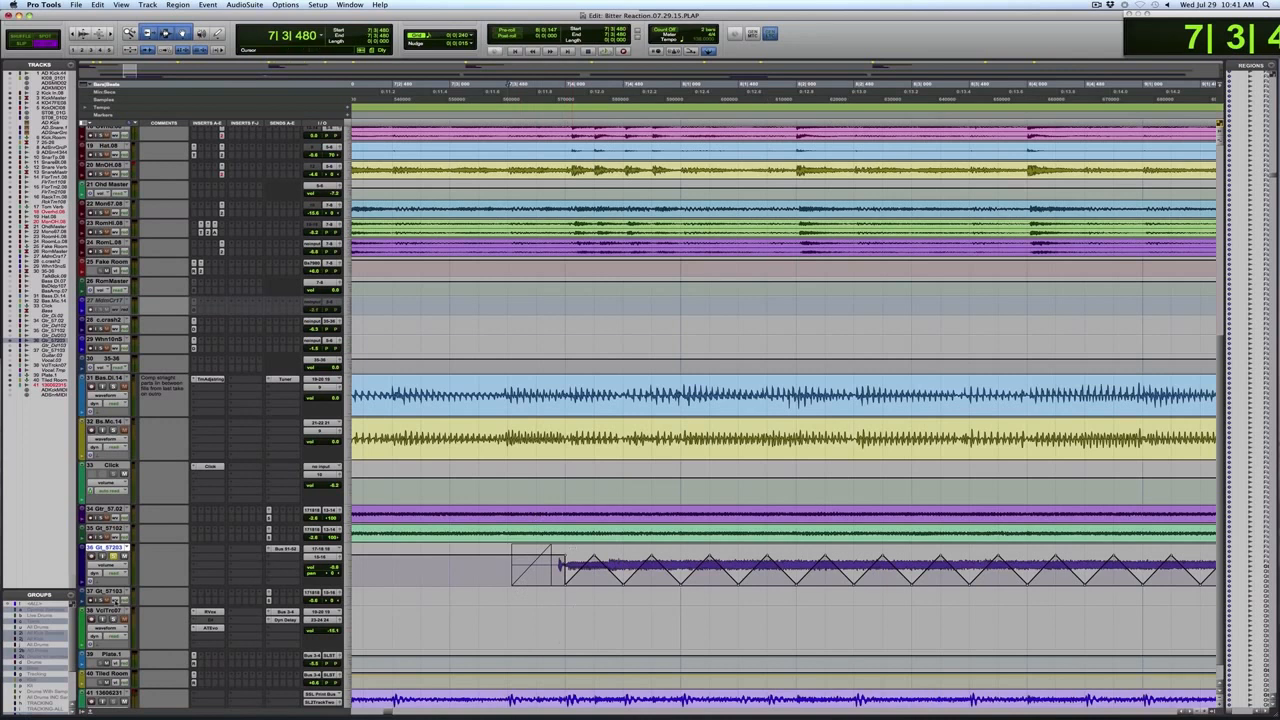
{"action": "key", "text": "space"}
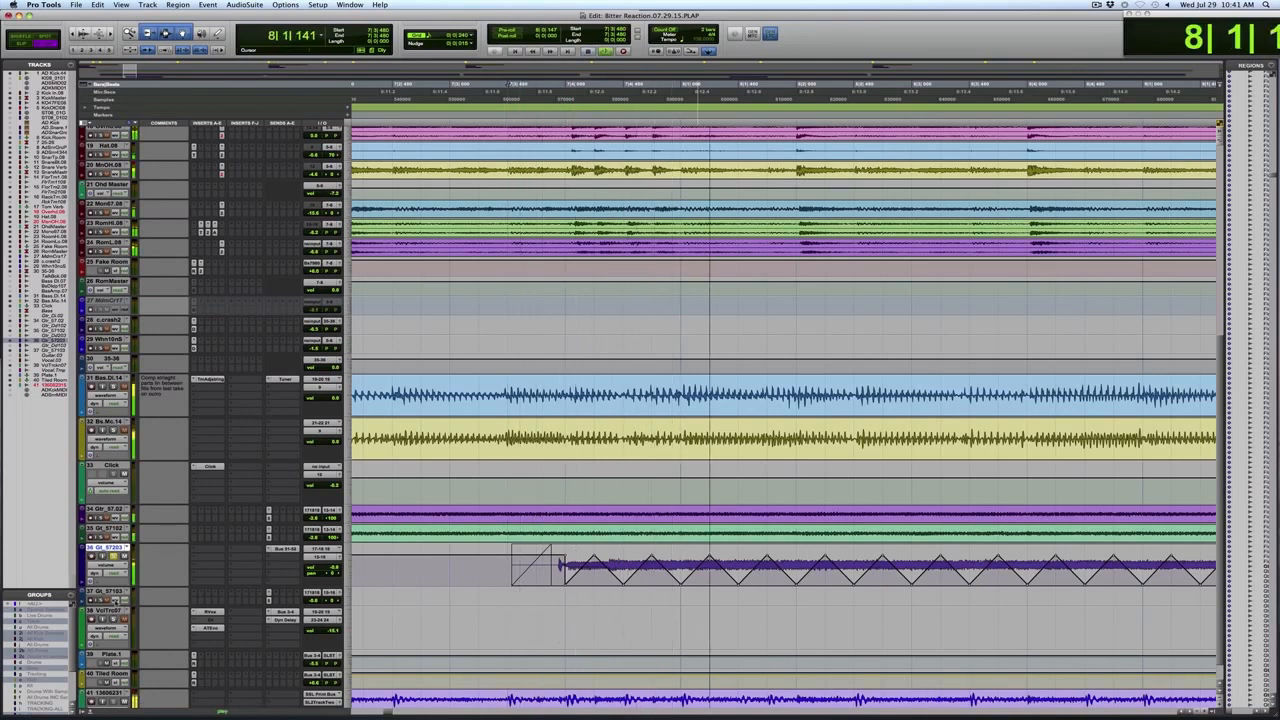
{"action": "key", "text": "r"}
{"action": "key", "text": "r"}
{"action": "key", "text": "r"}
{"action": "key", "text": "r"}
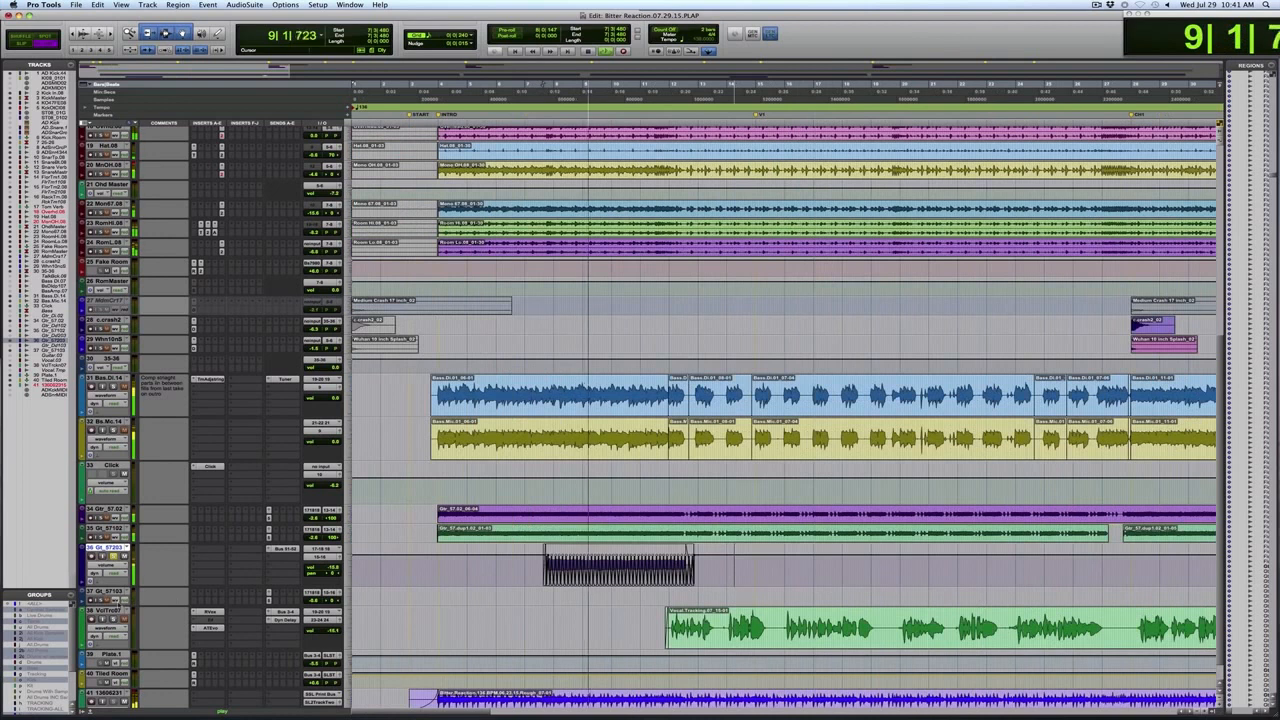
{"action": "key", "text": "F5"}
{"action": "left_click_drag", "start_coordinate": [519, 577], "coordinate": [909, 574]}
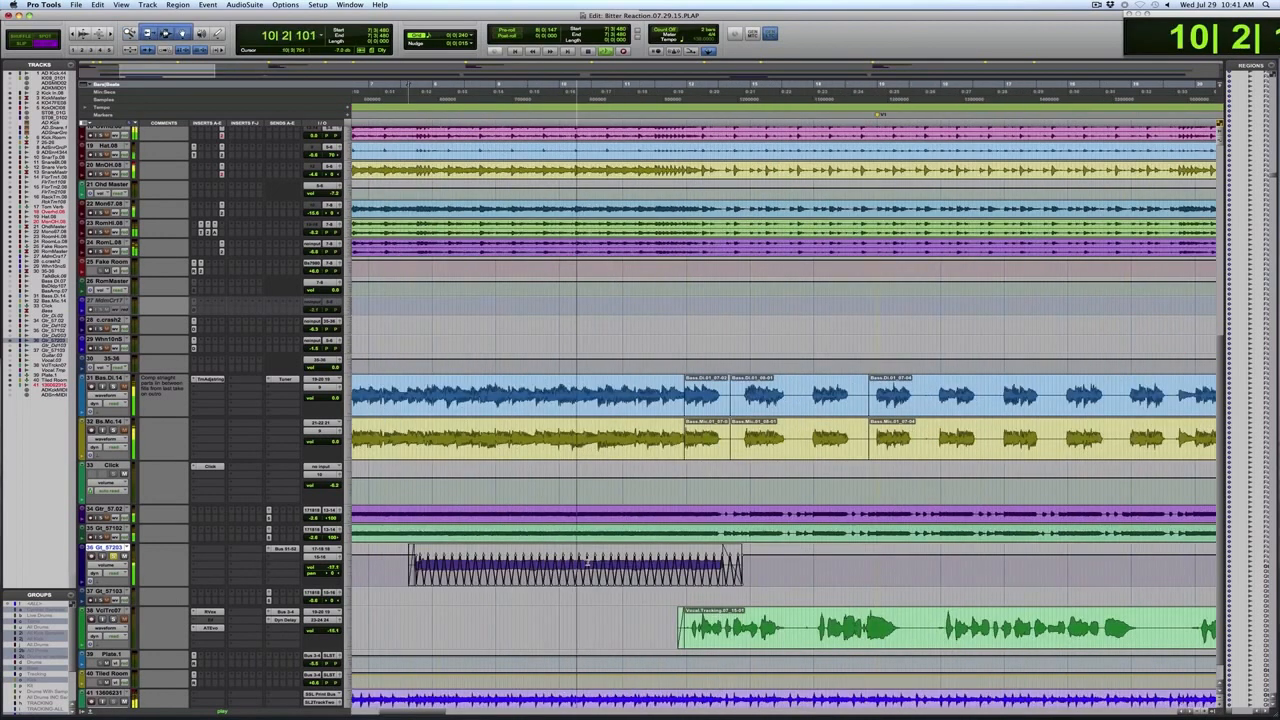
{"action": "key", "text": "space"}
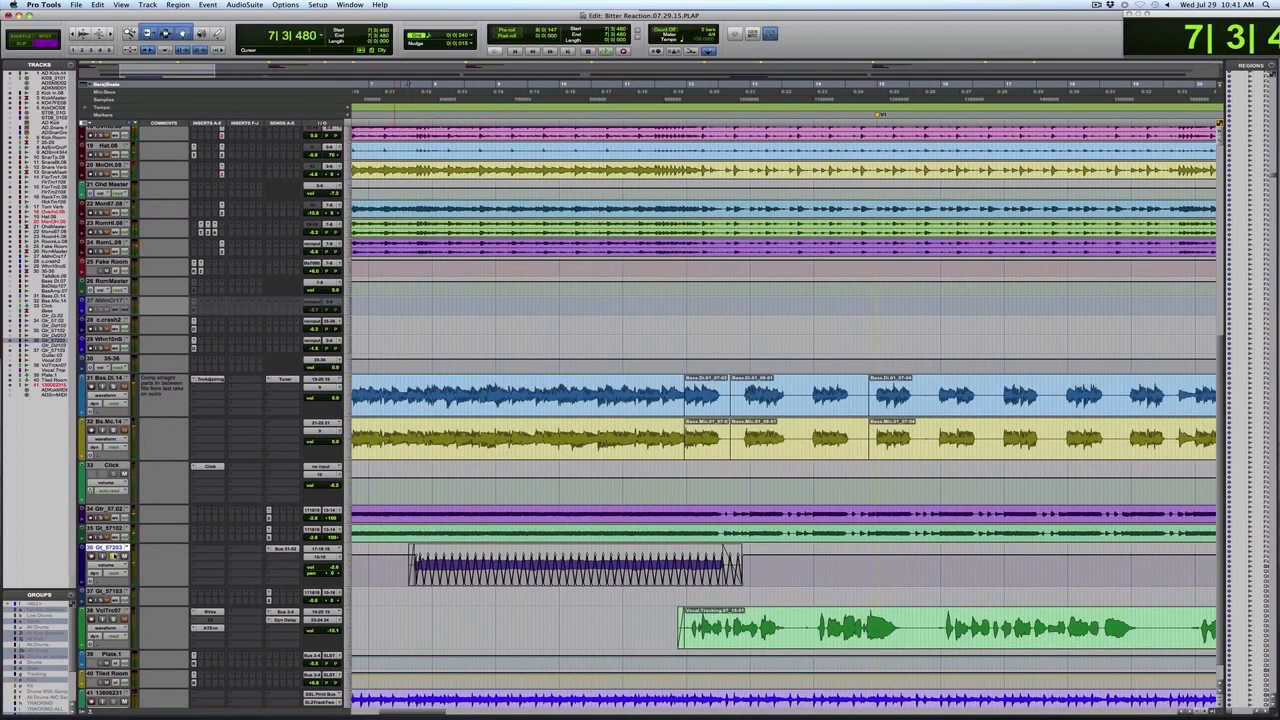
{"action": "key", "text": "space"}
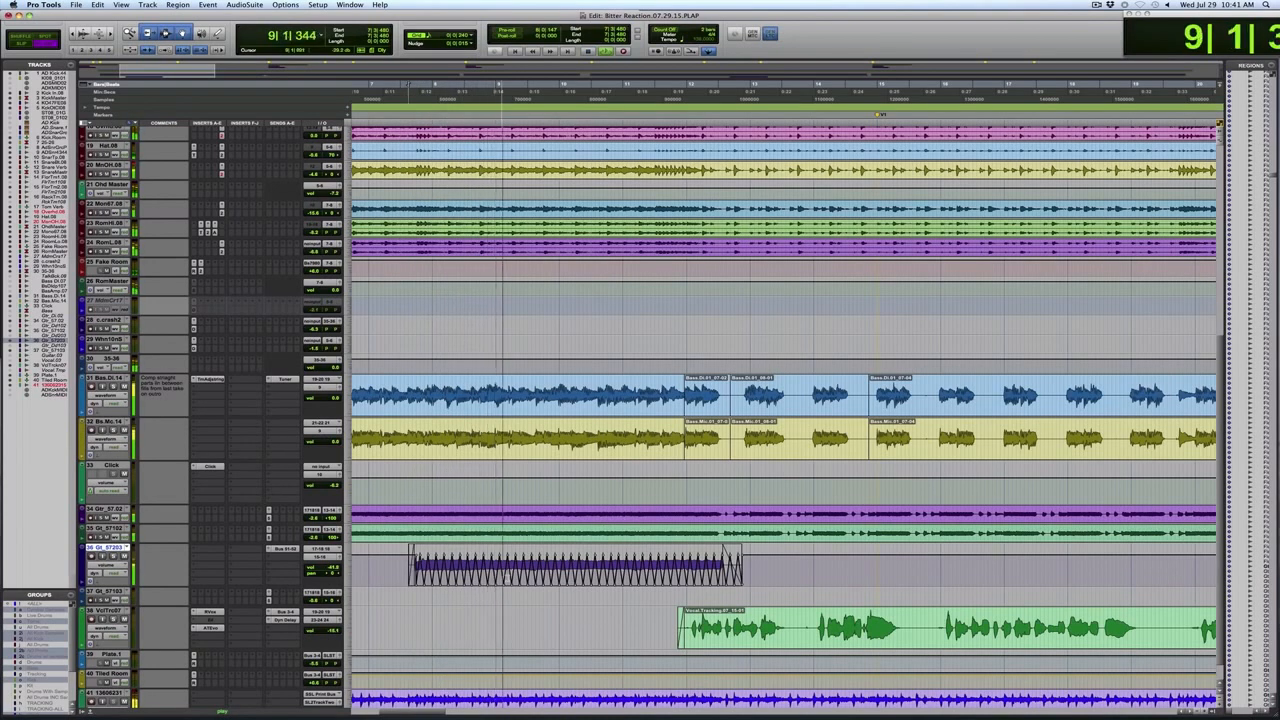
{"action": "key", "text": "space"}
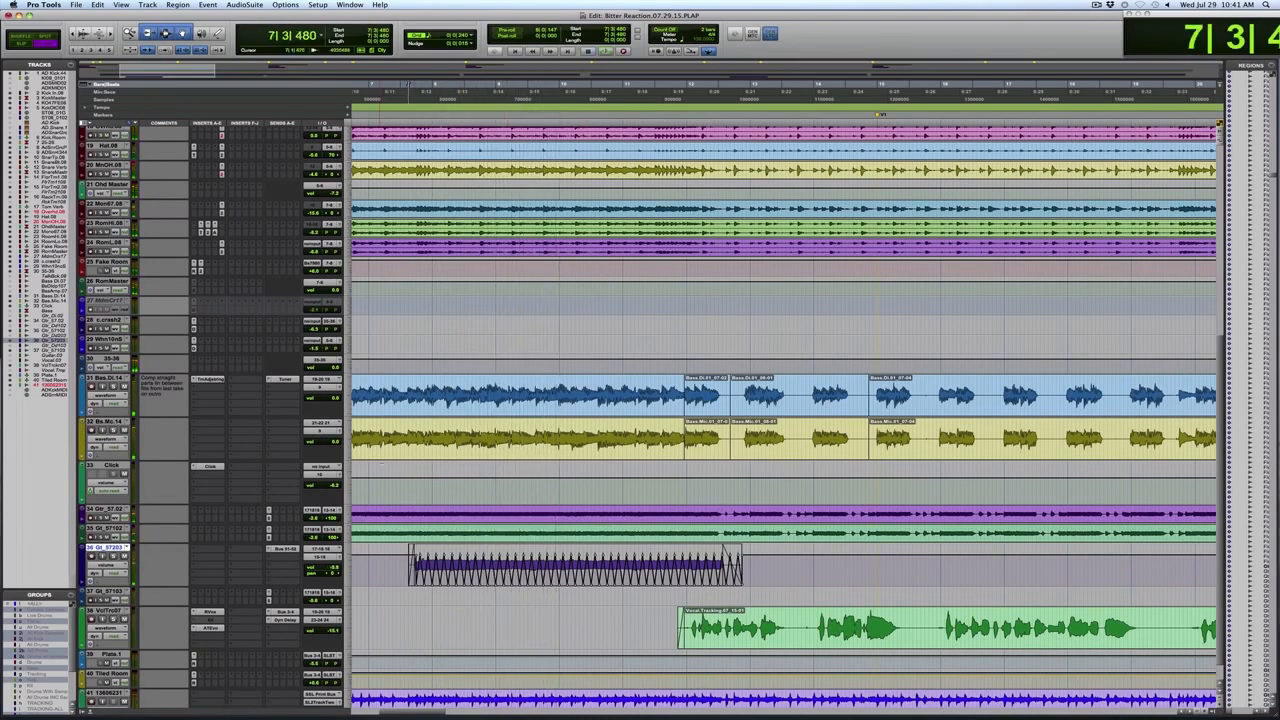
- Switch Gt_57203 to volume trim automation and raise the trim level across a selection from 7|3|240 to beyond the clip's end
{"action": "key", "text": "F5"}
{"action": "left_click_drag", "start_coordinate": [391, 558], "coordinate": [805, 580]}
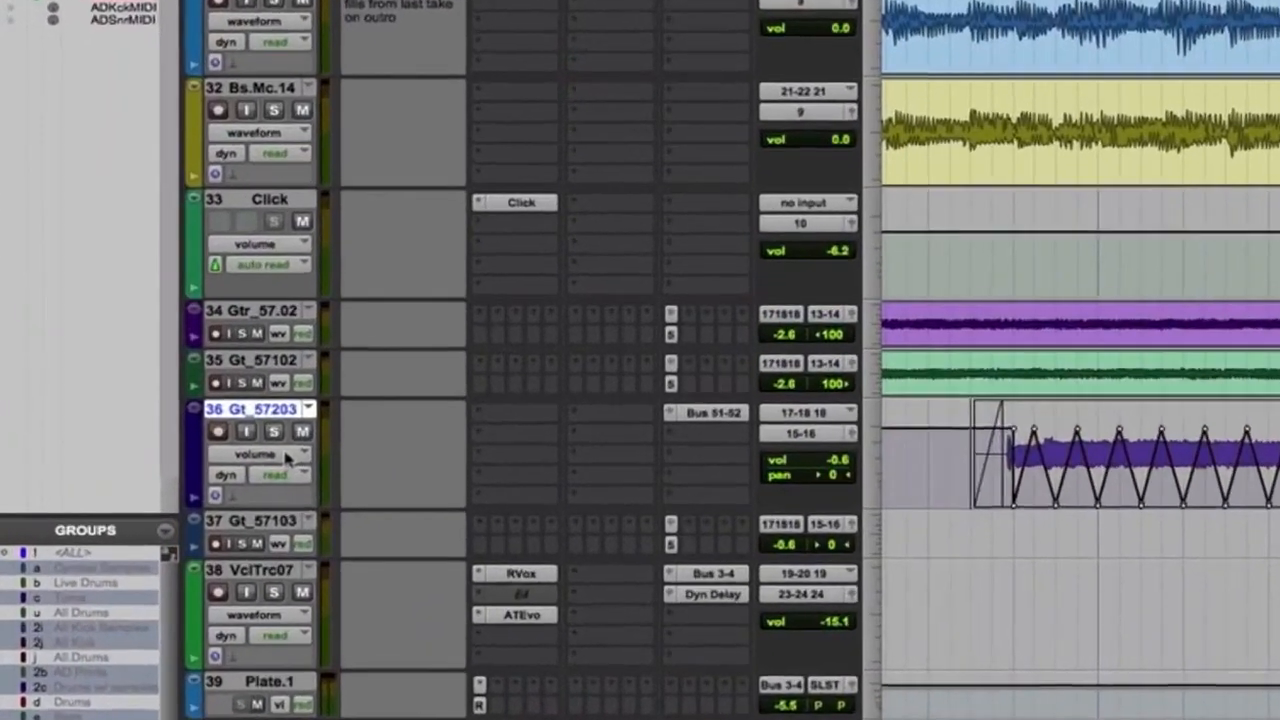
{"action": "left_click", "coordinate": [116, 567]}
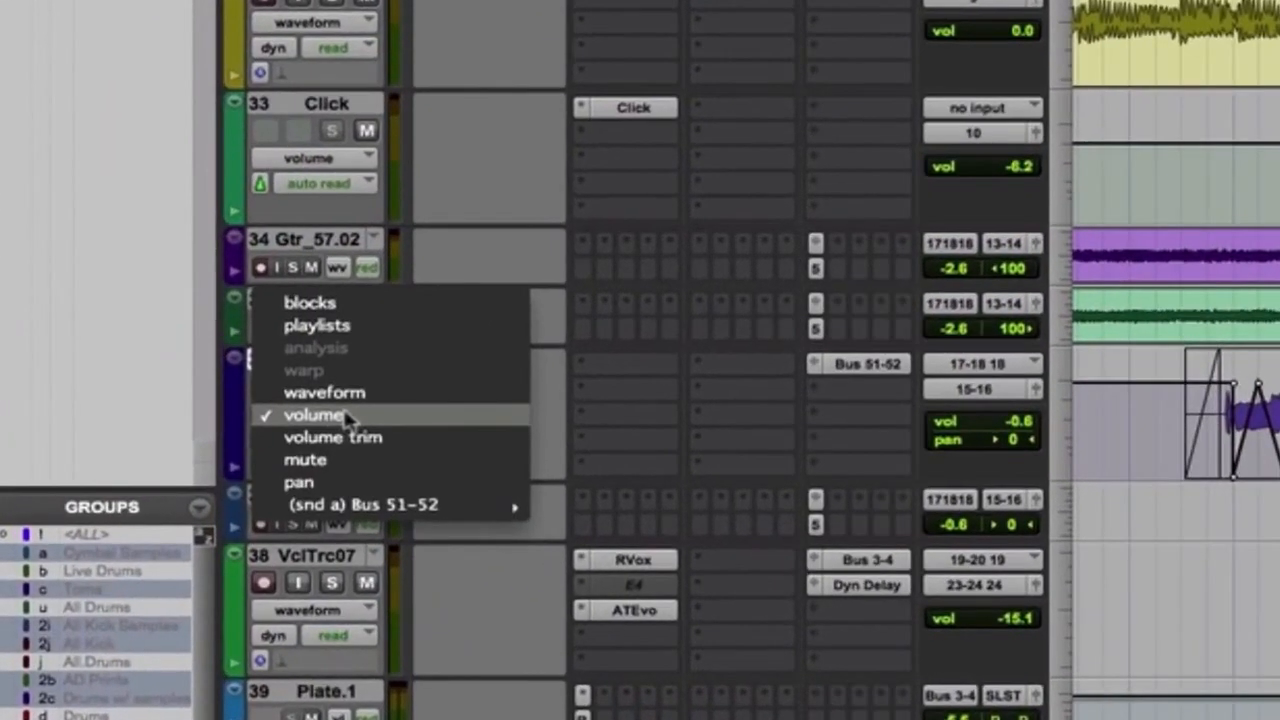
{"action": "left_click", "coordinate": [405, 443]}
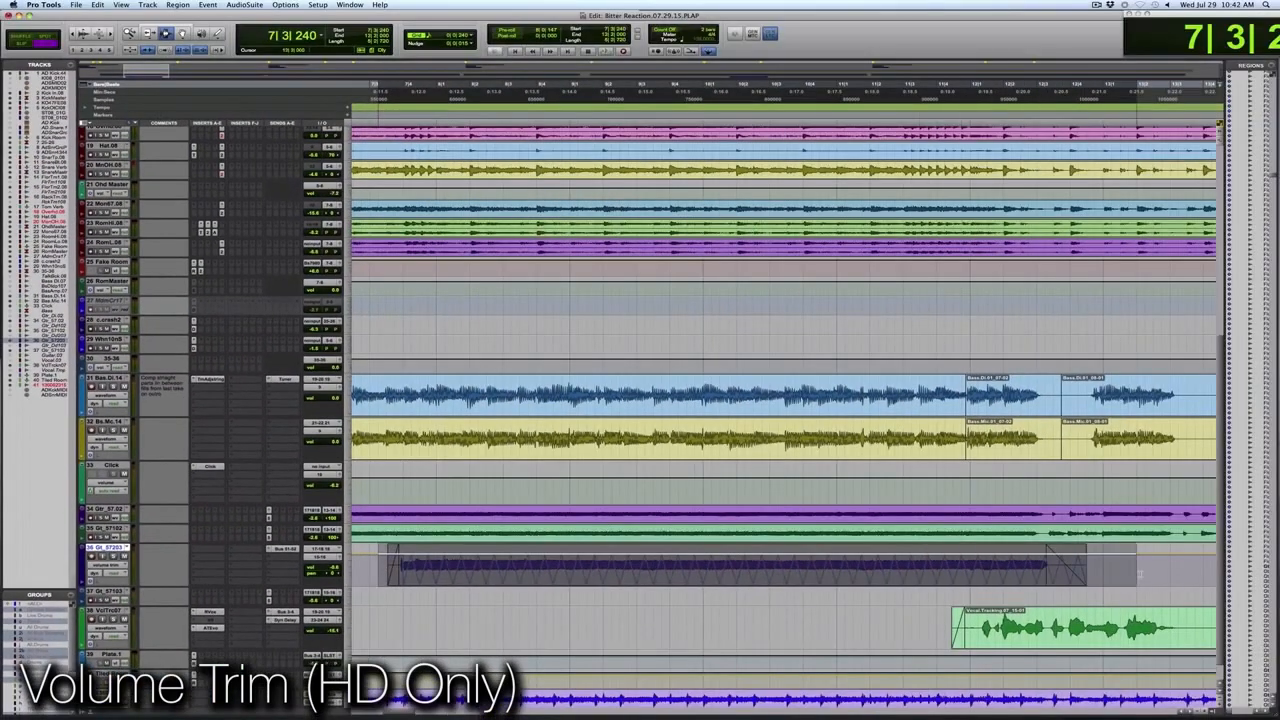
{"action": "left_click_drag", "start_coordinate": [1138, 573], "coordinate": [1126, 576]}
{"action": "left_click_drag", "start_coordinate": [1051, 551], "coordinate": [1055, 530]}
- Play back Gt_57203 with the raised volume trim, stop, and undo the trim change
{"action": "key", "text": "space"}
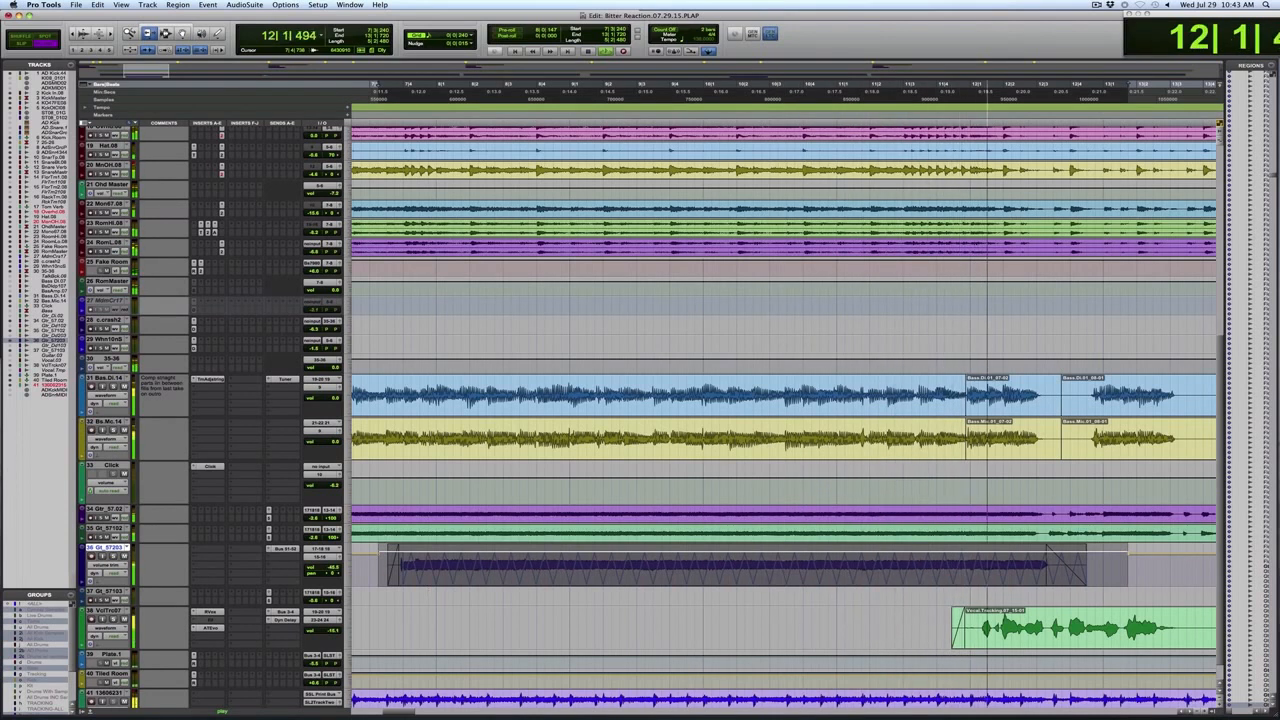
{"action": "key", "text": "space"}
{"action": "key", "text": "super+z"}
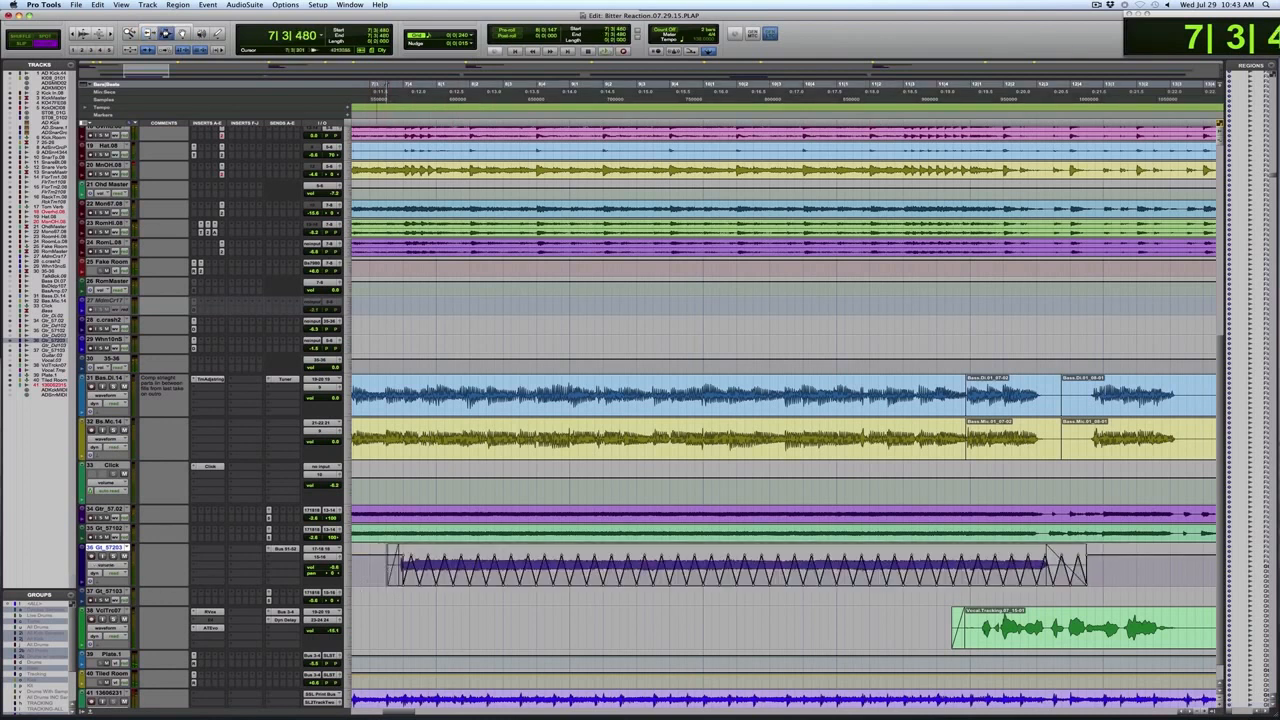
- Insert the mono TDM Trim plug-in in the first insert slot of Gt_57203
{"action": "left_click", "coordinate": [211, 548]}
{"action": "mouse_move", "coordinate": [229, 572]}
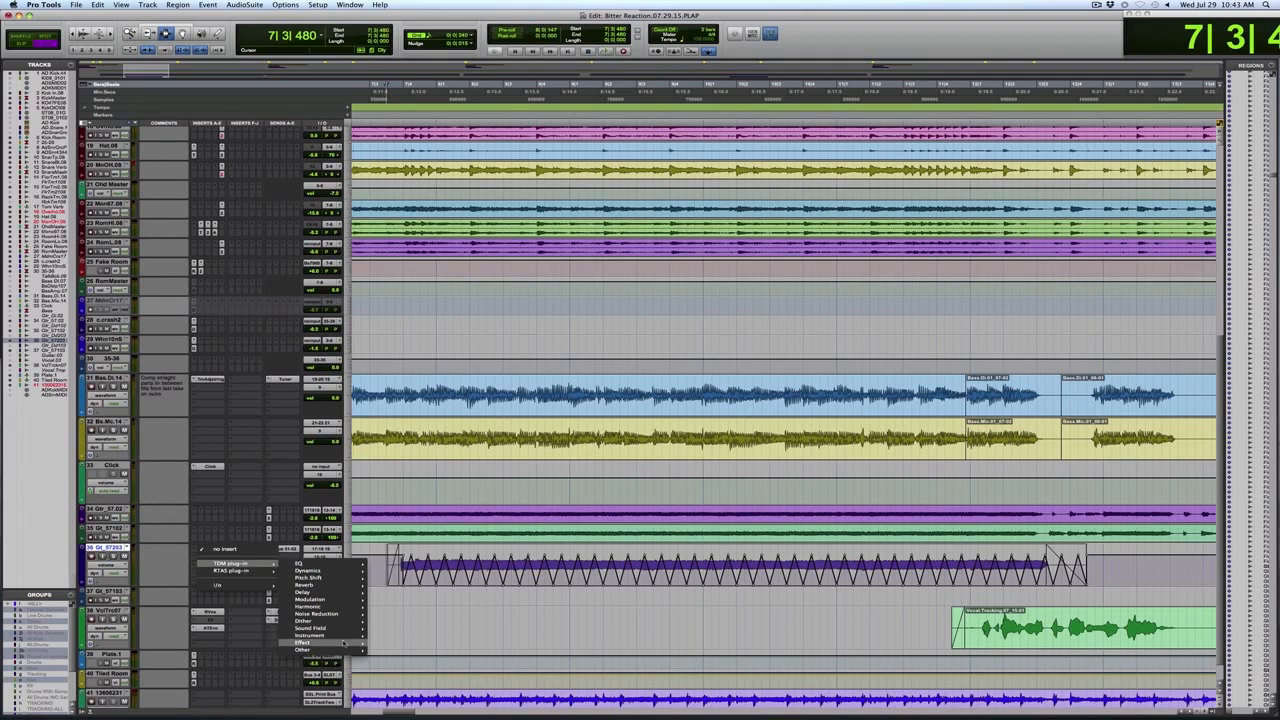
{"action": "mouse_move", "coordinate": [302, 650]}
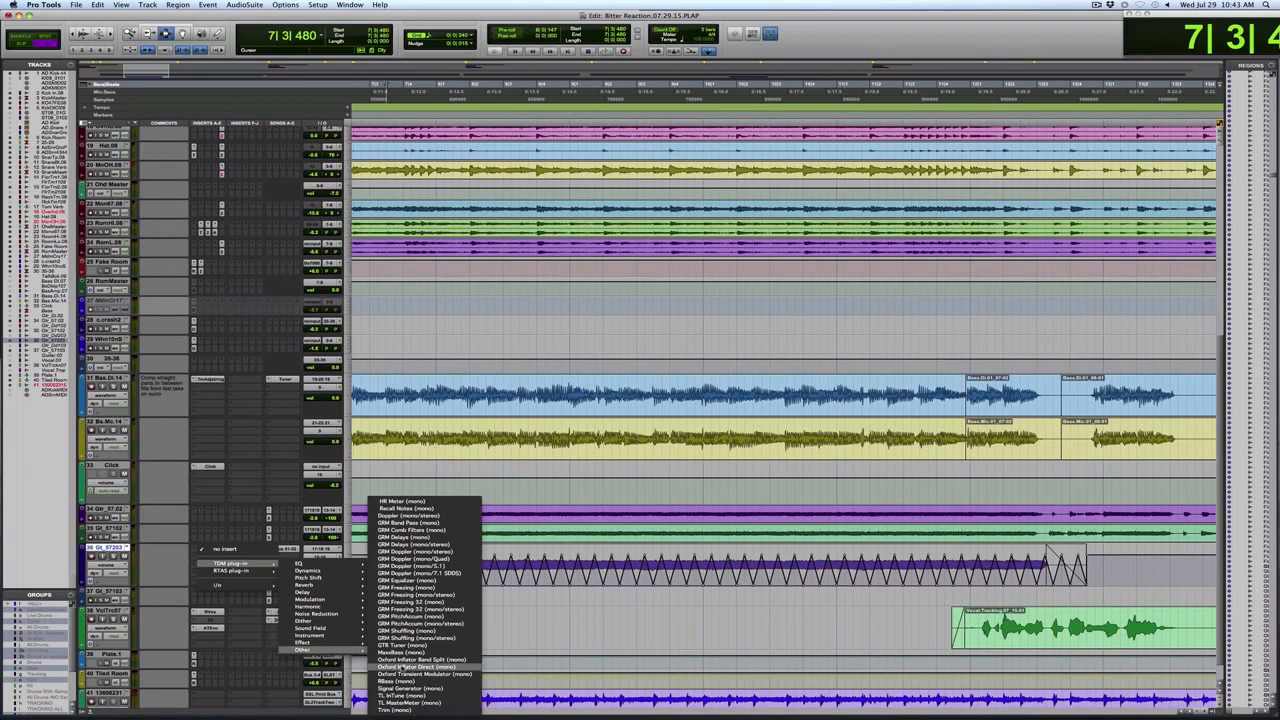
{"action": "left_click", "coordinate": [400, 709]}
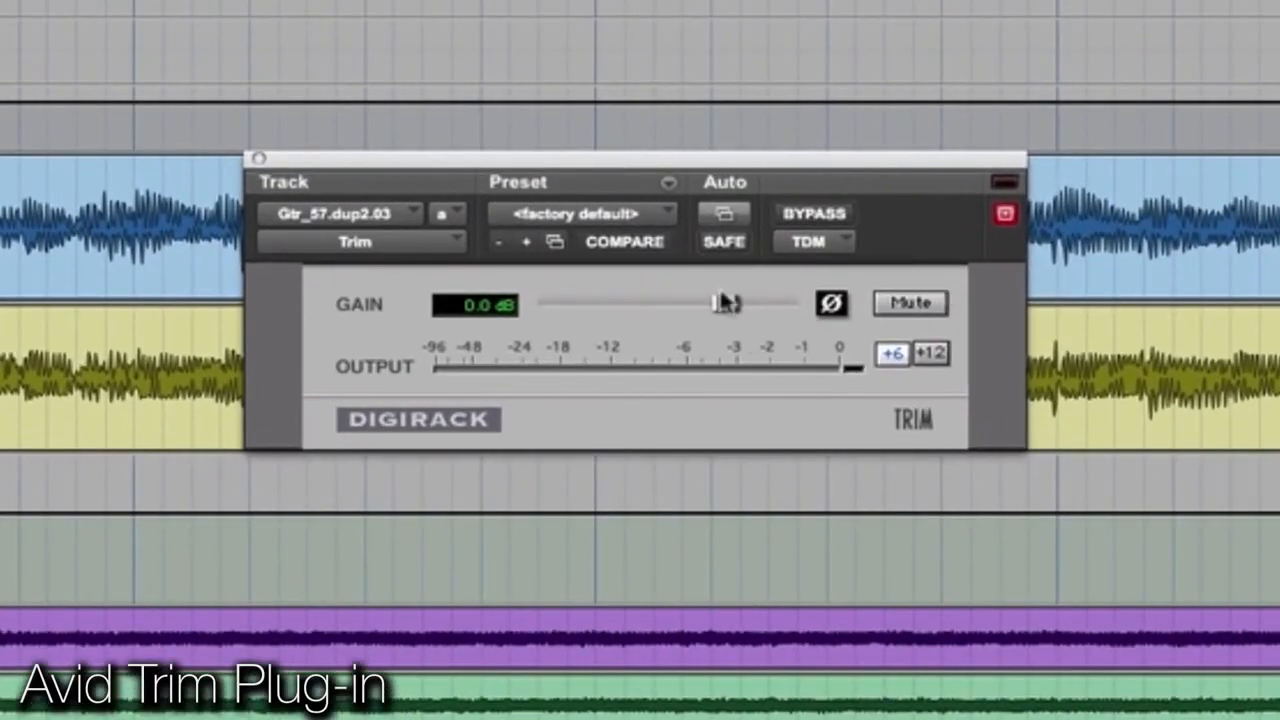
- Raise the Trim plug-in's gain above 0 dB on Gt_57203 while auditioning, then close the plug-in window
{"action": "key", "text": "space"}
{"action": "left_click_drag", "start_coordinate": [728, 305], "coordinate": [784, 305]}
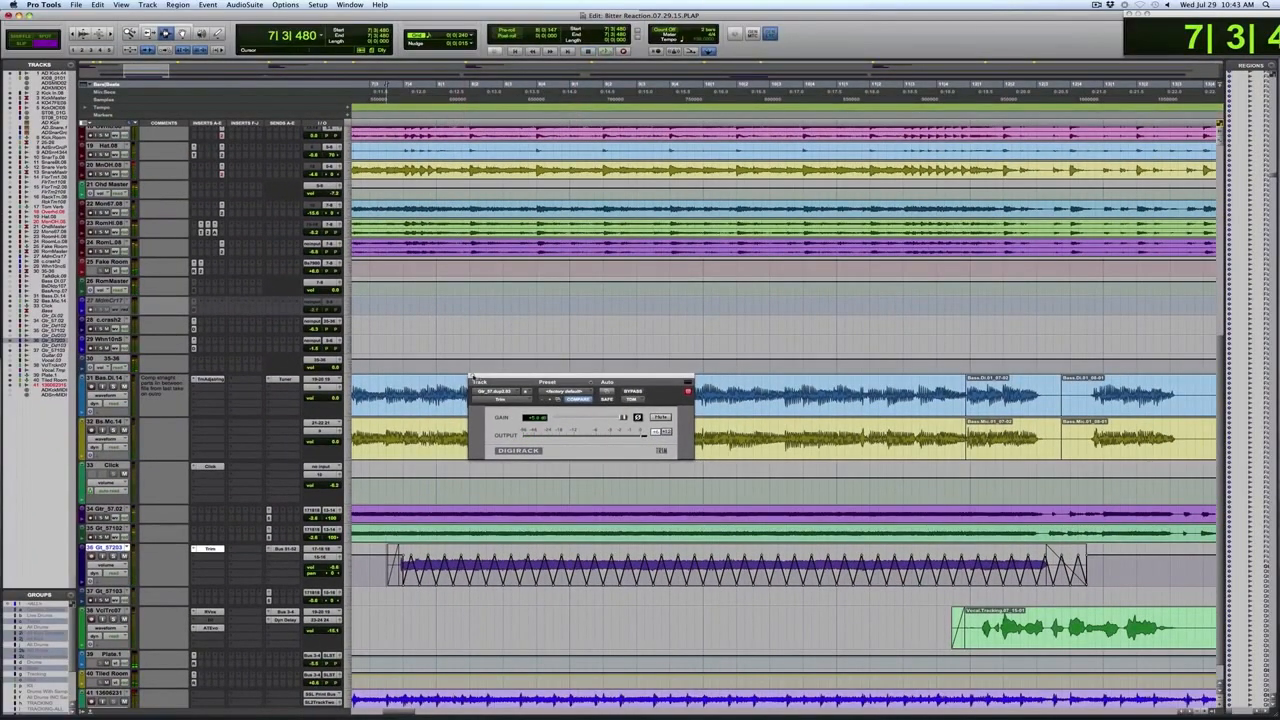
{"action": "left_click", "coordinate": [472, 377]}
- Select Gt_57203 from 7|3|000 to beyond the last triangle and delete the repeated volume automation
{"action": "key", "text": "r"}
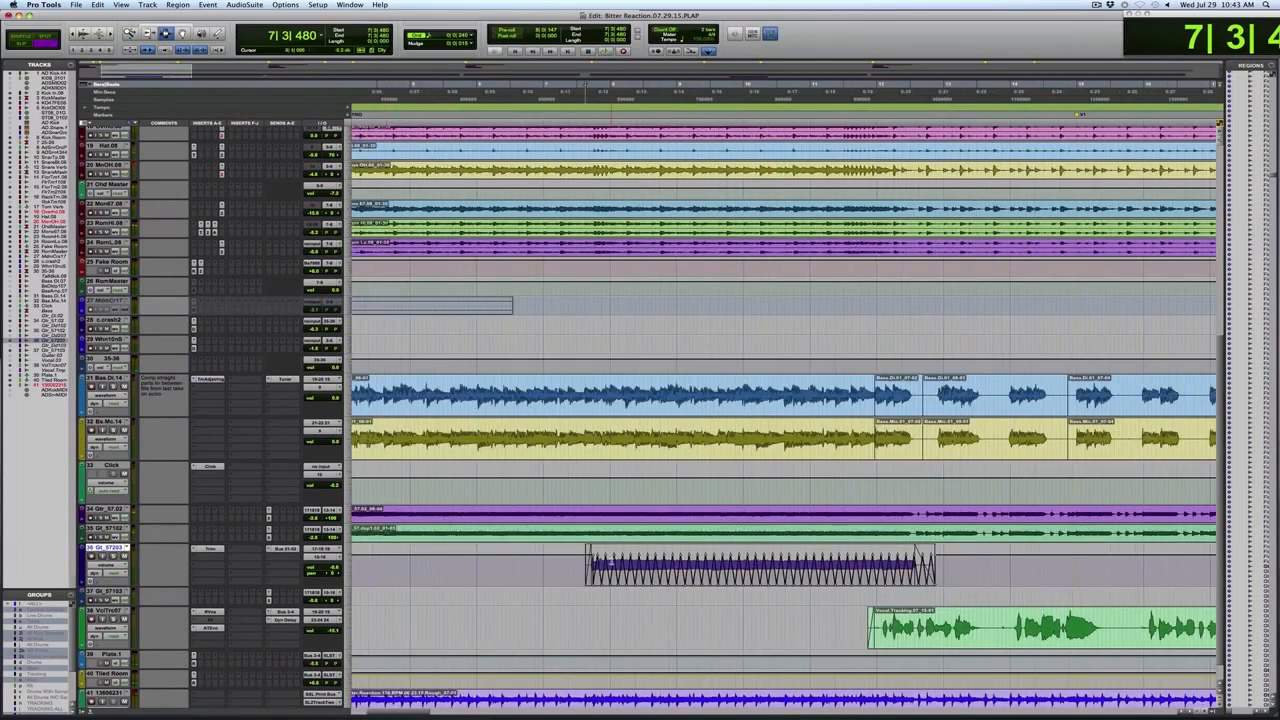
{"action": "left_click_drag", "start_coordinate": [575, 563], "coordinate": [964, 560]}
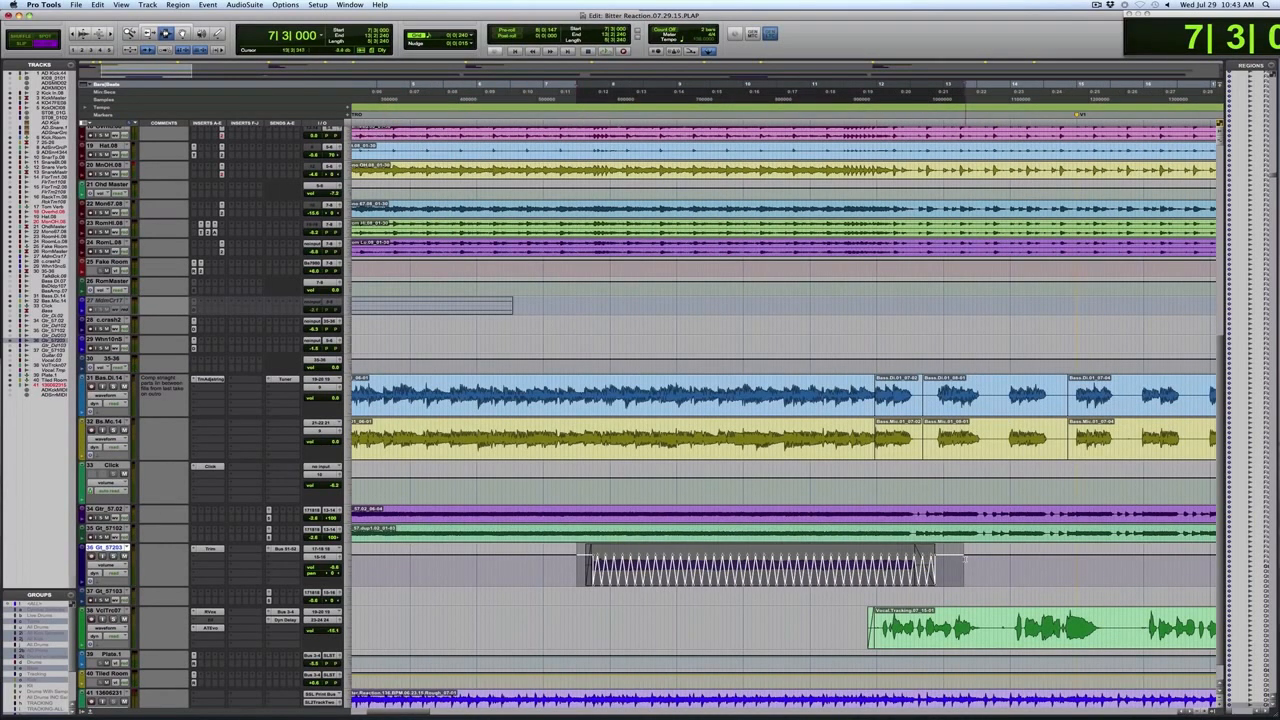
{"action": "key", "text": "Delete"}
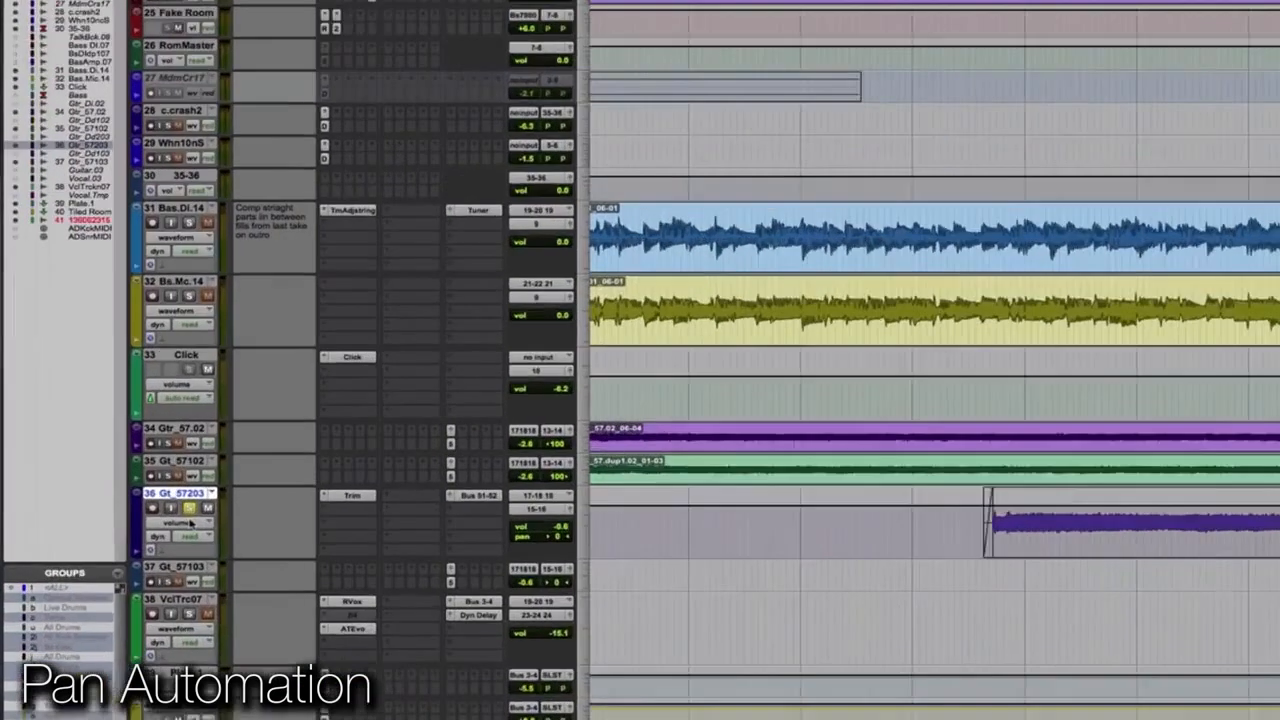
- Show the pan automation of Gt_57203 and pan the grid unit from 7|4|000 to 7|4|240 hard right
{"action": "left_click", "coordinate": [106, 565]}
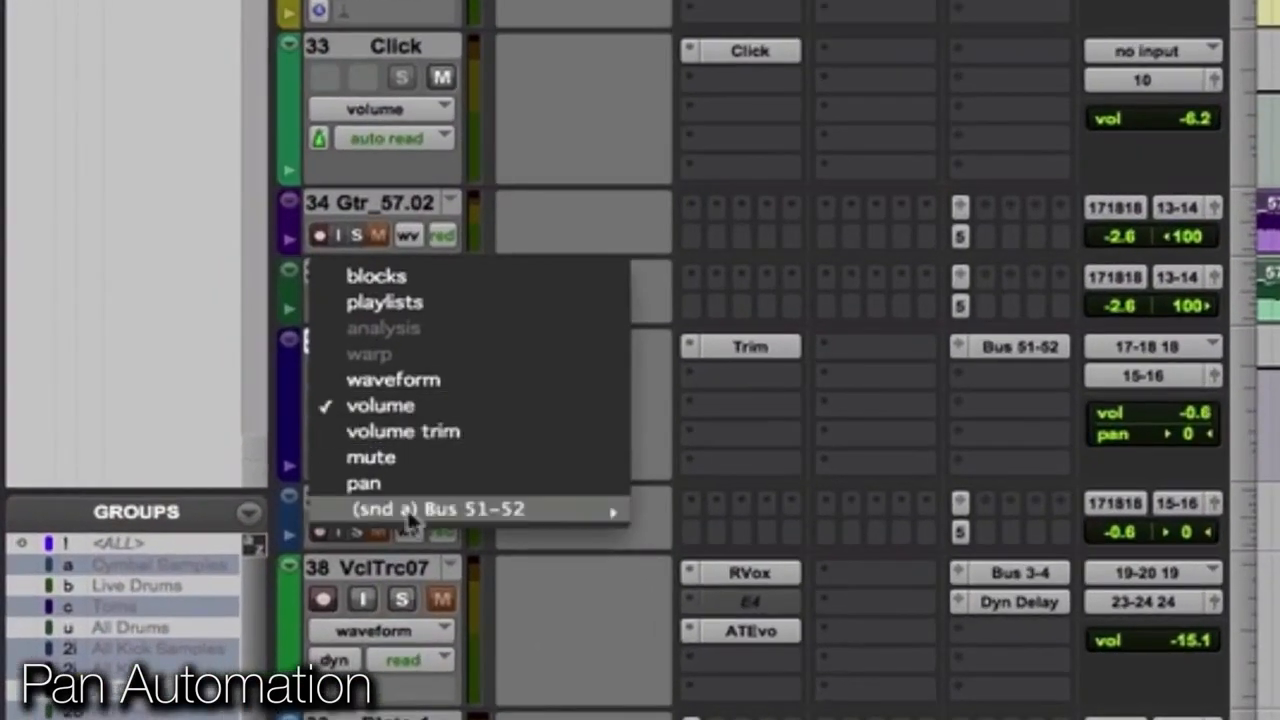
{"action": "left_click", "coordinate": [410, 483]}
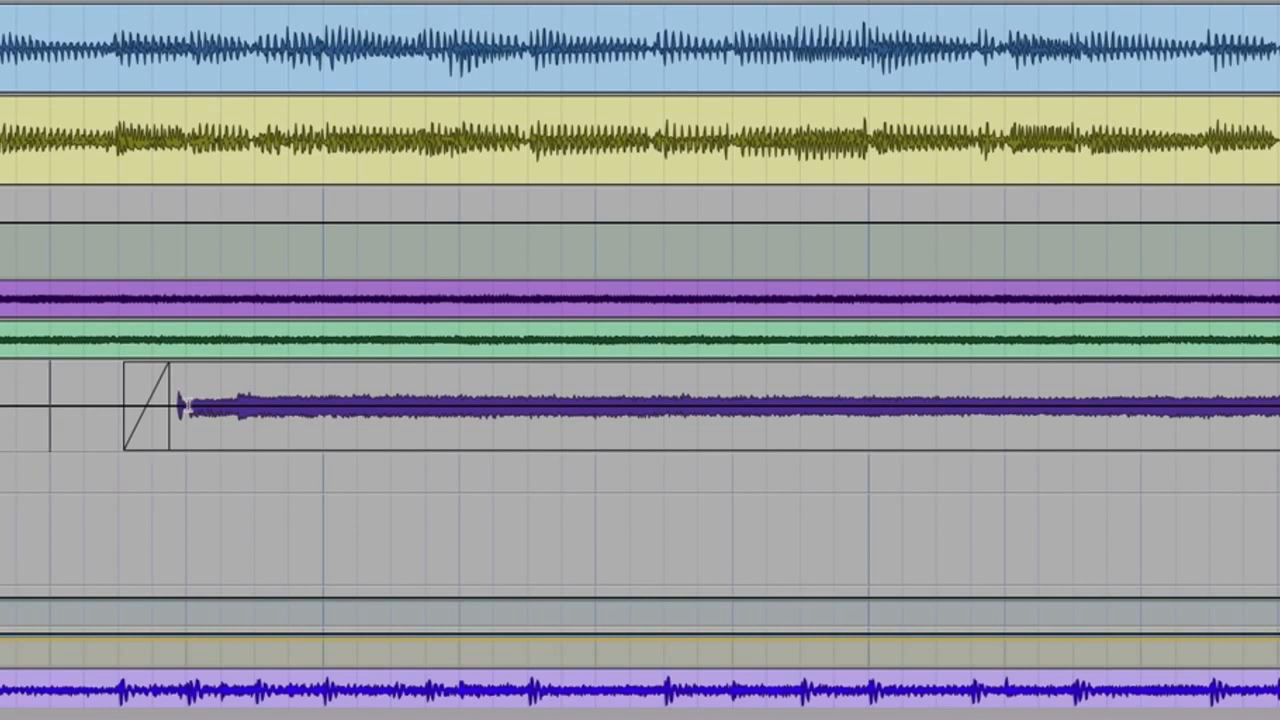
{"action": "left_click_drag", "start_coordinate": [188, 405], "coordinate": [204, 405]}
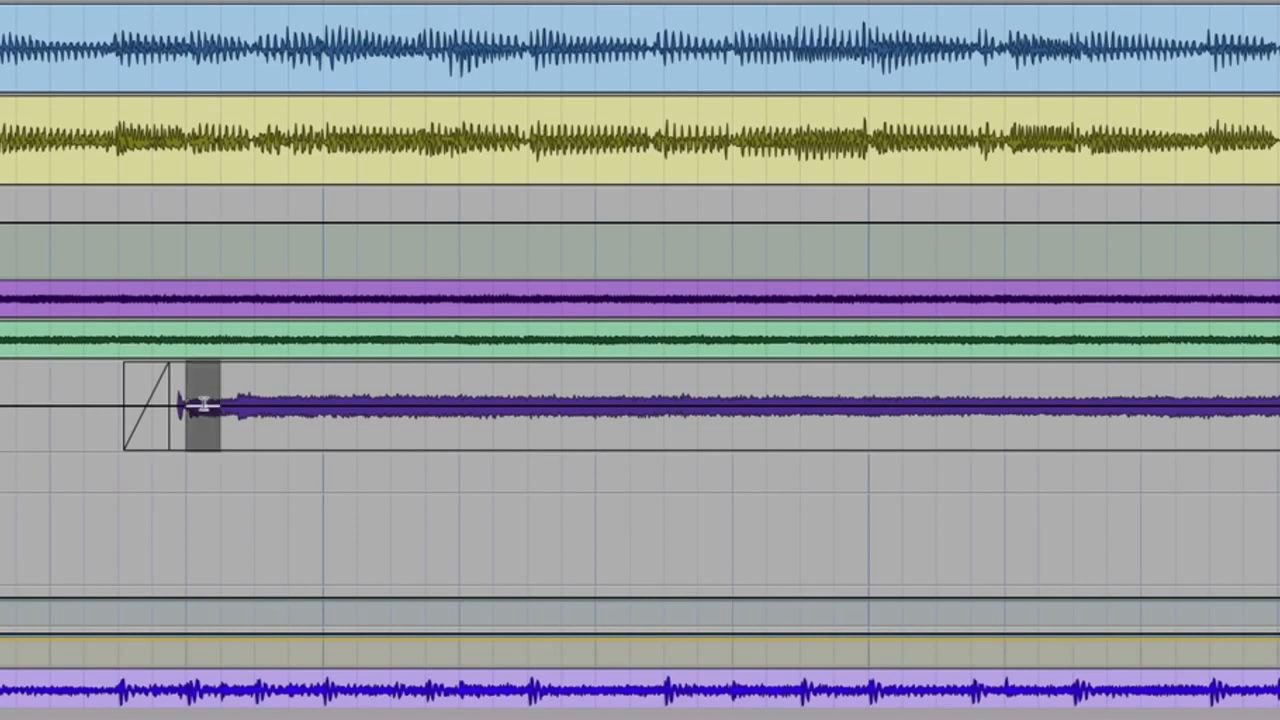
{"action": "key", "text": "t"}
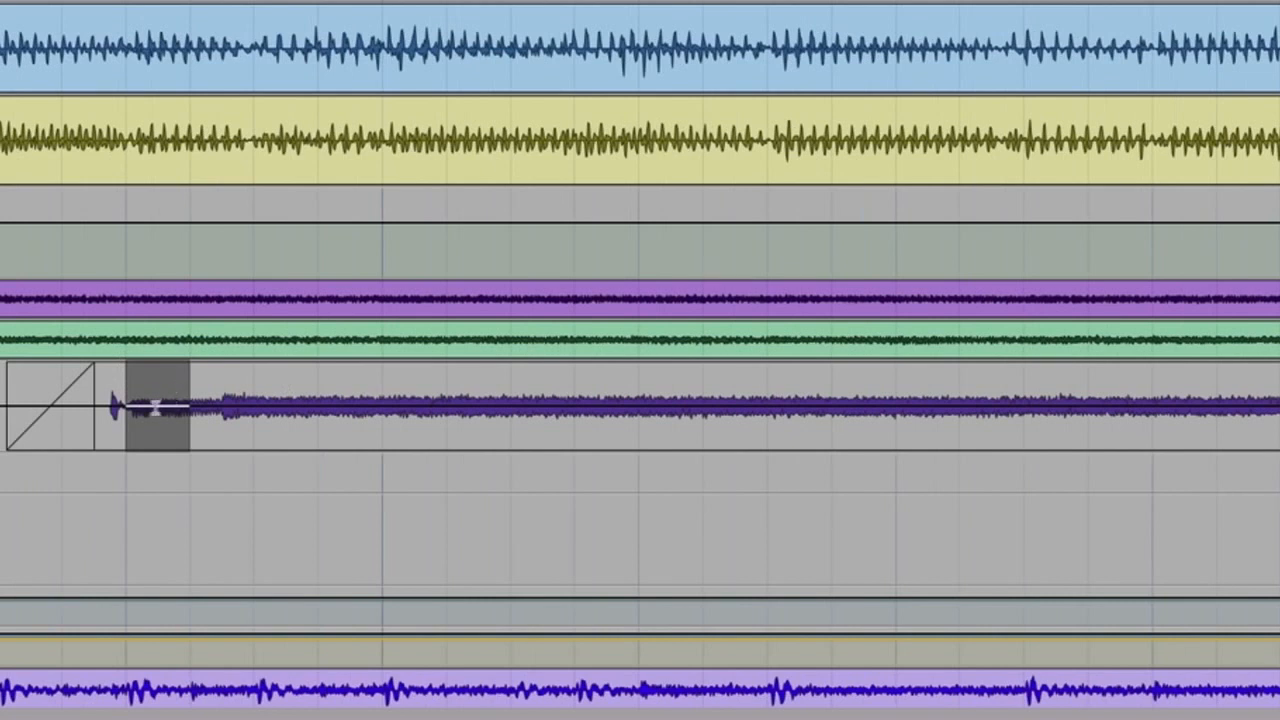
{"action": "left_click_drag", "start_coordinate": [154, 407], "coordinate": [173, 647]}
- Pan the grid unit from 7|4|240 to 7|4|480 hard left and repeat the right-left pattern along Gt_57203
{"action": "left_click_drag", "start_coordinate": [190, 436], "coordinate": [254, 436]}
{"action": "left_click", "coordinate": [255, 413]}
{"action": "left_click_drag", "start_coordinate": [236, 411], "coordinate": [249, 312]}
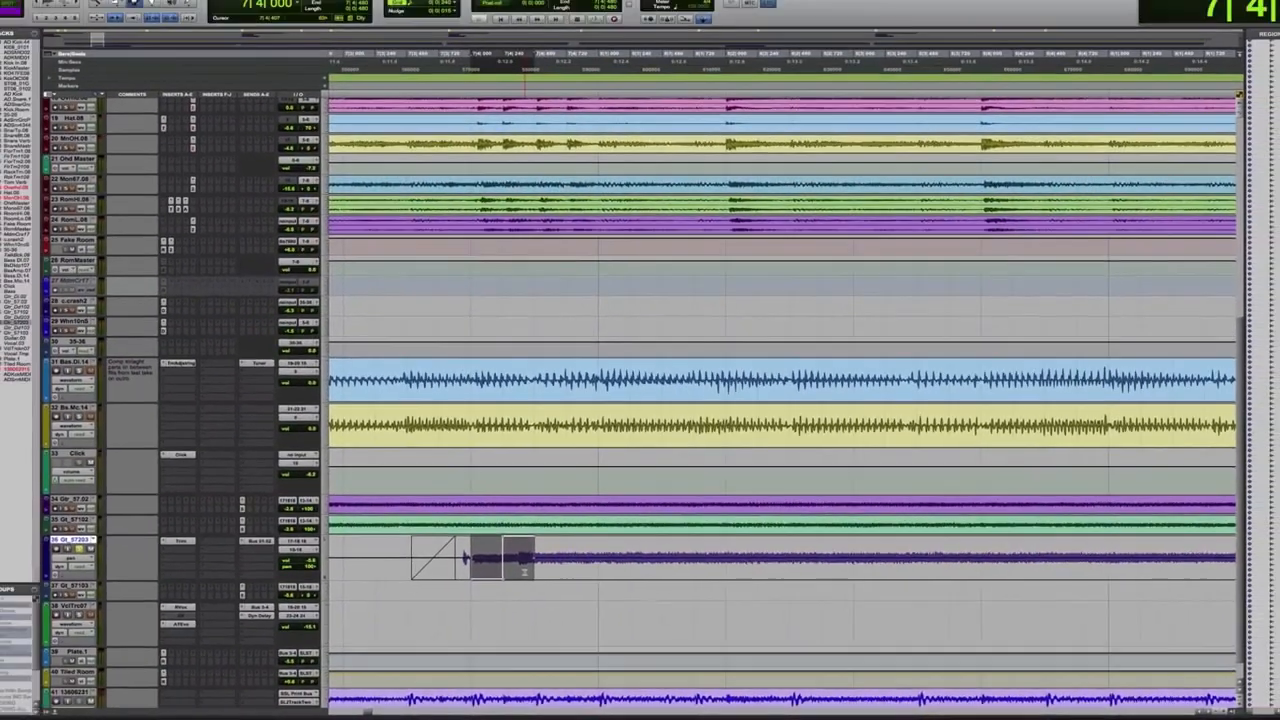
{"action": "key", "text": "alt+r"}
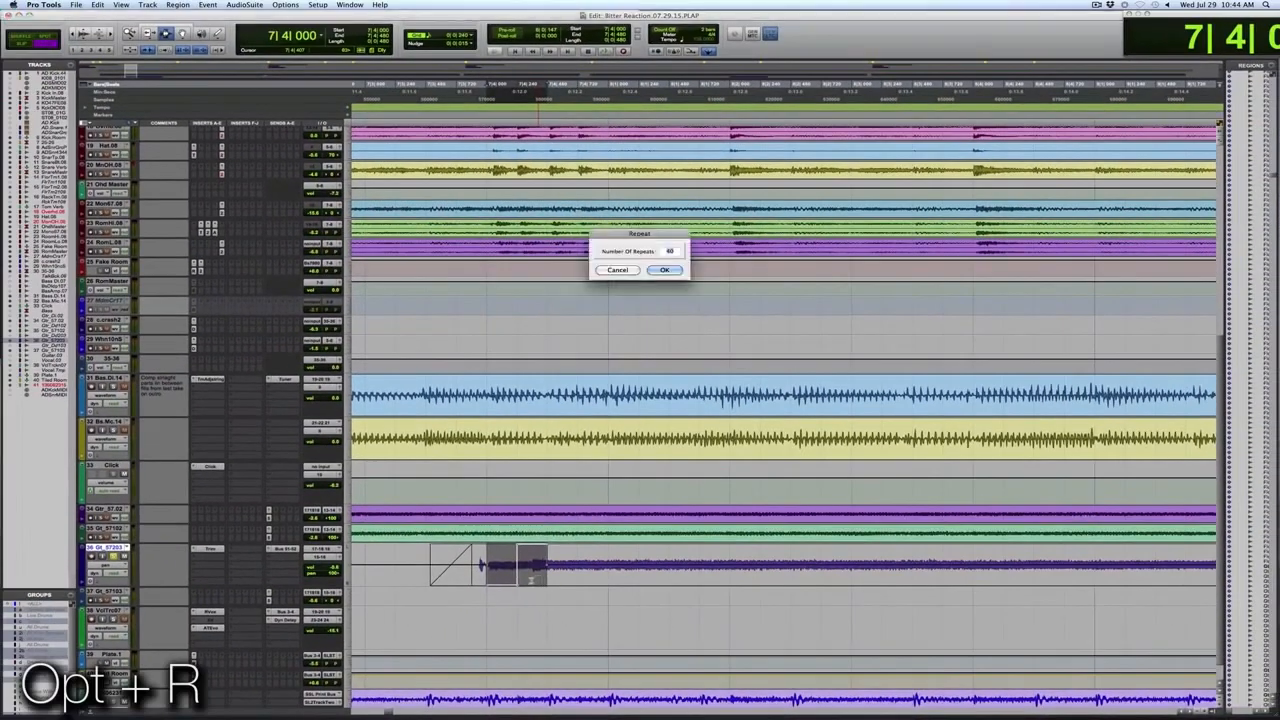
{"action": "key", "text": "Return"}
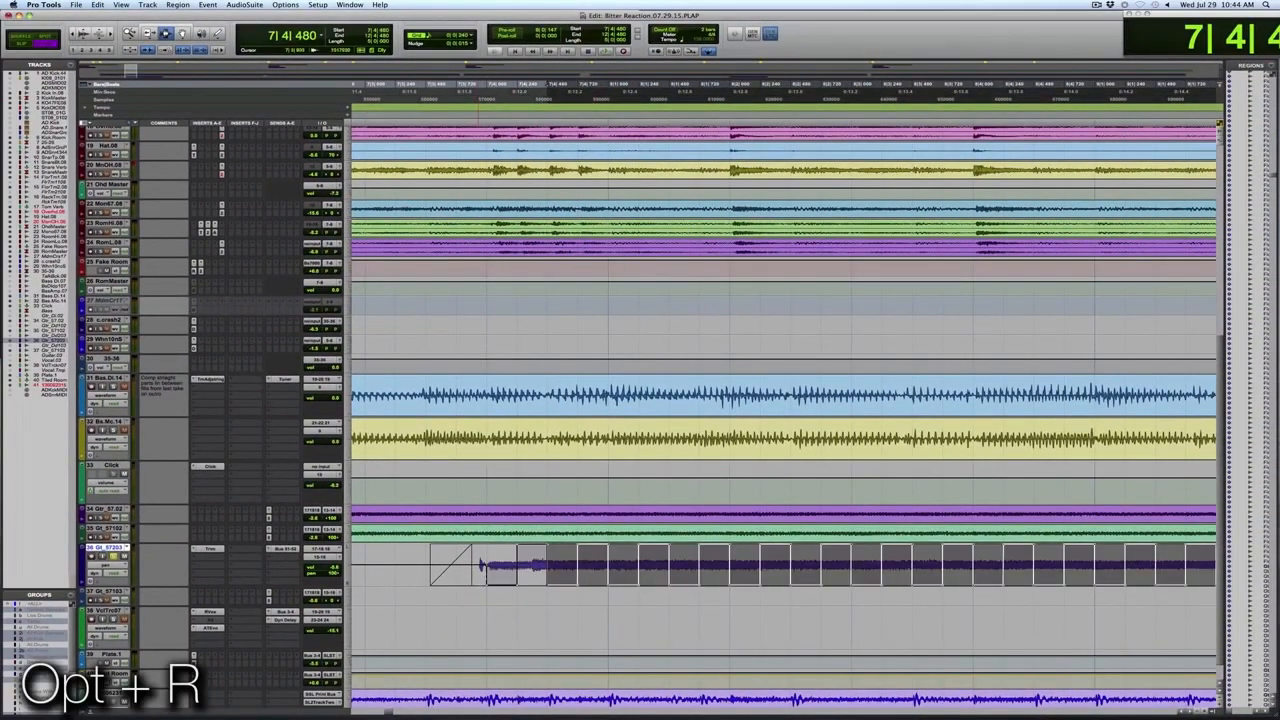
- Play back the square-shaped pan automation on Gt_57203 from 7|4|000, both soloed and in the full mix
{"action": "key", "text": "space"}
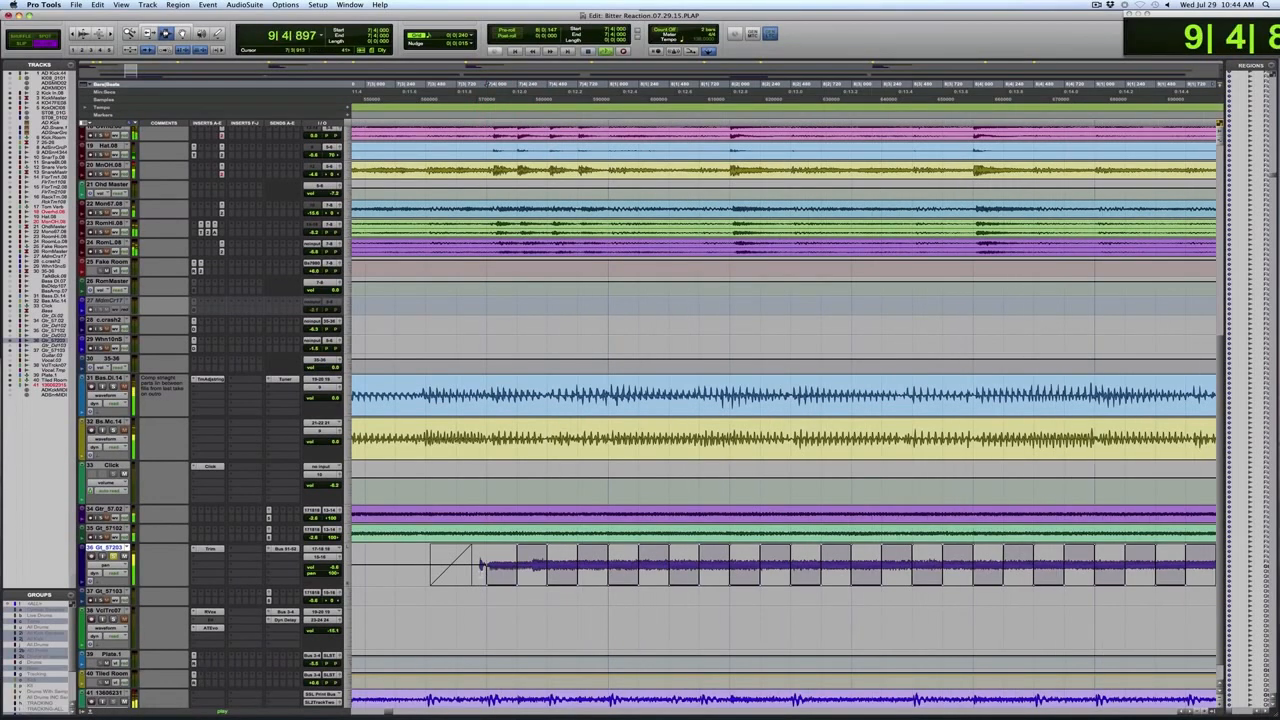
{"action": "key", "text": "r"}
{"action": "key", "text": "r"}
{"action": "key", "text": "r"}
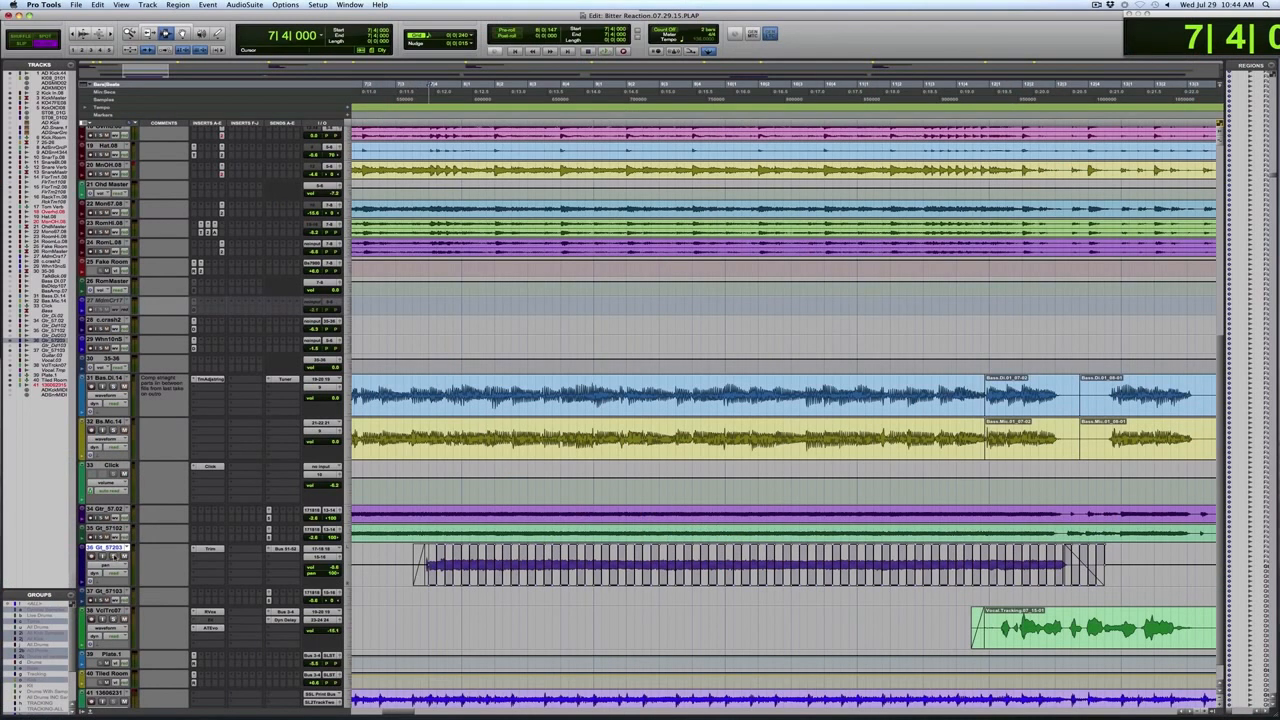
{"action": "key", "text": "space"}
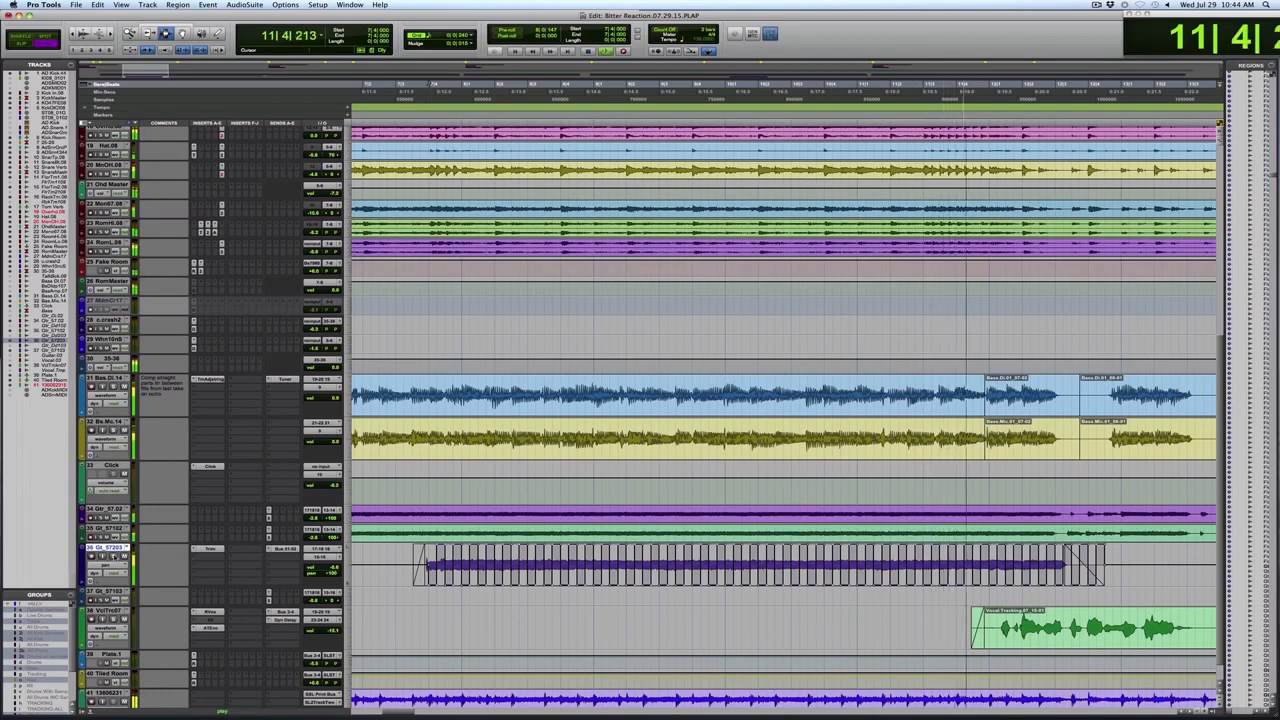
{"action": "key", "text": "space"}
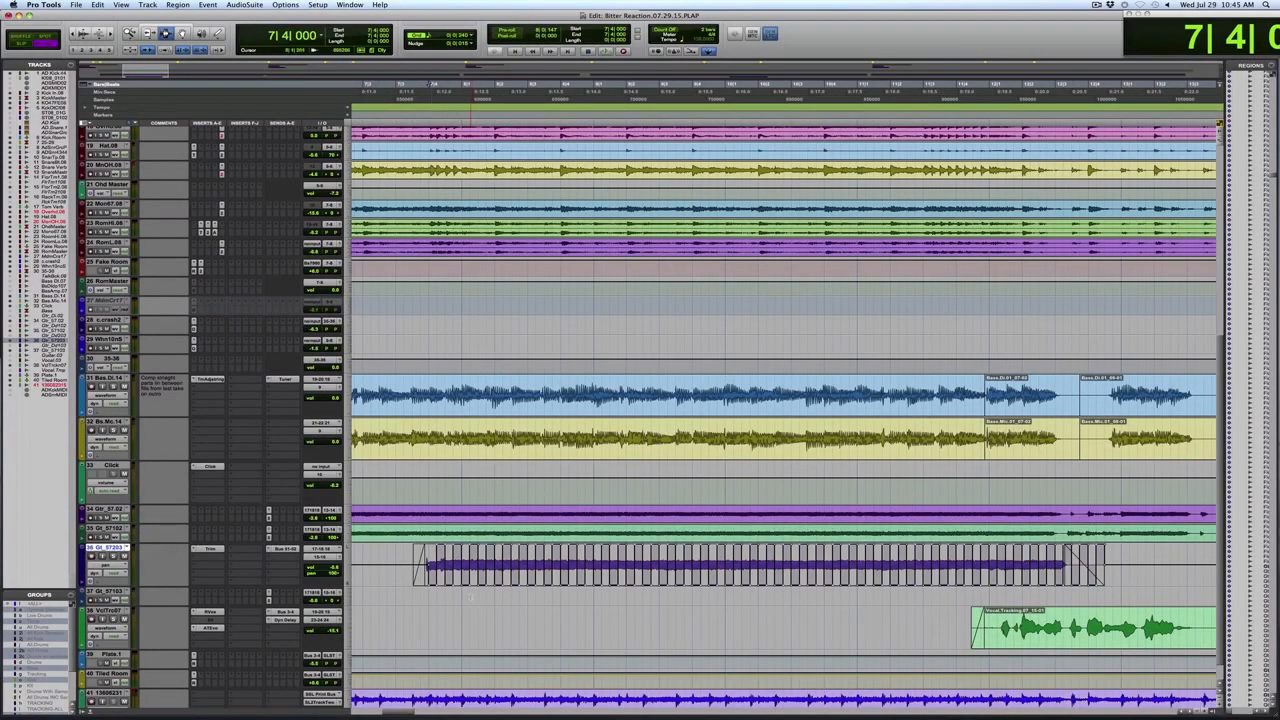
- Delete the repeated square-shaped pan automation on Gt_57203 from 7|4|000 onward
{"action": "left_click", "coordinate": [436, 566]}
{"action": "key", "text": "F5"}
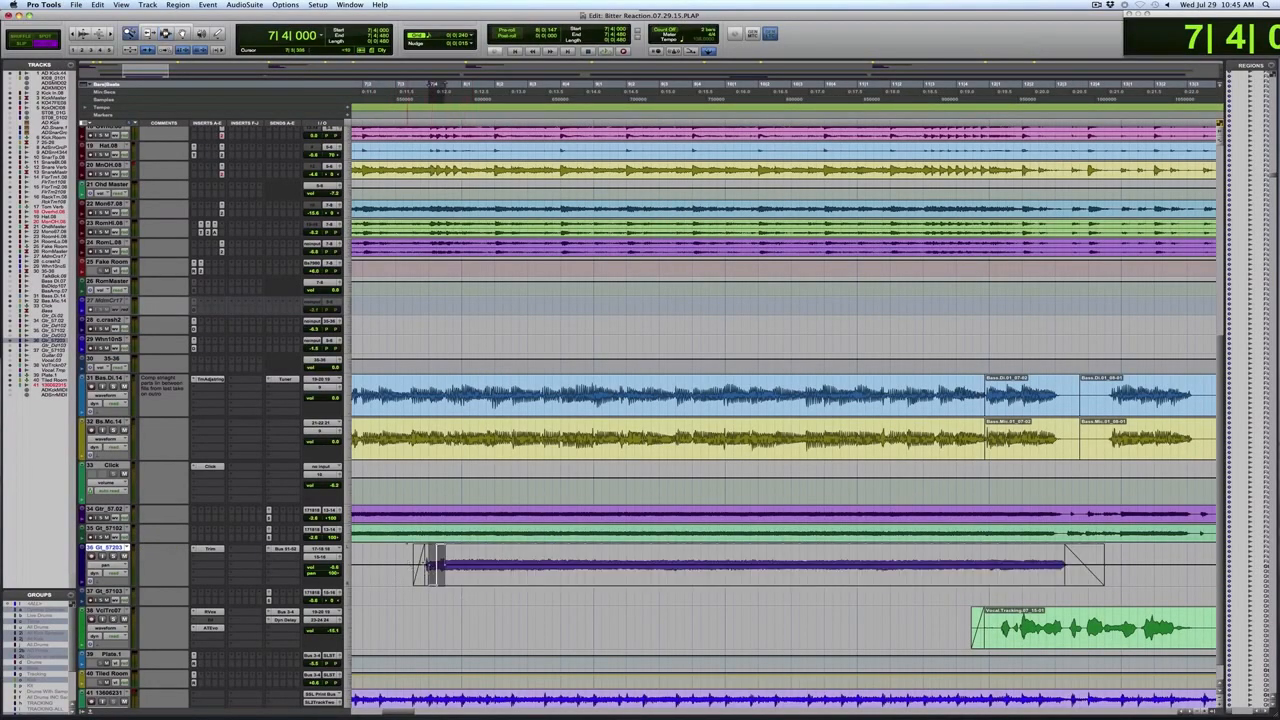
{"action": "left_click_drag", "start_coordinate": [409, 572], "coordinate": [507, 571]}
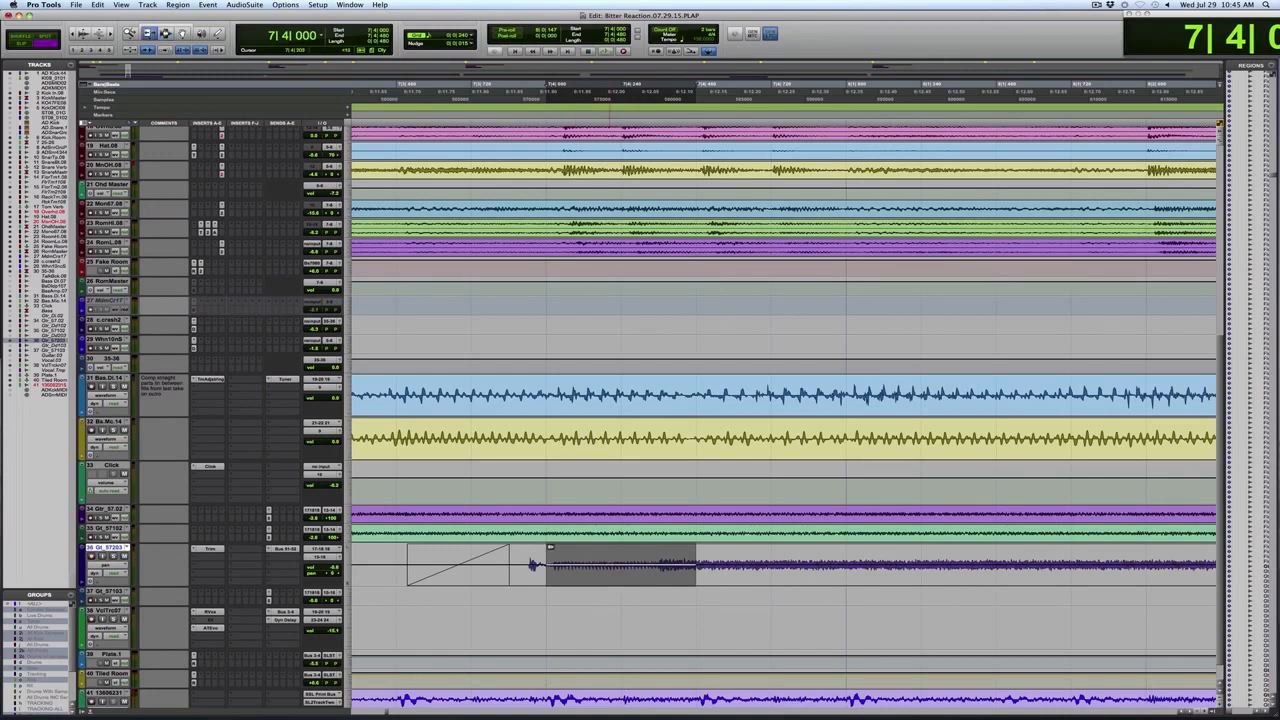
- Shape a pan triangle on Gt_57203 from hard right at 7|4|000 to hard left at 7|4|480 and back at 8|1|000
{"action": "key", "text": "F8"}
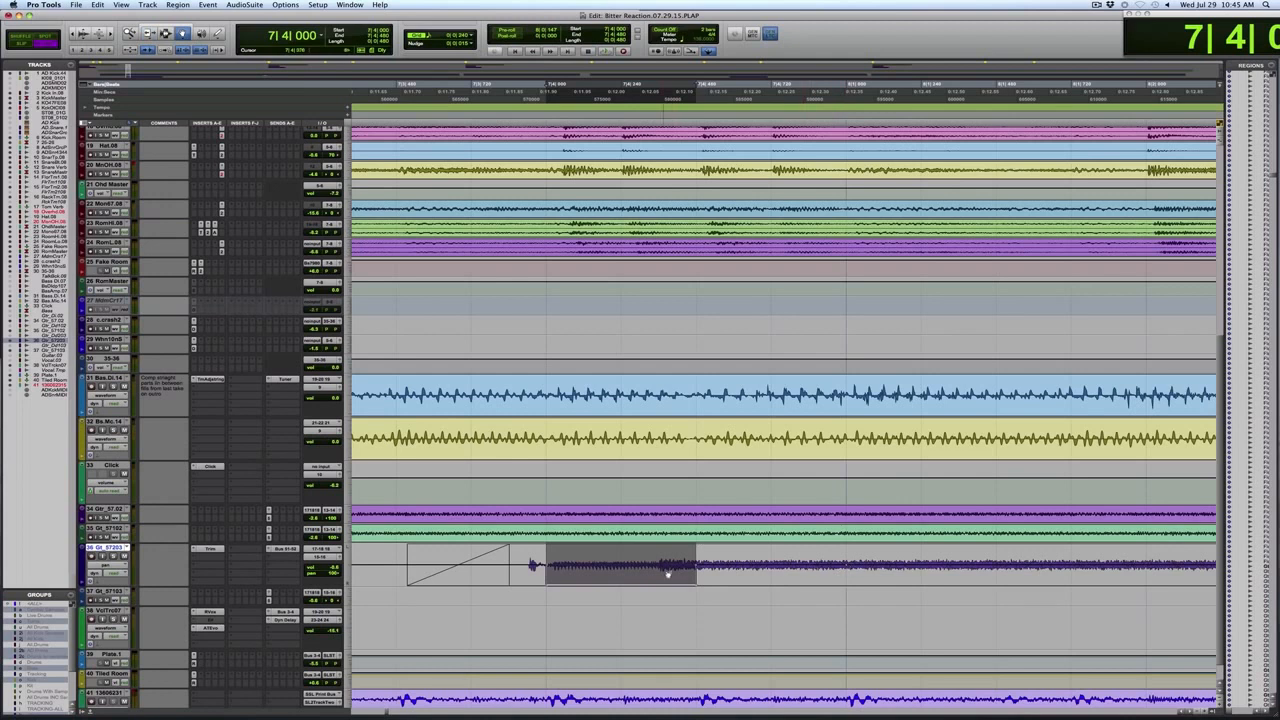
{"action": "key", "text": "F6"}
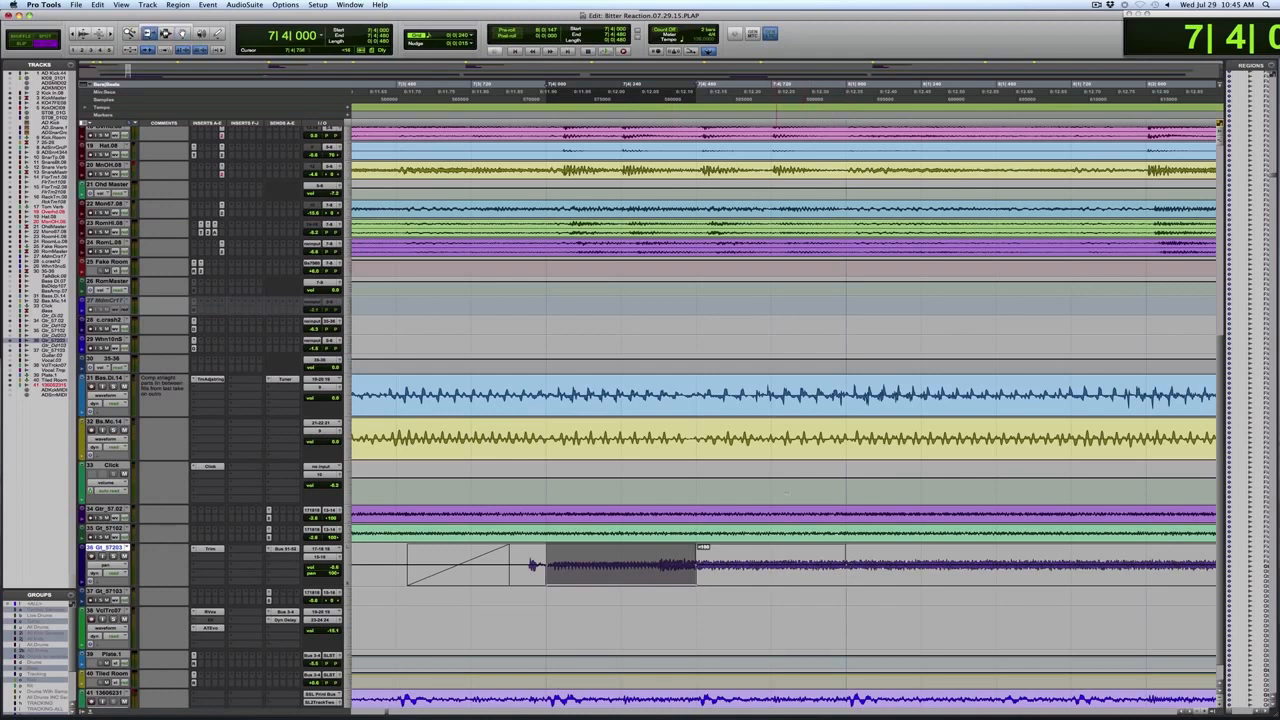
{"action": "key", "text": "F8"}
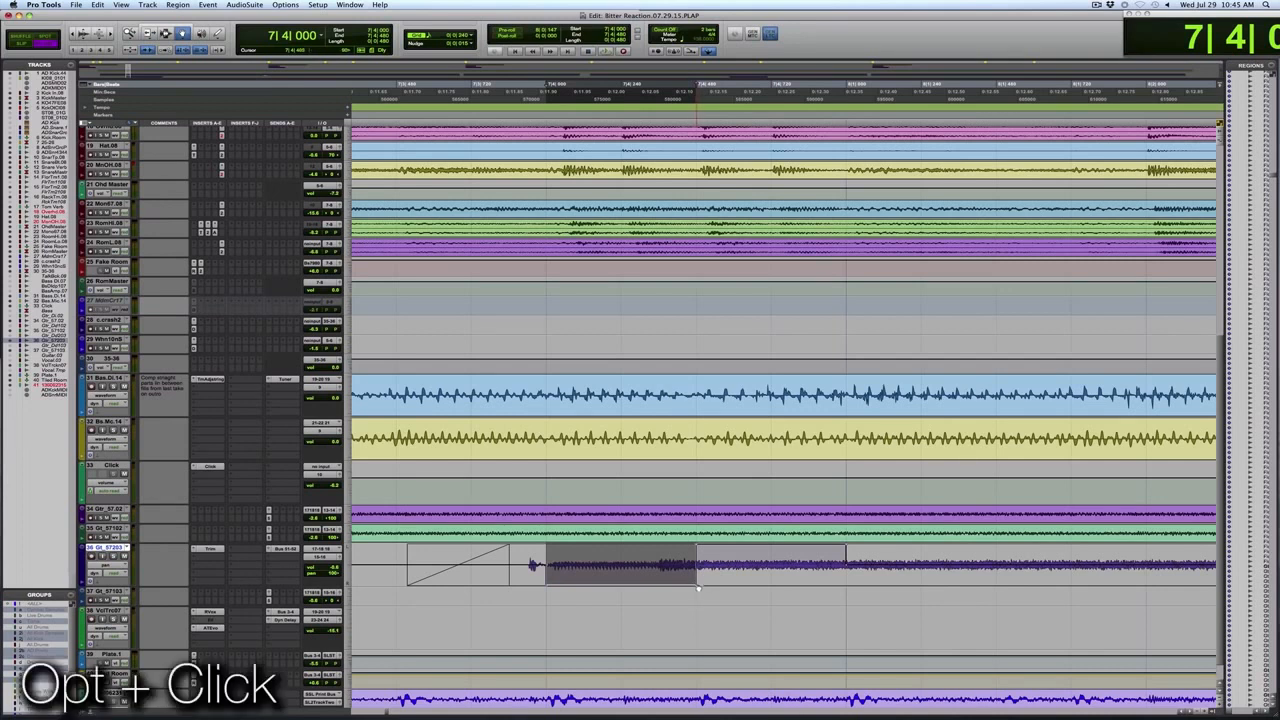
{"action": "left_click", "coordinate": [698, 588], "text": "alt"}
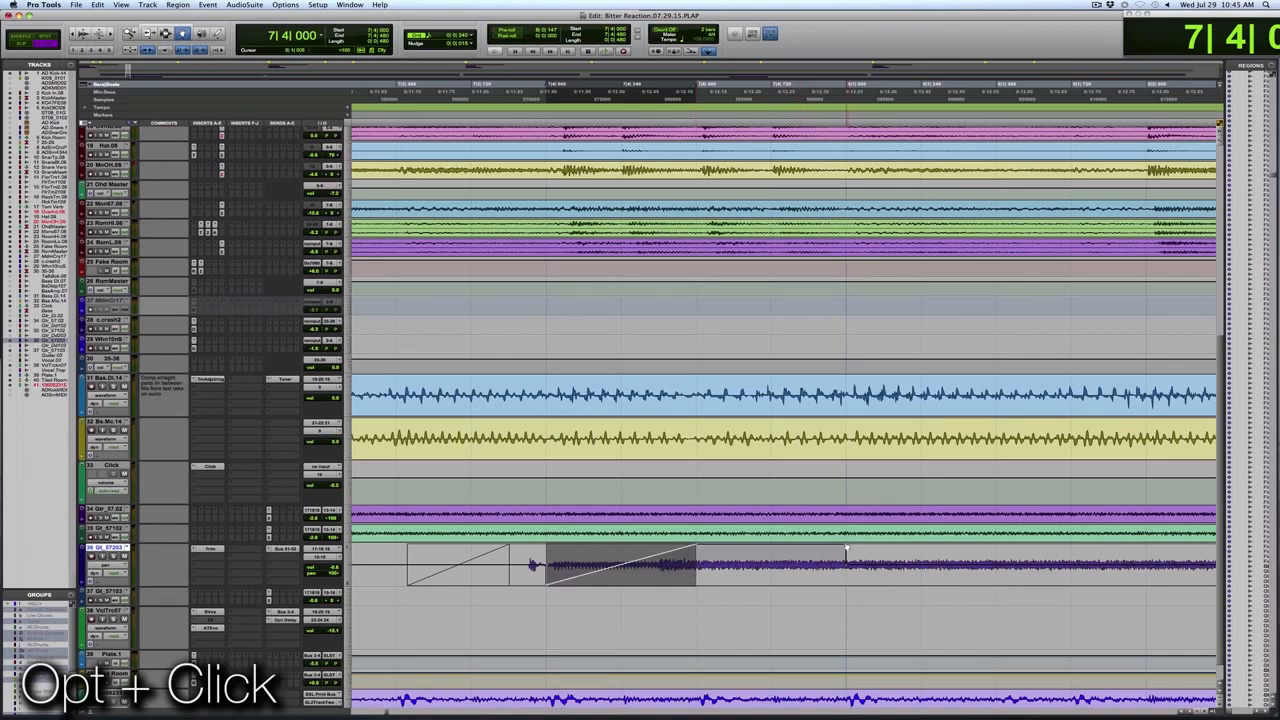
{"action": "left_click_drag", "start_coordinate": [847, 547], "coordinate": [850, 604]}
- Select the pan triangle from 7|4|000 to 8|1|000 and repeat it along Gt_57203
{"action": "key", "text": "F7"}
{"action": "left_click_drag", "start_coordinate": [544, 573], "coordinate": [814, 574]}
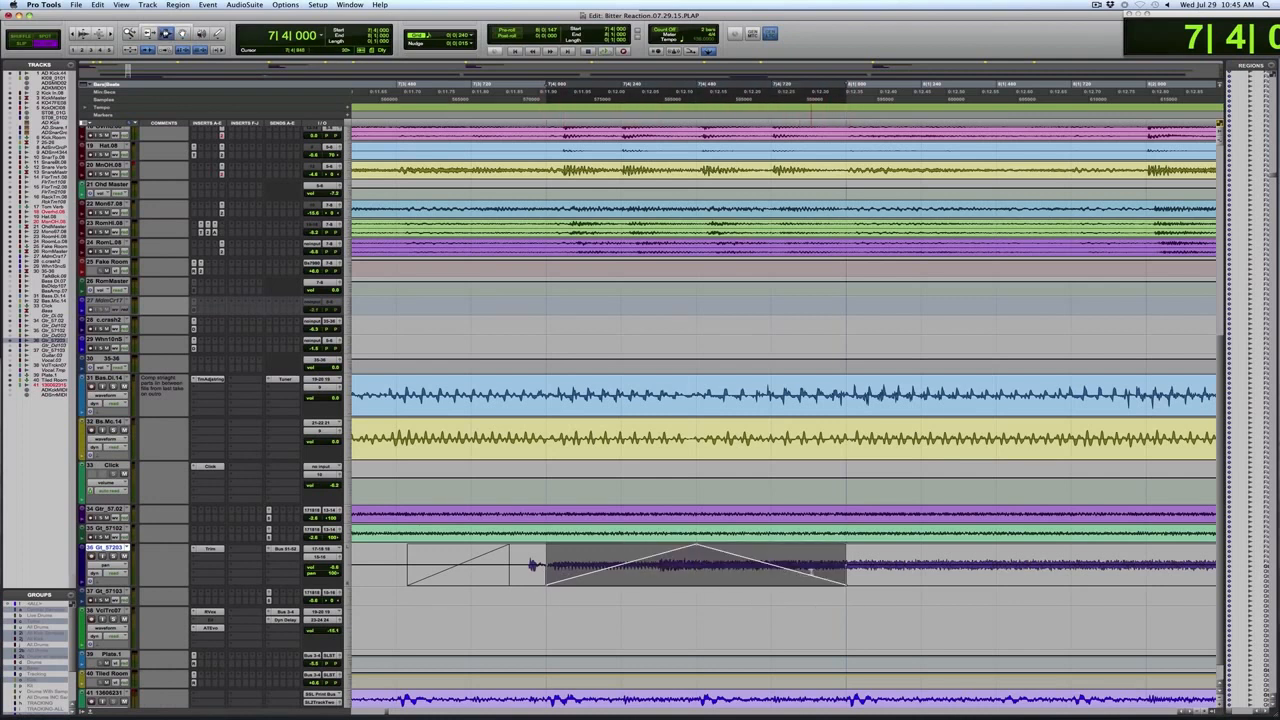
{"action": "key", "text": "alt+r"}
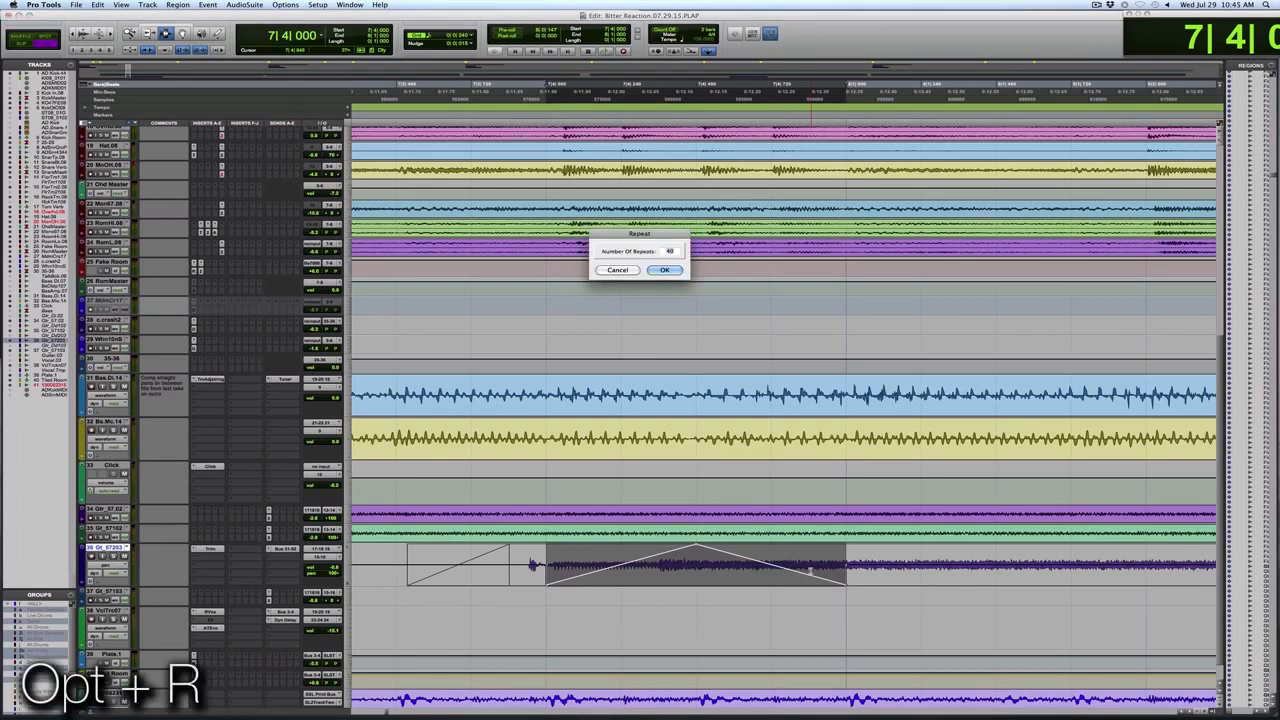
{"action": "key", "text": "Return"}
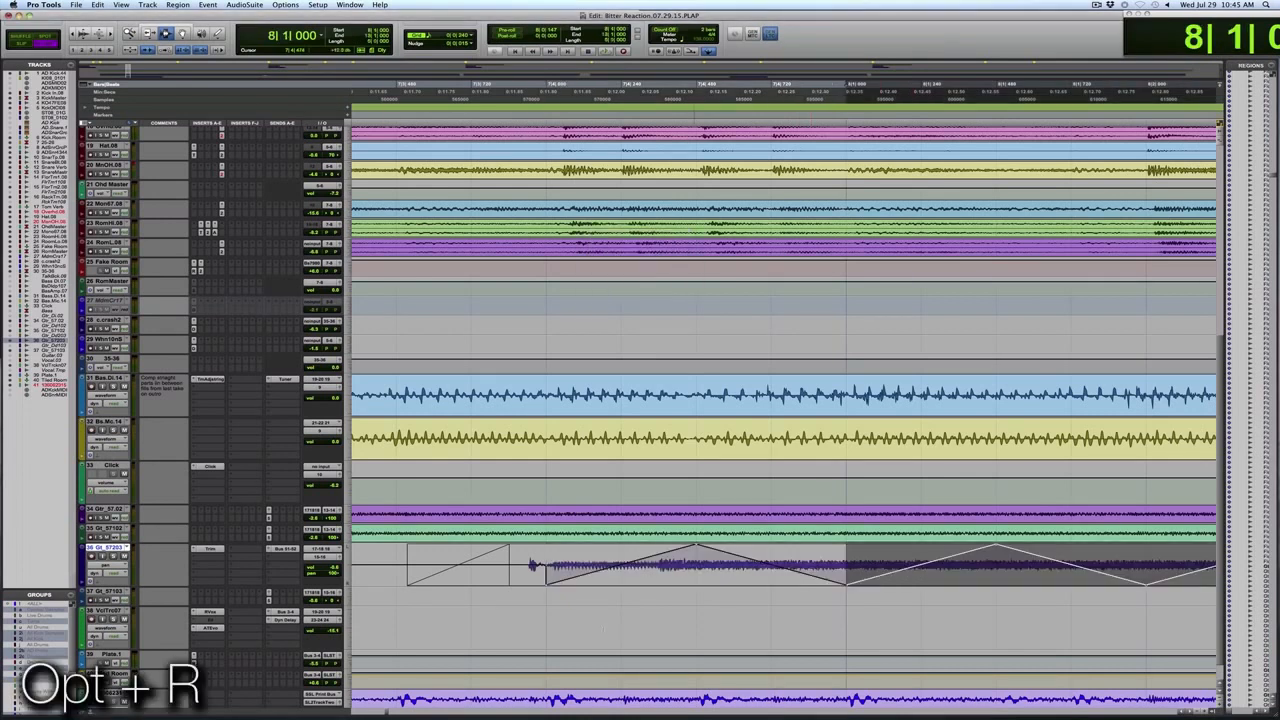
- Play back the triangle-shaped pan automation on Gt_57203 from 7|4|000, both soloed and in the full mix
{"action": "left_click", "coordinate": [551, 569]}
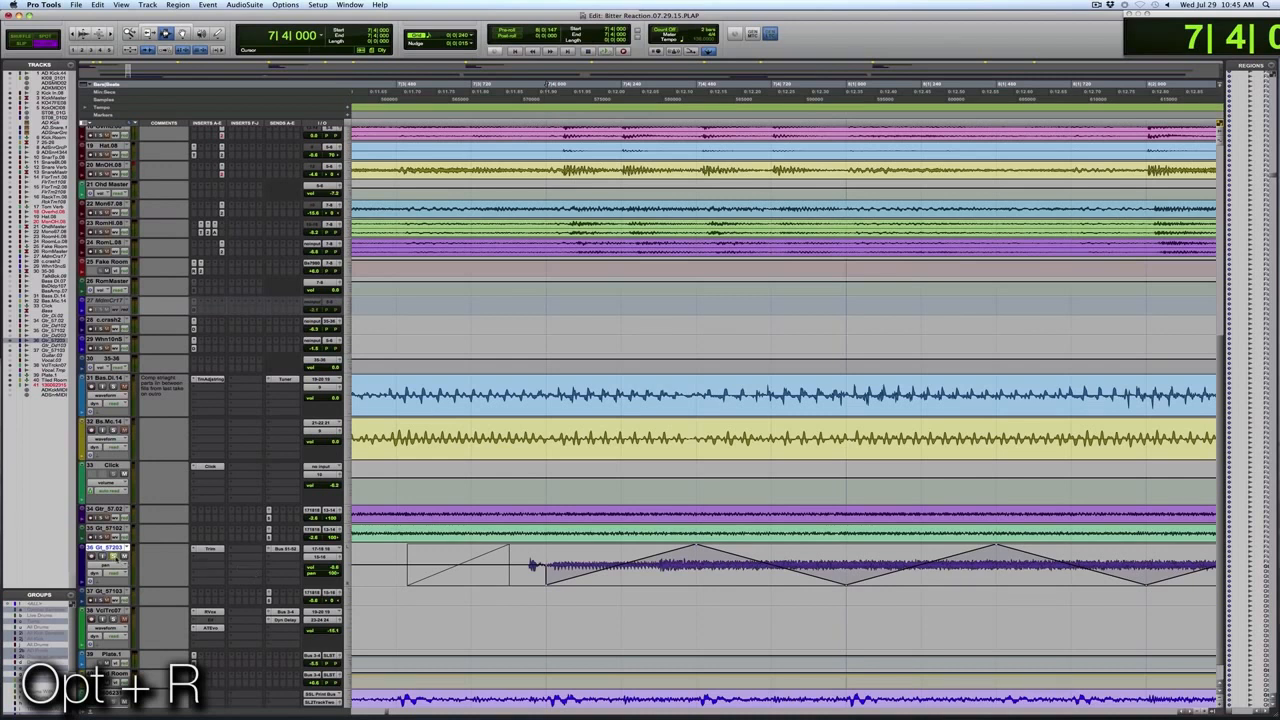
{"action": "key", "text": "space"}
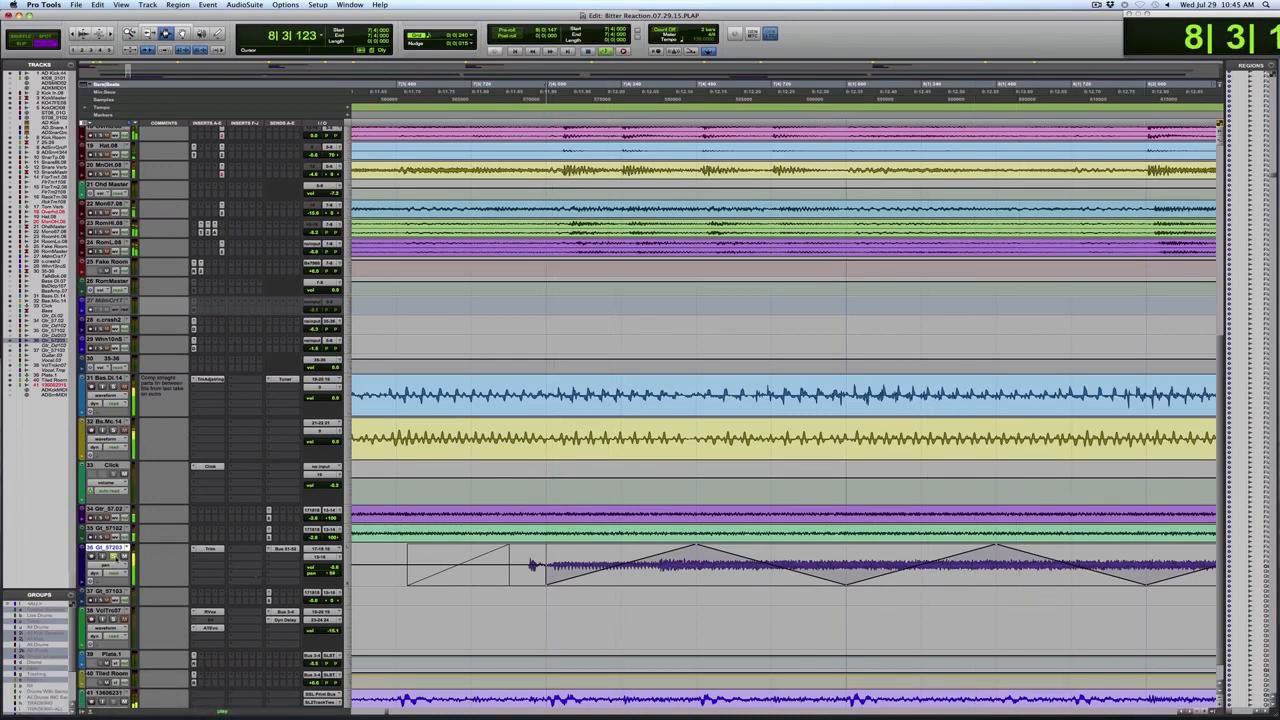
{"action": "key", "text": "r"}
{"action": "key", "text": "r"}
{"action": "key", "text": "r"}
{"action": "key", "text": "r"}
{"action": "key", "text": "r"}
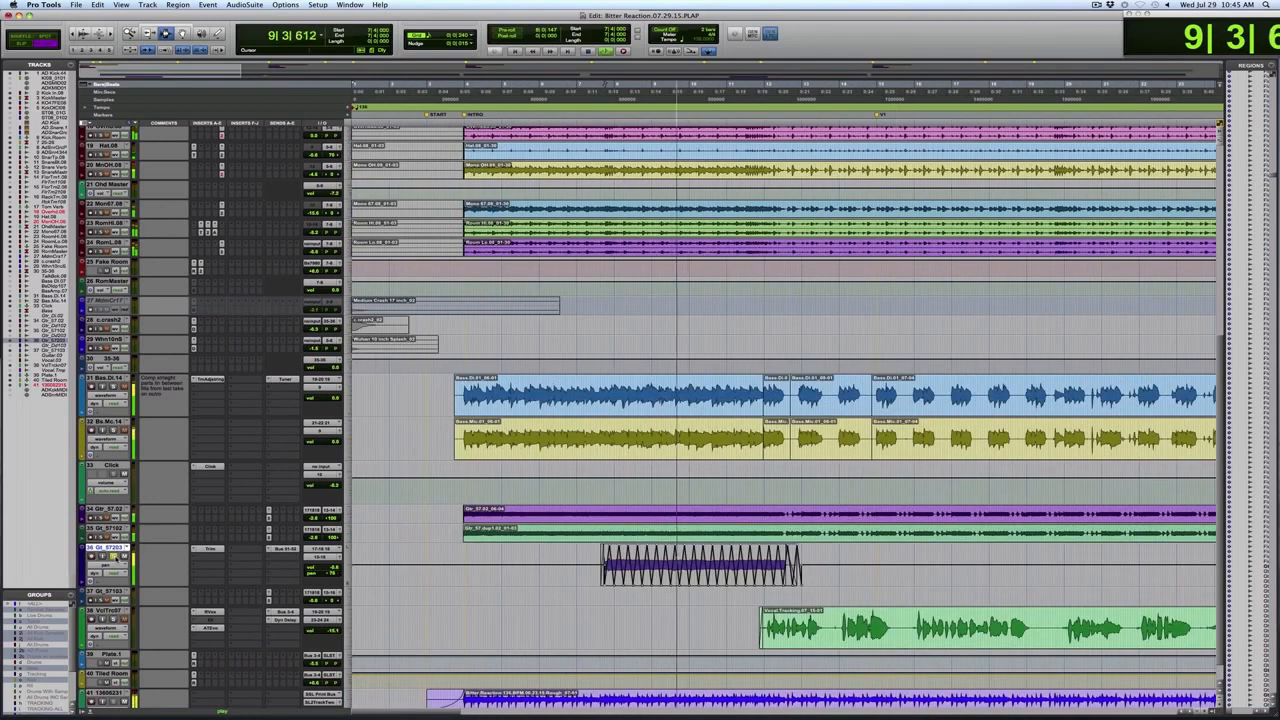
{"action": "key", "text": "F5"}
{"action": "left_click_drag", "start_coordinate": [516, 570], "coordinate": [994, 567]}
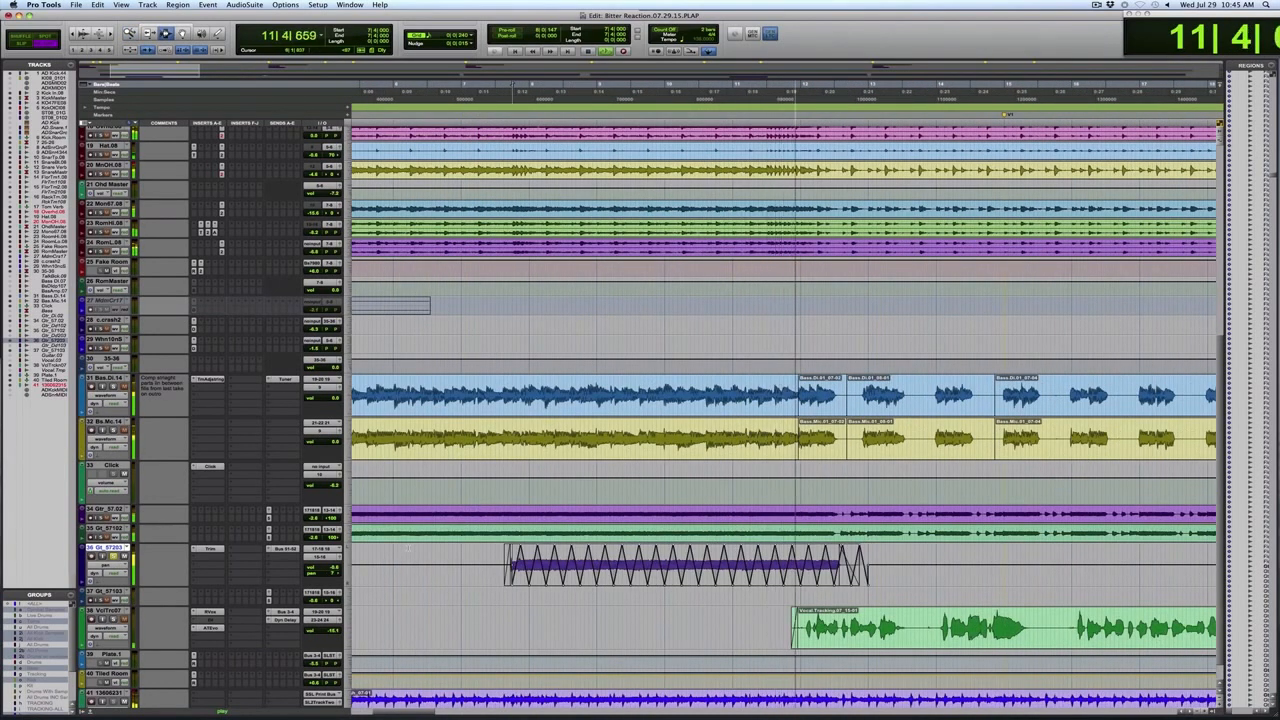
{"action": "key", "text": "space"}
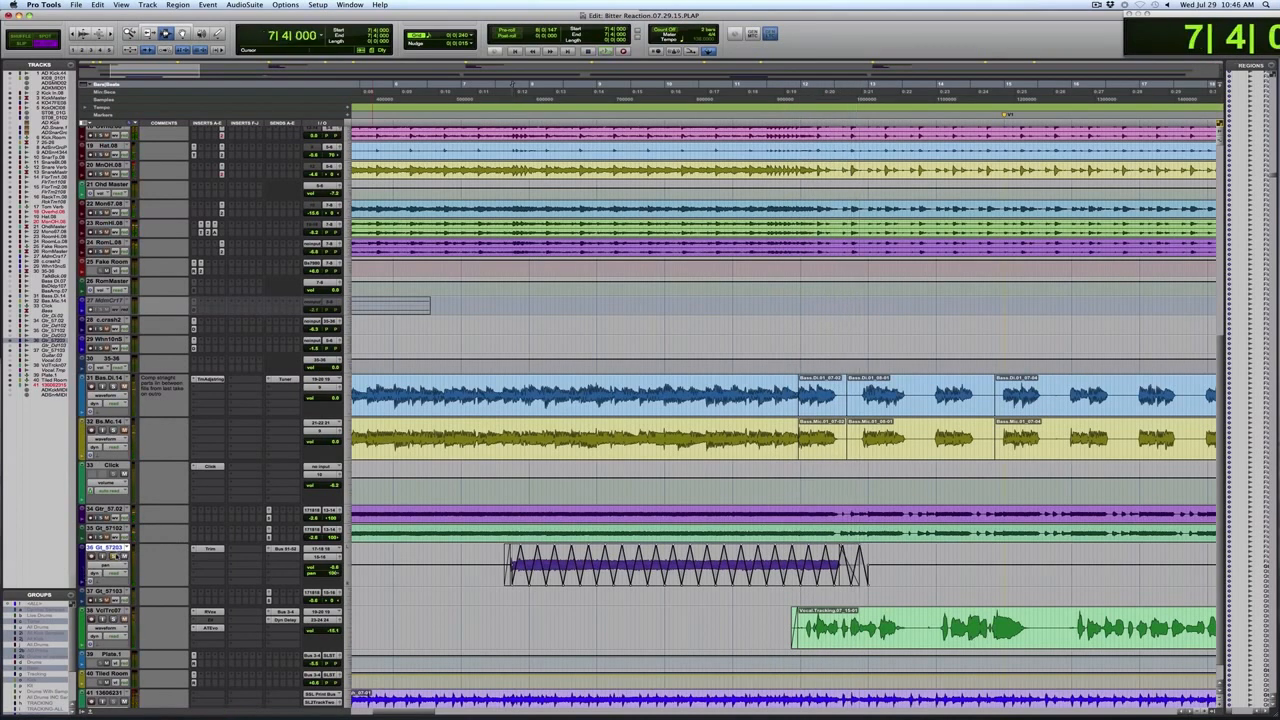
{"action": "key", "text": "space"}
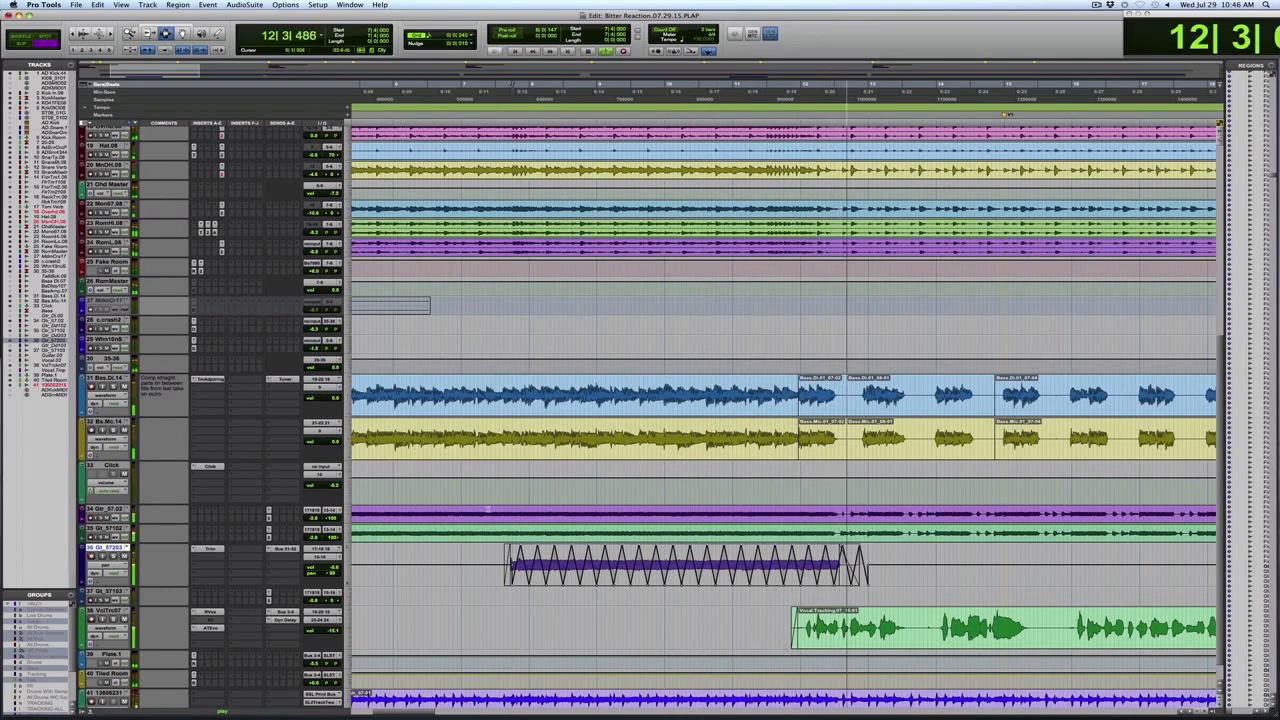
{"action": "key", "text": "space"}
- Switch the track view of Gt_57203 from pan to mute automation
{"action": "key", "text": "F5"}
{"action": "left_click_drag", "start_coordinate": [475, 566], "coordinate": [1033, 549]}
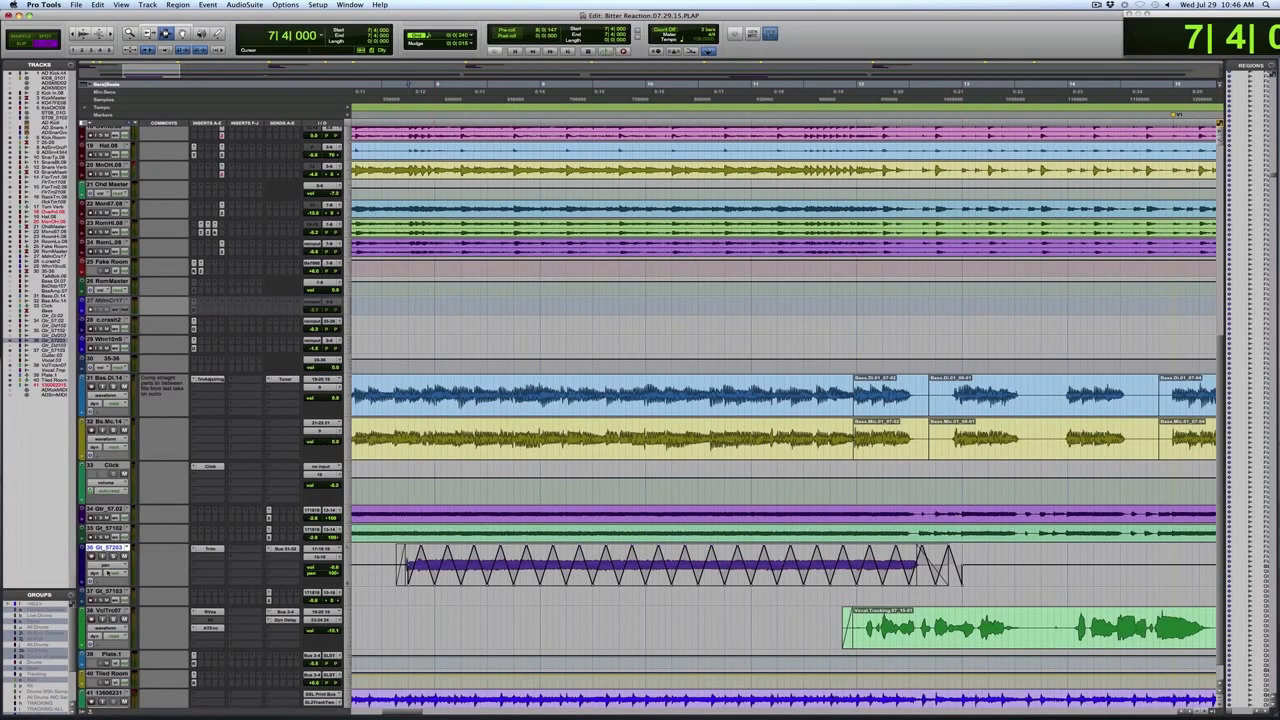
{"action": "left_click", "coordinate": [107, 566]}
{"action": "left_click", "coordinate": [110, 560]}
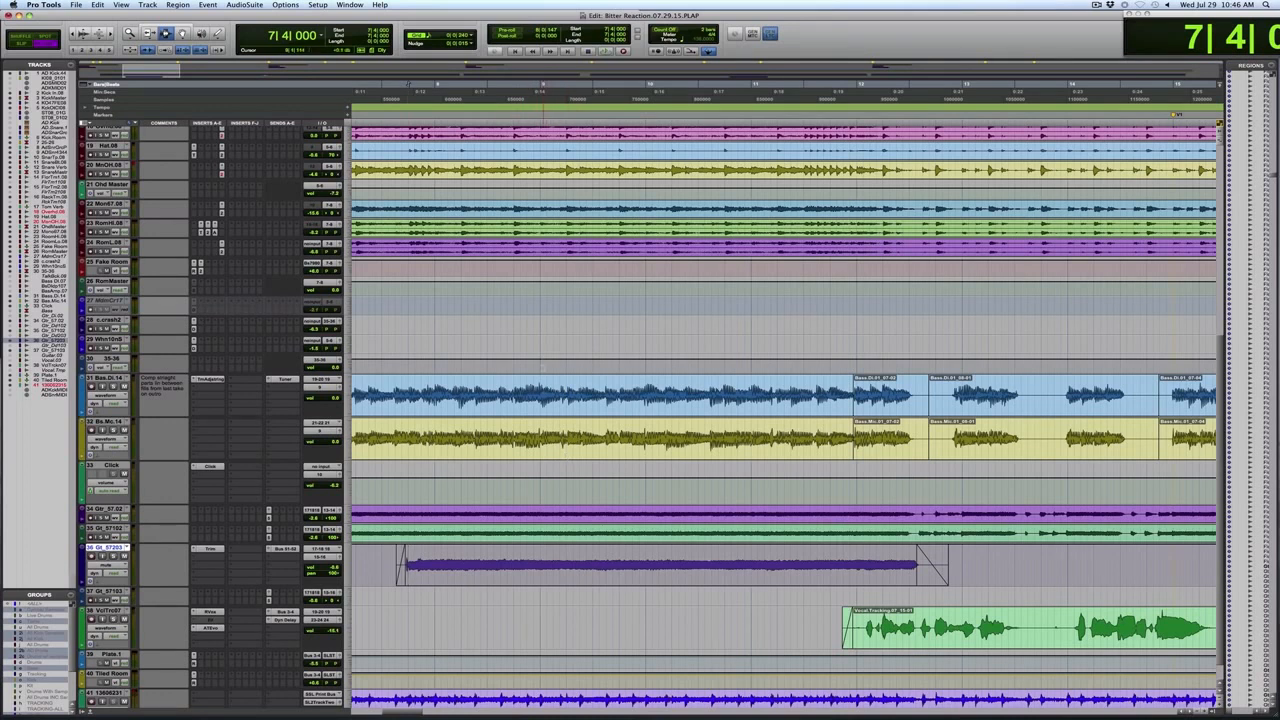
- Mute Gt_57203 from 7|4|240 to 7|4|480 with mute automation and audition it from 7|3|720
{"action": "left_click_drag", "start_coordinate": [533, 395], "coordinate": [579, 395]}
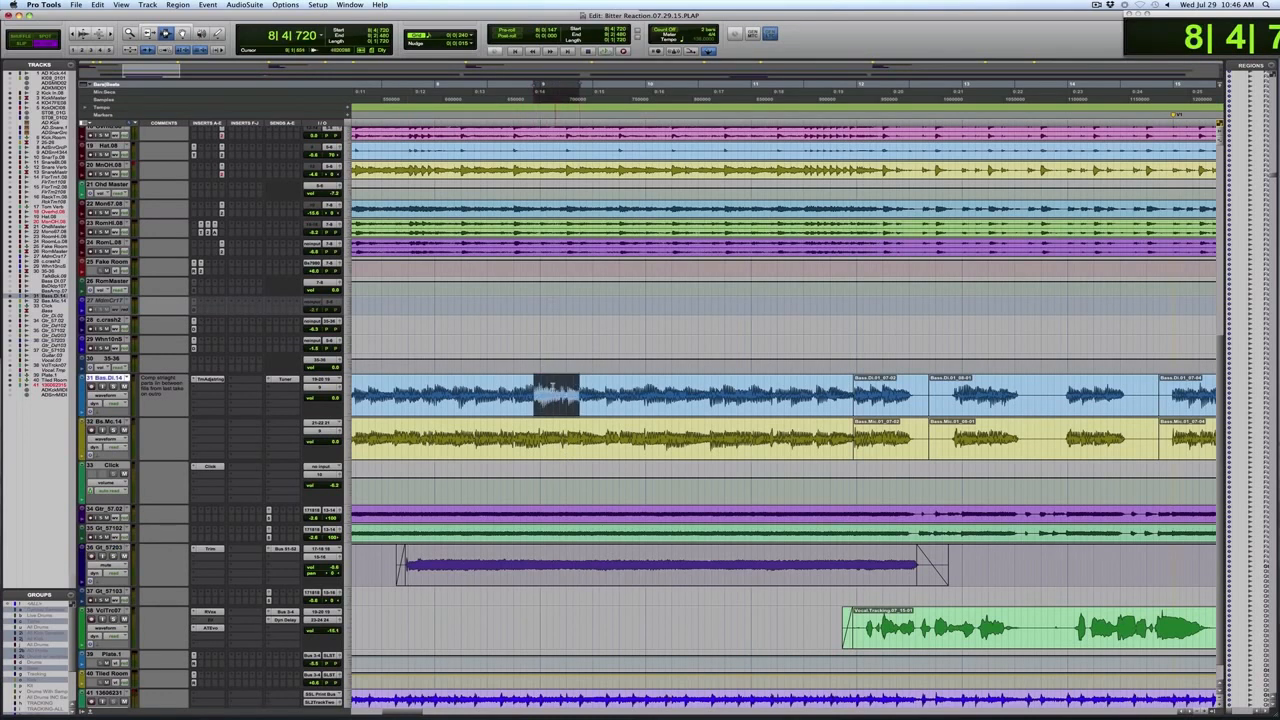
{"action": "left_click_drag", "start_coordinate": [527, 565], "coordinate": [572, 565]}
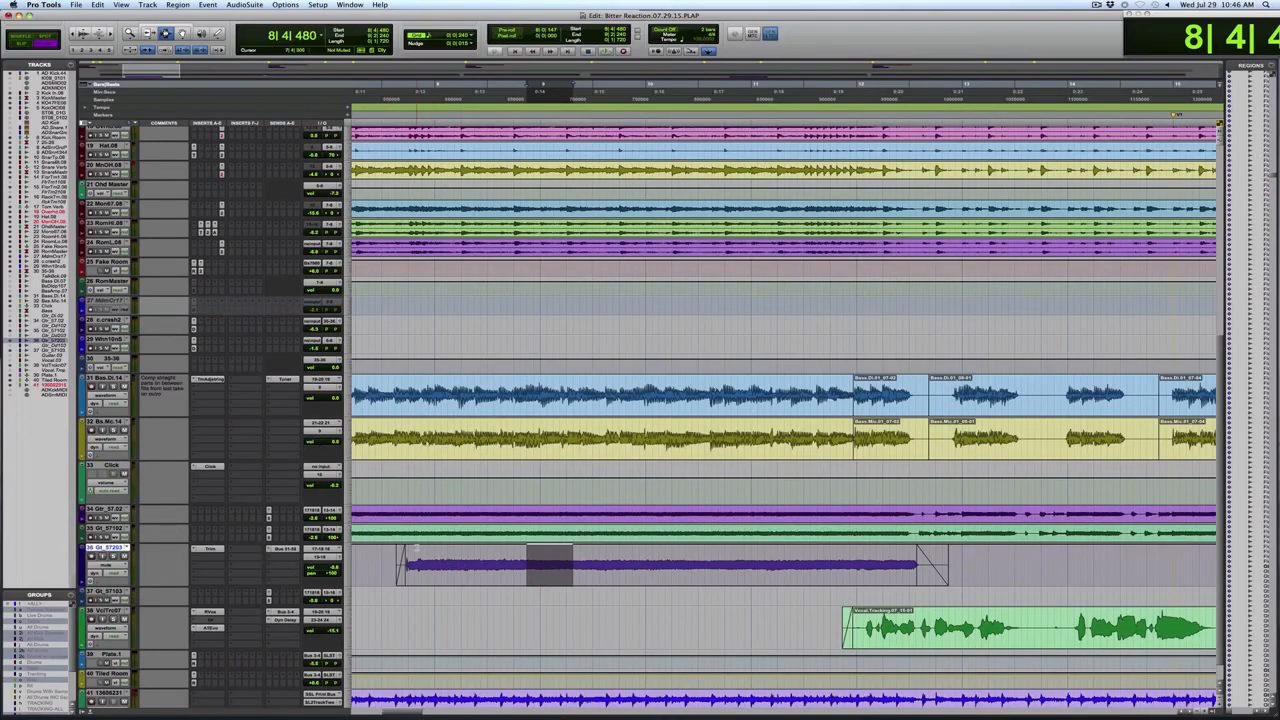
{"action": "left_click_drag", "start_coordinate": [412, 566], "coordinate": [527, 575]}
{"action": "key", "text": "F5"}
{"action": "key", "text": "F6"}
{"action": "key", "text": "F7"}
{"action": "left_click", "coordinate": [396, 560]}
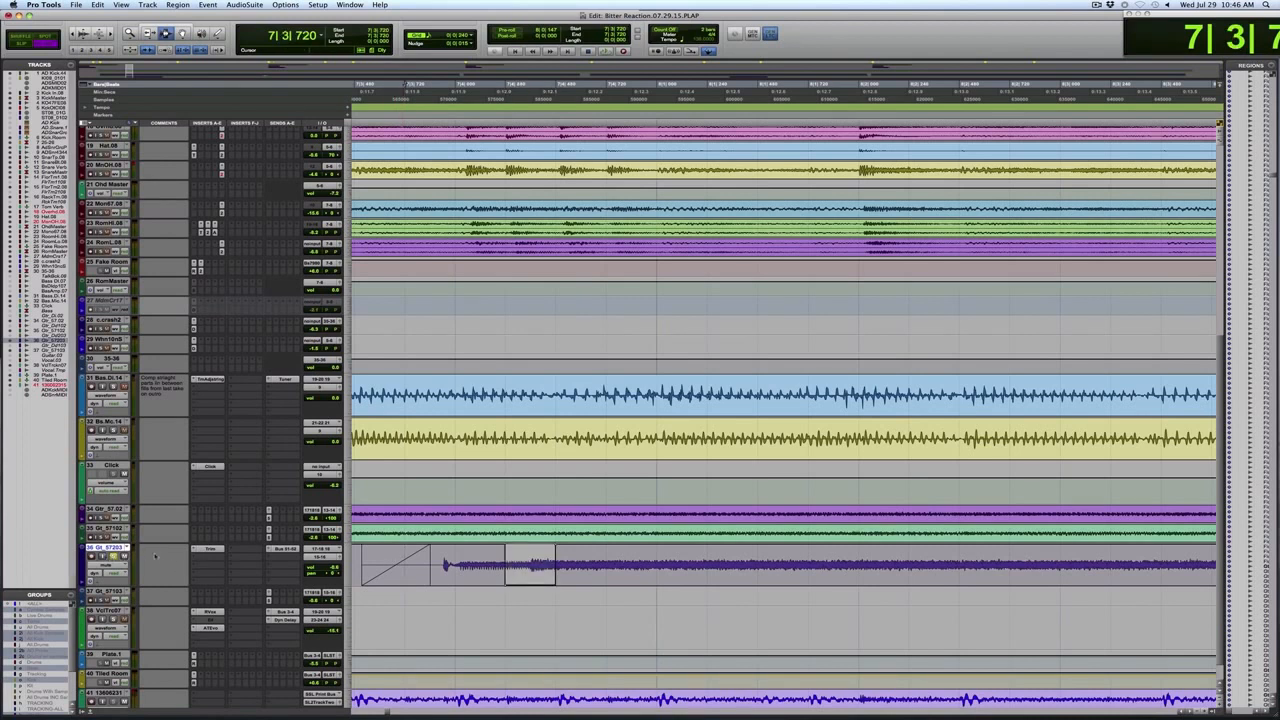
{"action": "key", "text": "space"}
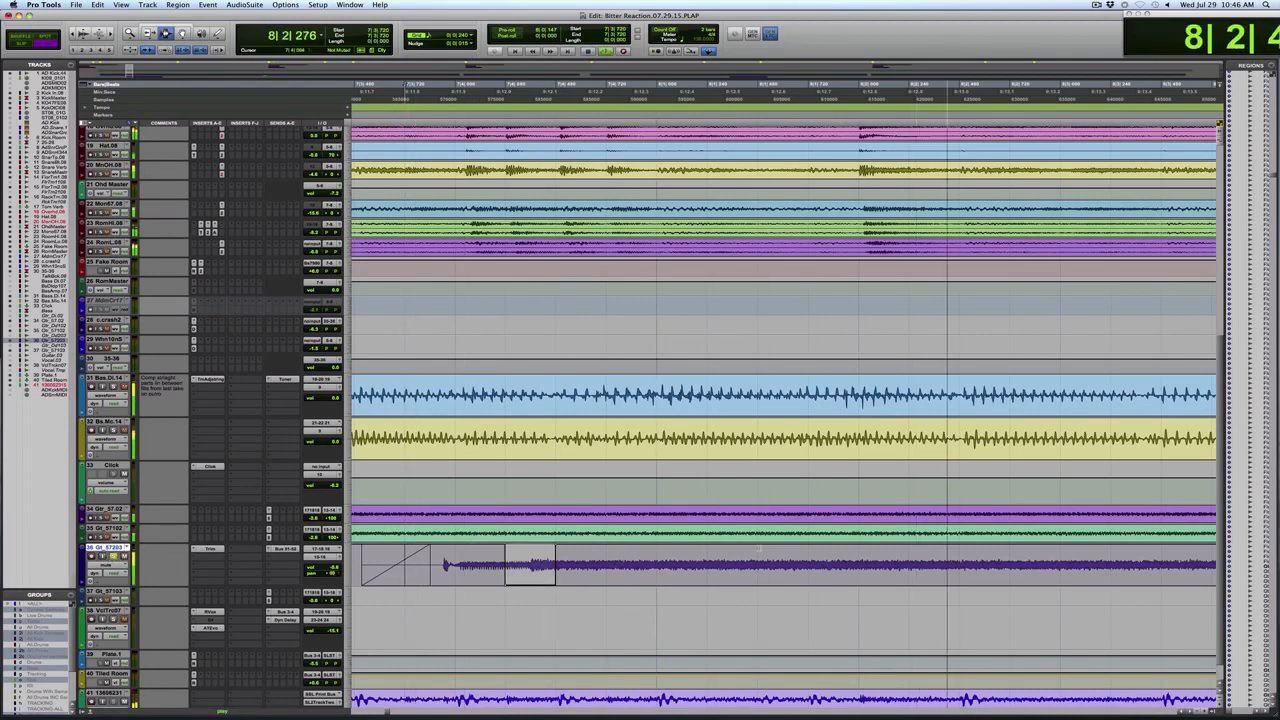
- Mute Gt_57203 from 8|1|480 to 8|3|000 with mute automation and audition both mutes from 7|3|720
{"action": "left_click_drag", "start_coordinate": [757, 551], "coordinate": [1060, 558]}
{"action": "key", "text": "F6"}
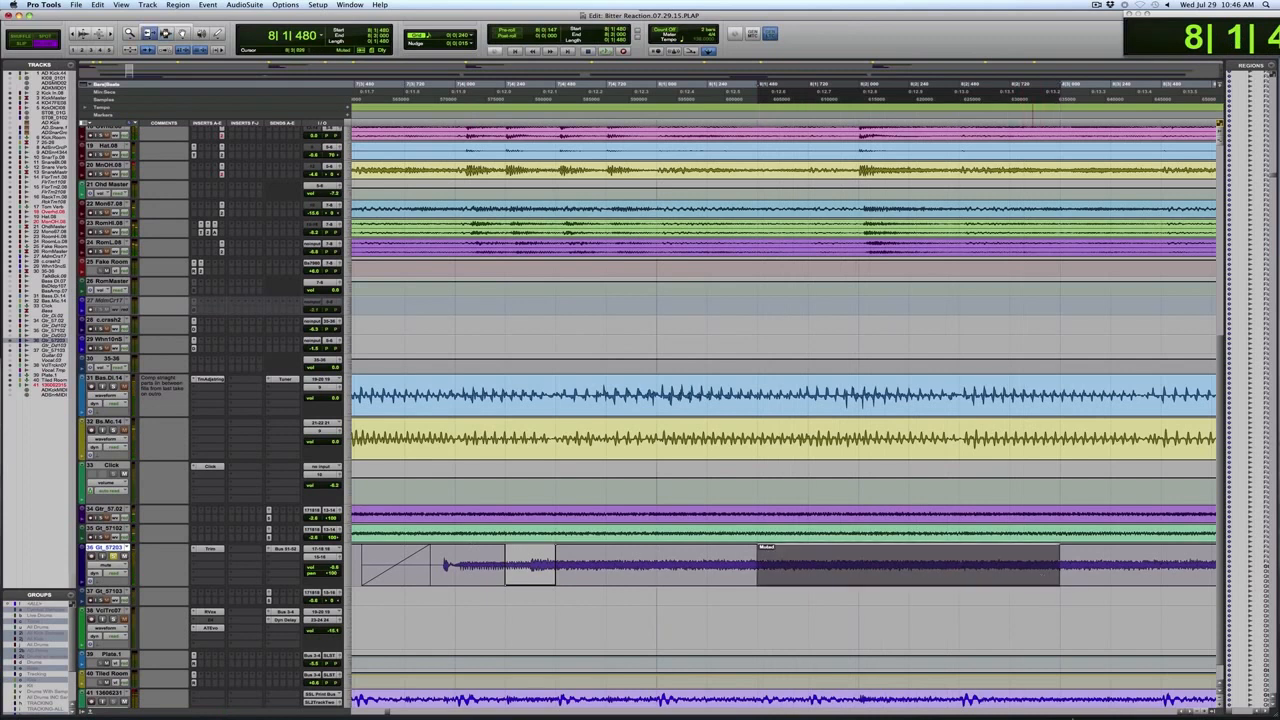
{"action": "key", "text": "F7"}
{"action": "left_click", "coordinate": [405, 534]}
{"action": "key", "text": "space"}
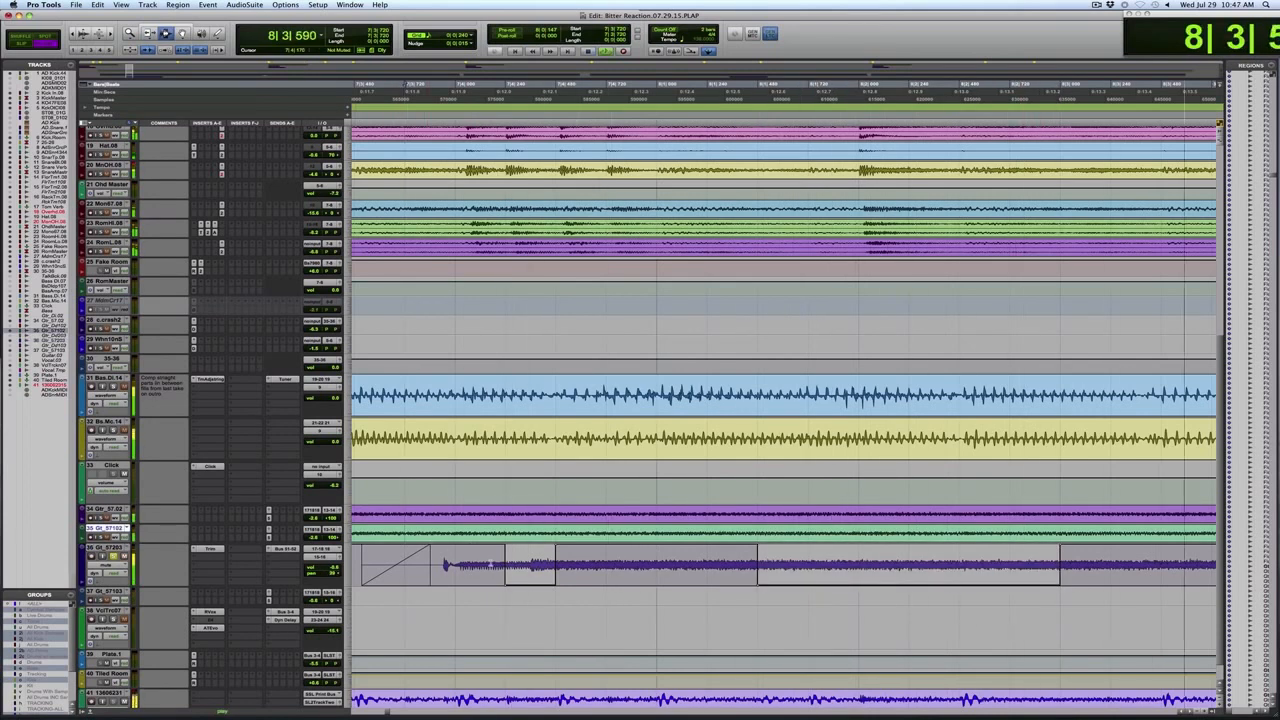
{"action": "key", "text": "space"}
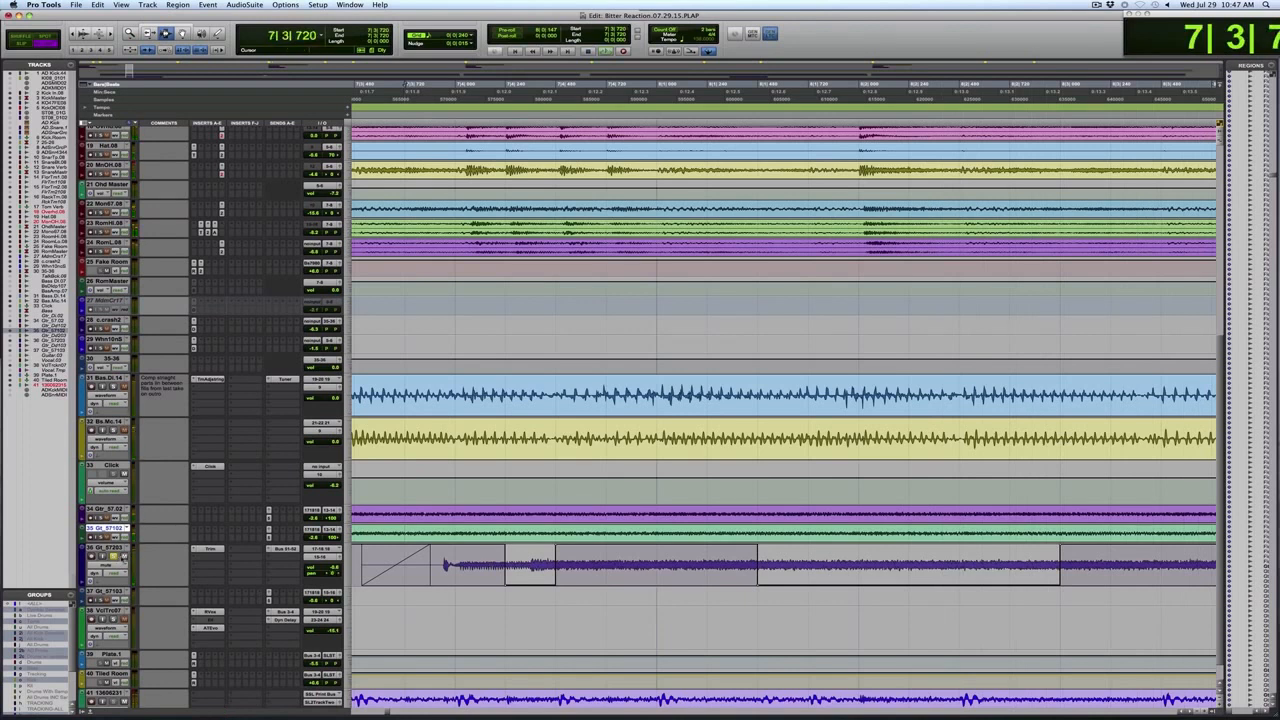
- Play back both mutes on Gt_57203 from 7|3|720 and undo the two mute automation edits
{"action": "key", "text": "space"}
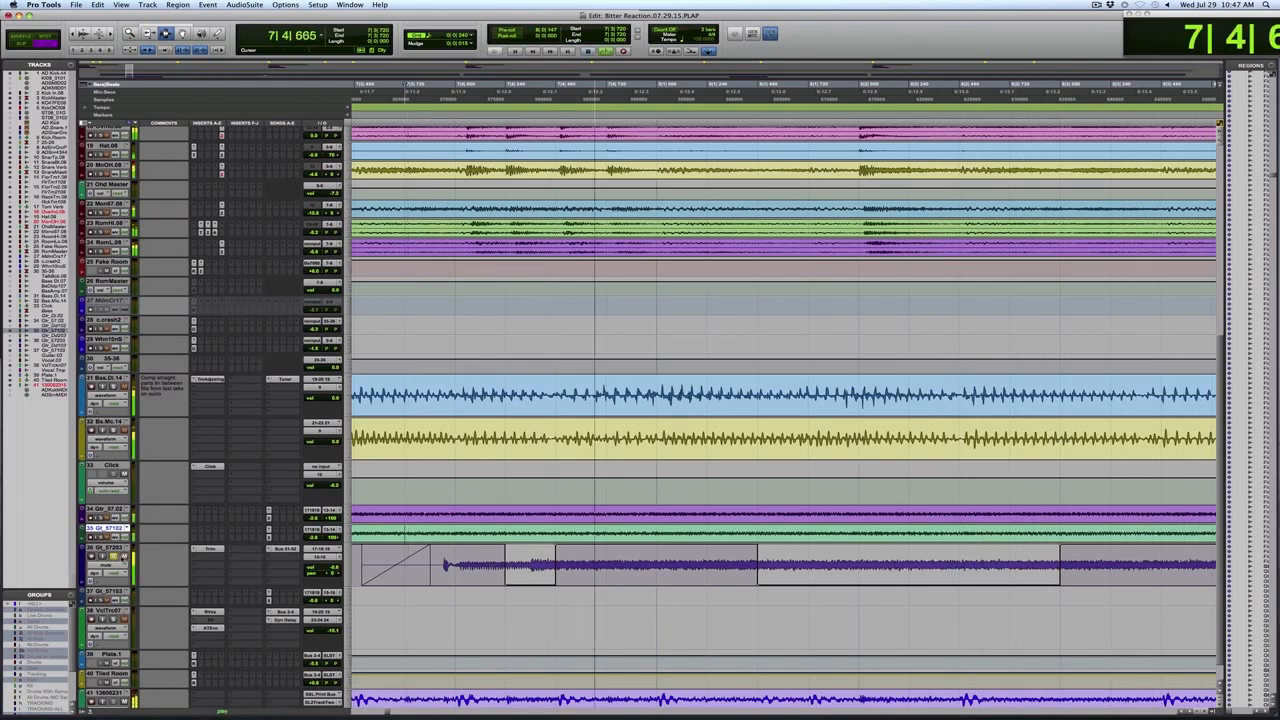
{"action": "key", "text": "space"}
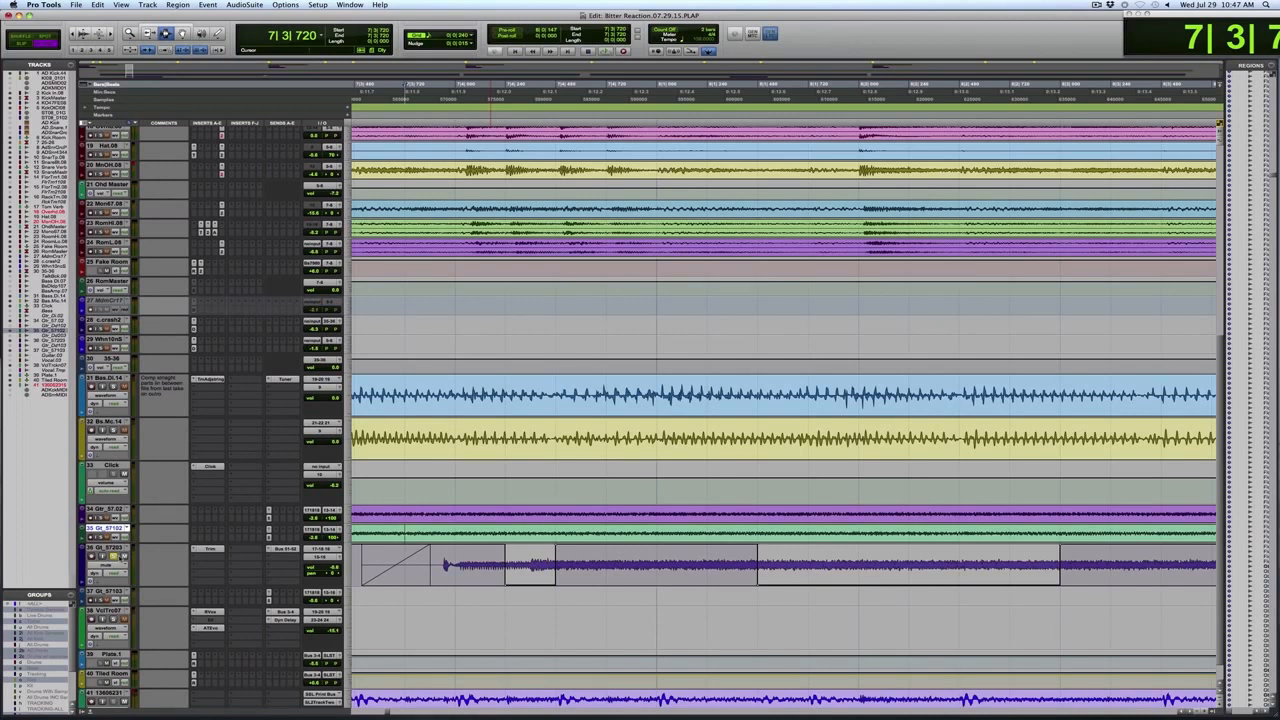
{"action": "key", "text": "super+z"}
{"action": "key", "text": "super+z"}
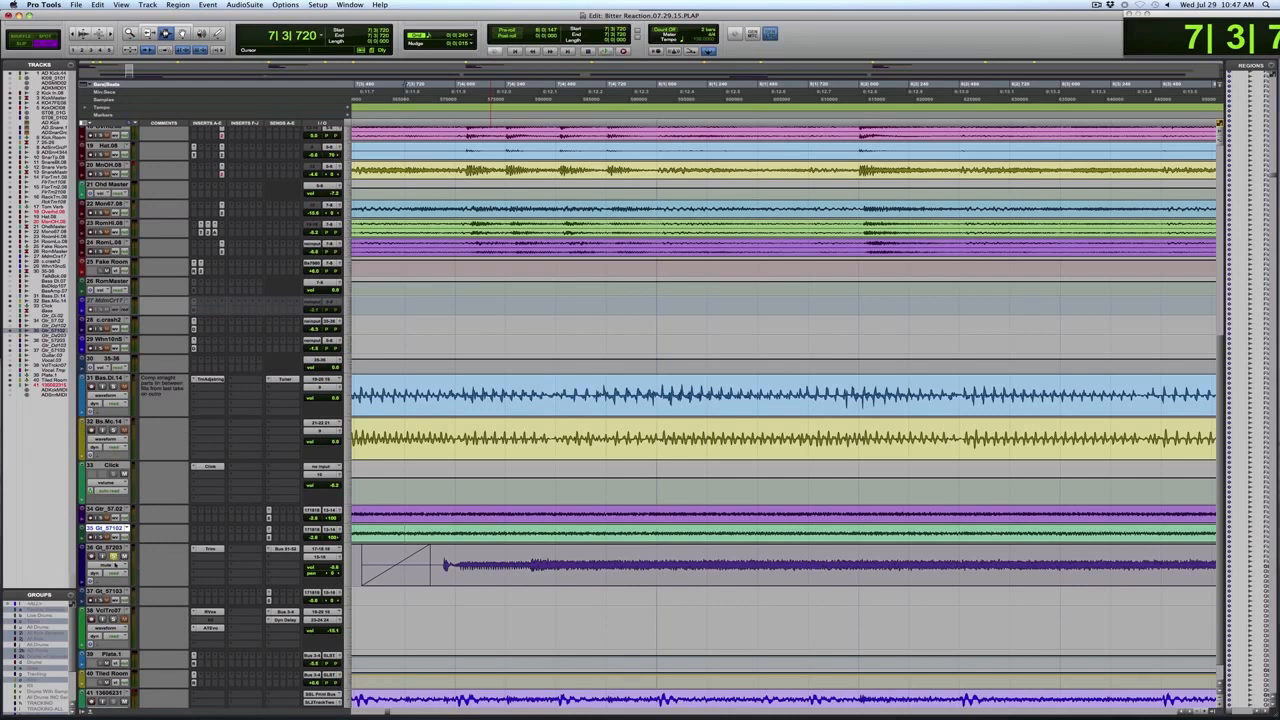
- Return Gt_57203 to waveform view, then separate 8|1|000 to 8|2|000 into its own clip and mute it, auditioning from 7|3|720
{"action": "left_click", "coordinate": [115, 565]}
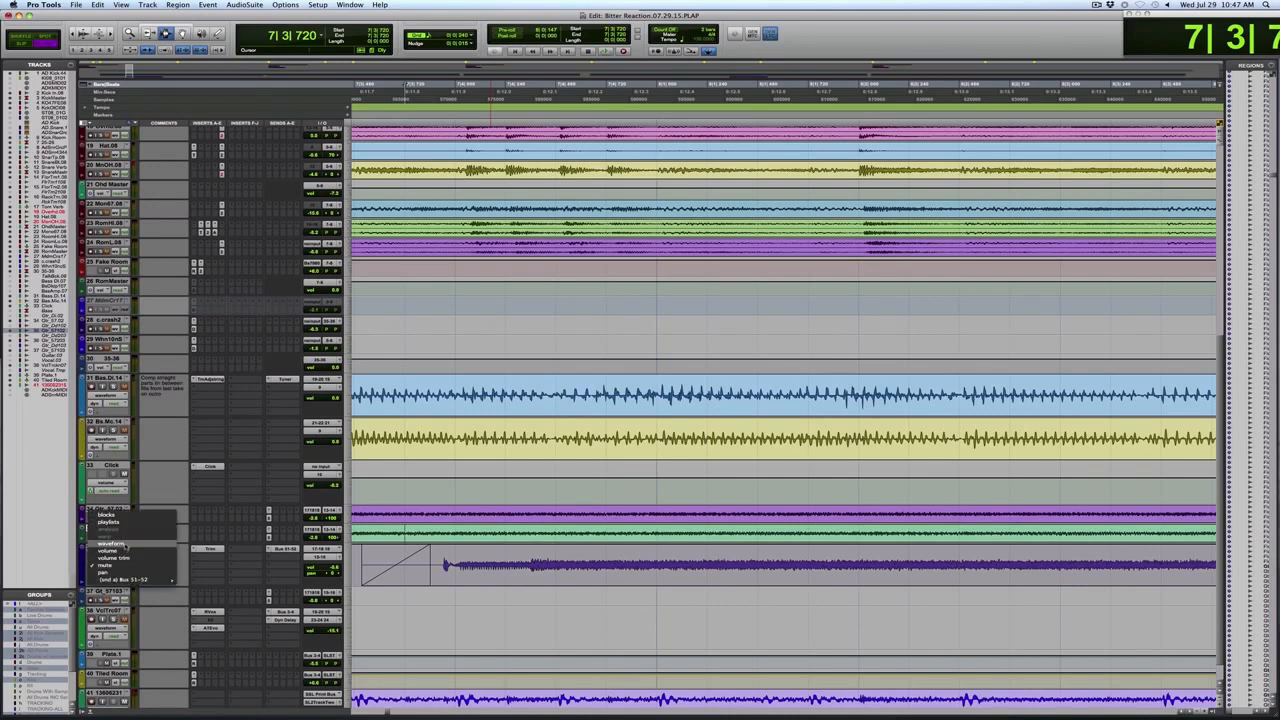
{"action": "left_click", "coordinate": [110, 543]}
{"action": "left_click_drag", "start_coordinate": [656, 562], "coordinate": [857, 546]}
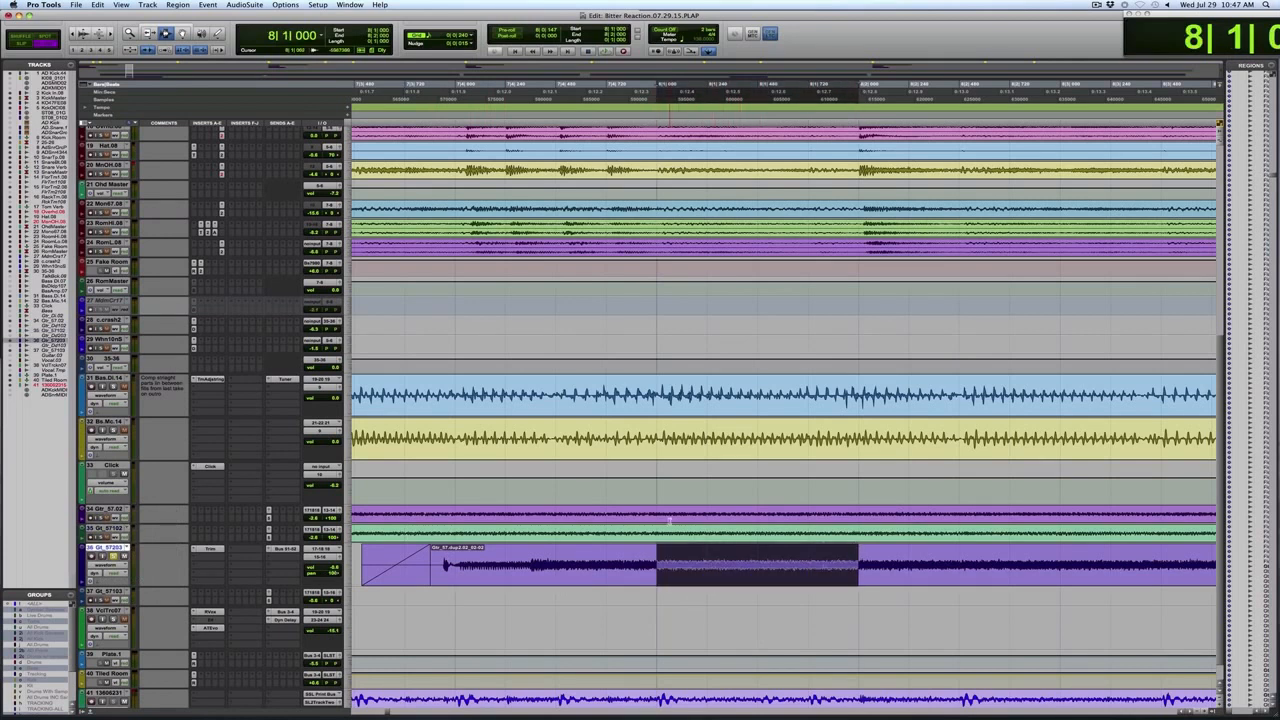
{"action": "key", "text": "b"}
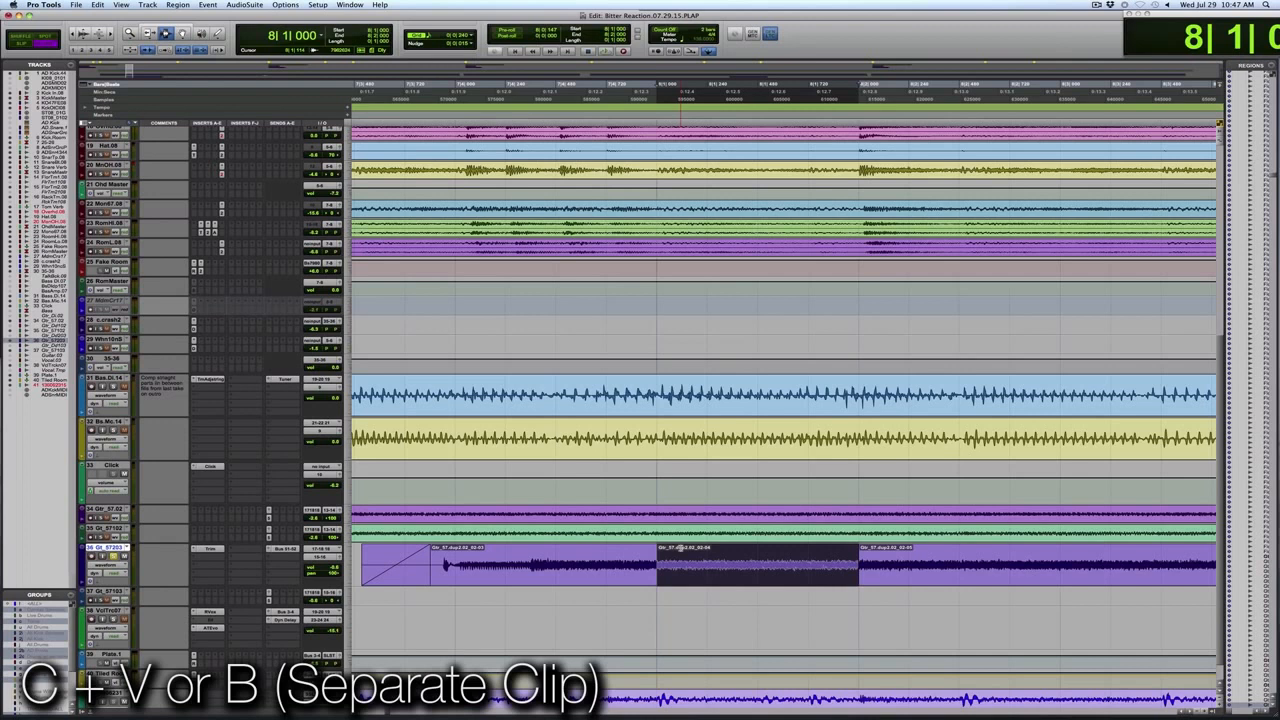
{"action": "key", "text": "super+m"}
{"action": "left_click", "coordinate": [403, 572]}
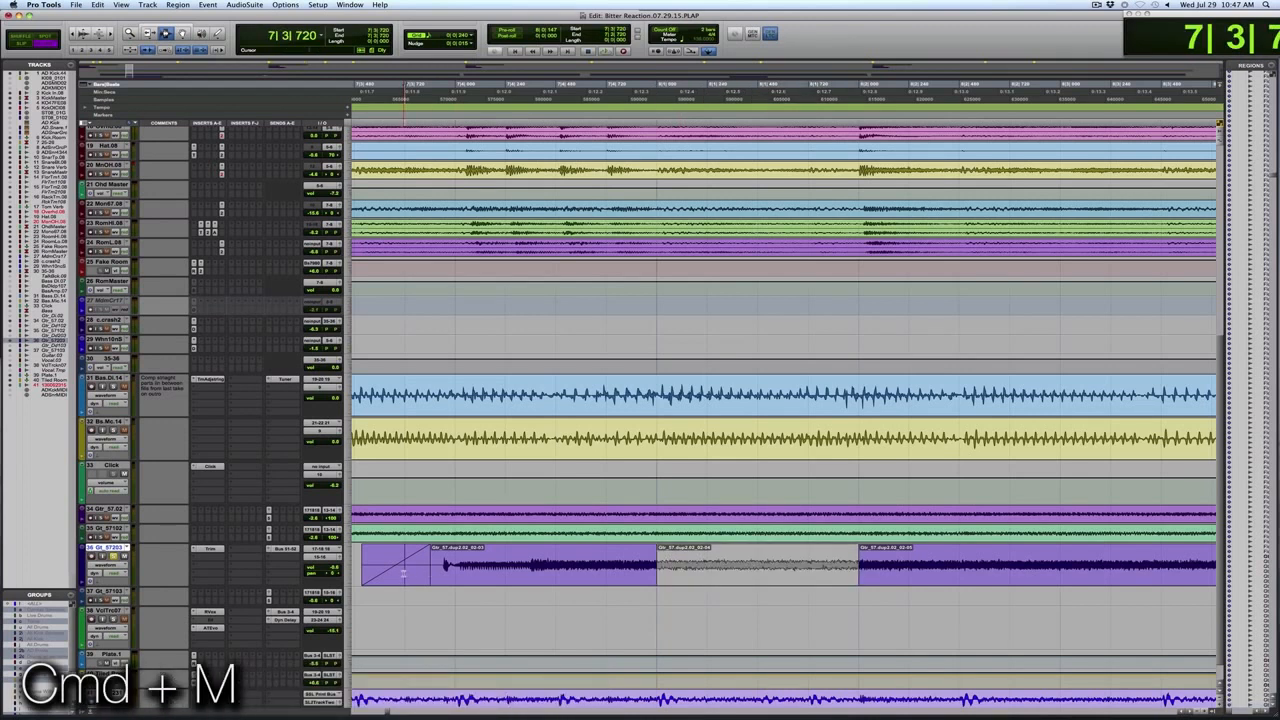
{"action": "key", "text": "space"}
{"action": "key", "text": "space"}
- Heal the clip separations on Gt_57203 across the range from 7|4|480 to 8|2|240
{"action": "key", "text": "super+bracketleft"}
{"action": "key", "text": "super+bracketleft"}
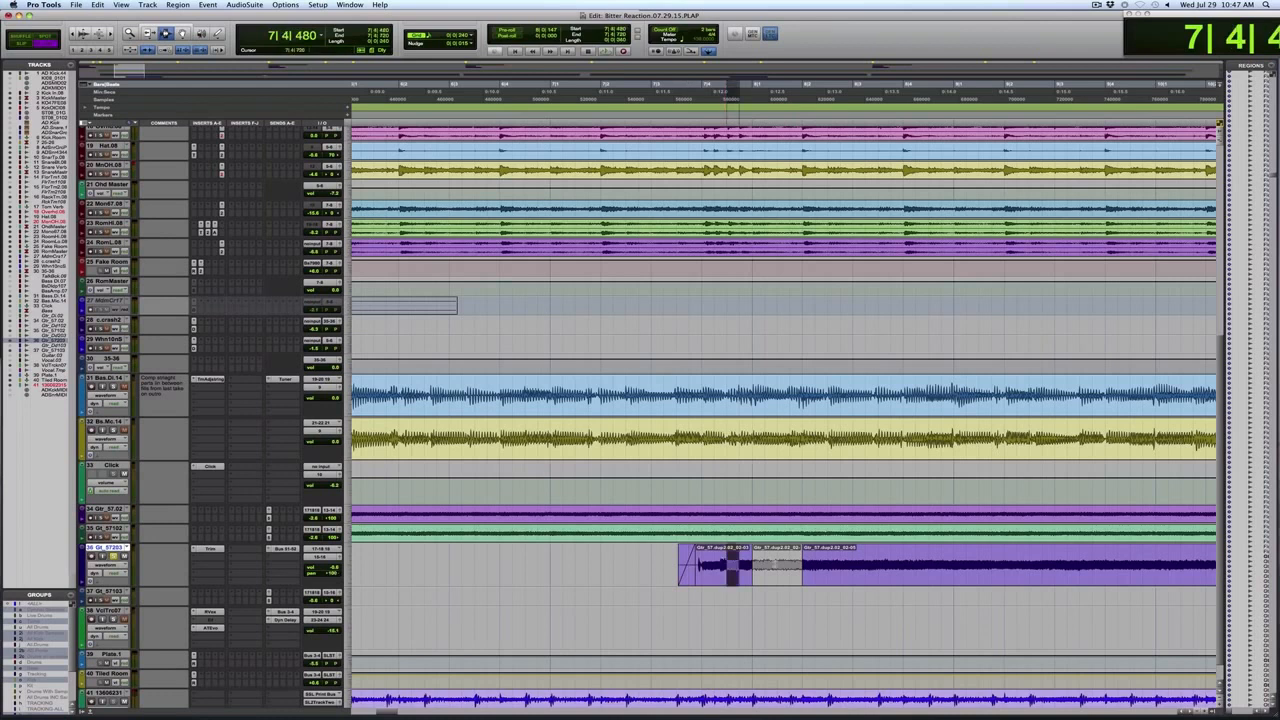
{"action": "left_click_drag", "start_coordinate": [740, 564], "coordinate": [820, 564]}
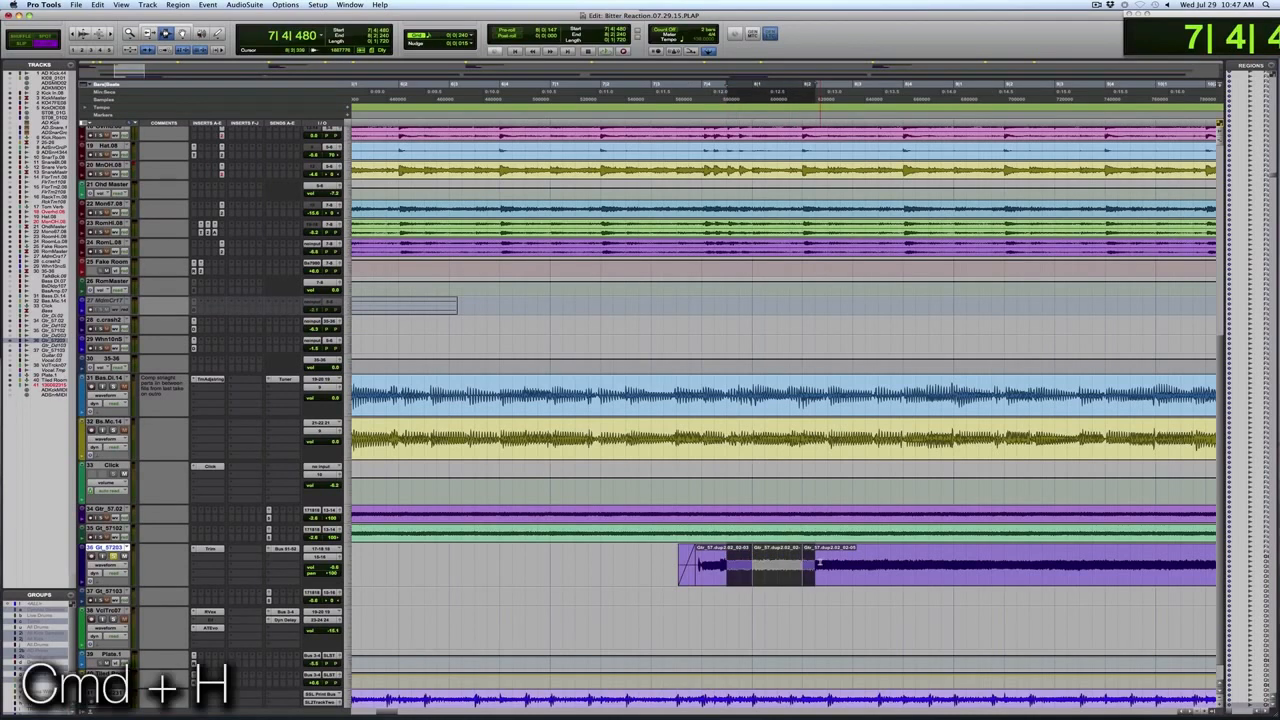
{"action": "key", "text": "super+h"}
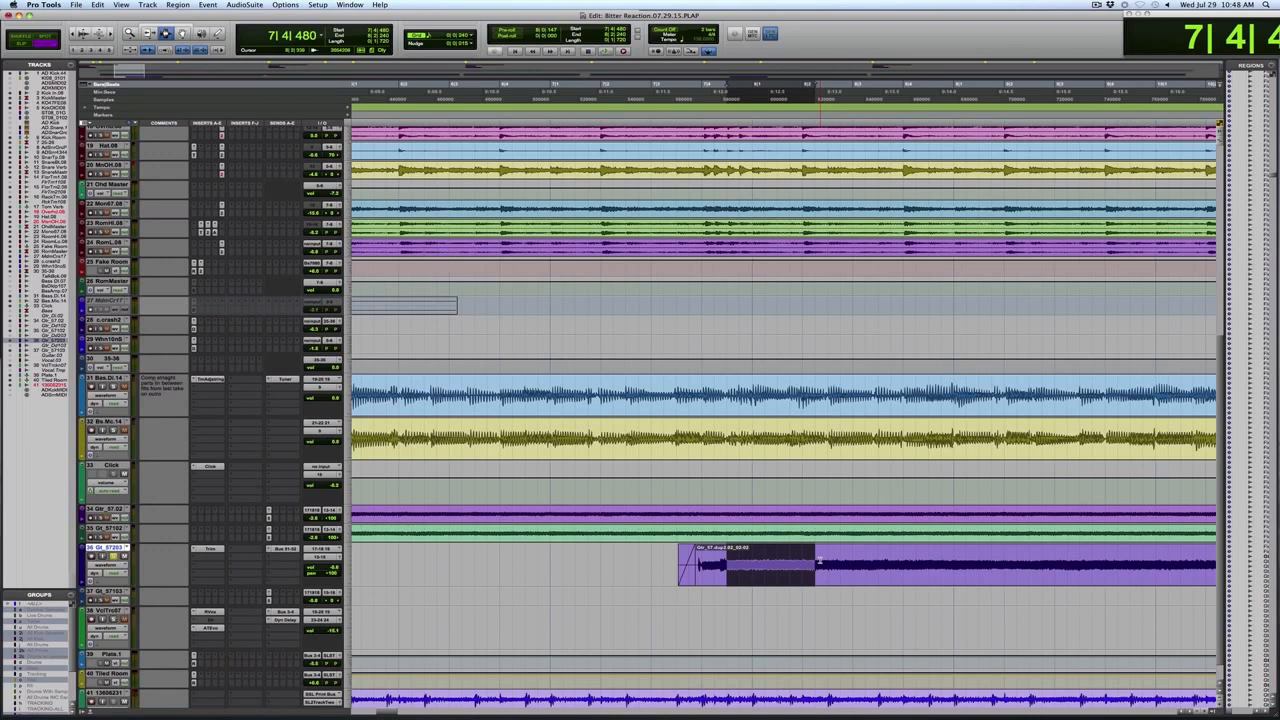
{"action": "left_click", "coordinate": [700, 567]}
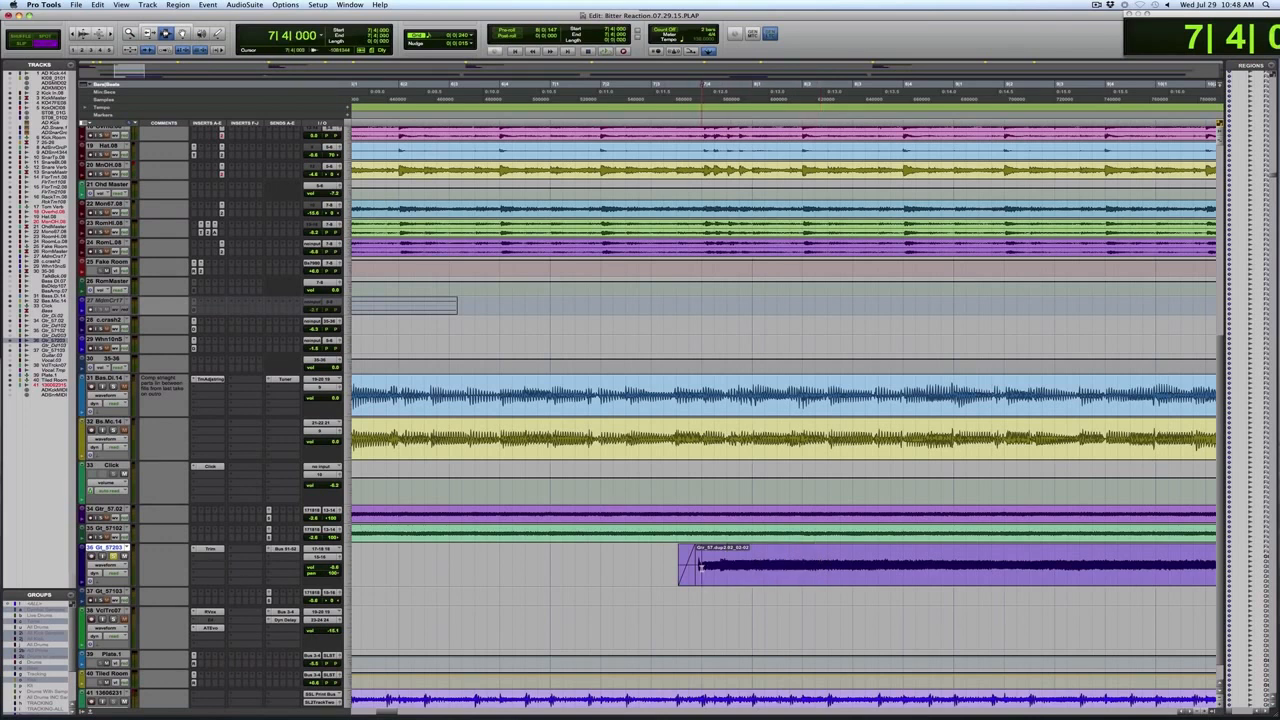
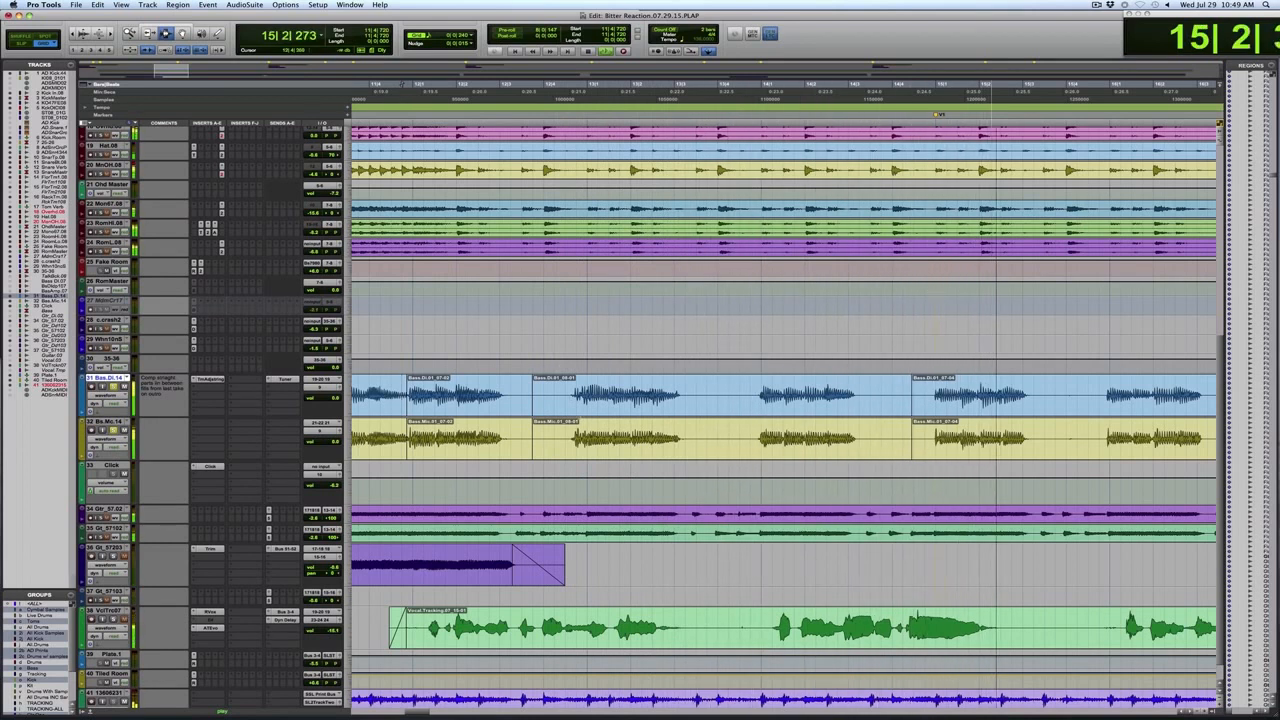
- Stop playback and try to copy the bass phrase starting at 13|4|720 on both bass tracks to 14|4|720
{"action": "key", "text": "space"}
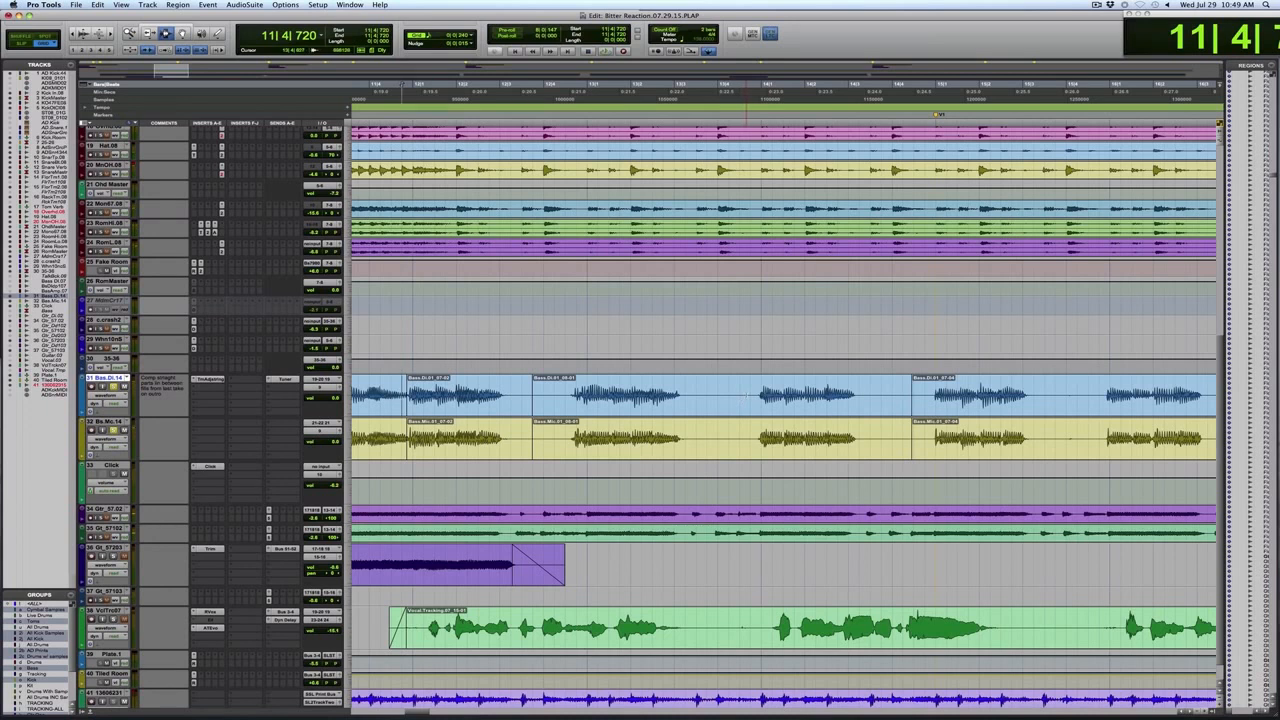
{"action": "left_click_drag", "start_coordinate": [750, 400], "coordinate": [870, 420]}
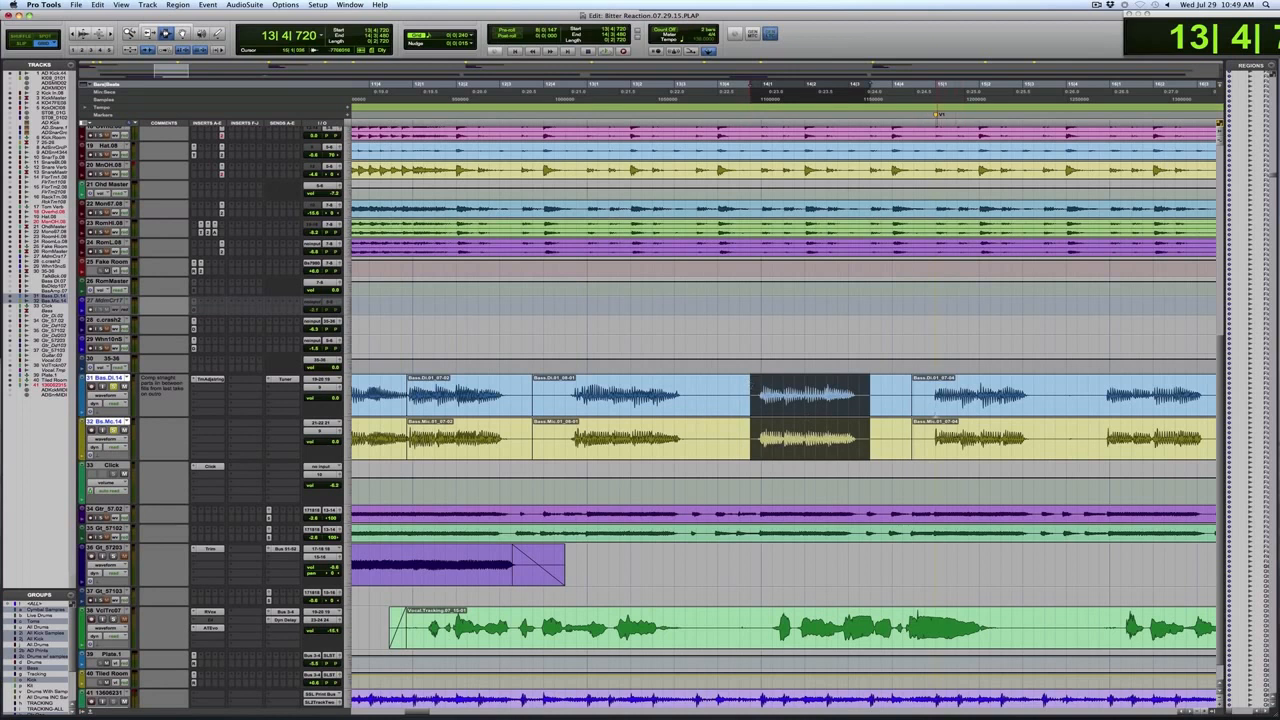
{"action": "left_click", "coordinate": [927, 404]}
{"action": "key", "text": "super+v"}
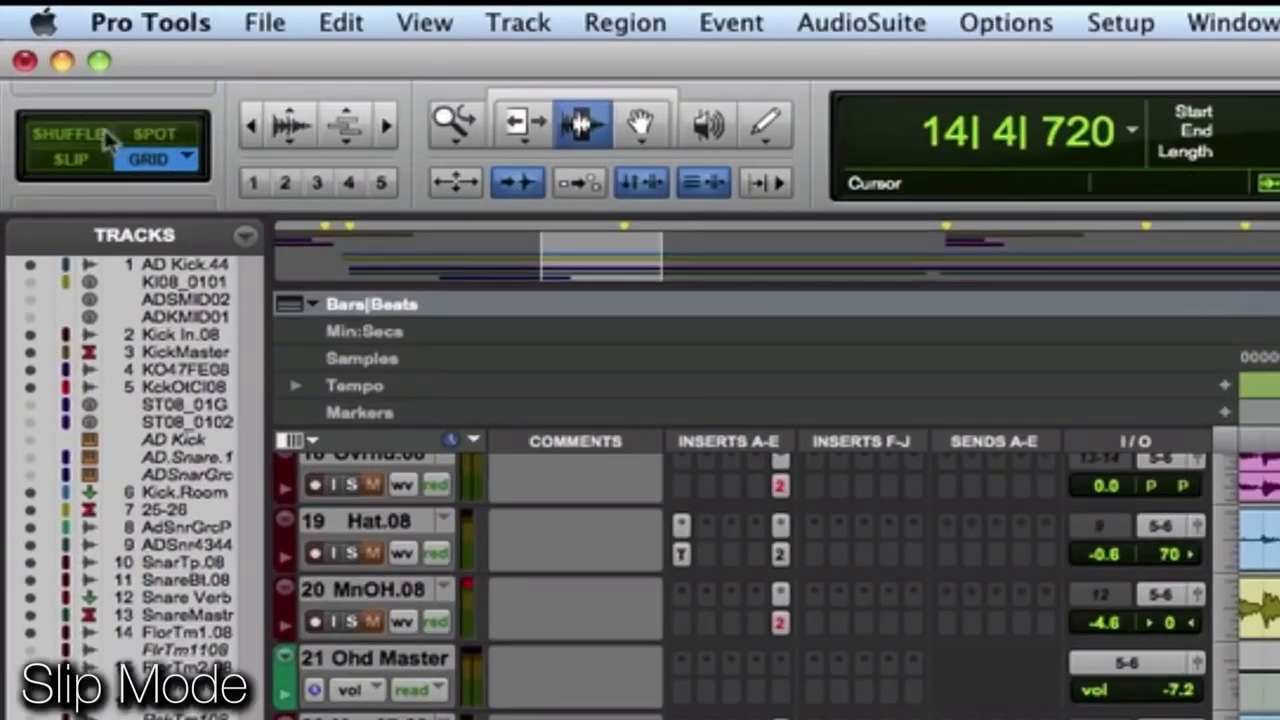
- Select the phrase at 13|4|848 on both bass tracks using Slip mode, try copying it to 14|4|848, and undo the copy
{"action": "left_click", "coordinate": [86, 164]}
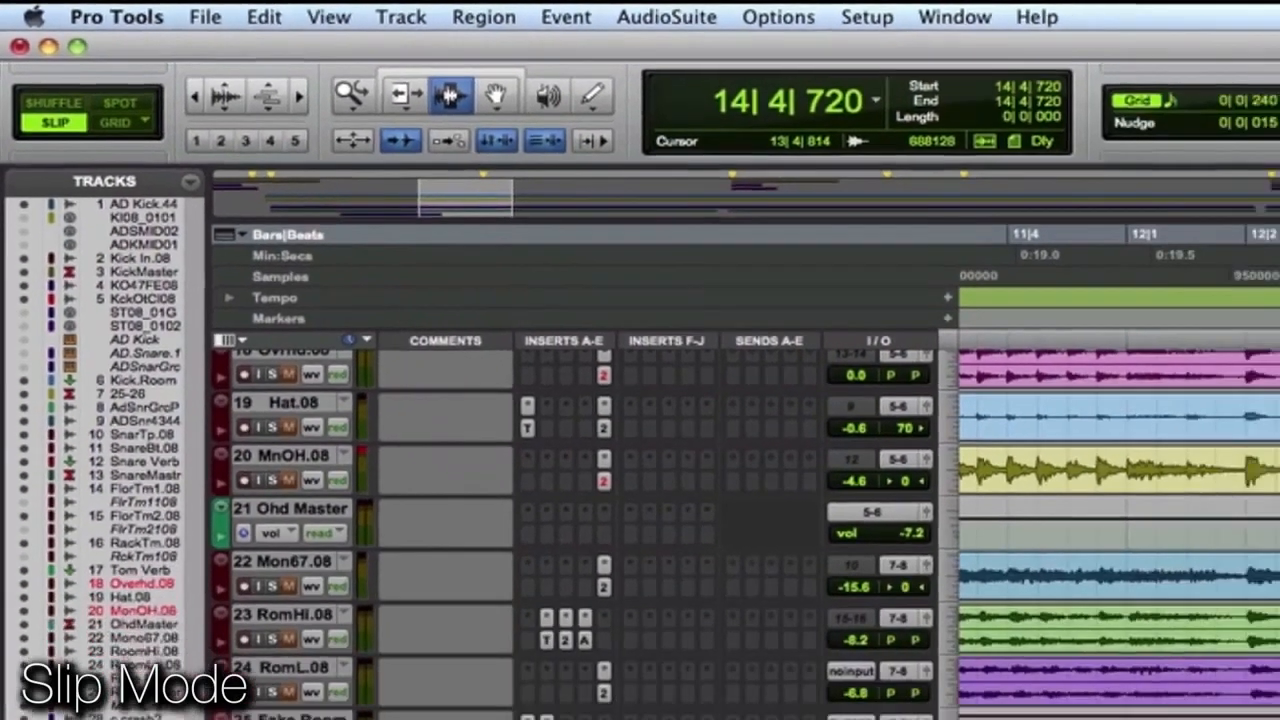
{"action": "left_click_drag", "start_coordinate": [756, 403], "coordinate": [868, 403]}
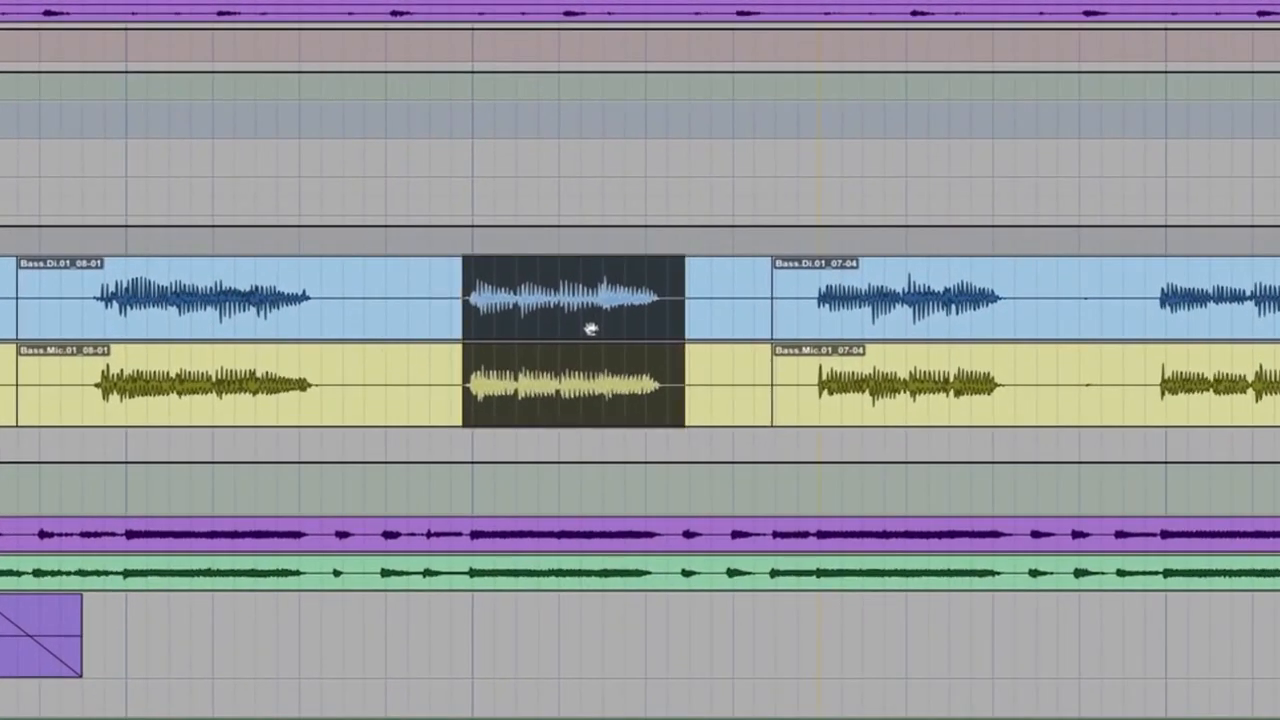
{"action": "left_click_drag", "start_coordinate": [591, 329], "coordinate": [778, 321]}
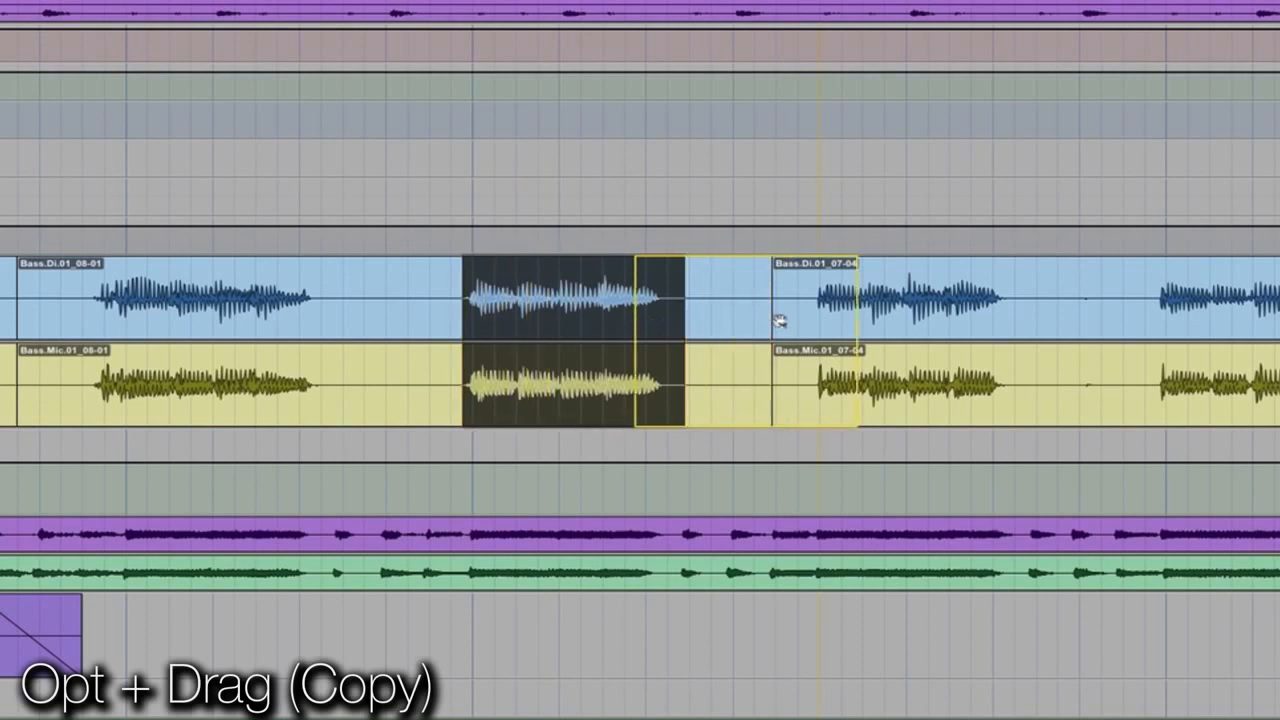
{"action": "left_click_drag", "start_coordinate": [786, 320], "coordinate": [510, 300]}
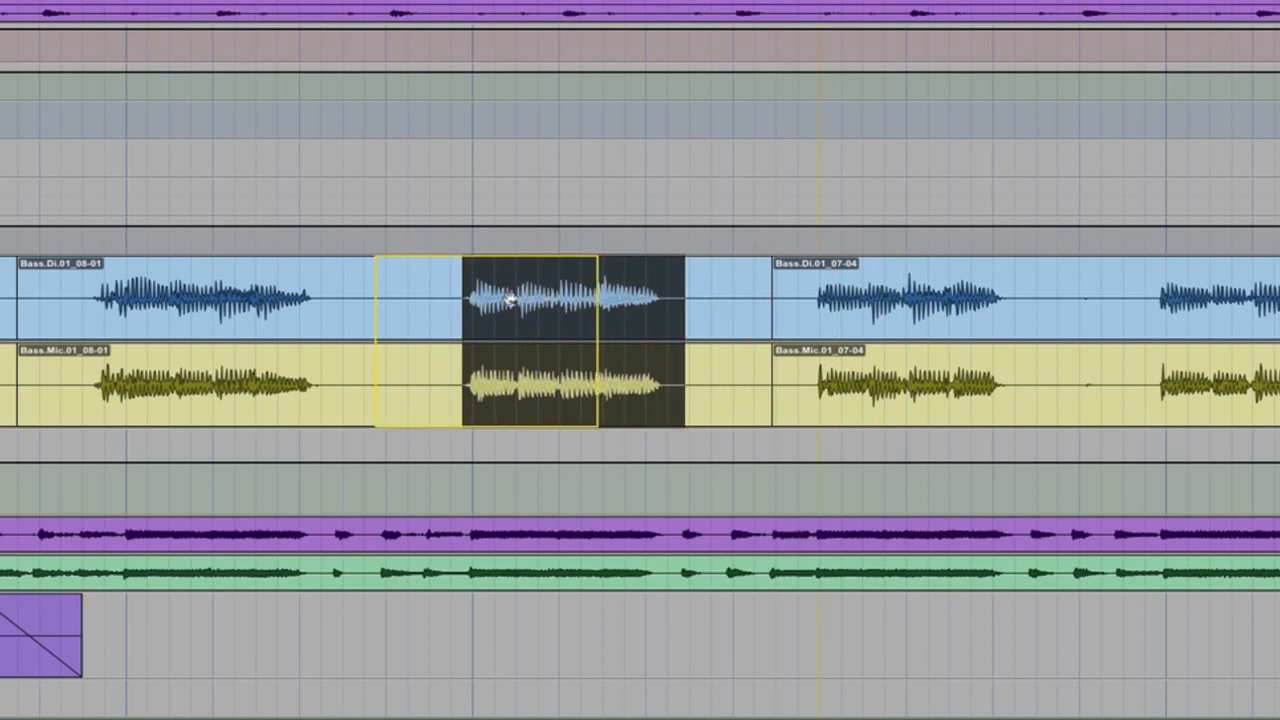
{"action": "left_click_drag", "start_coordinate": [525, 299], "coordinate": [604, 287]}
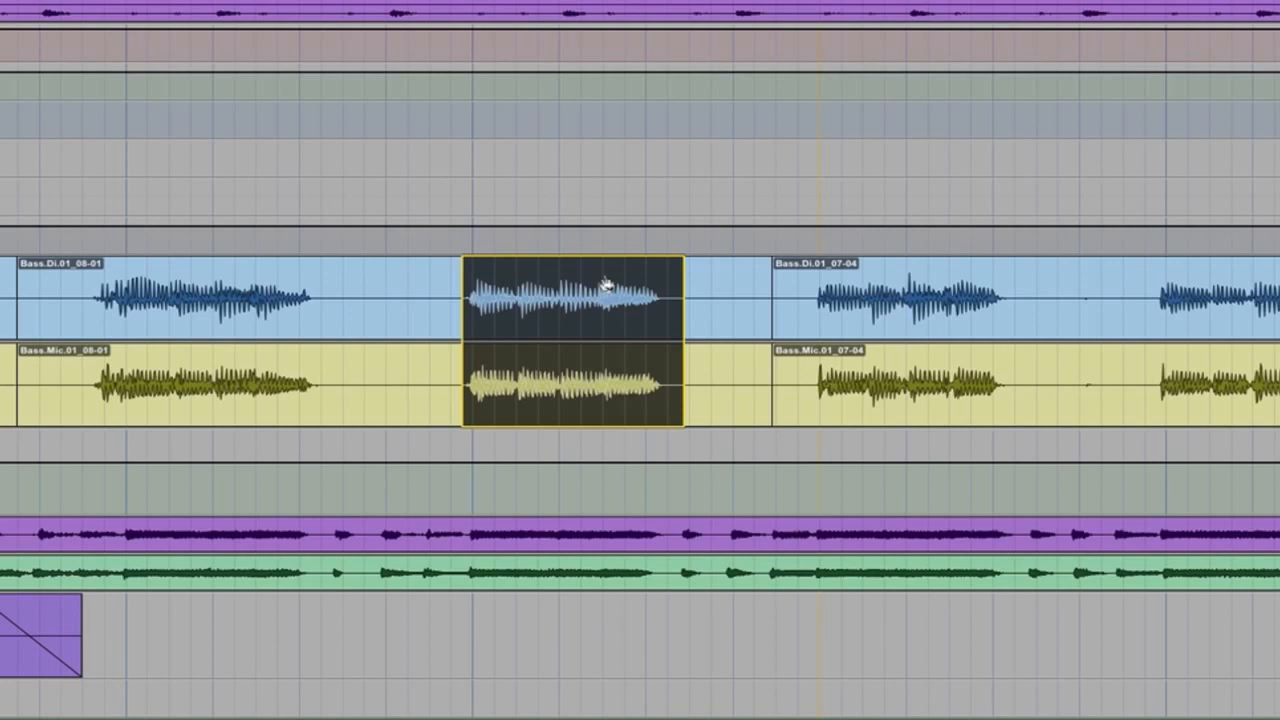
{"action": "left_click_drag", "start_coordinate": [606, 285], "coordinate": [948, 308]}
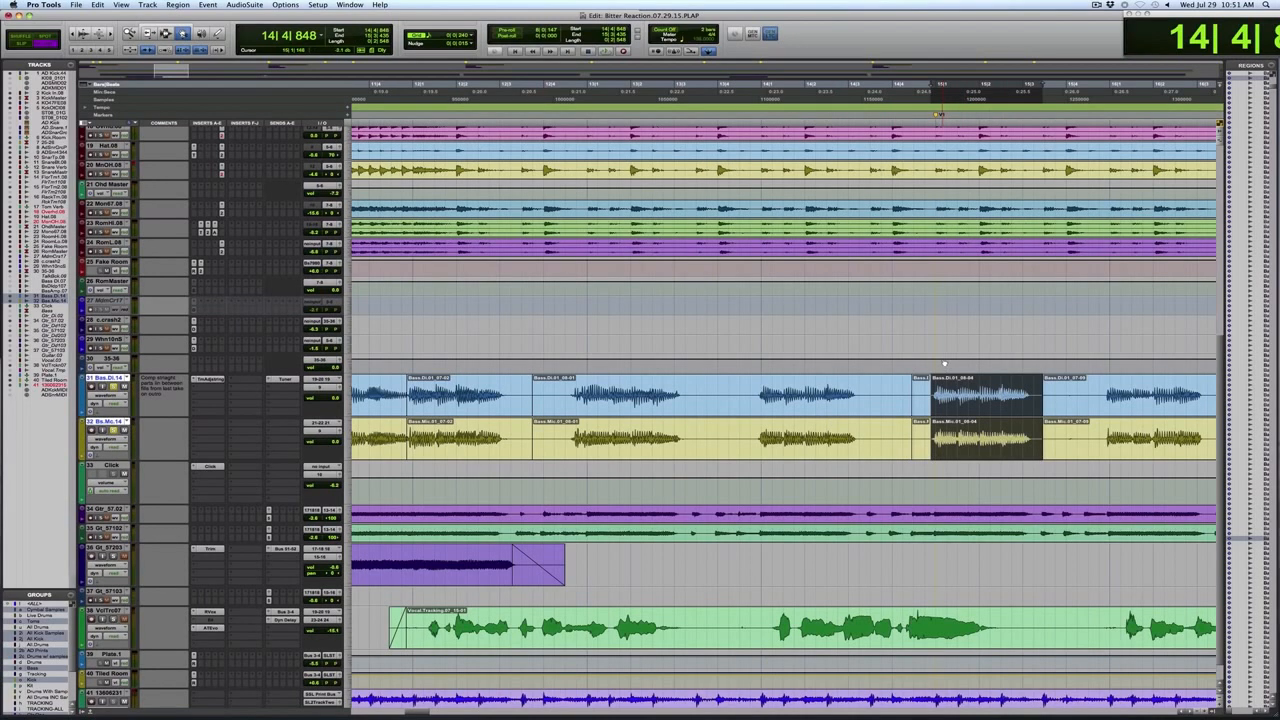
{"action": "key", "text": "super+z"}
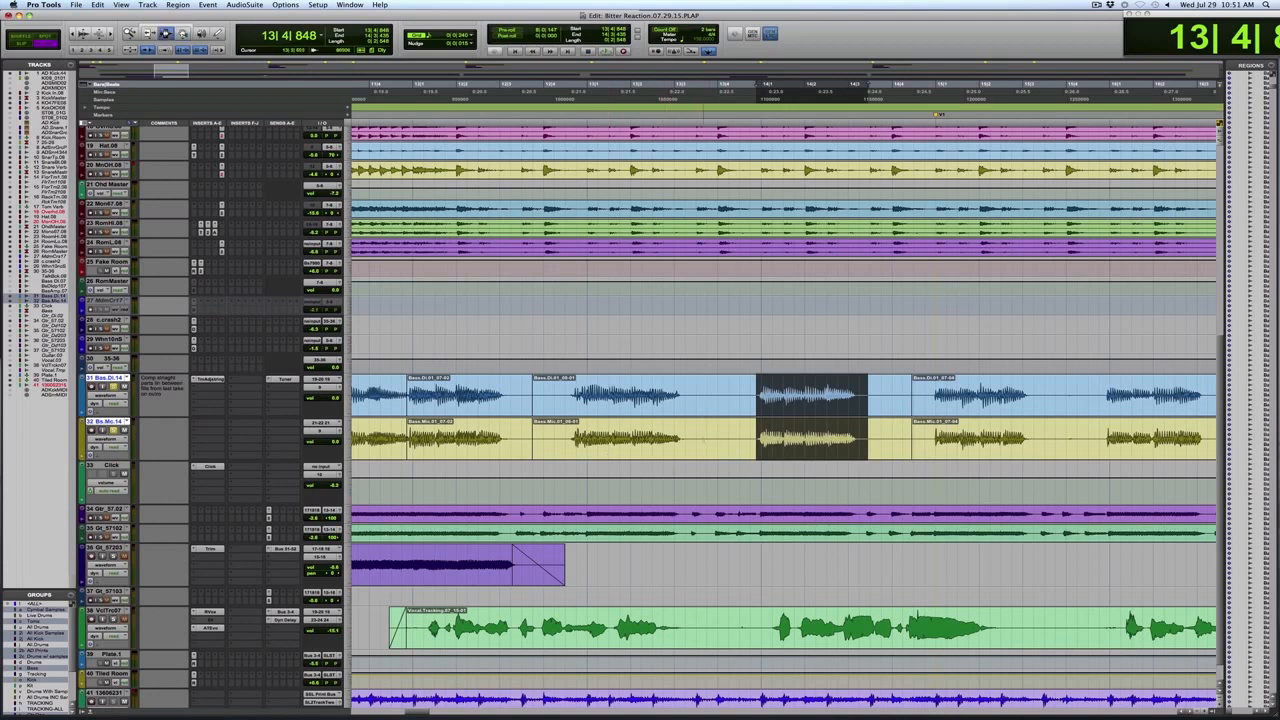
- Select the VclTrc07 vocal phrase starting at 40|1|000 and play it back
{"action": "key", "text": "r"}
{"action": "key", "text": "r"}
{"action": "key", "text": "r"}
{"action": "key", "text": "r"}
{"action": "scroll", "coordinate": [749, 589], "scroll_direction": "down", "scroll_amount": 1}
{"action": "left_click_drag", "start_coordinate": [742, 589], "coordinate": [936, 567]}
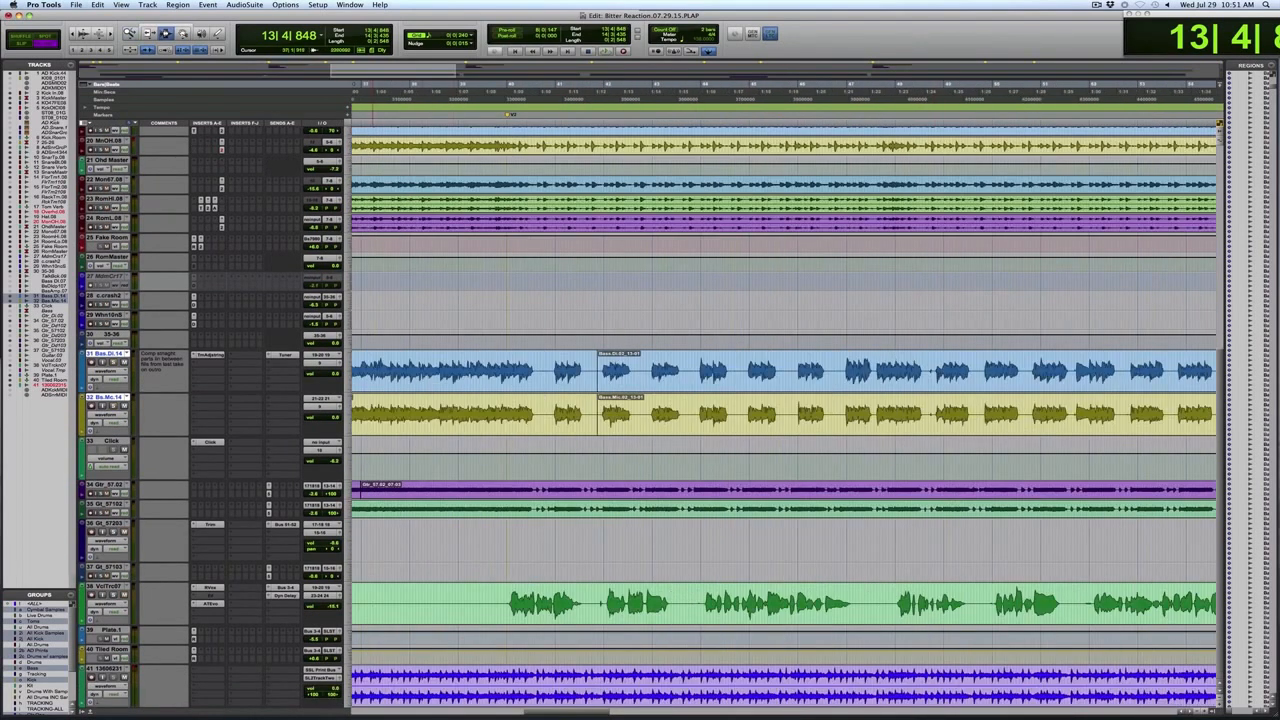
{"action": "left_click_drag", "start_coordinate": [507, 596], "coordinate": [594, 600]}
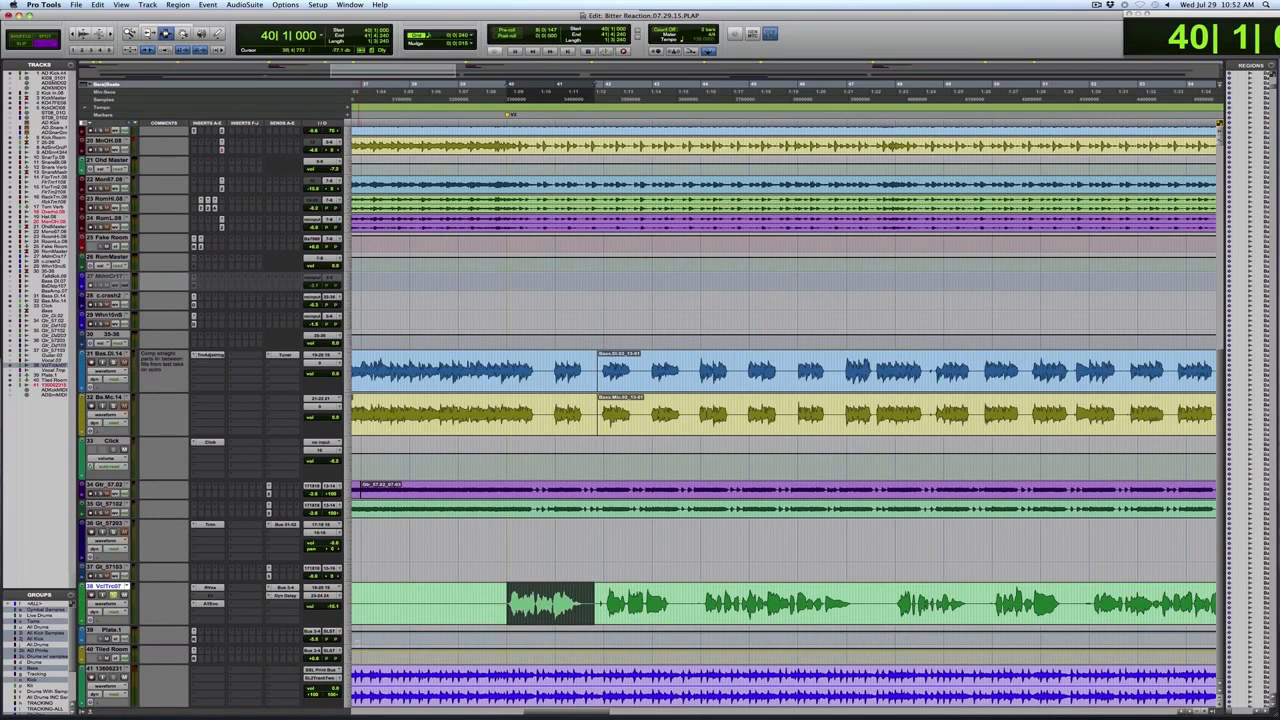
{"action": "key", "text": "space"}
{"action": "key", "text": "F5"}
{"action": "left_click_drag", "start_coordinate": [463, 604], "coordinate": [717, 571]}
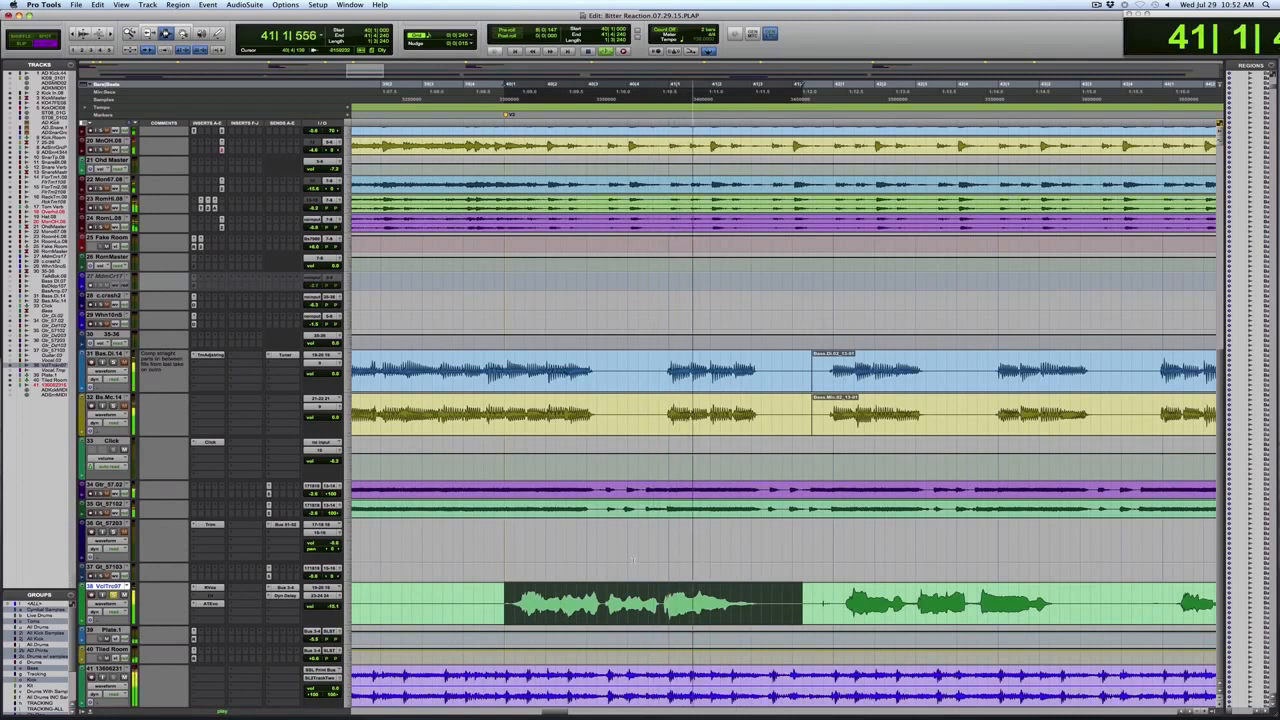
- Enlarge the Plate.1 and Tiled Room tracks and play back the VclTrc07 selection from 40|1|000 to 41|4|720
{"action": "left_click_drag", "start_coordinate": [658, 600], "coordinate": [822, 596]}
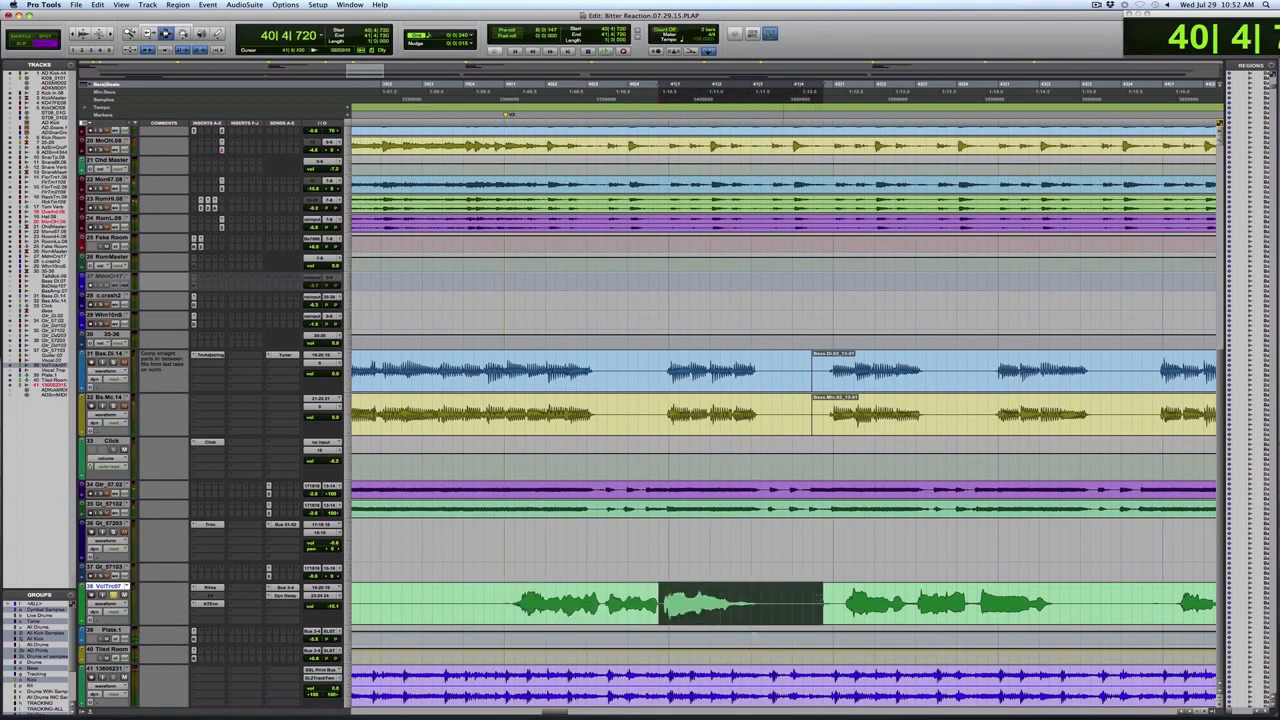
{"action": "left_click", "coordinate": [347, 639]}
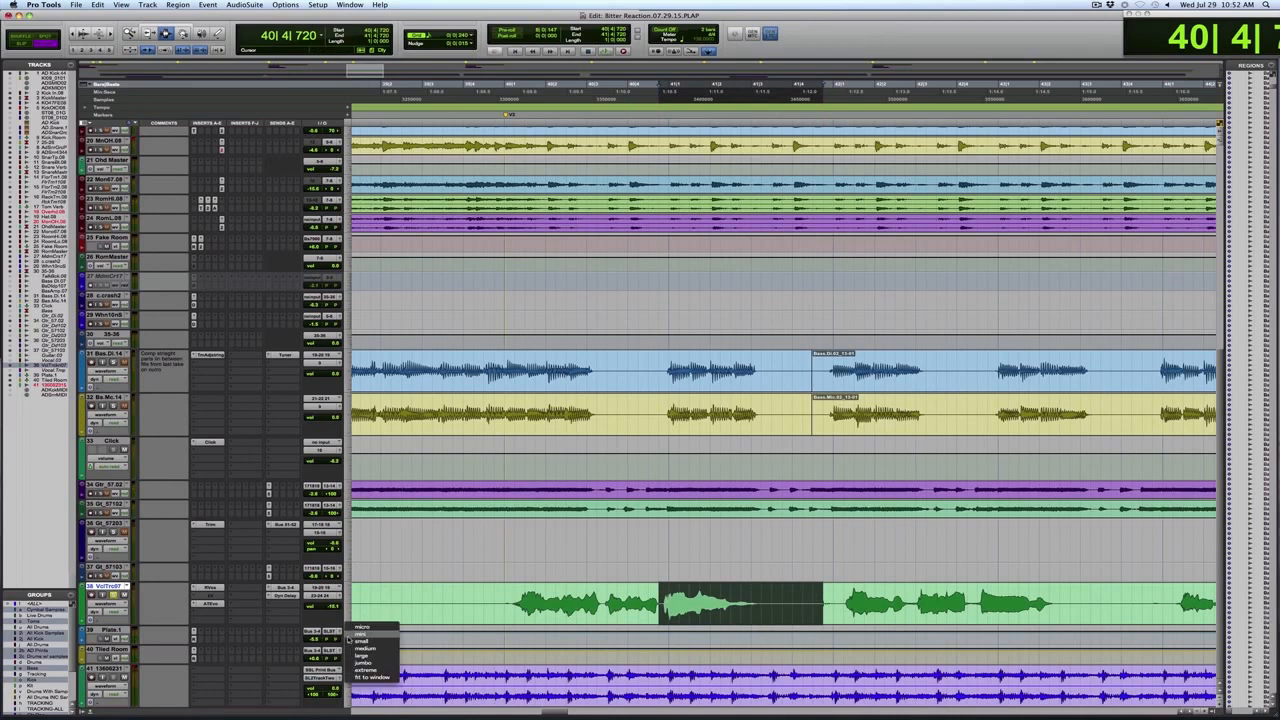
{"action": "left_click", "coordinate": [497, 527]}
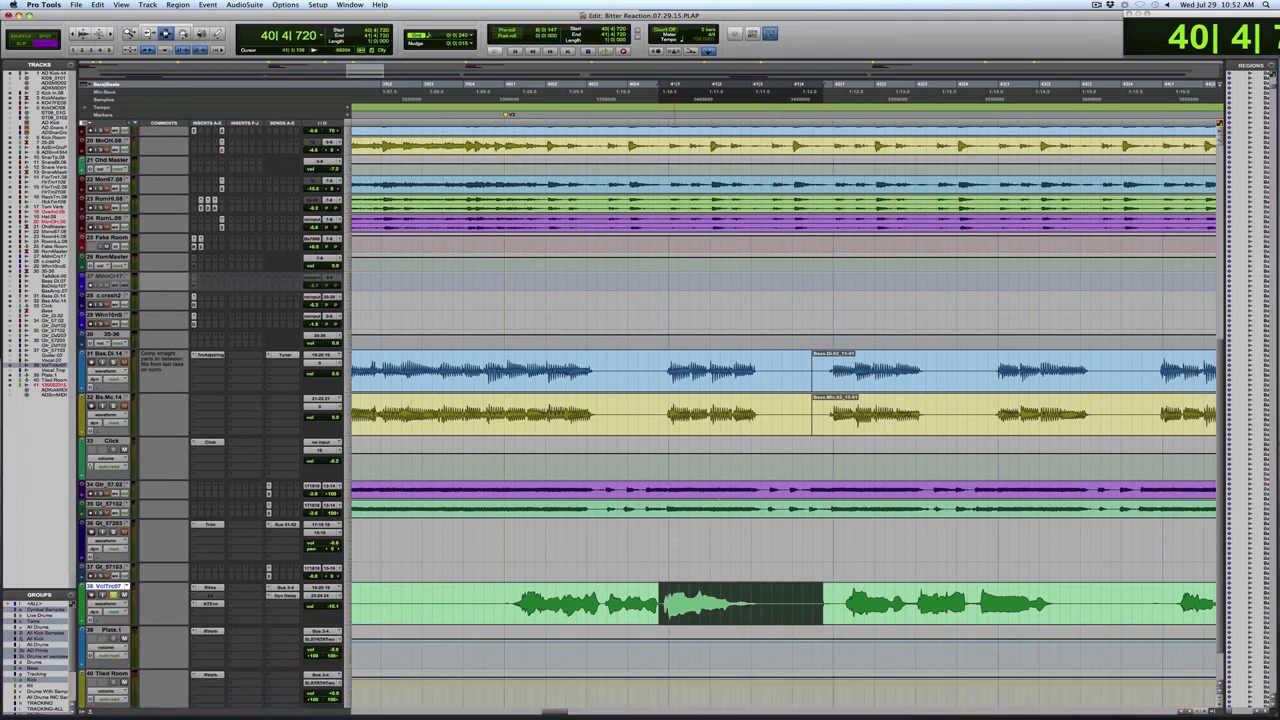
{"action": "scroll", "coordinate": [674, 548], "scroll_direction": "down", "scroll_amount": 3}
{"action": "left_click", "coordinate": [506, 115], "text": "shift"}
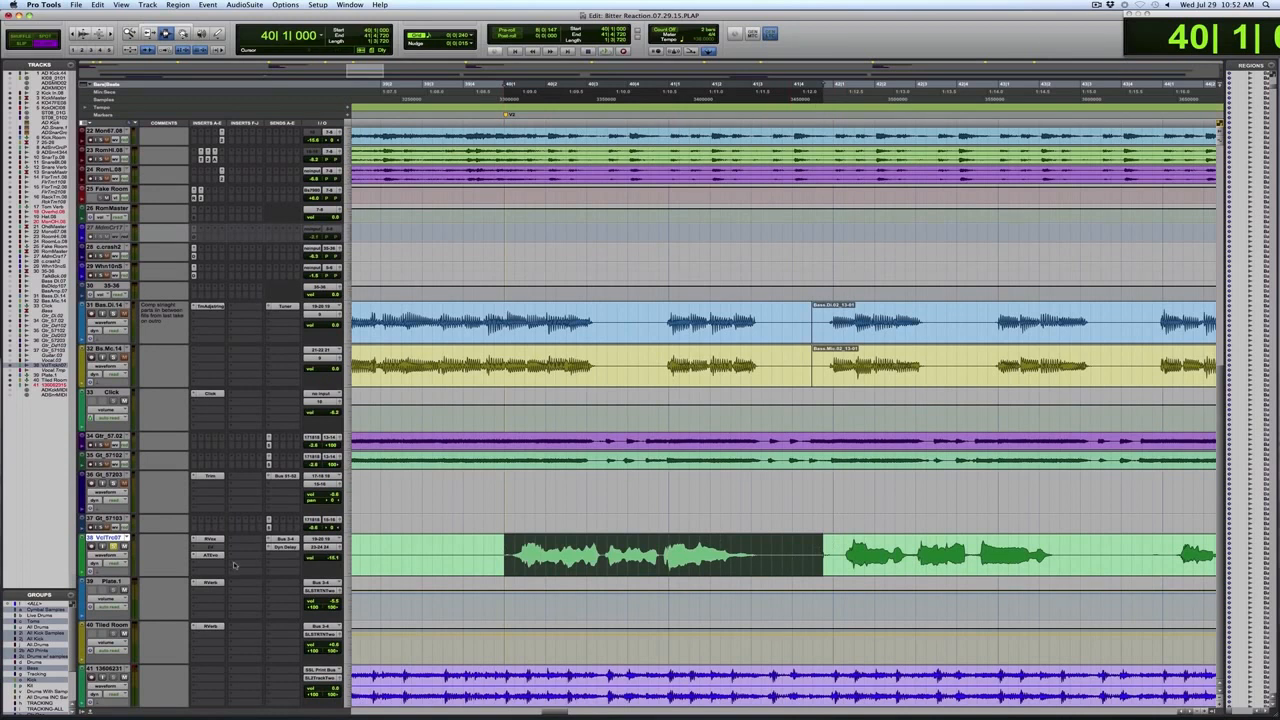
{"action": "key", "text": "space"}
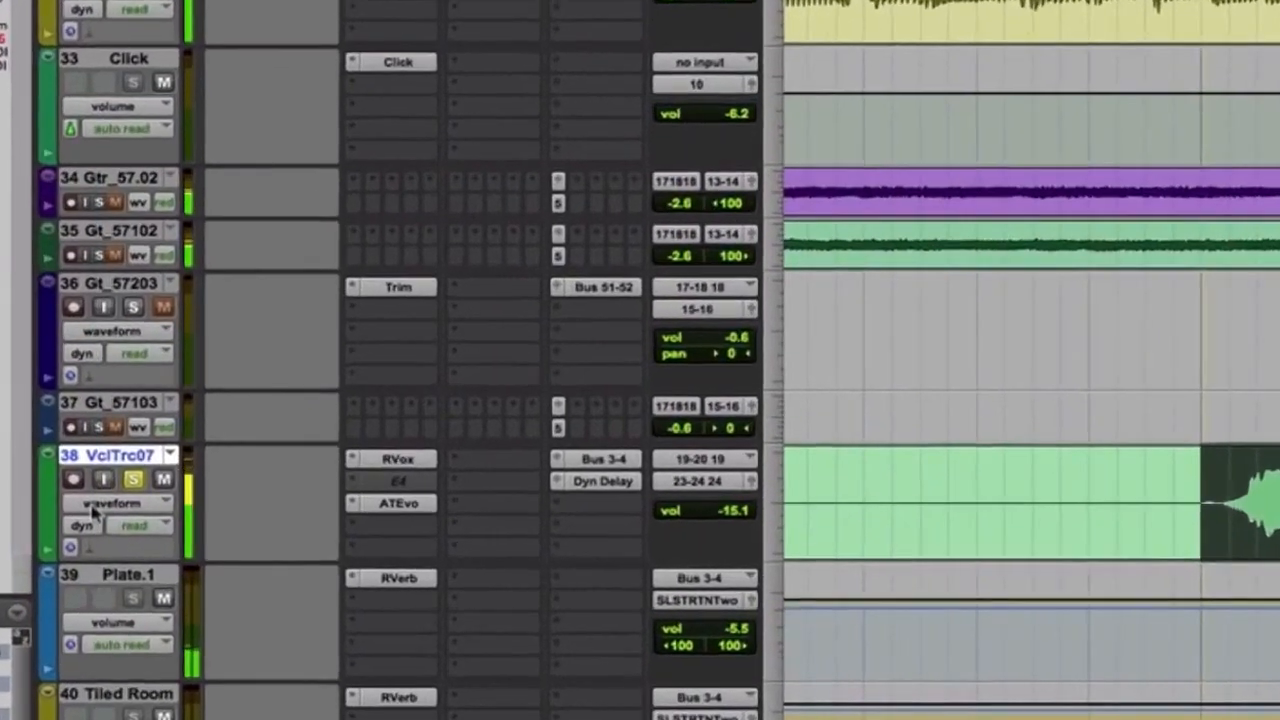
- Show the Bus 3-4 send level automation on VclTrc07 and shape it into a rising ramp over the tail of the phrase's last word
{"action": "left_click", "coordinate": [91, 508]}
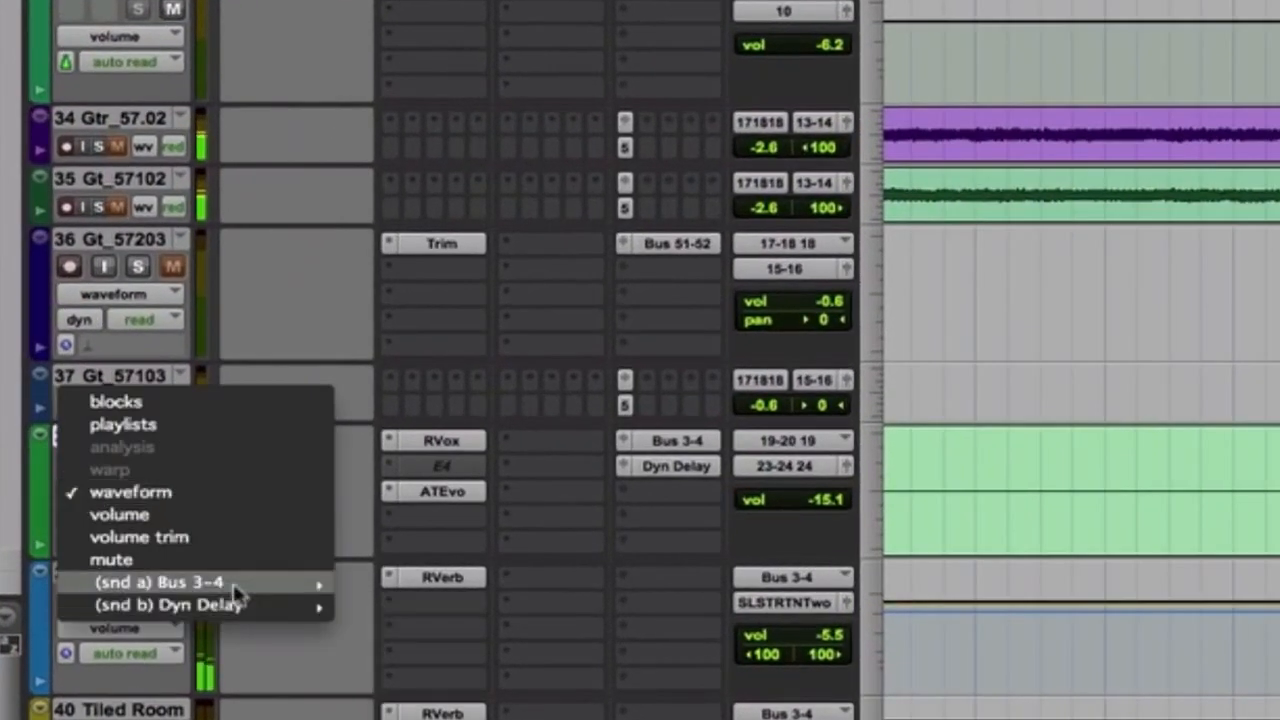
{"action": "mouse_move", "coordinate": [212, 586]}
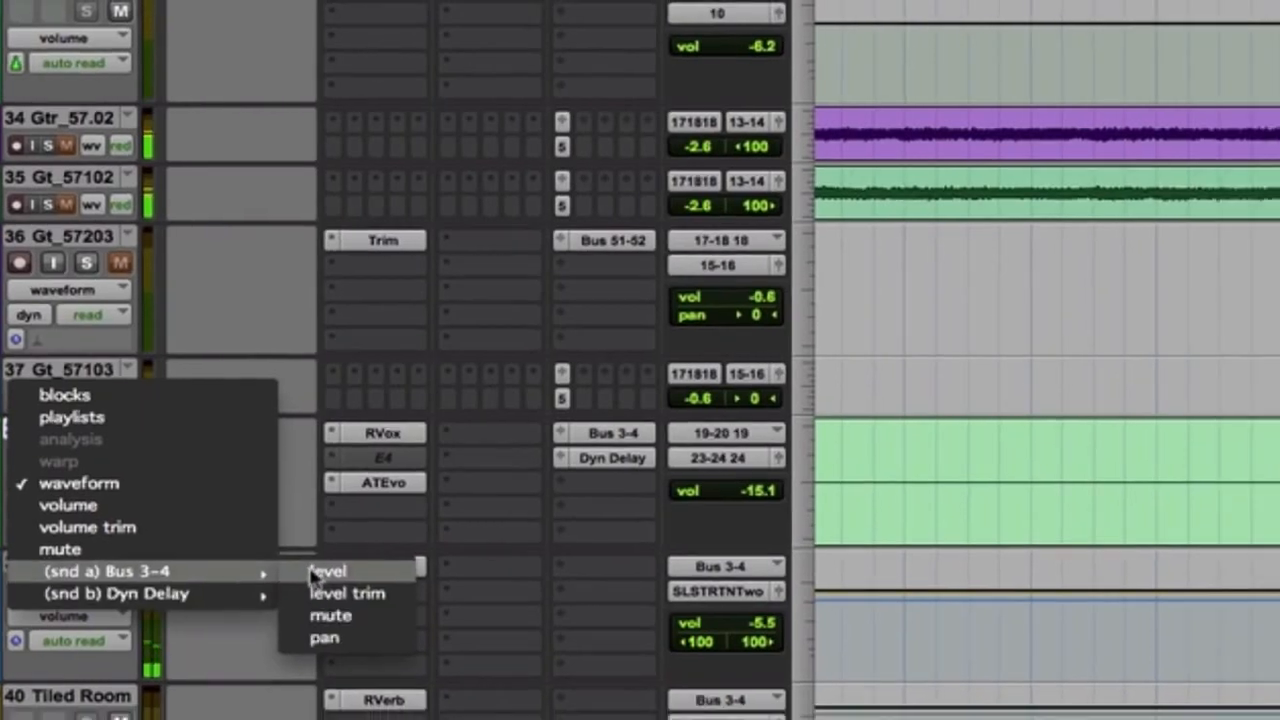
{"action": "left_click", "coordinate": [380, 582]}
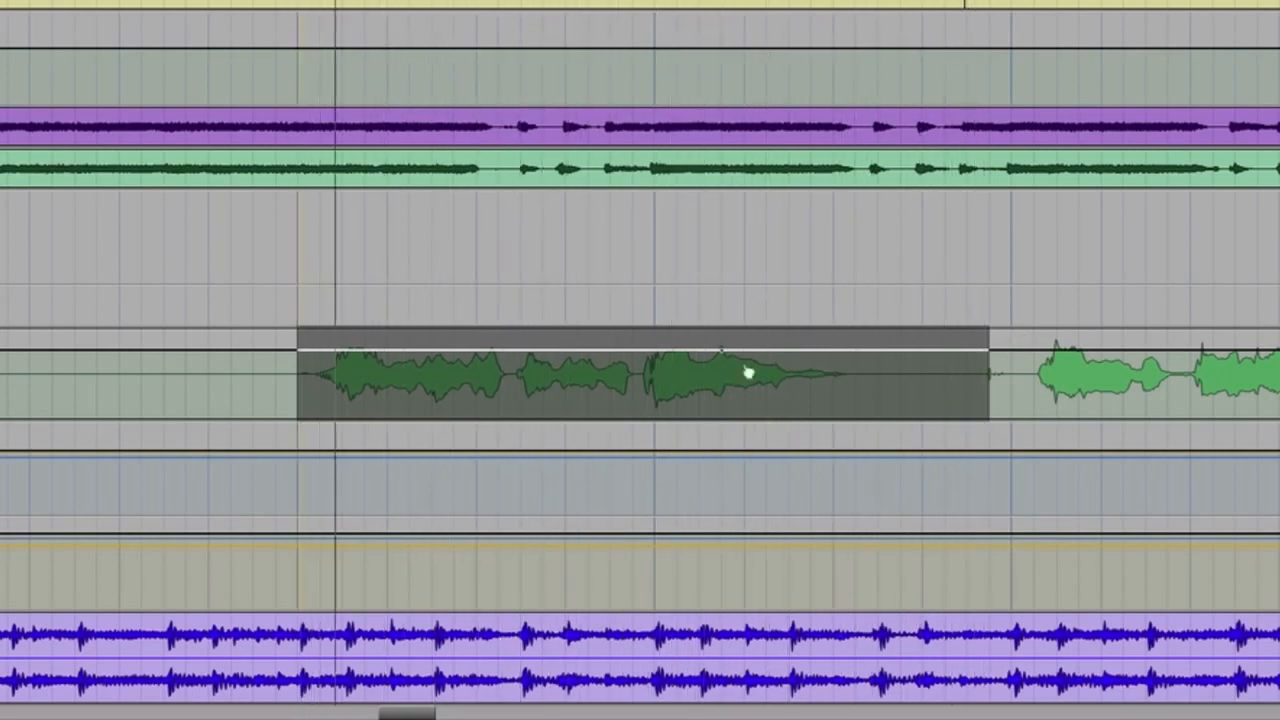
{"action": "left_click", "coordinate": [700, 390]}
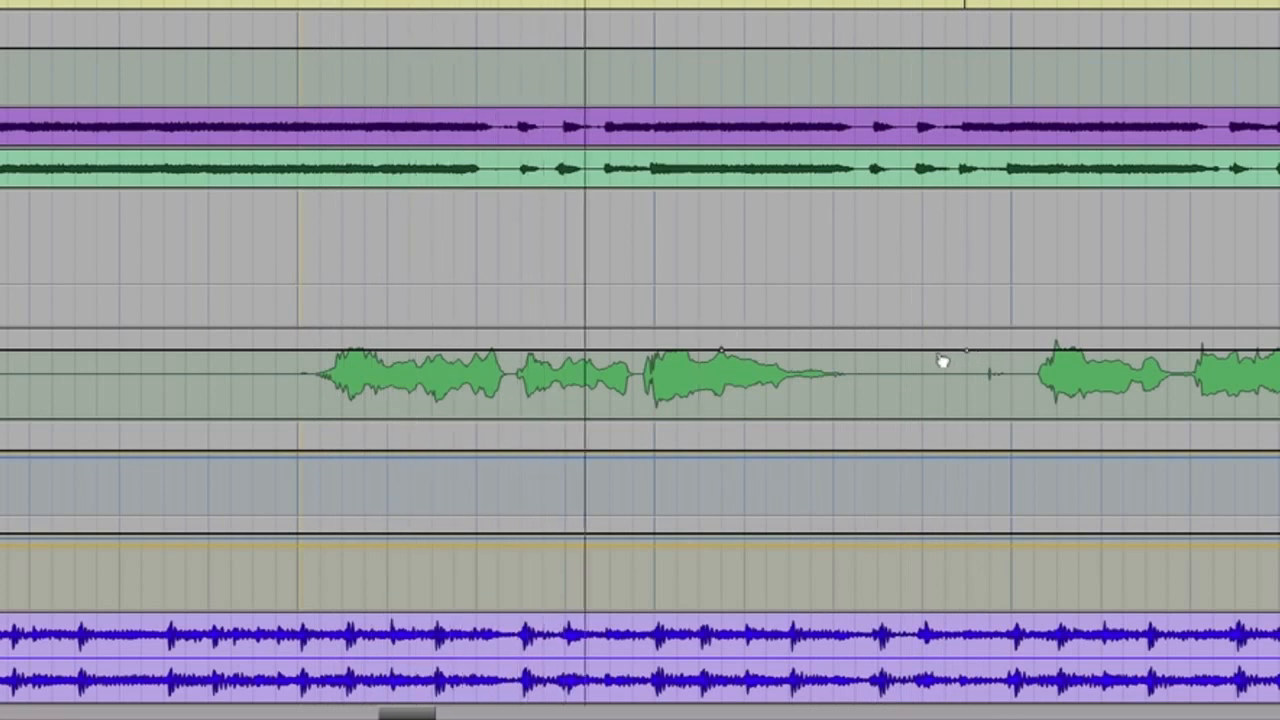
{"action": "left_click_drag", "start_coordinate": [941, 356], "coordinate": [922, 328]}
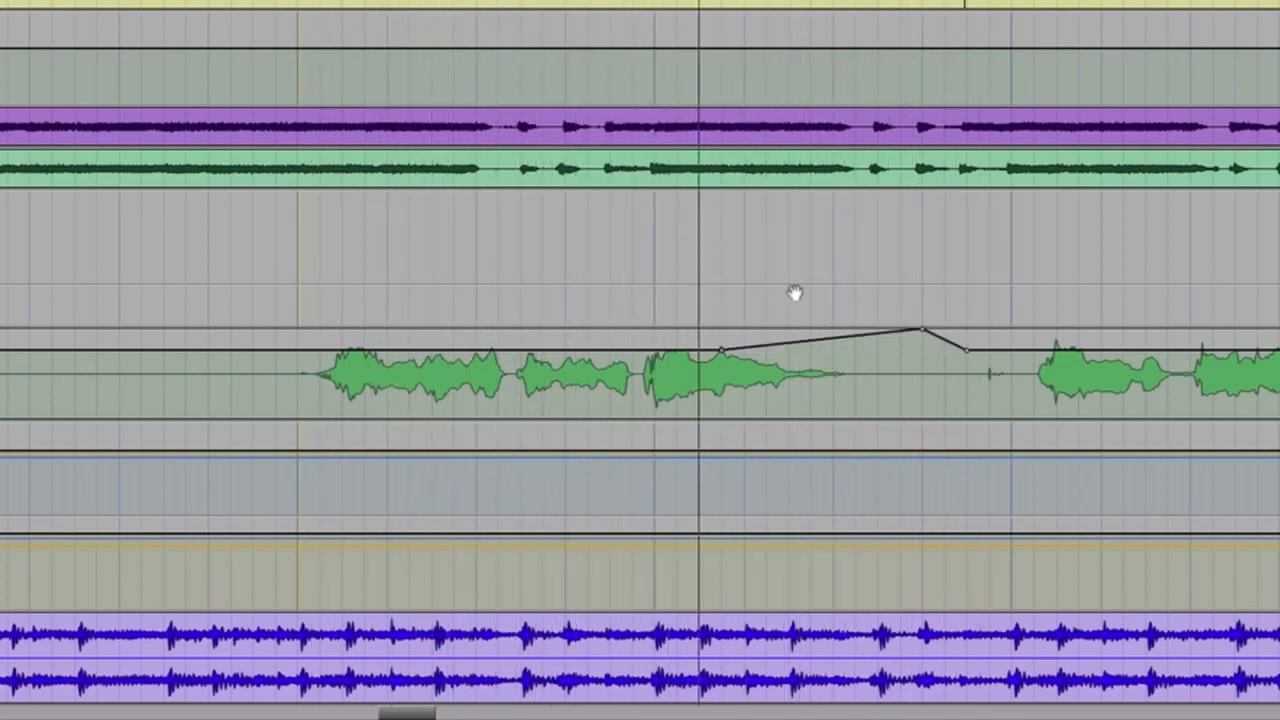
- Curve the VclTrc07 send-level ramp with extra breakpoints and draw a matching curved volume rise on Plate.1 and Tiled Room
{"action": "left_click_drag", "start_coordinate": [792, 342], "coordinate": [835, 331]}
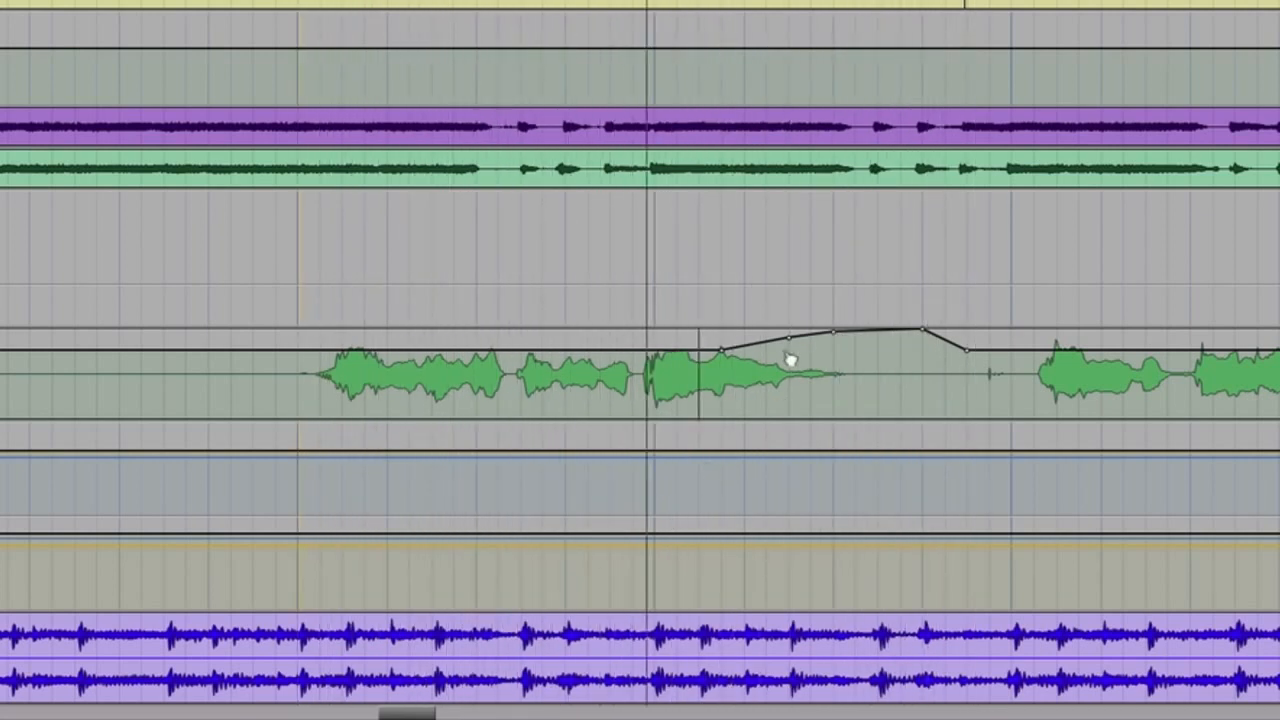
{"action": "left_click", "coordinate": [700, 453]}
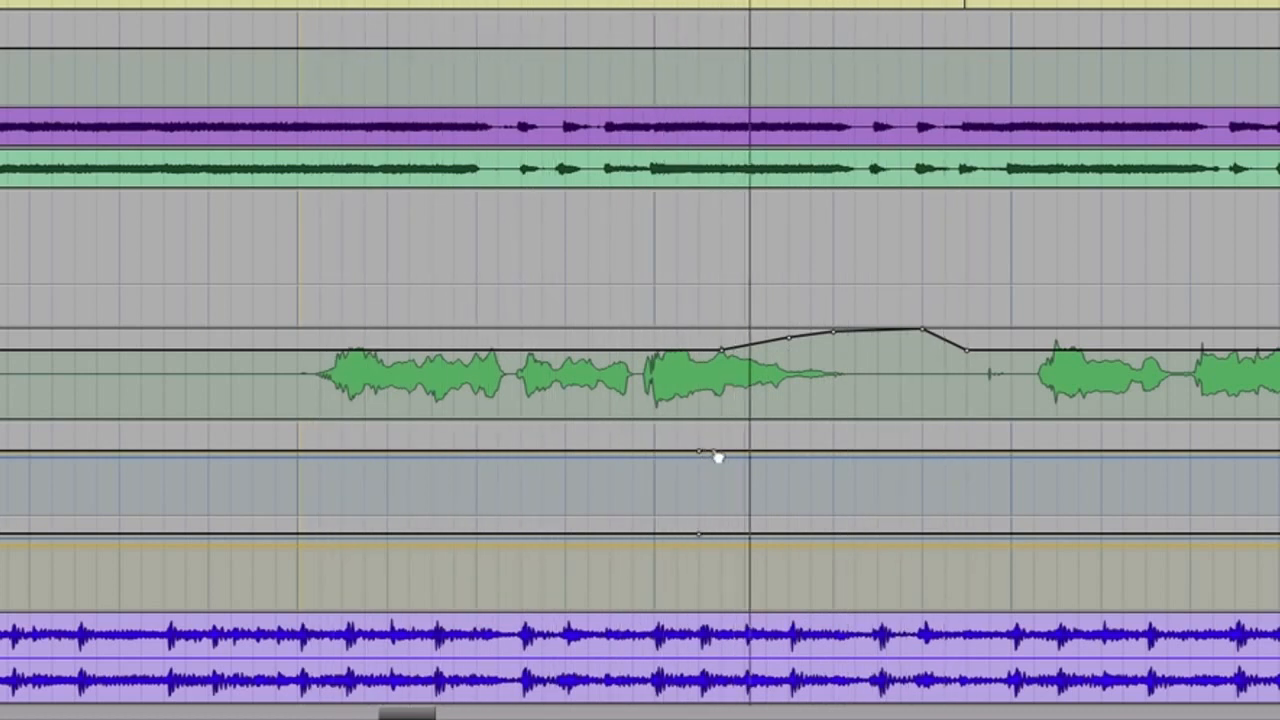
{"action": "left_click", "coordinate": [990, 453]}
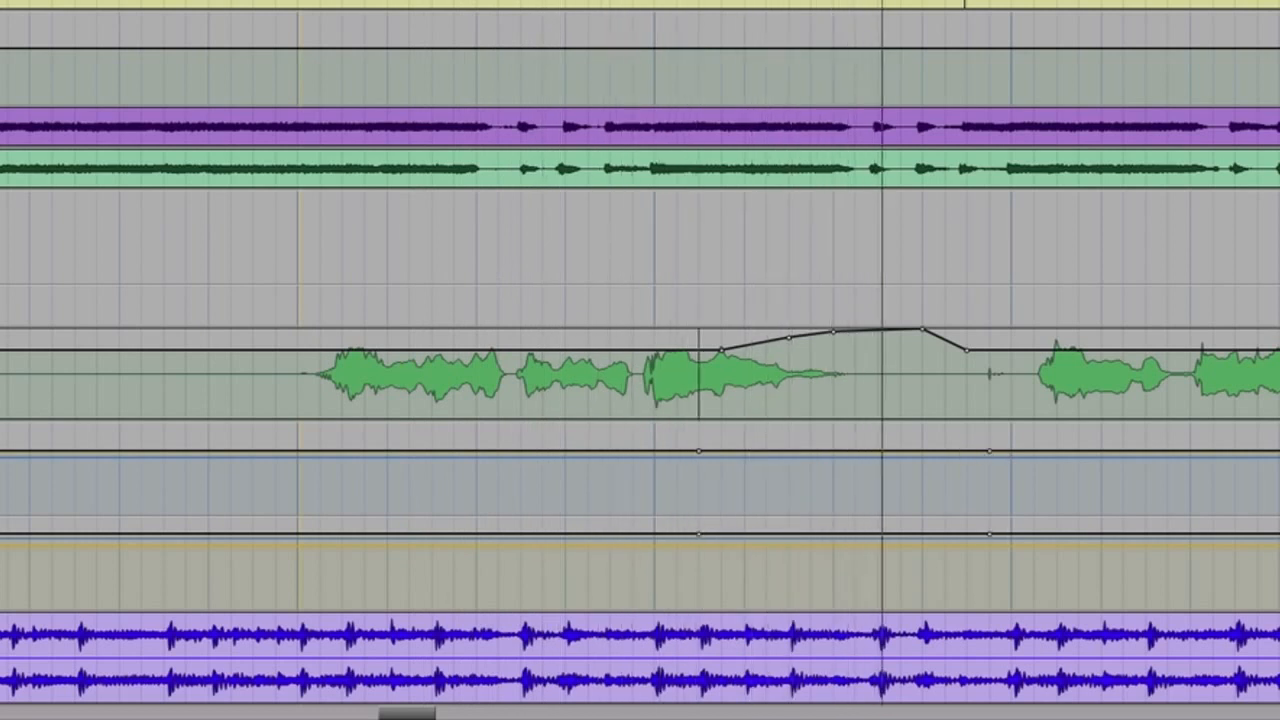
{"action": "left_click", "coordinate": [966, 453]}
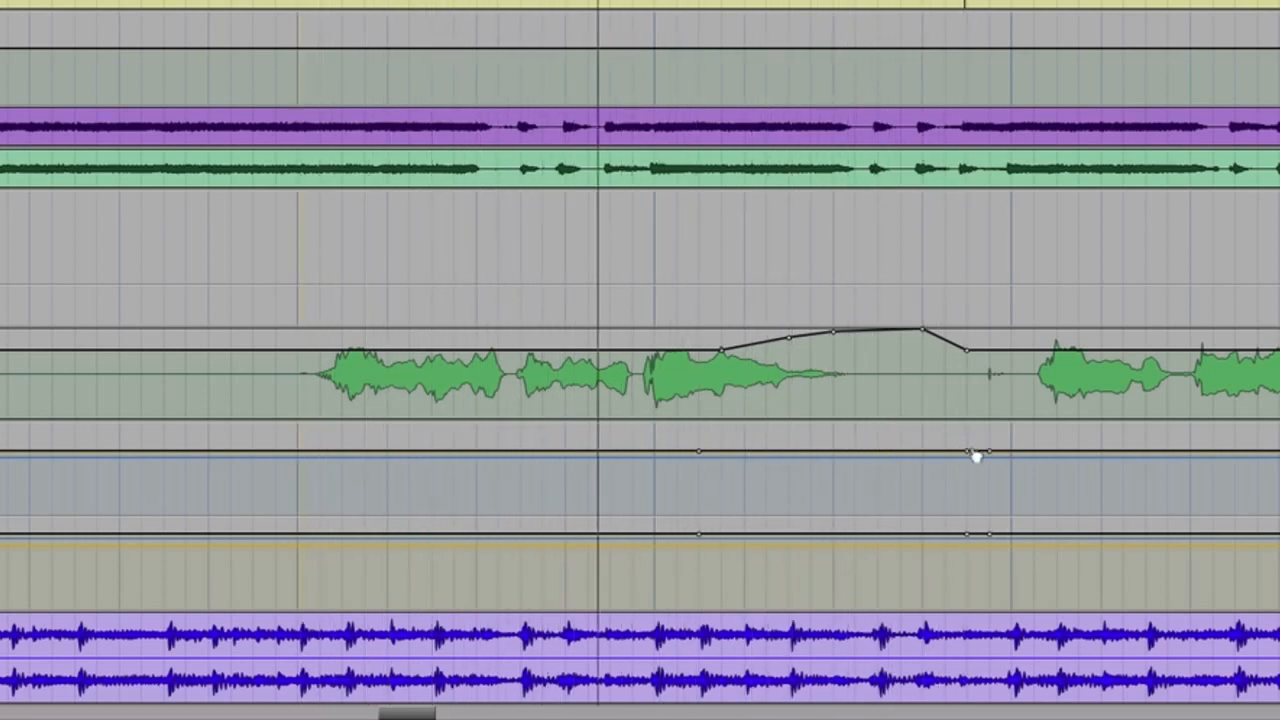
{"action": "left_click_drag", "start_coordinate": [971, 454], "coordinate": [970, 423]}
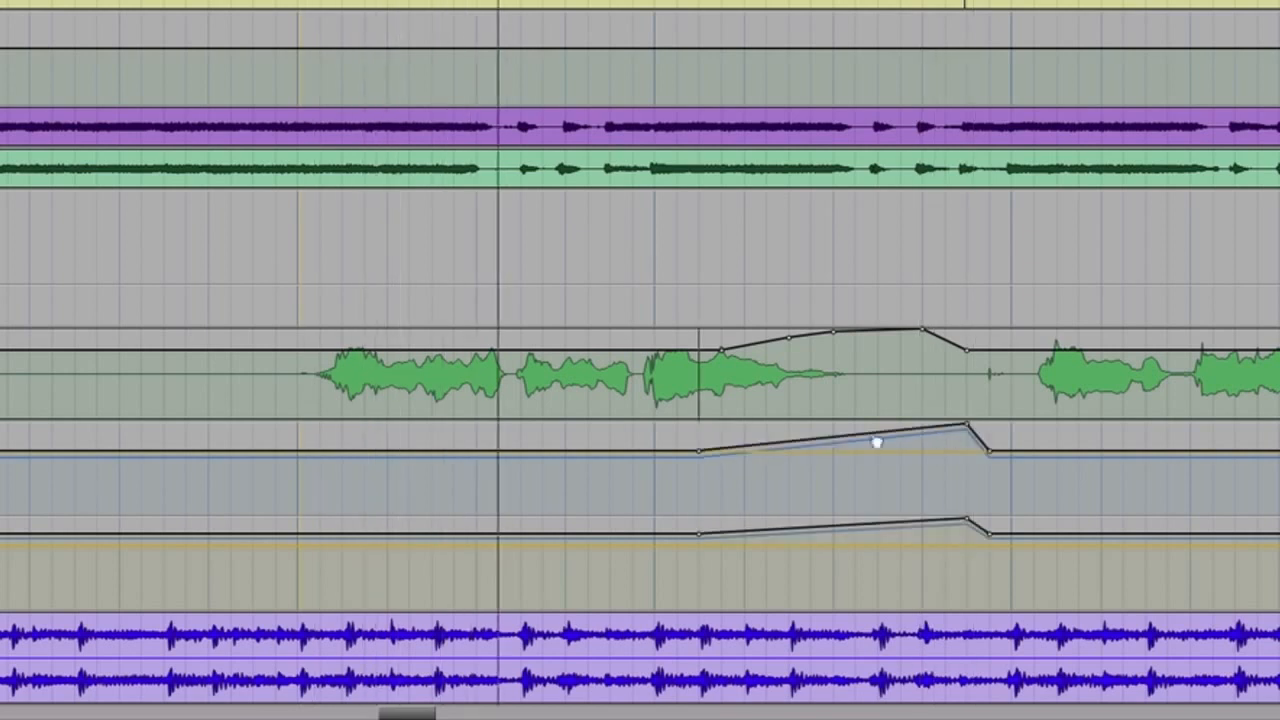
{"action": "left_click", "coordinate": [790, 441]}
{"action": "left_click_drag", "start_coordinate": [790, 441], "coordinate": [811, 428]}
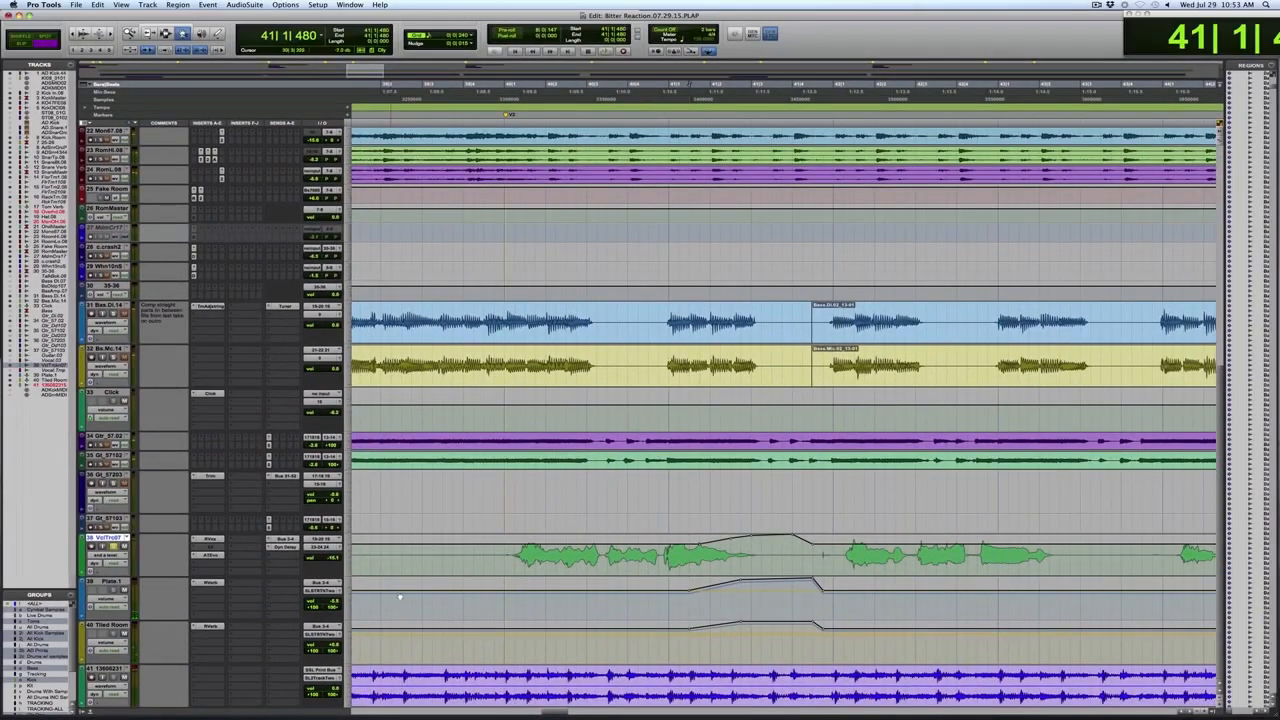
- Play back the vocal phrase from 40|1|000 with the send and reverb volume automation
{"action": "key", "text": "space"}
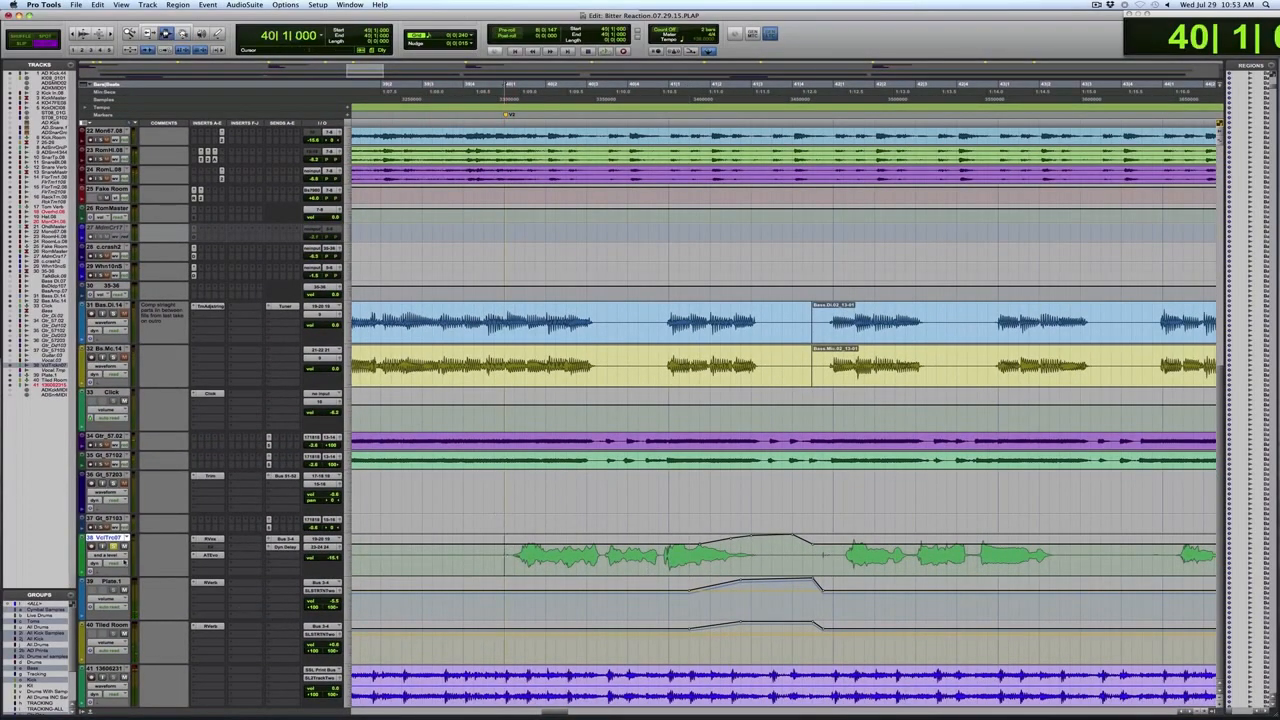
{"action": "key", "text": "space"}
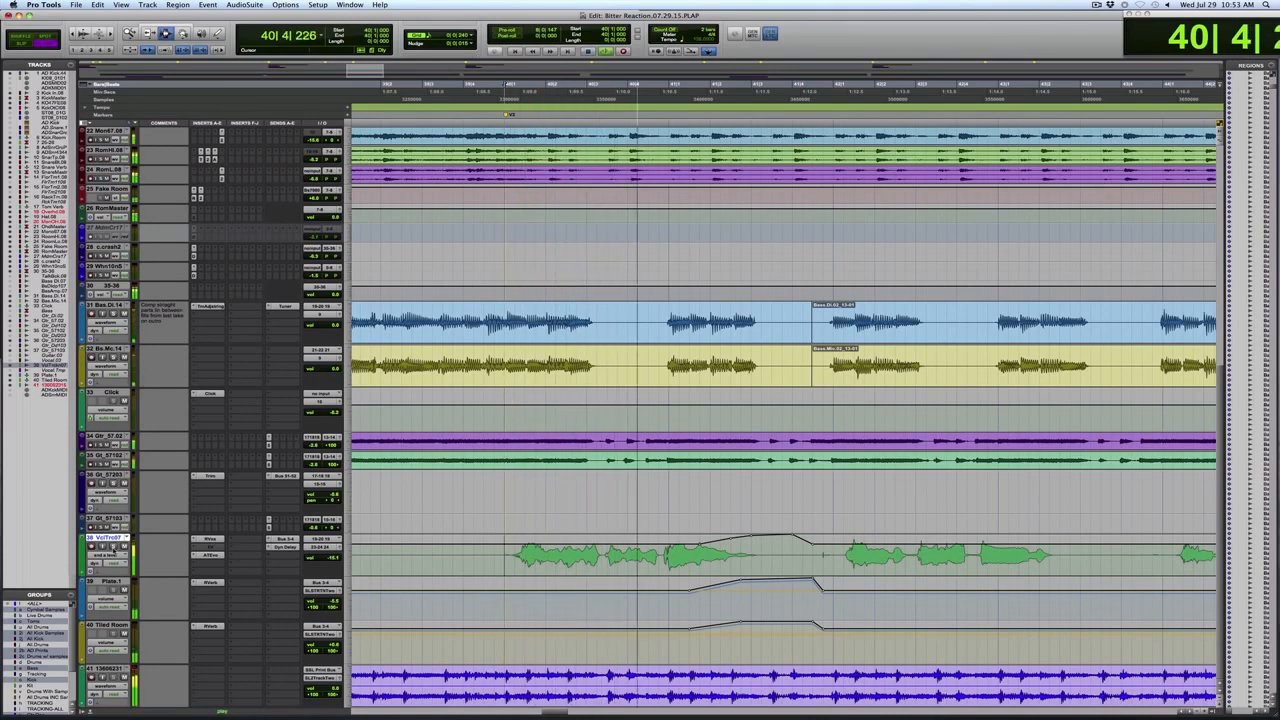
{"action": "key", "text": "space"}
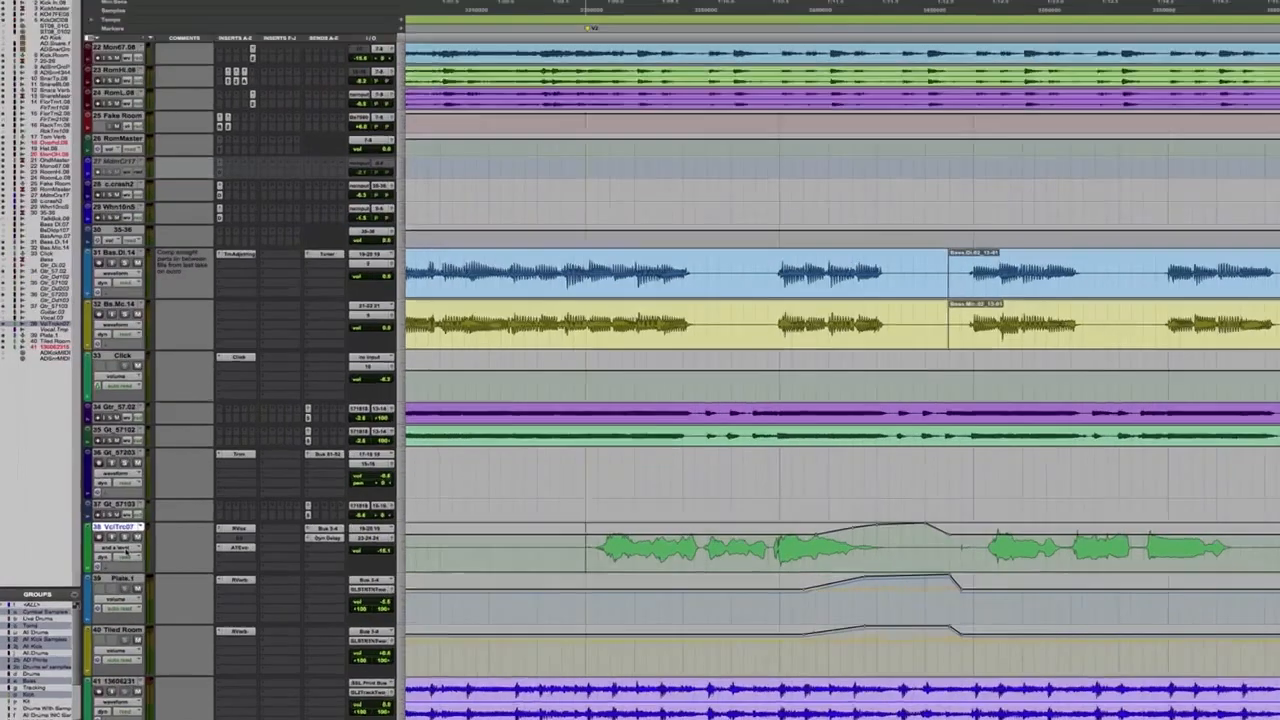
- Check which automation view VclTrc07 uses and open the fader window of its Bus 3-4 send
{"action": "left_click", "coordinate": [116, 556]}
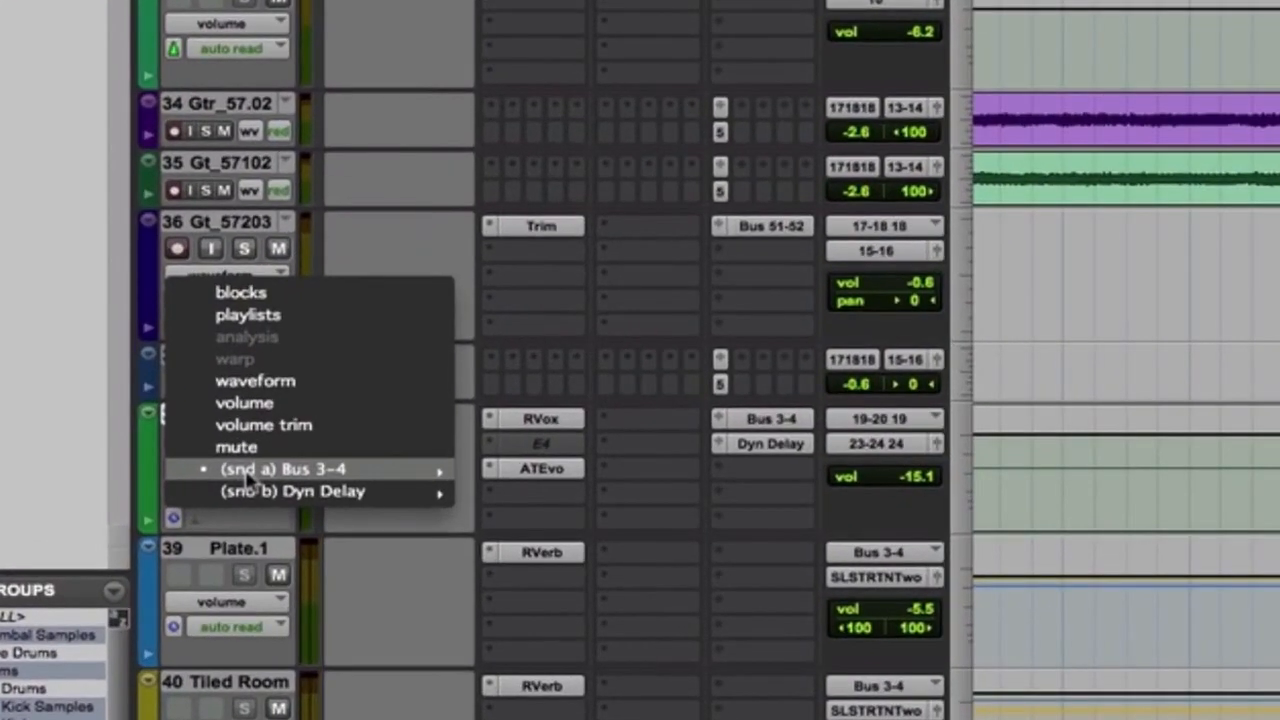
{"action": "left_click", "coordinate": [797, 423]}
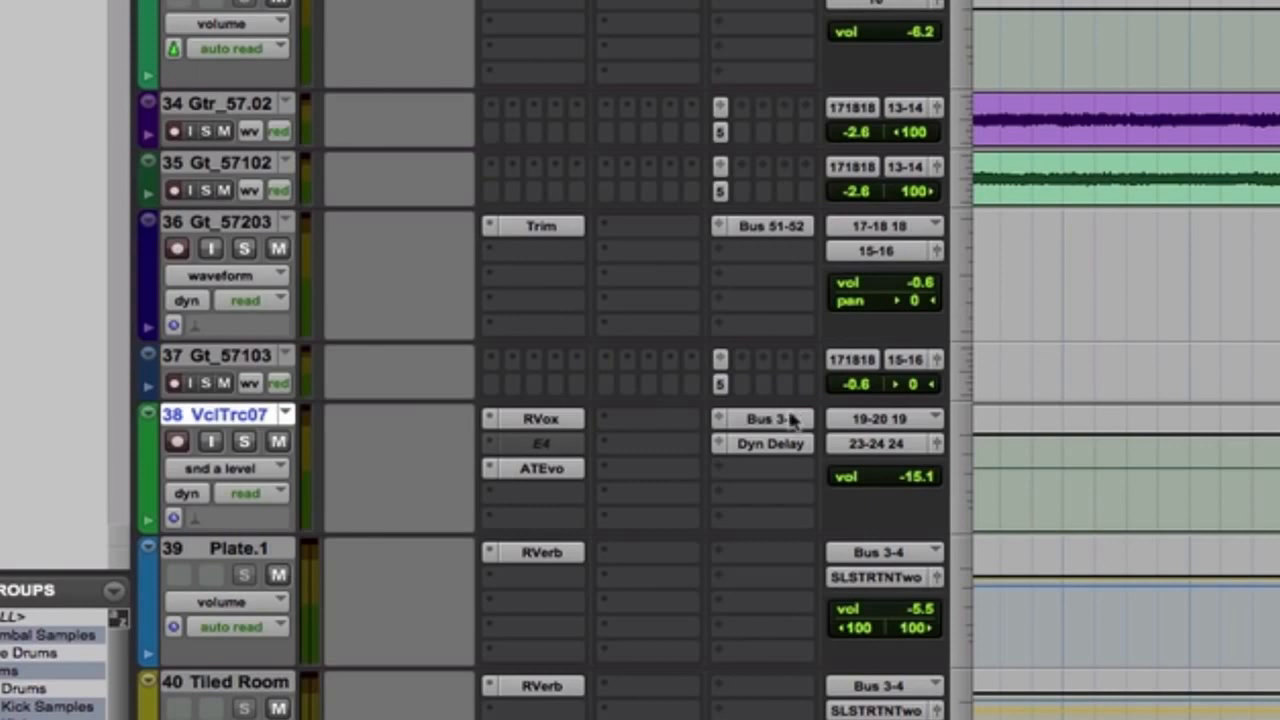
{"action": "left_click", "coordinate": [768, 419]}
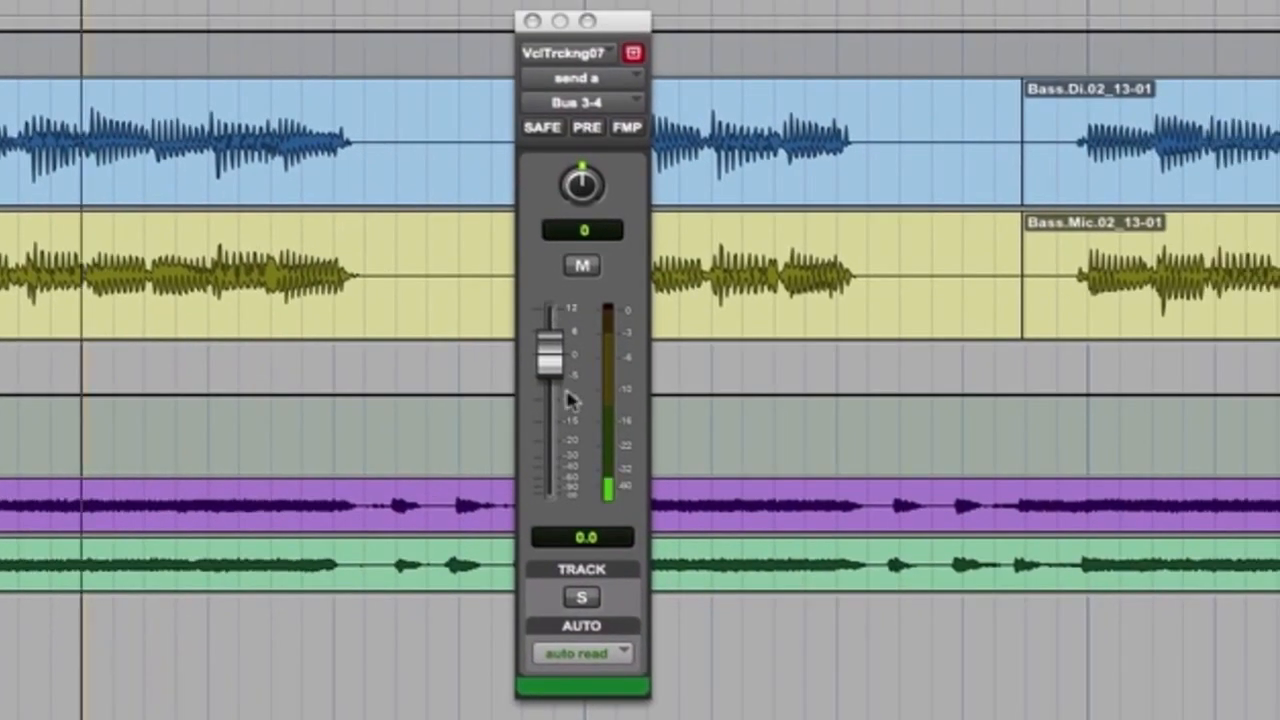
{"action": "mouse_move", "coordinate": [550, 355]}
{"action": "left_mouse_down"}
{"action": "mouse_move", "coordinate": [550, 316]}
{"action": "mouse_move", "coordinate": [550, 355]}
{"action": "left_mouse_up"}
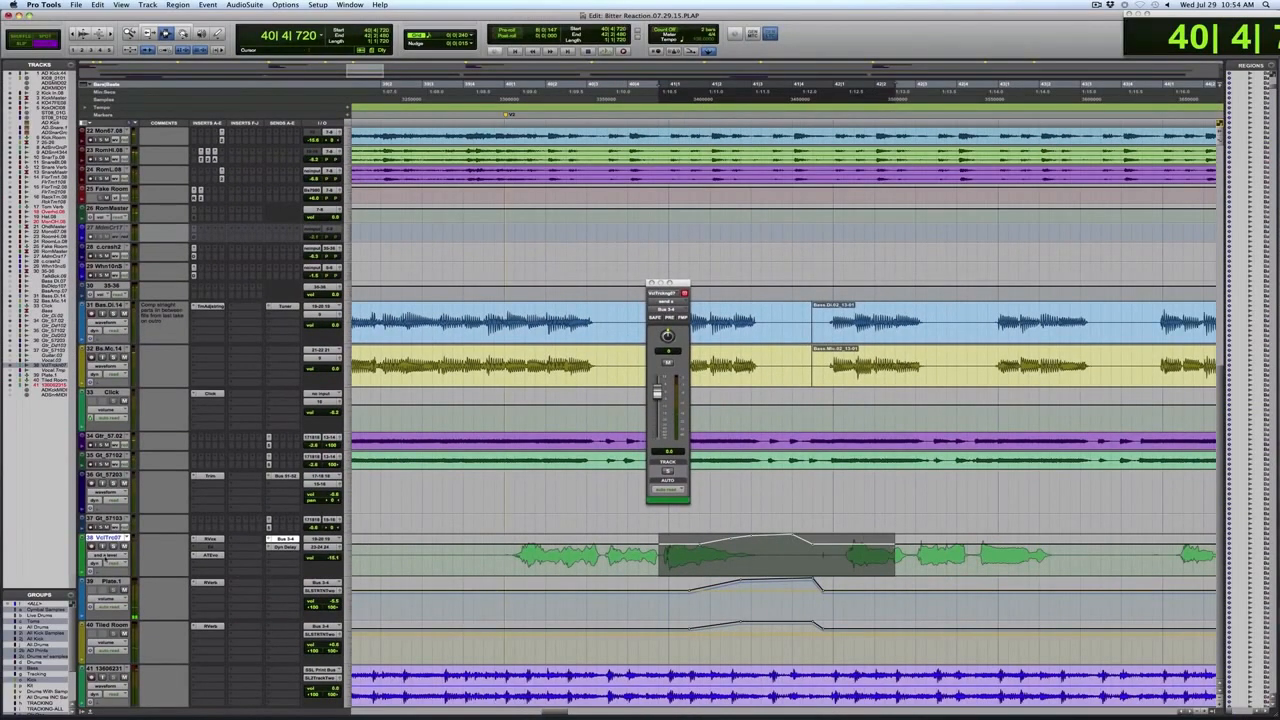
- Switch VclTrc07 to waveform view and look through the automation views offered for its Bus 3-4 send
{"action": "left_click", "coordinate": [107, 555]}
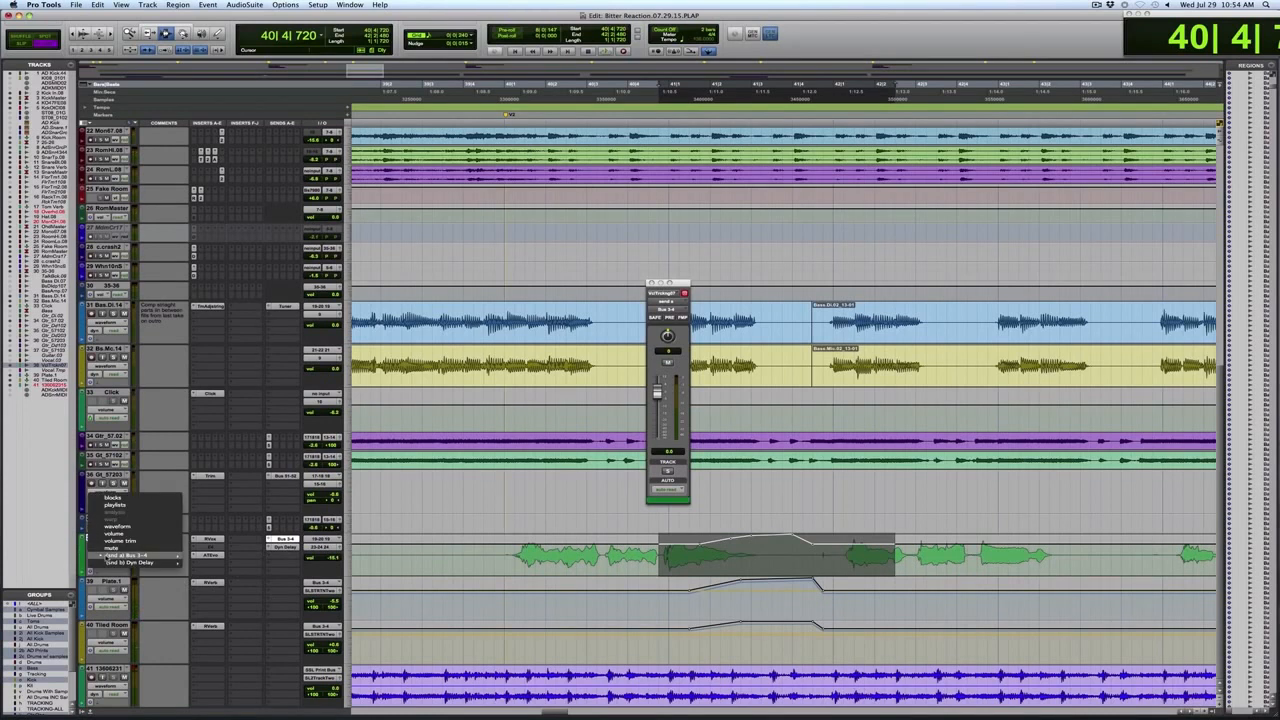
{"action": "left_click", "coordinate": [118, 526]}
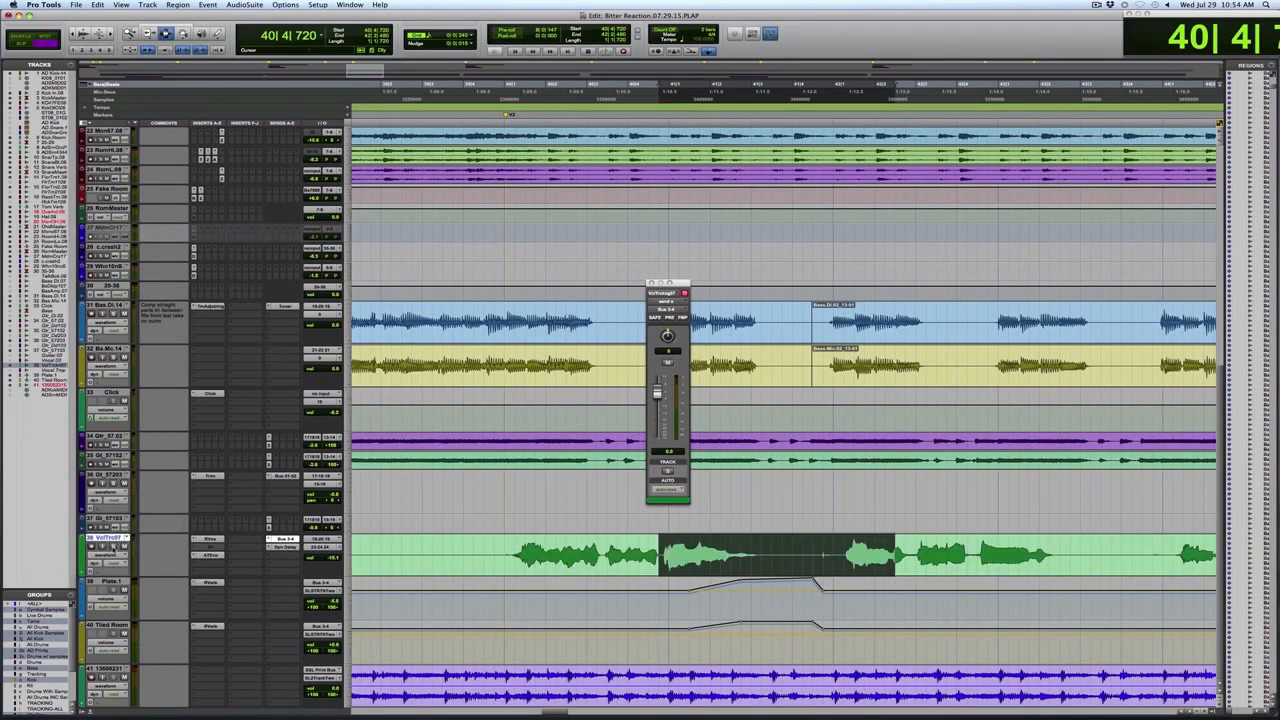
{"action": "left_click", "coordinate": [107, 555]}
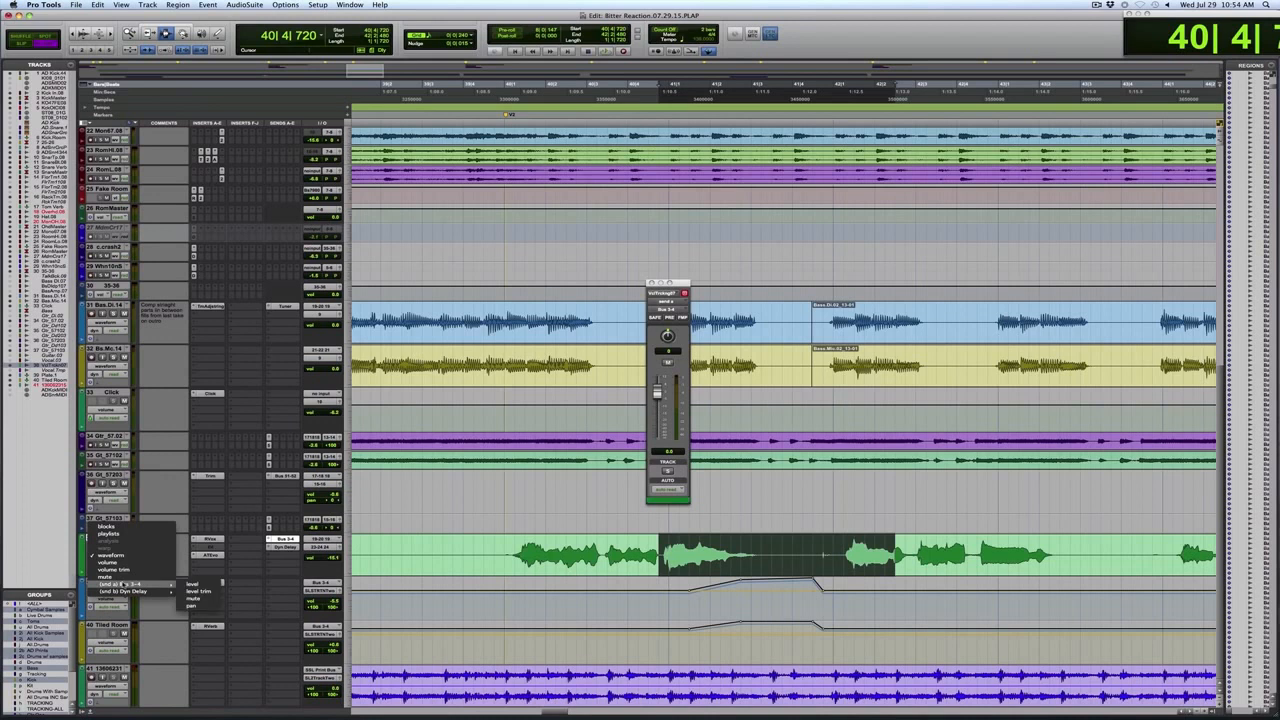
{"action": "key", "text": "Escape"}
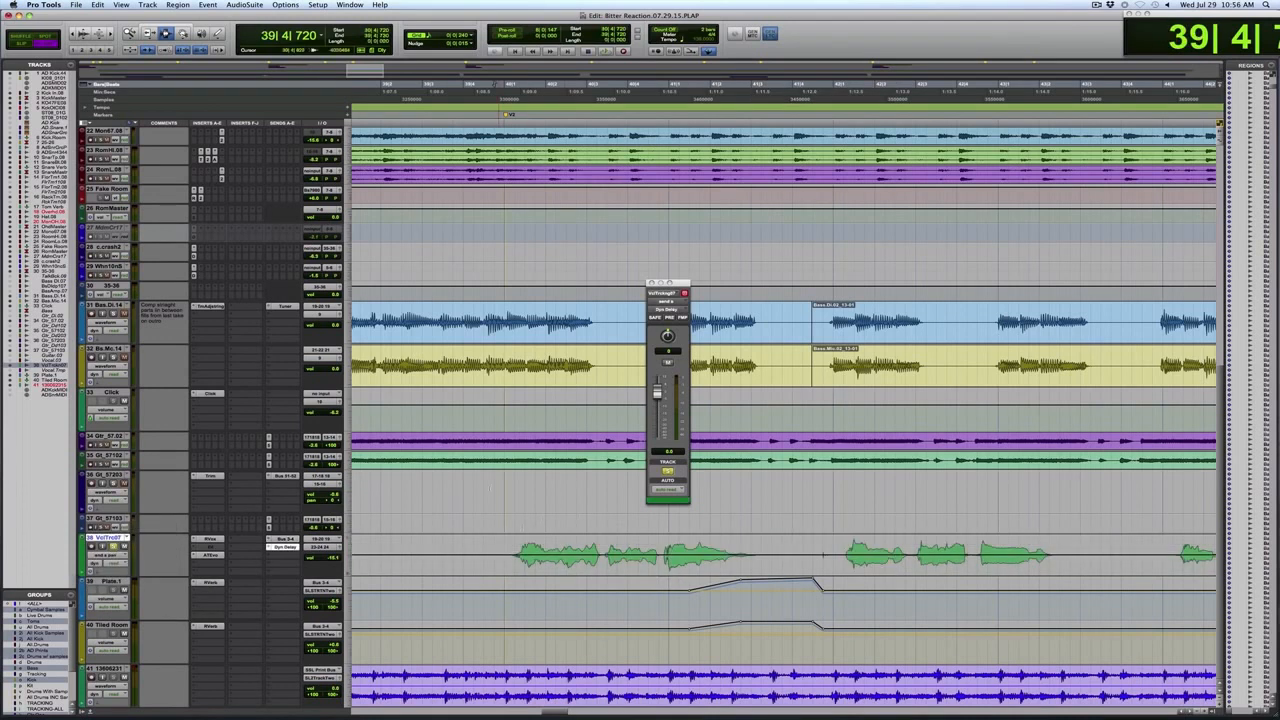
- Select the VclTrc07 phrase from 40|1|000, create one stereo Aux Input track, and name it Vox.Delay
{"action": "left_click_drag", "start_coordinate": [505, 555], "coordinate": [752, 555]}
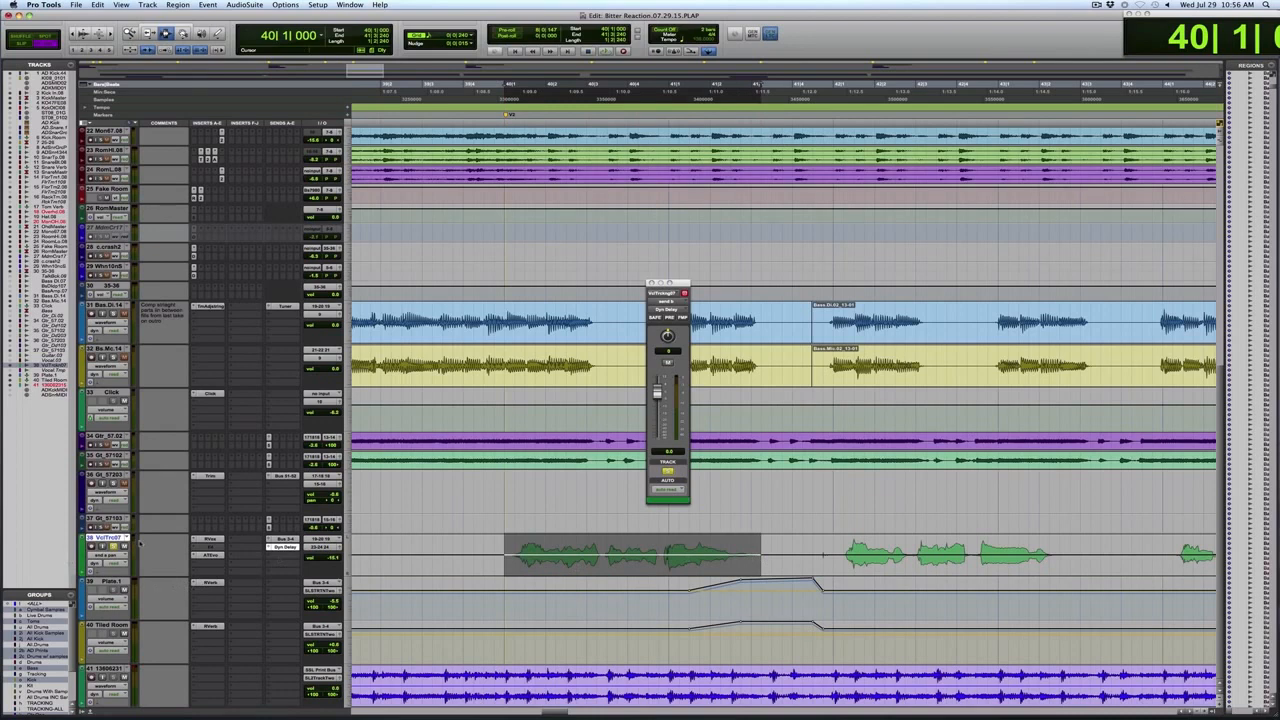
{"action": "key", "text": "super+shift+n"}
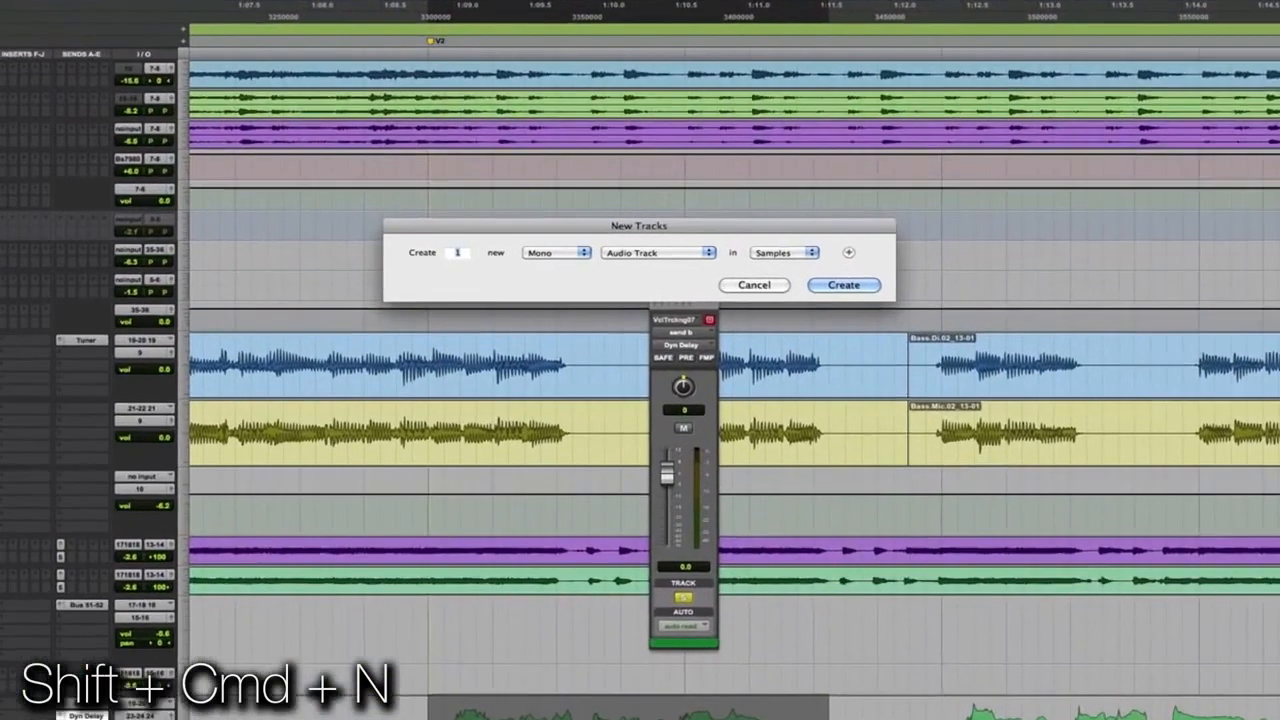
{"action": "key", "text": "super+Right"}
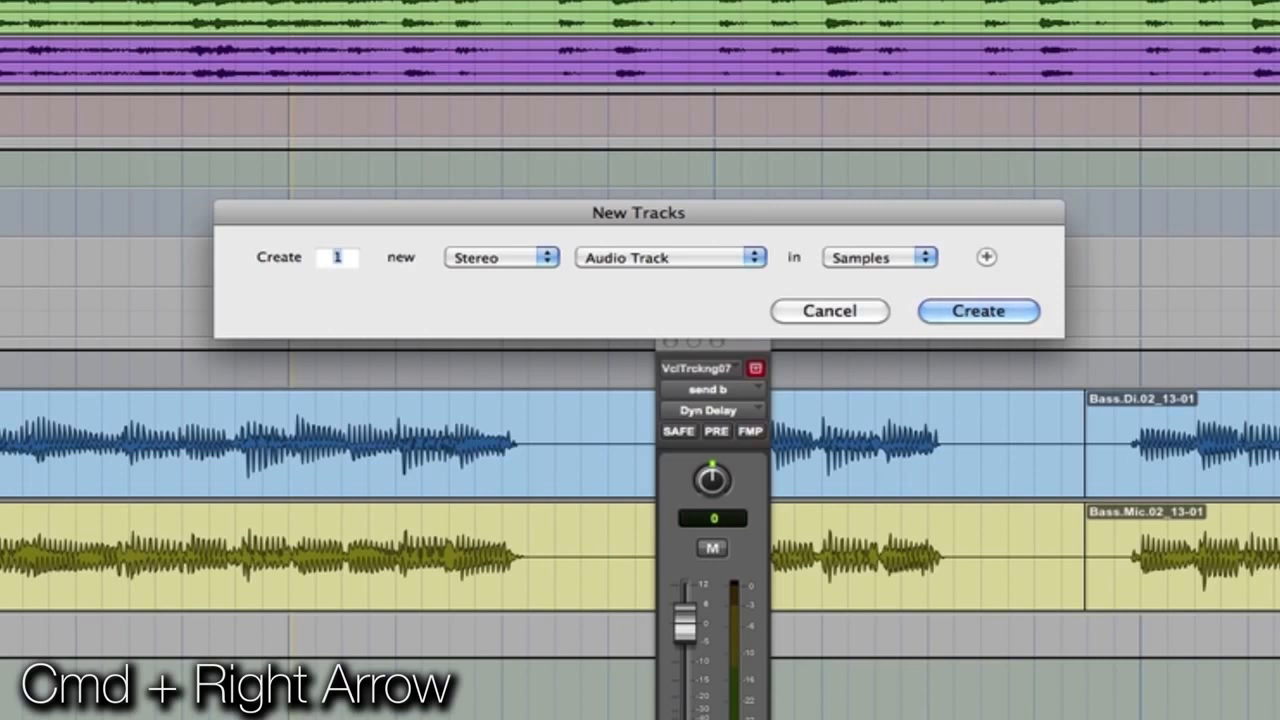
{"action": "key", "text": "super+Down"}
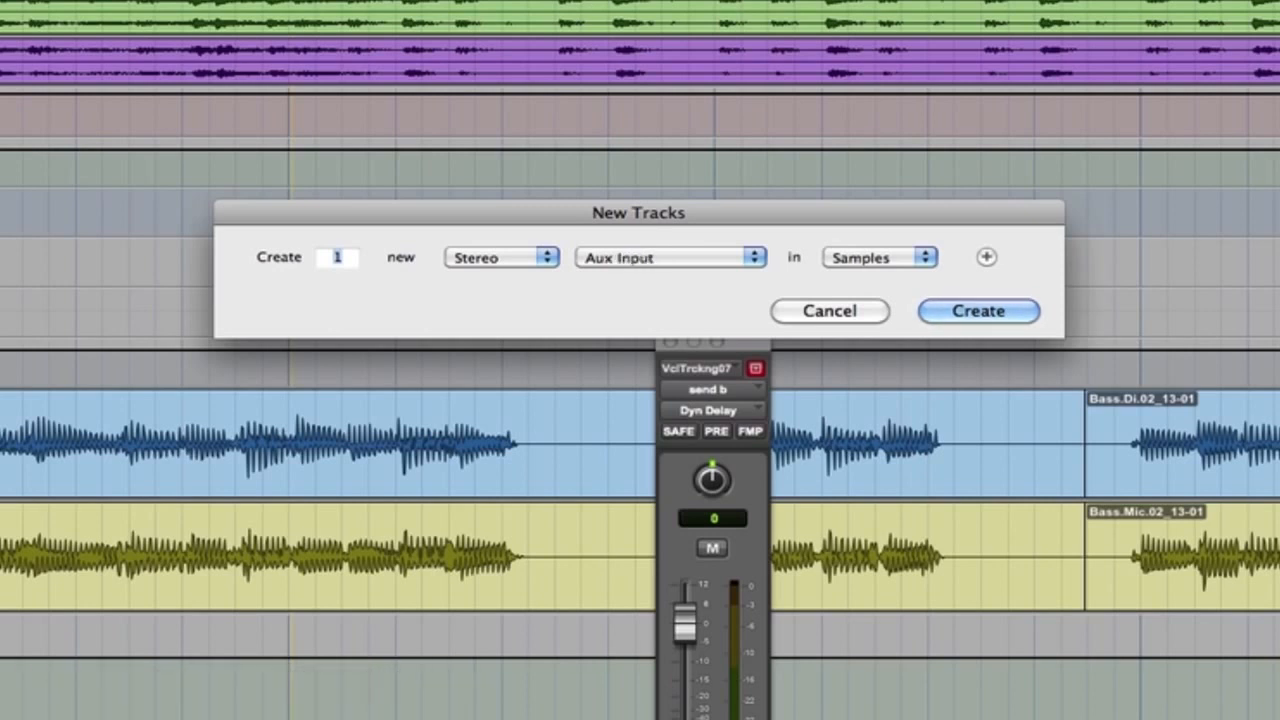
{"action": "key", "text": "Return"}
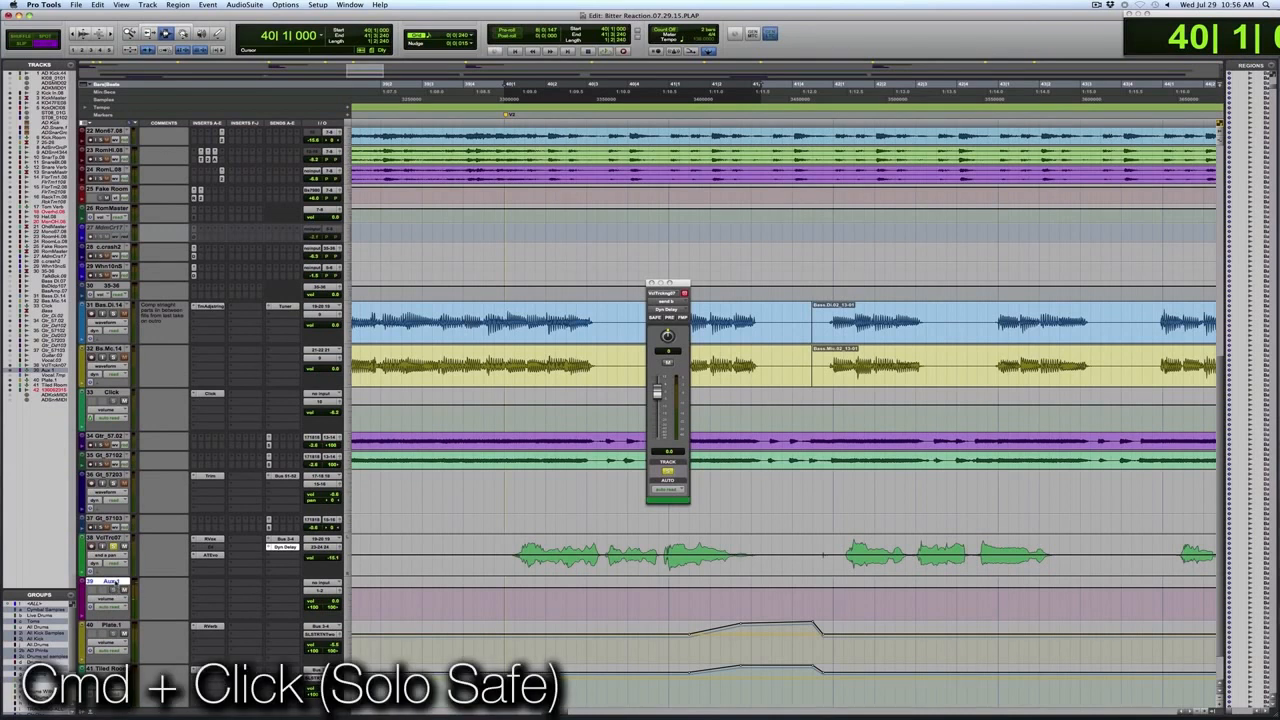
{"action": "double_click", "coordinate": [113, 581]}
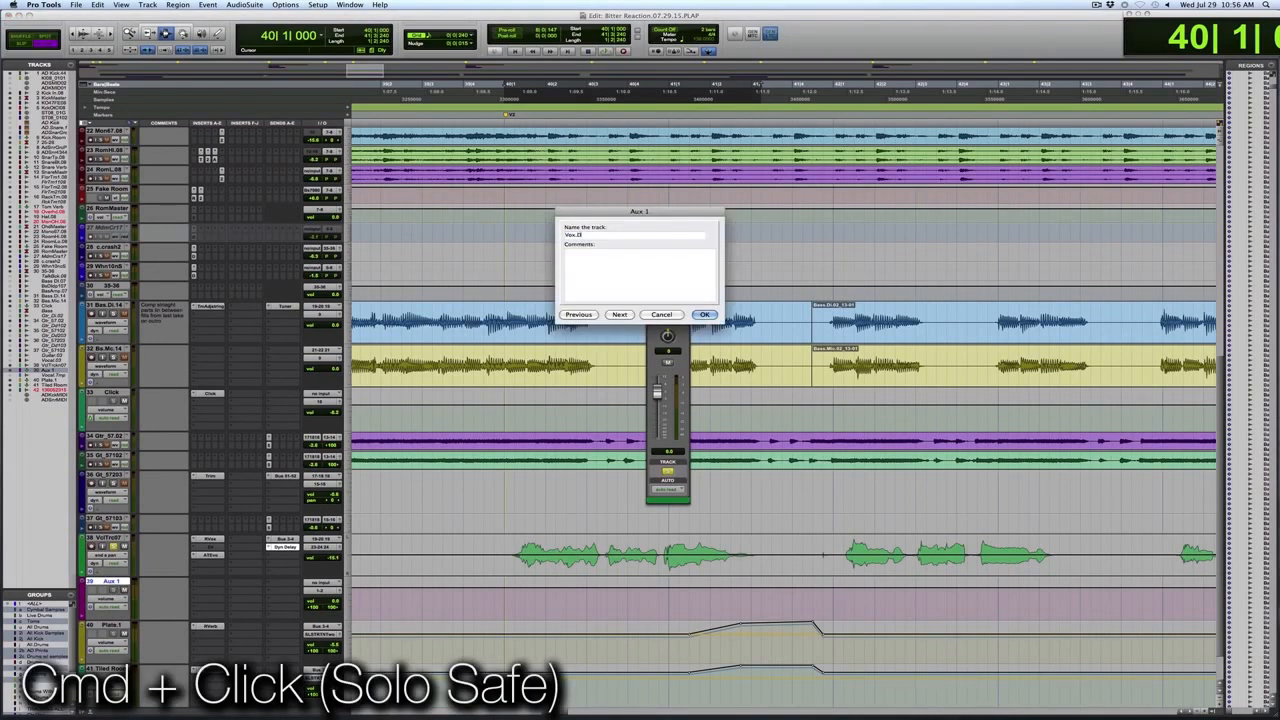
{"action": "key", "text": "Return"}
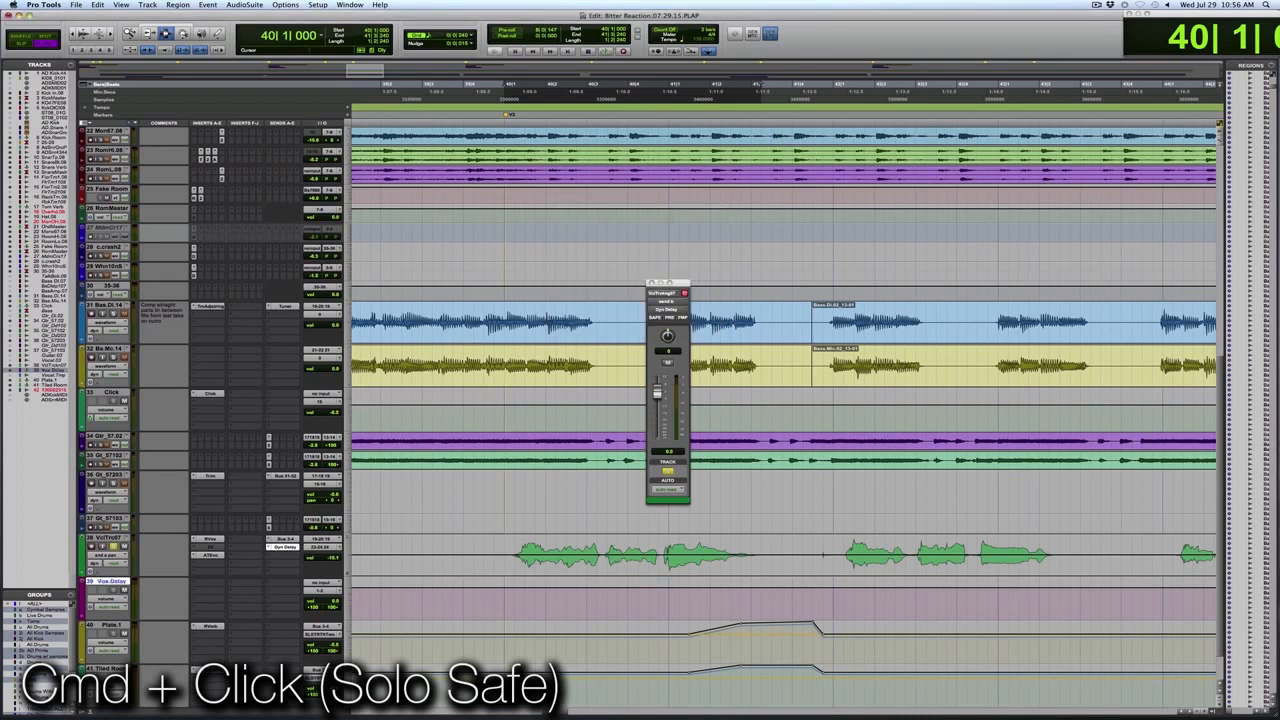
- Insert the stereo Medium Delay II TDM plug-in on the Vox.Delay track
{"action": "left_click", "coordinate": [200, 588]}
{"action": "mouse_move", "coordinate": [260, 606]}
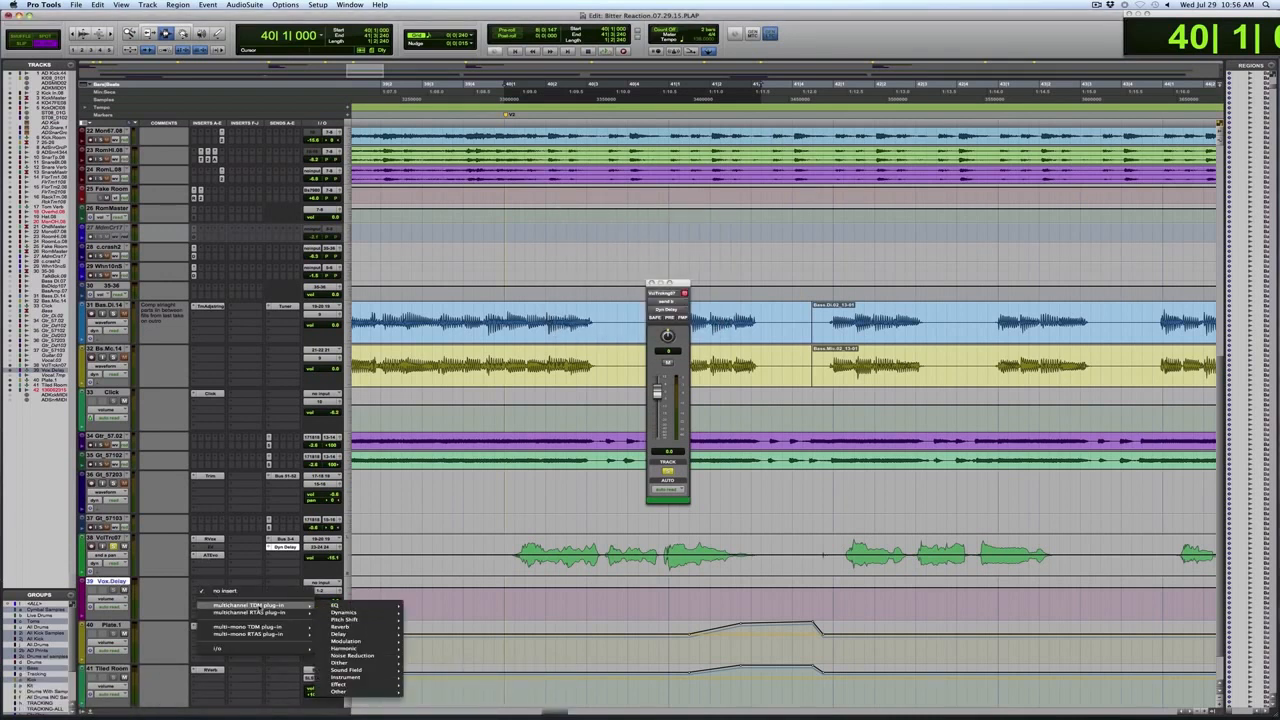
{"action": "mouse_move", "coordinate": [364, 636]}
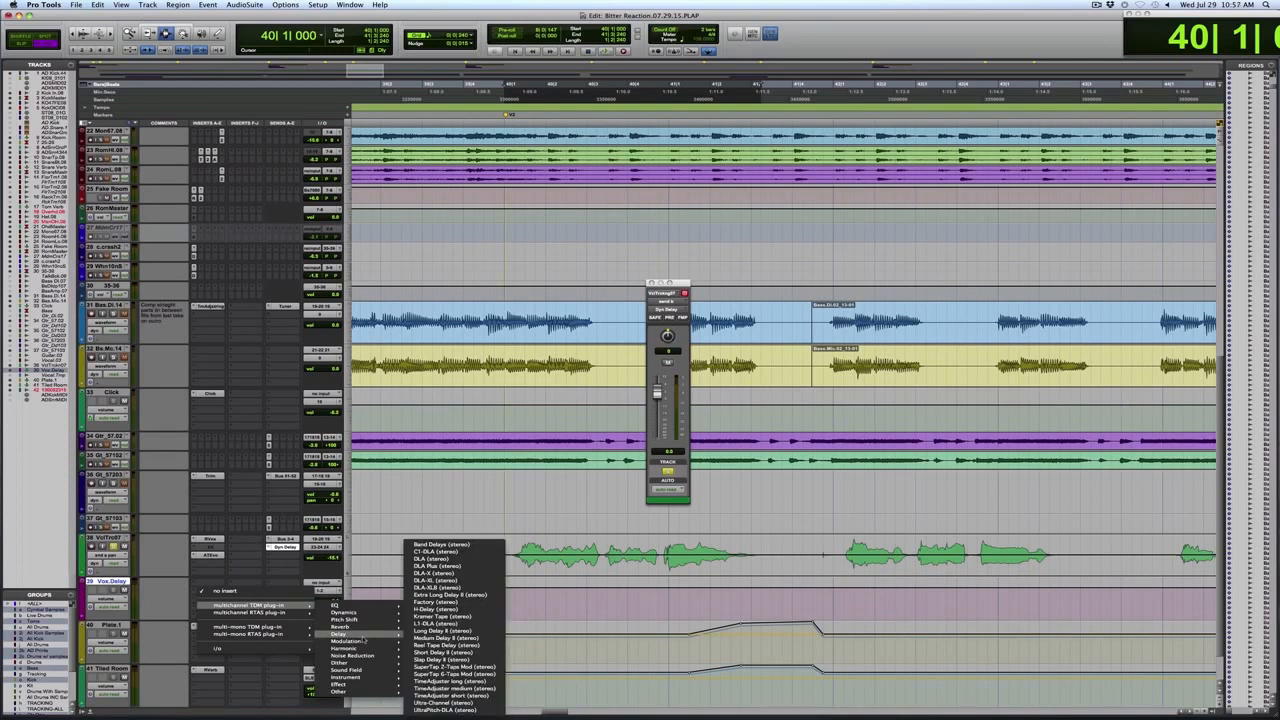
{"action": "left_click", "coordinate": [448, 637]}
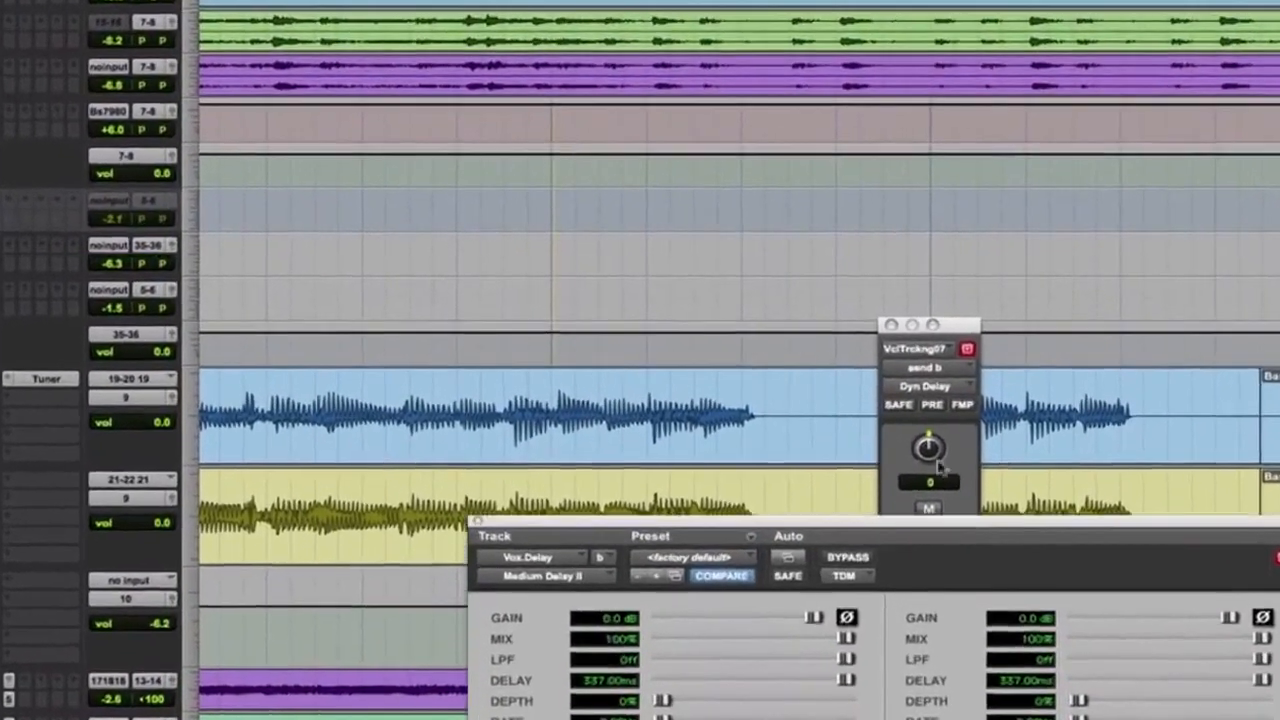
- Set the Medium Delay II right channel to an eighth note and the left channel to a sixteenth note
{"action": "left_click_drag", "start_coordinate": [890, 508], "coordinate": [669, 110]}
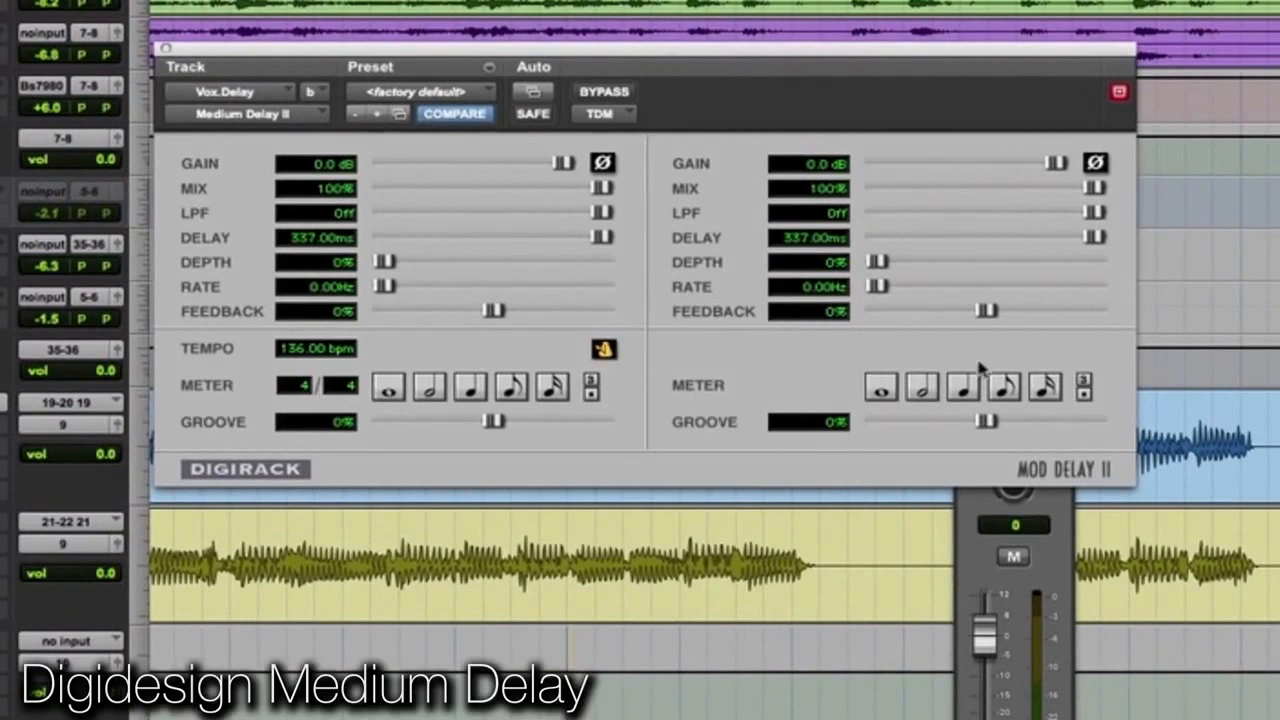
{"action": "left_click", "coordinate": [1002, 387]}
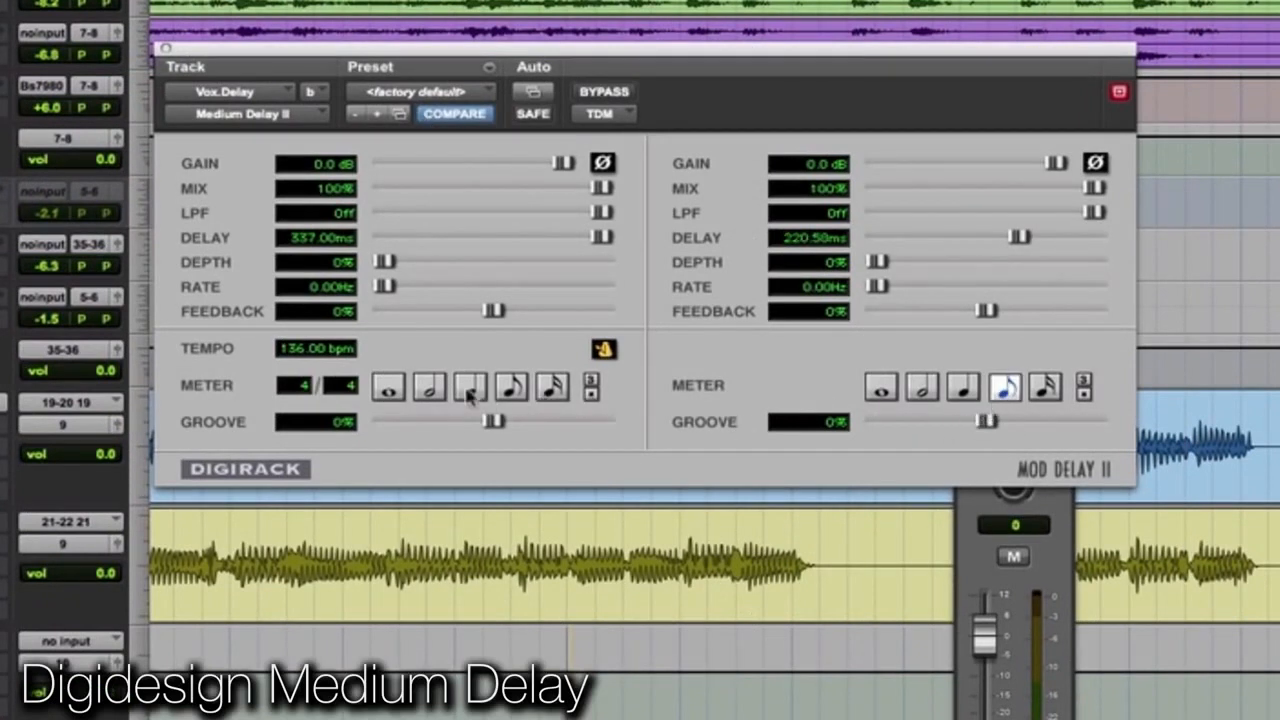
{"action": "left_click", "coordinate": [551, 389]}
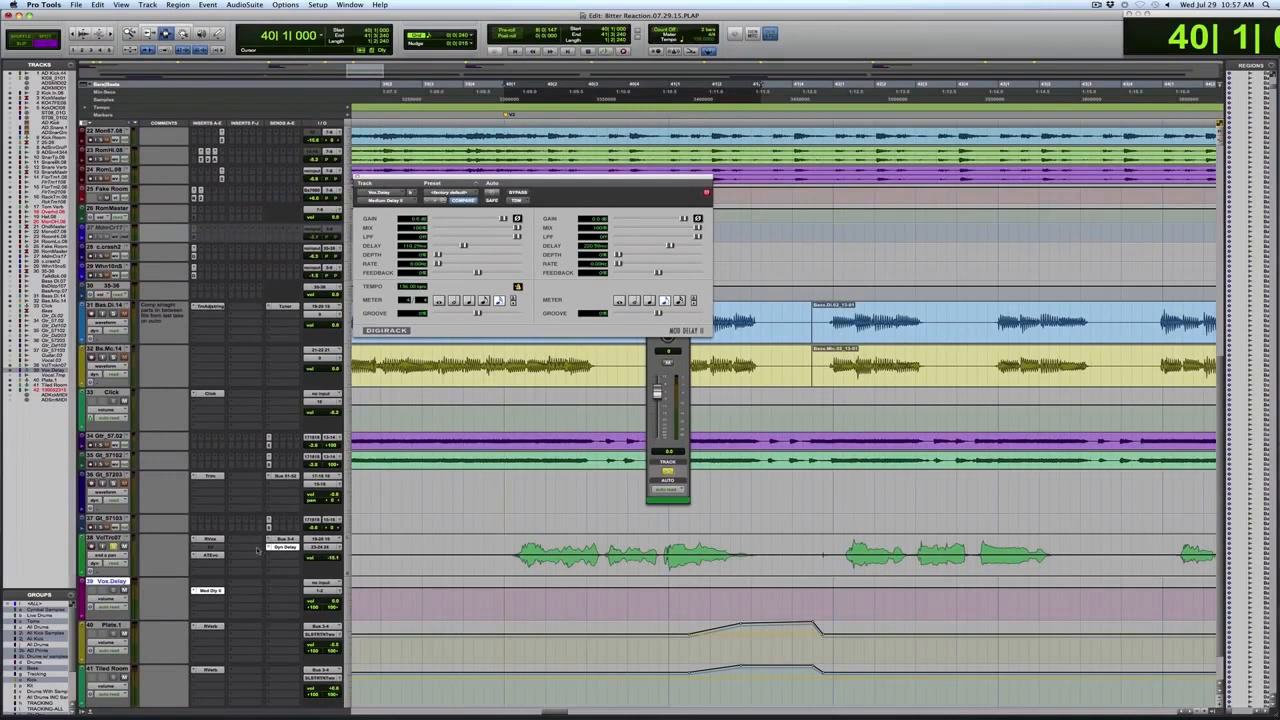
- Set the input of the Vox.Delay track to Bus 81-82 (Stereo)
{"action": "left_click", "coordinate": [328, 583]}
{"action": "mouse_move", "coordinate": [327, 606]}
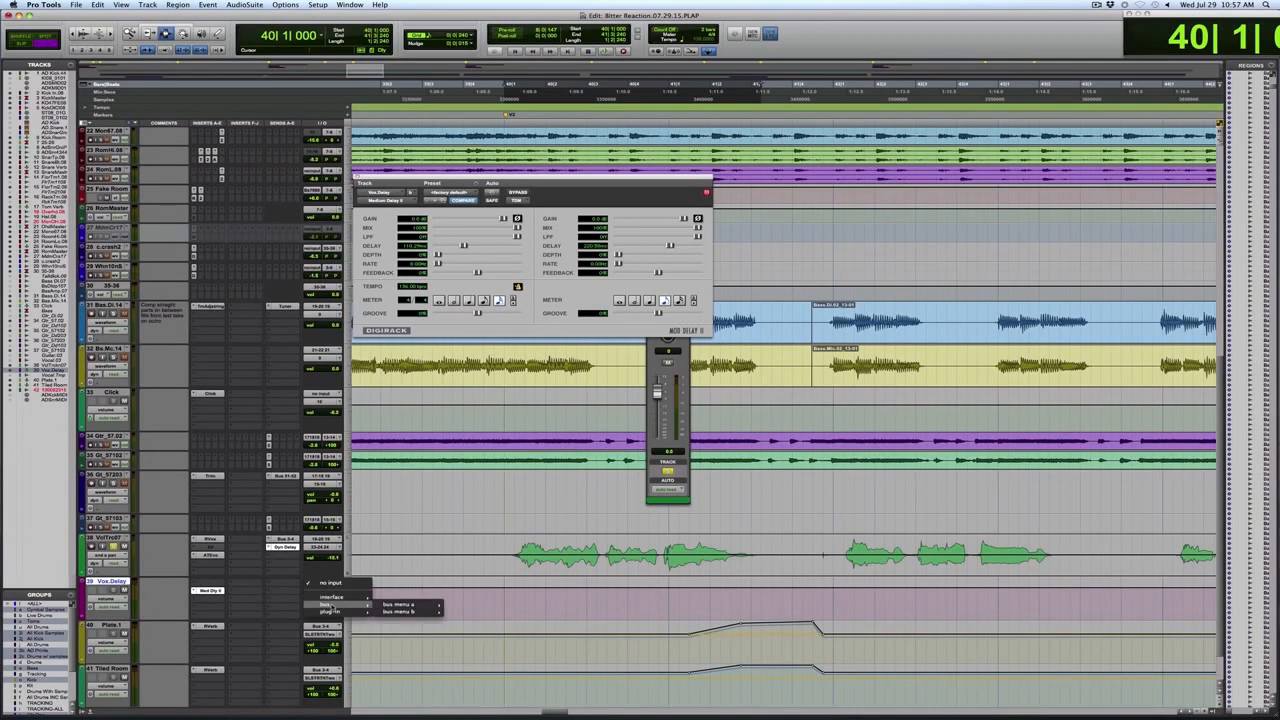
{"action": "mouse_move", "coordinate": [400, 606]}
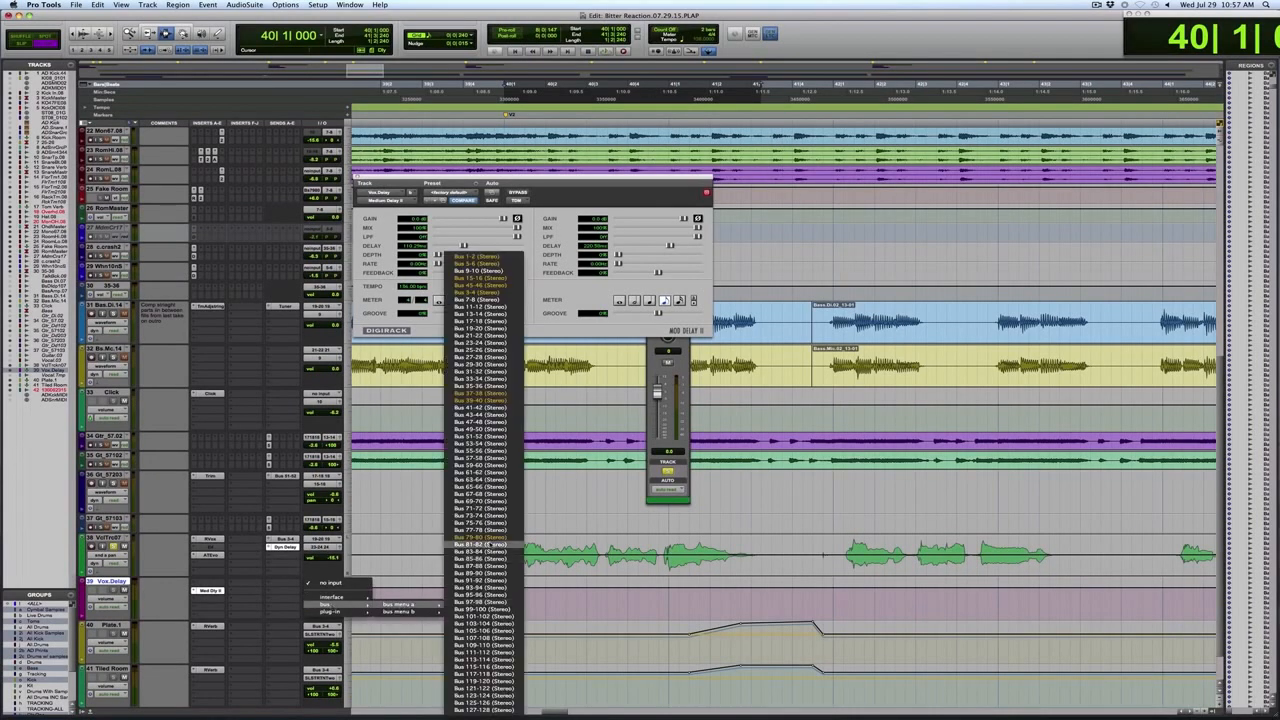
{"action": "left_click", "coordinate": [470, 545]}
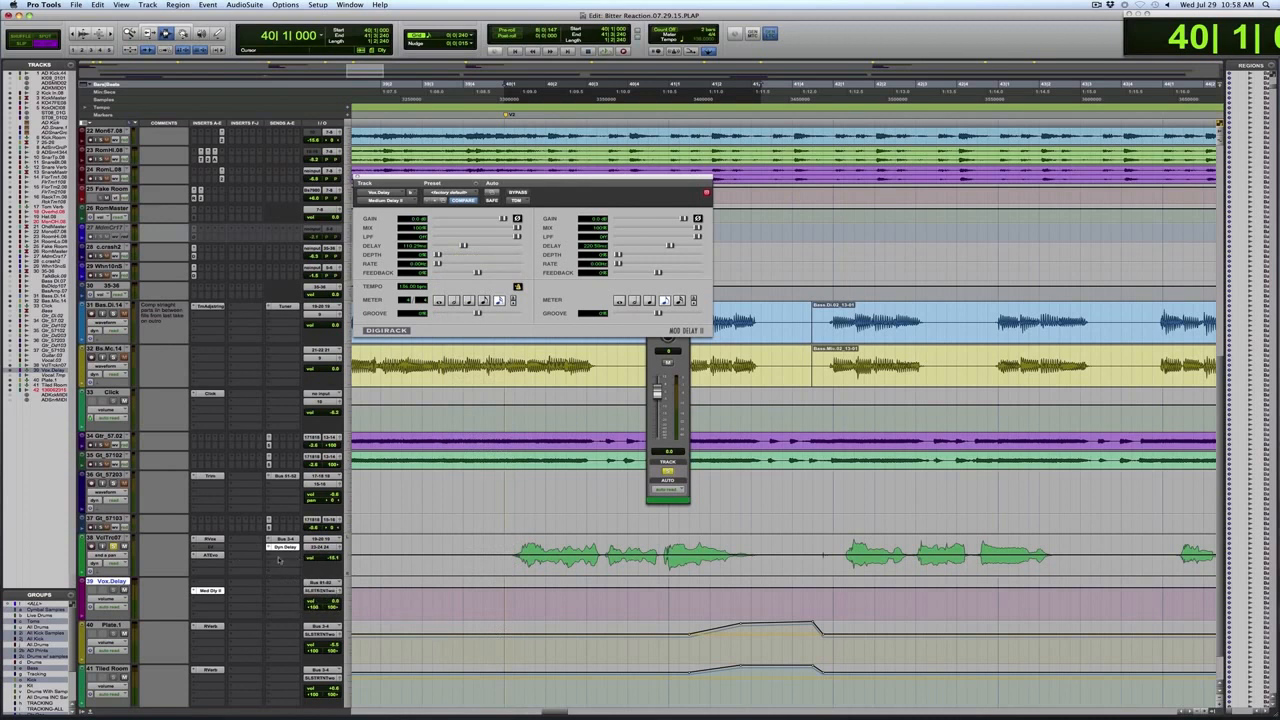
- Add a new send on VclTrc07 routed to Bus 81-82 (Stereo)
{"action": "left_click", "coordinate": [284, 548]}
{"action": "mouse_move", "coordinate": [295, 577]}
{"action": "mouse_move", "coordinate": [375, 577]}
{"action": "scroll", "coordinate": [452, 570], "scroll_direction": "down", "scroll_amount": 10}
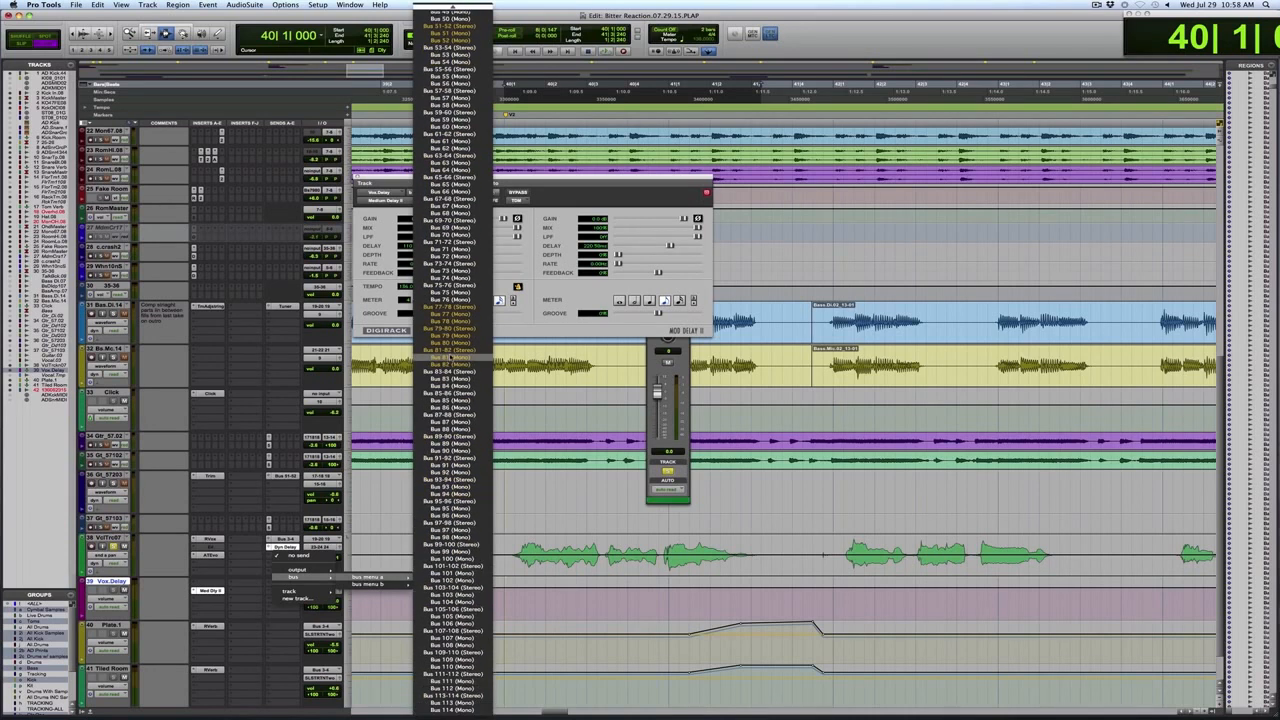
{"action": "left_click", "coordinate": [457, 351]}
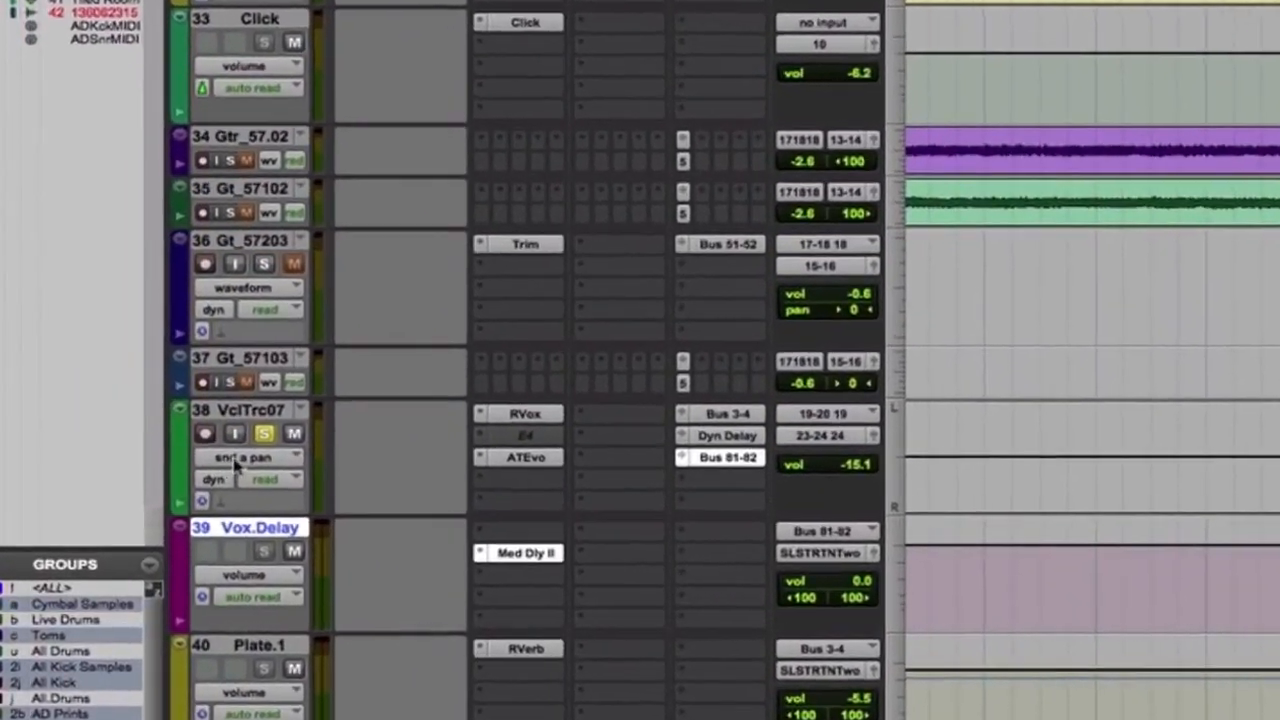
- Automate the Bus 81-82 send pan on VclTrc07 to alternate hard left and hard right in equal segments across the phrase's tail
{"action": "left_click", "coordinate": [214, 479]}
{"action": "mouse_move", "coordinate": [258, 515]}
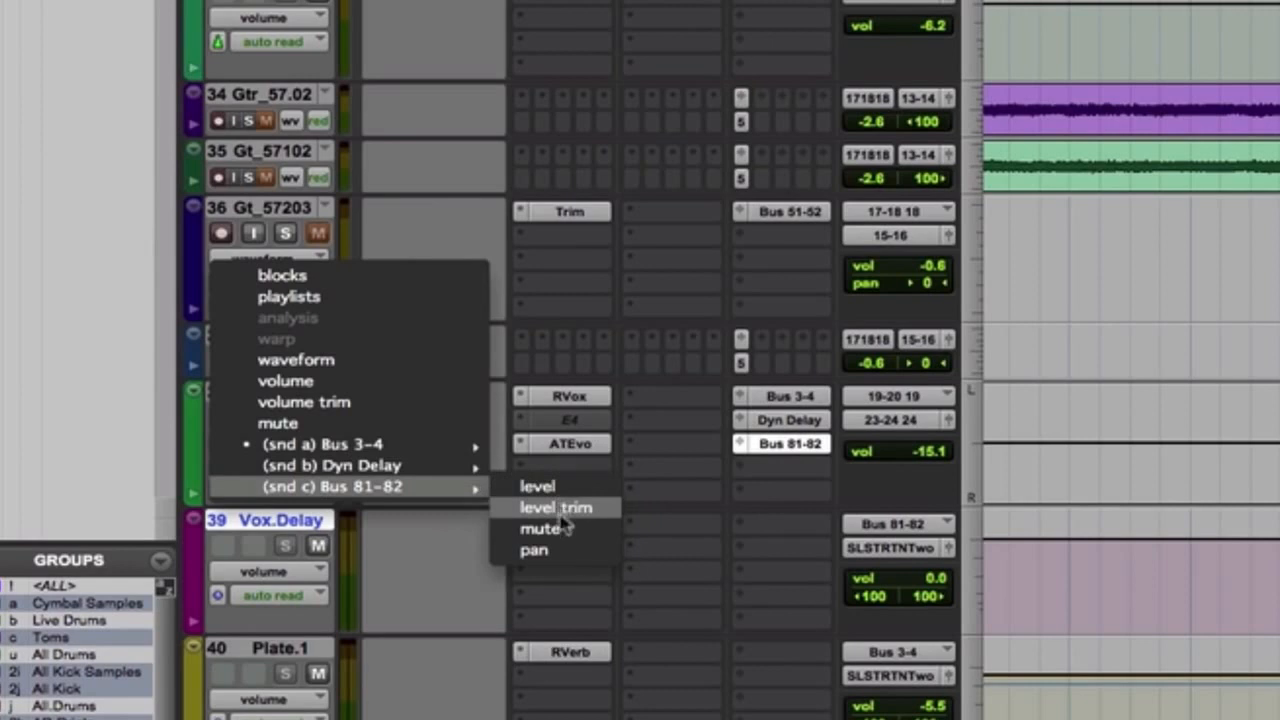
{"action": "left_click", "coordinate": [560, 554]}
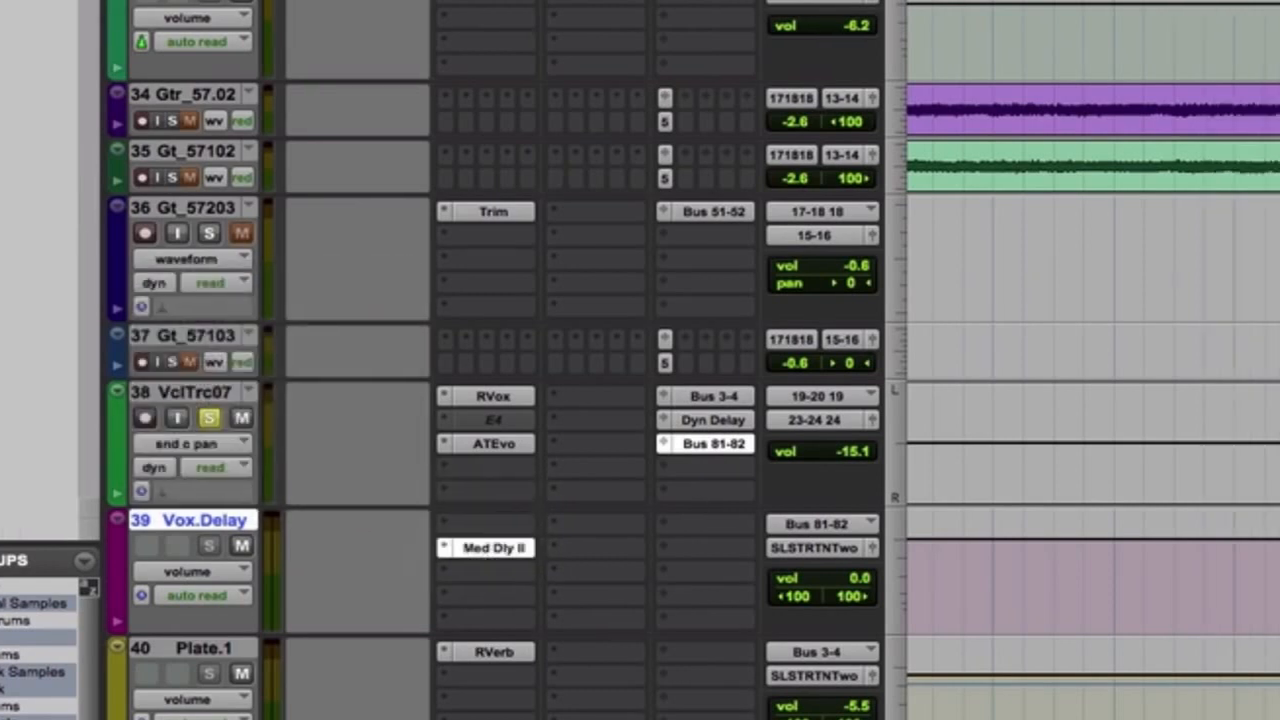
{"action": "left_click_drag", "start_coordinate": [490, 458], "coordinate": [518, 452]}
{"action": "left_click_drag", "start_coordinate": [480, 295], "coordinate": [467, 196]}
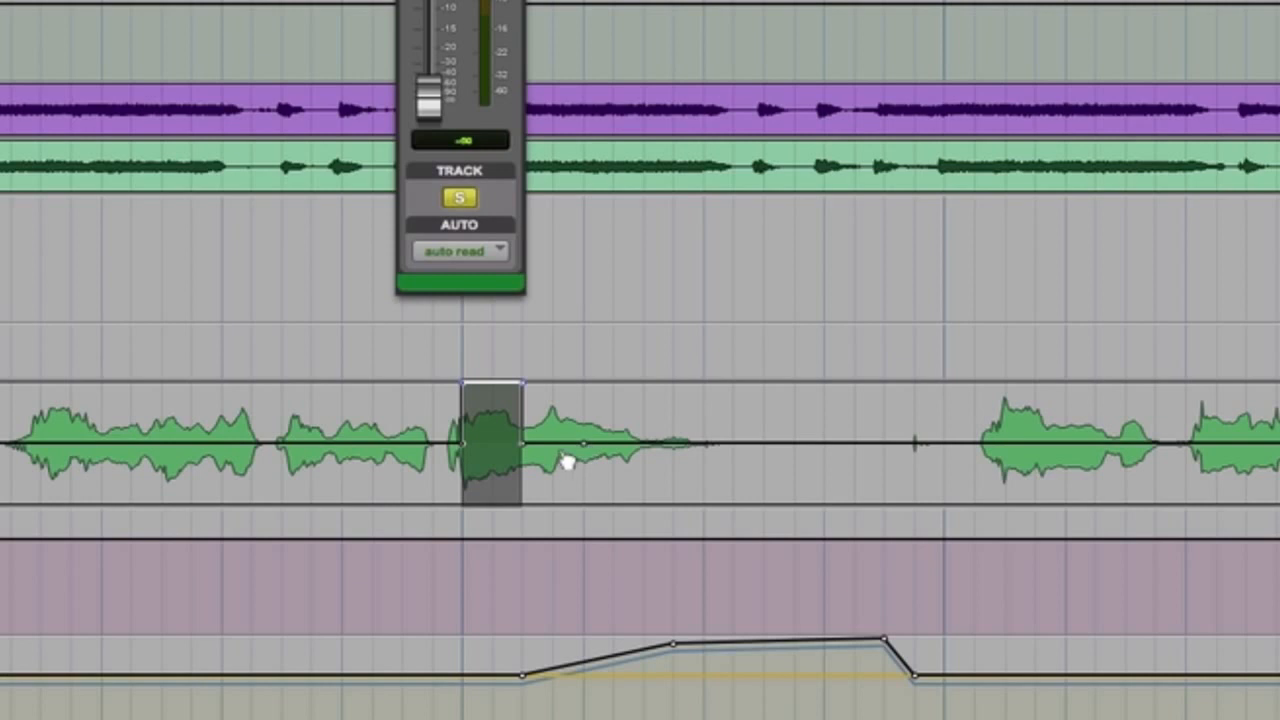
{"action": "left_click_drag", "start_coordinate": [555, 485], "coordinate": [573, 643]}
{"action": "left_click_drag", "start_coordinate": [464, 497], "coordinate": [577, 493]}
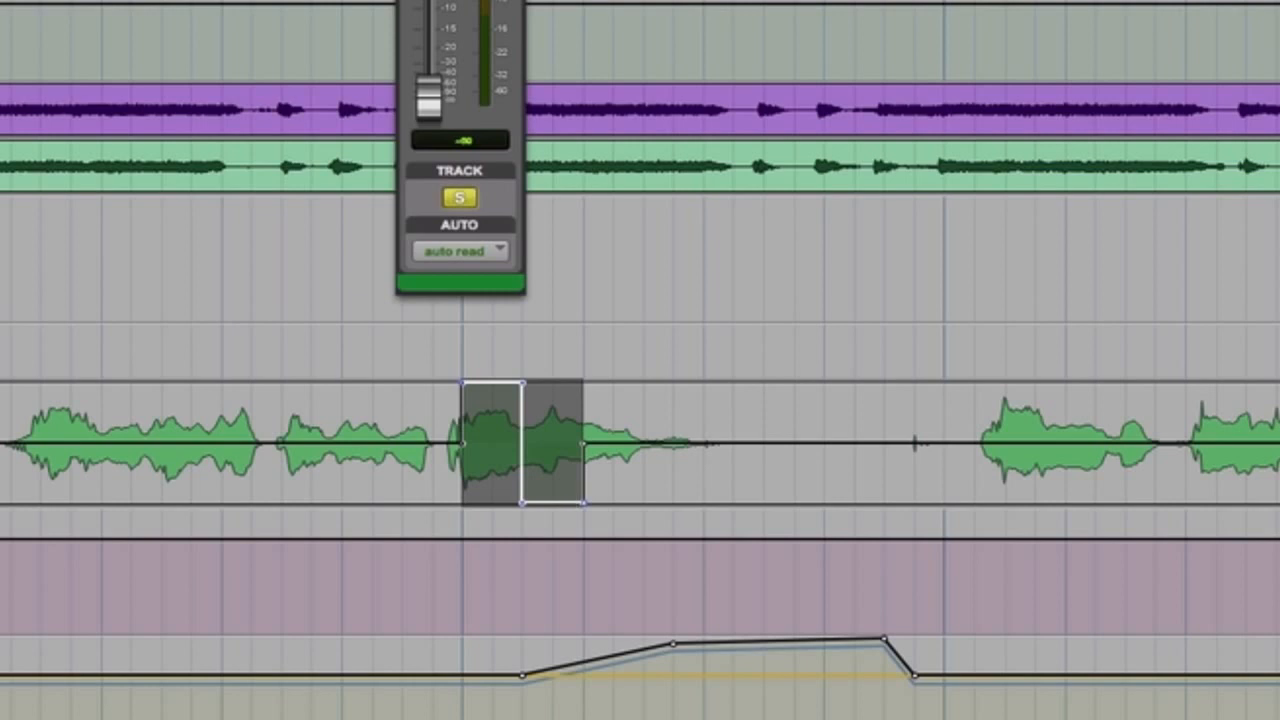
{"action": "key", "text": "Return"}
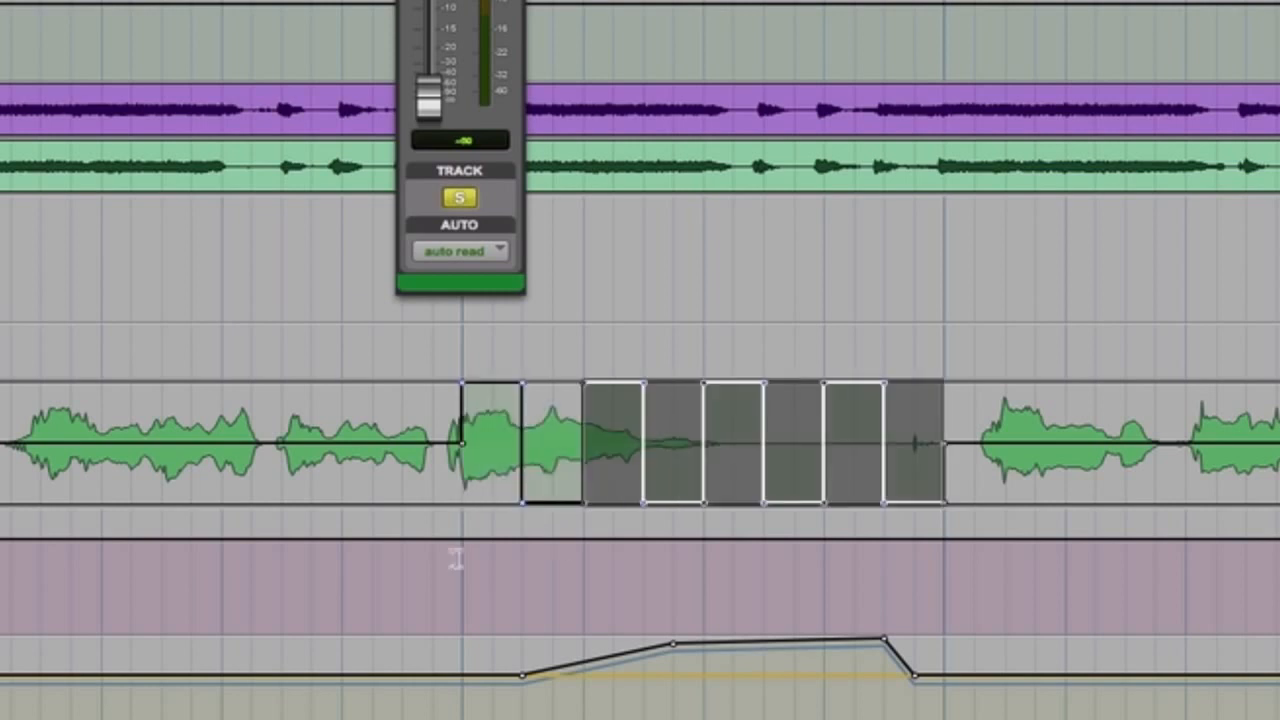
- Play back the section with the alternating send pan and raise the Medium Delay II feedback on both channels
{"action": "left_click_drag", "start_coordinate": [343, 443], "coordinate": [1156, 400]}
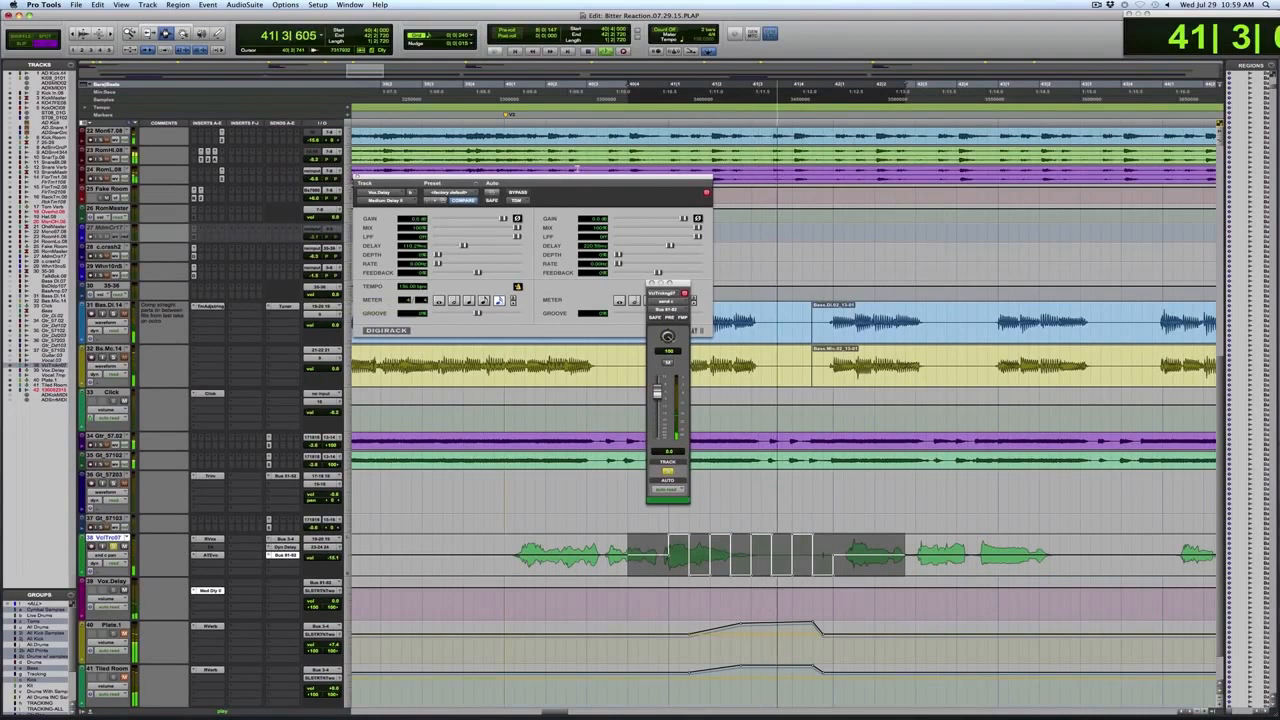
{"action": "left_click", "coordinate": [477, 273]}
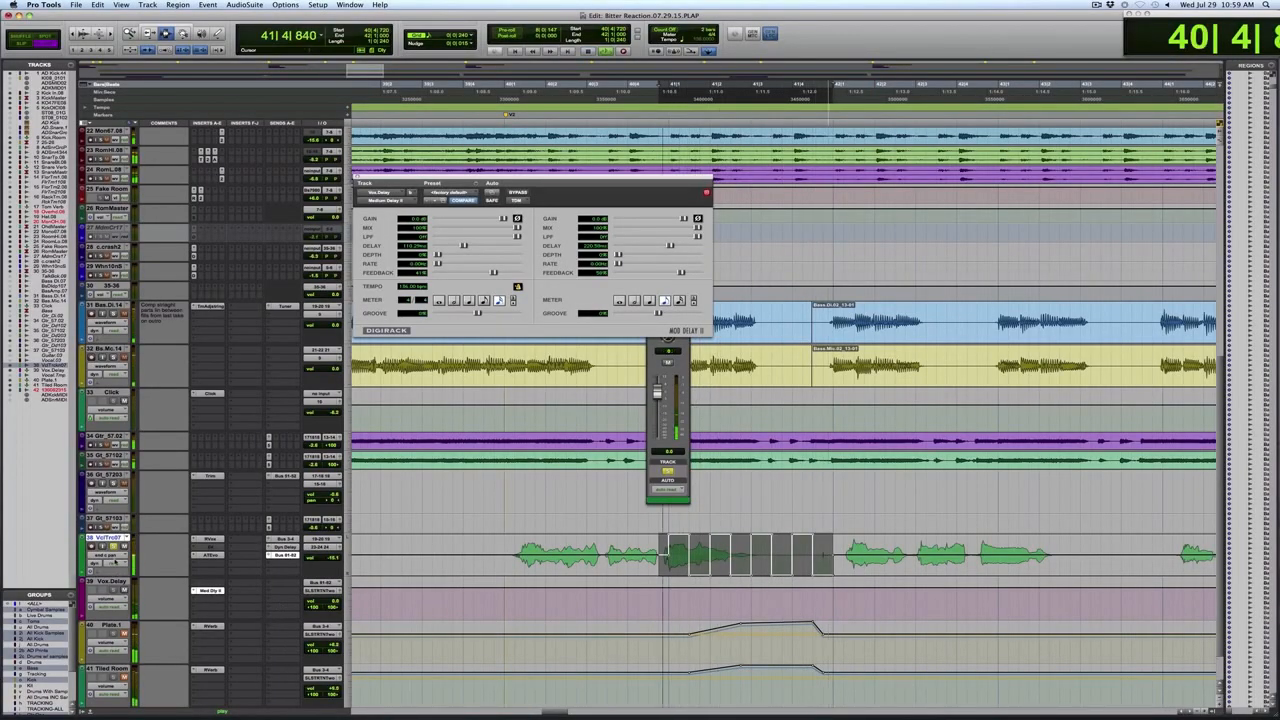
- Automate the Bus 81-82 send level on VclTrc07 to minimum everywhere except a boosted section over the phrase's end, and play it back
{"action": "left_click", "coordinate": [115, 560]}
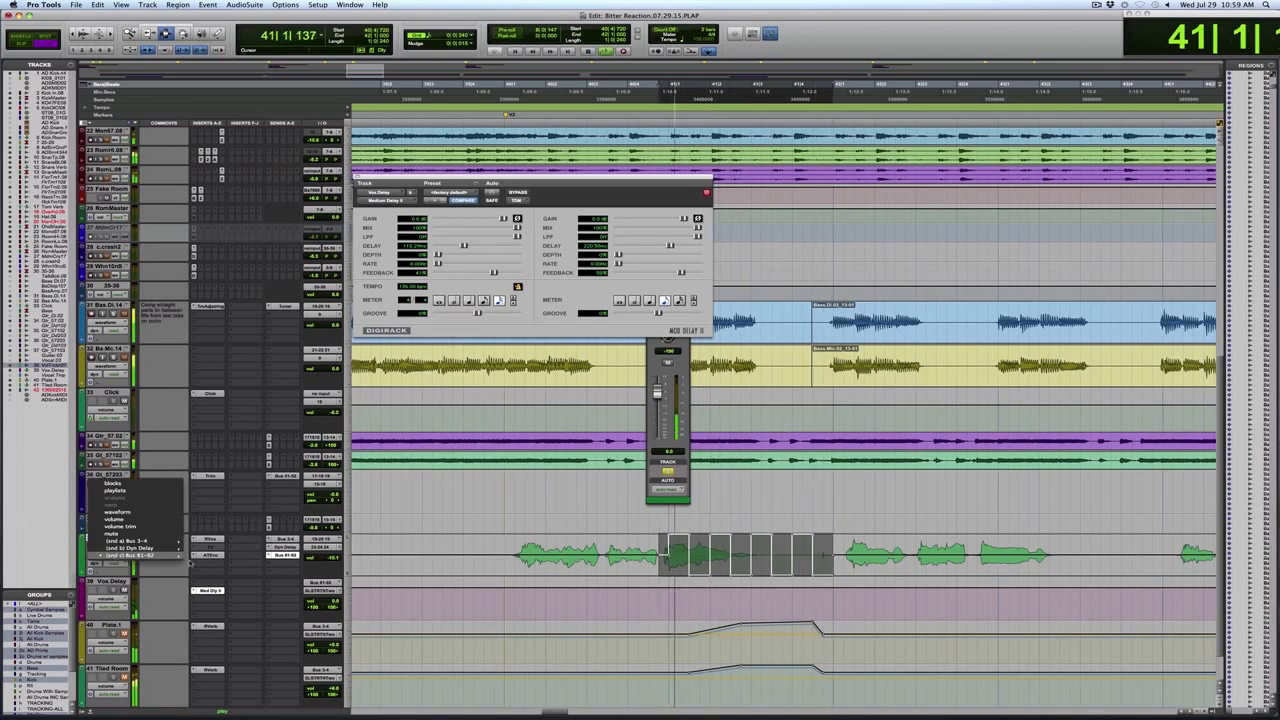
{"action": "left_click", "coordinate": [200, 556]}
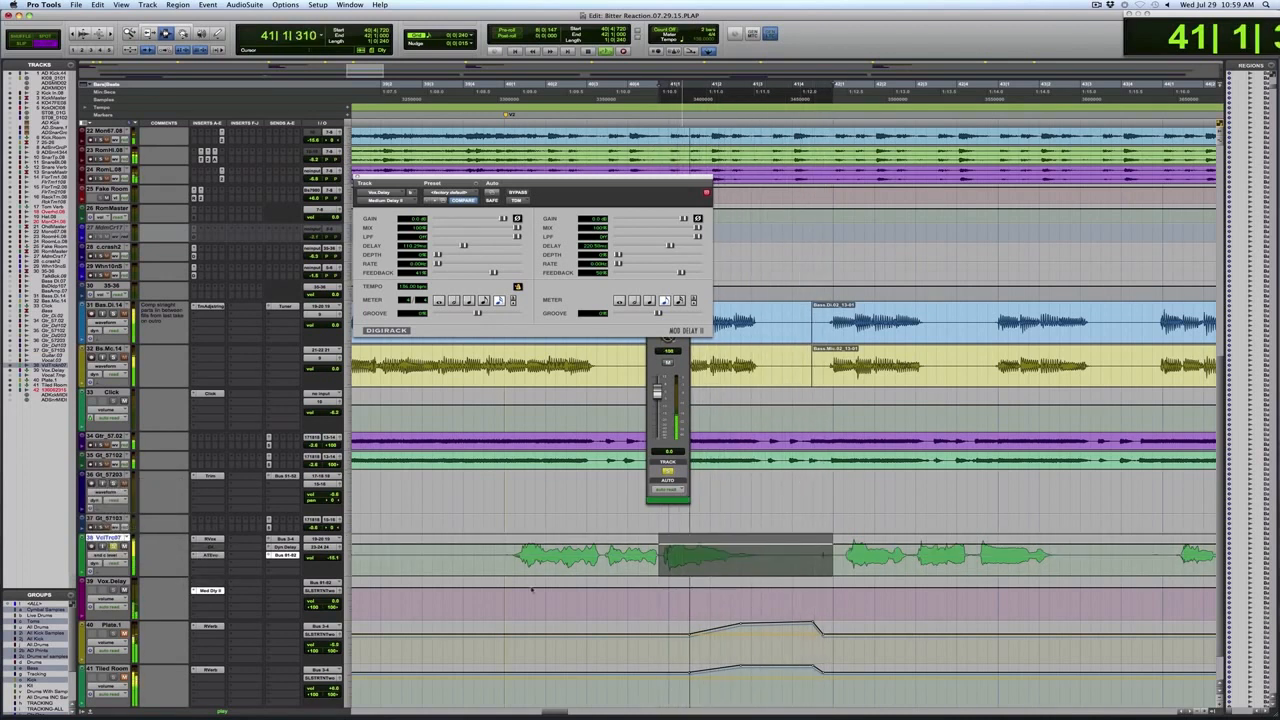
{"action": "left_click_drag", "start_coordinate": [495, 545], "coordinate": [668, 558]}
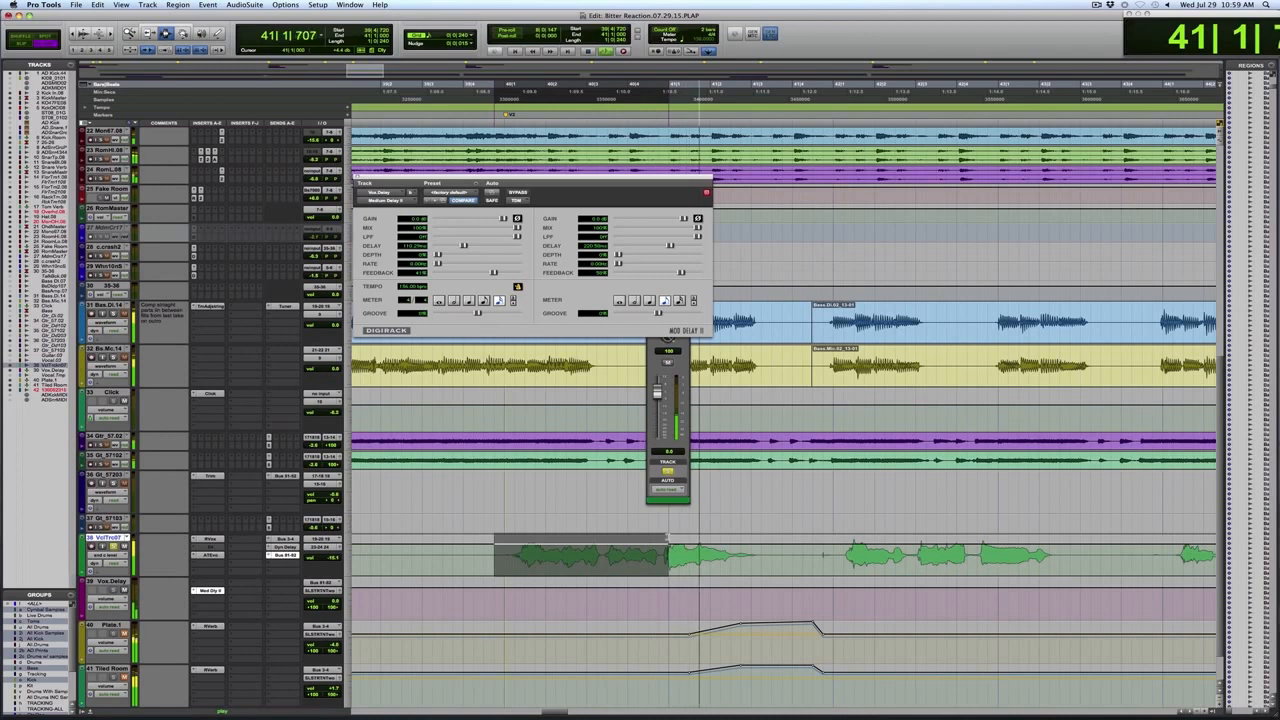
{"action": "left_click", "coordinate": [619, 559]}
{"action": "key", "text": "F6"}
{"action": "left_click_drag", "start_coordinate": [645, 557], "coordinate": [745, 719]}
{"action": "key", "text": "F7"}
{"action": "left_click_drag", "start_coordinate": [658, 553], "coordinate": [770, 498]}
{"action": "key", "text": "F6"}
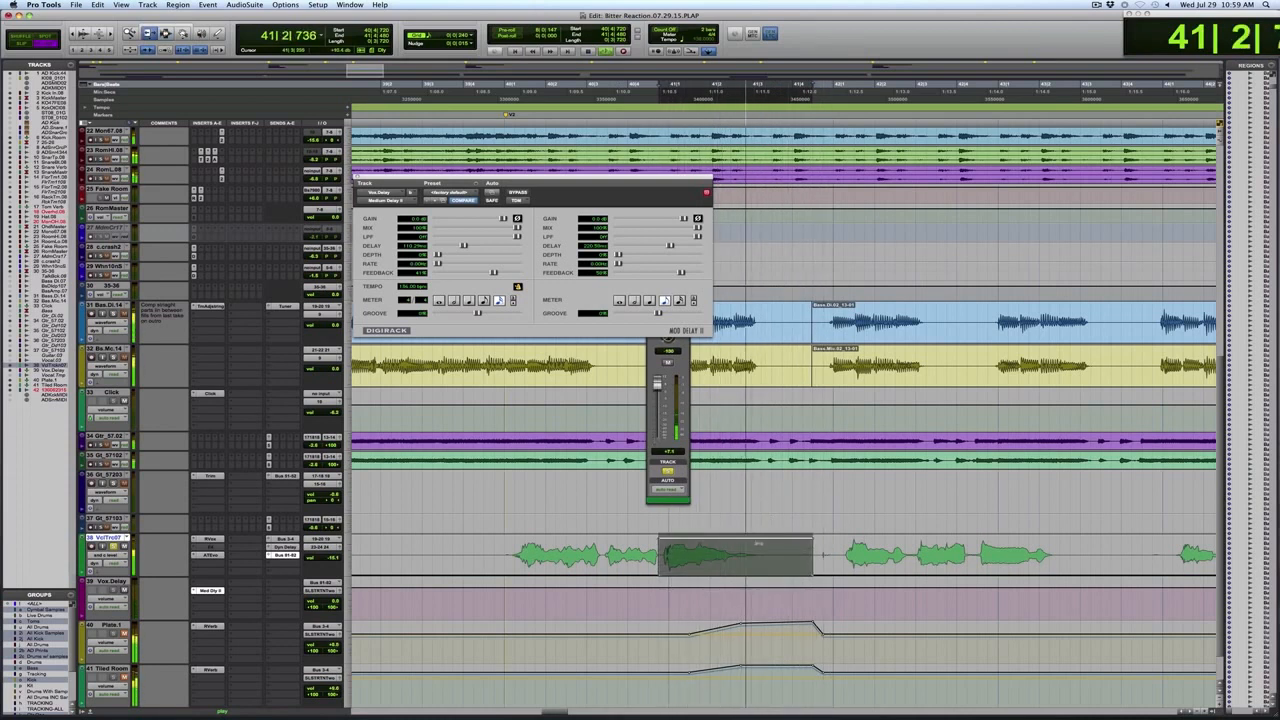
{"action": "key", "text": "space"}
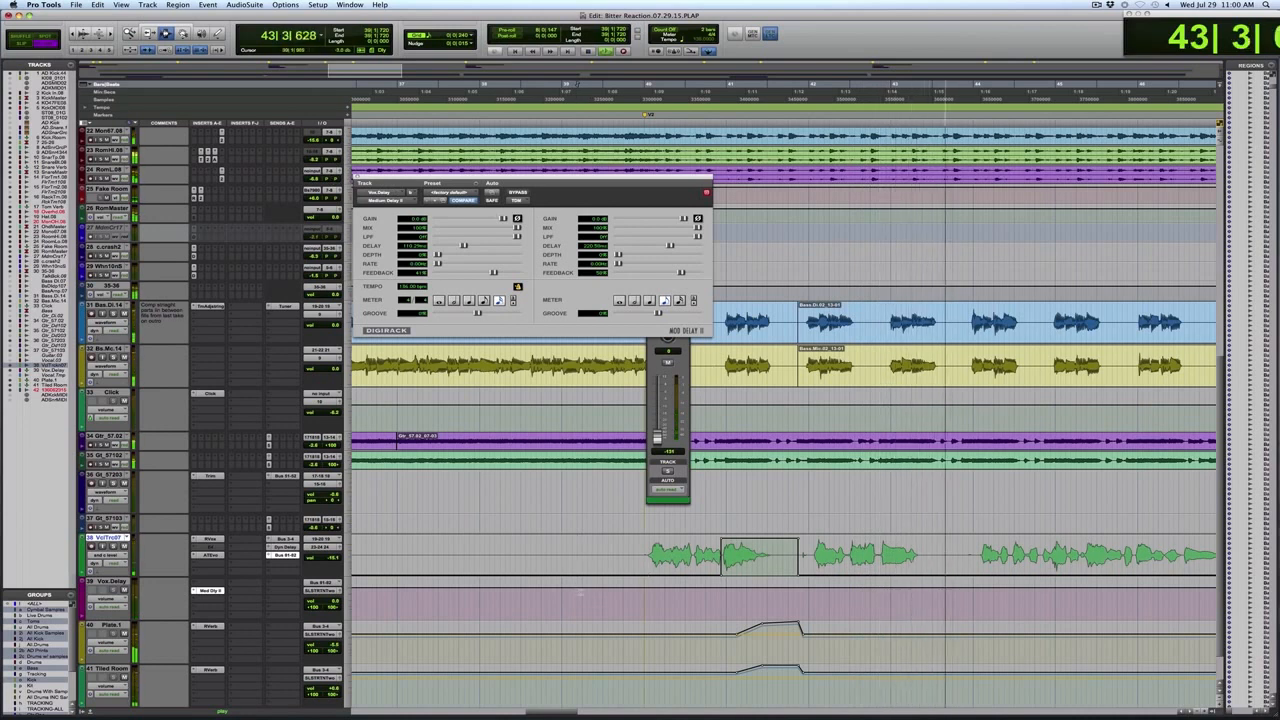
- Lower the entire volume automation of the Plate.1 and Tiled Room tracks and play back the section
{"action": "left_click", "coordinate": [595, 589]}
{"action": "key", "text": "space"}
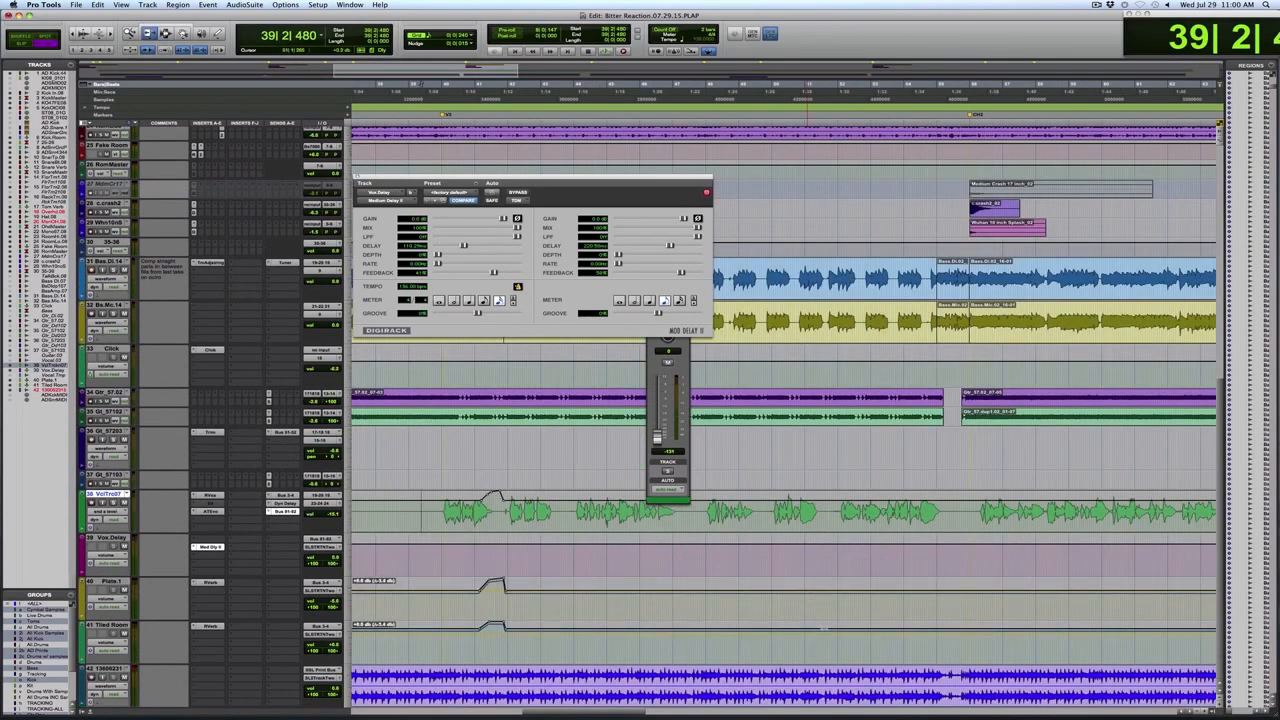
{"action": "left_click_drag", "start_coordinate": [824, 628], "coordinate": [824, 636]}
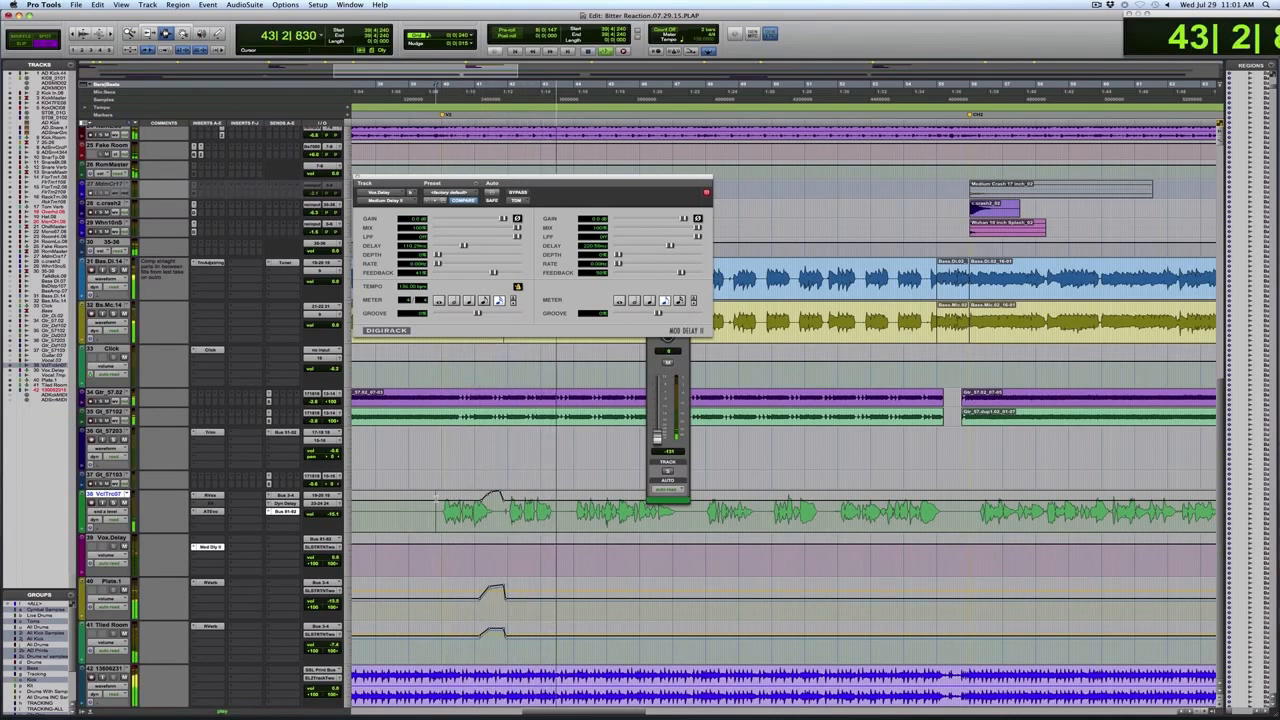
{"action": "key", "text": "space"}
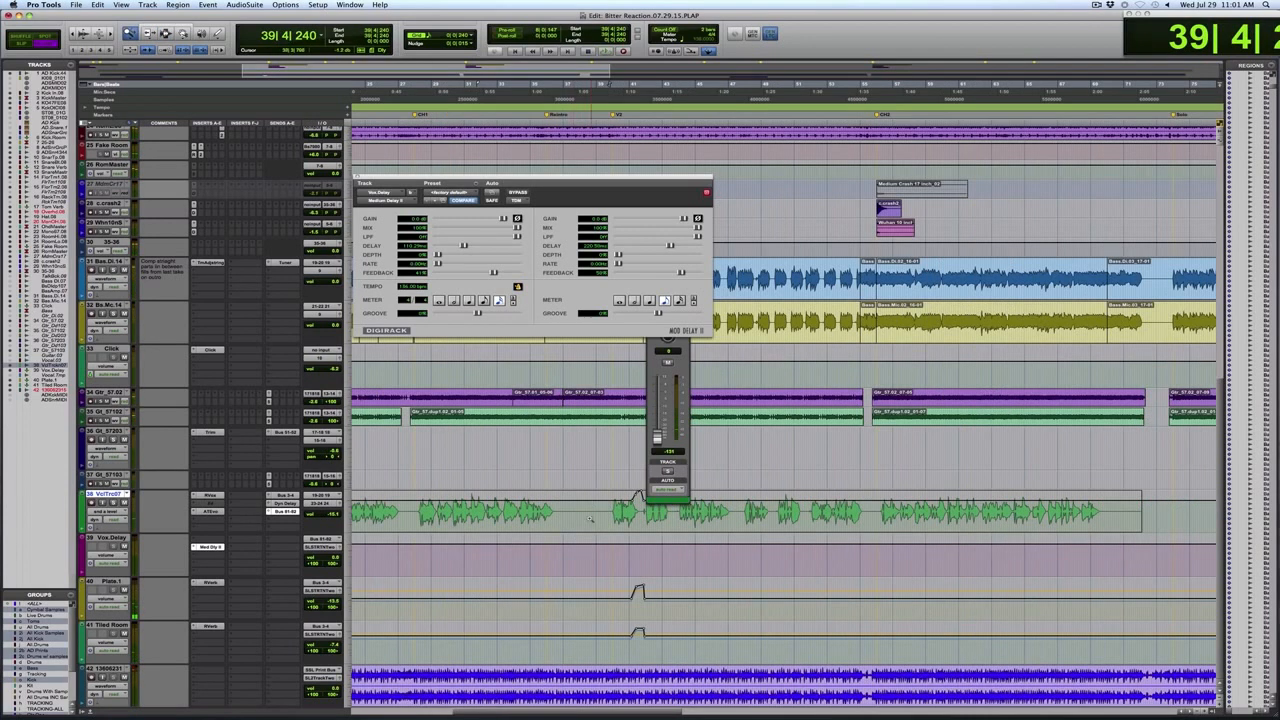
- Close the Medium Delay II plug-in and Bus 81-82 send windows to uncover the tracks around the second verse
{"action": "left_click_drag", "start_coordinate": [586, 520], "coordinate": [752, 520]}
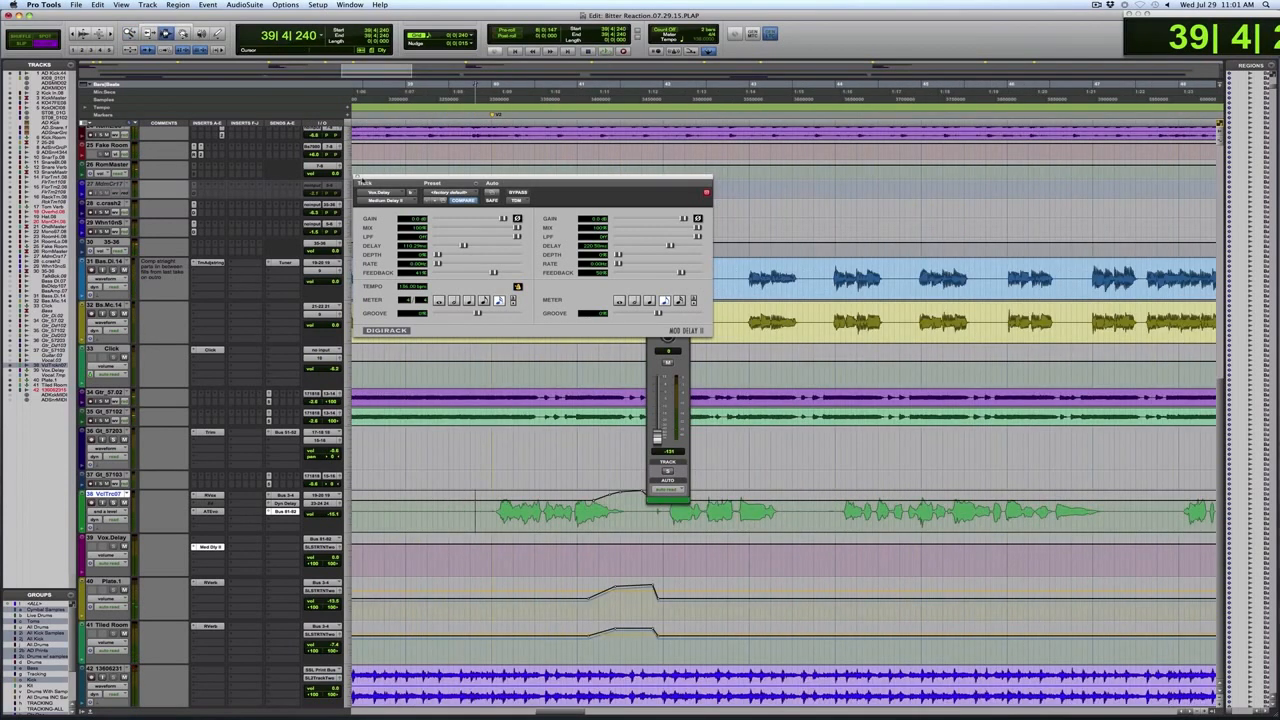
{"action": "left_click", "coordinate": [359, 177]}
{"action": "left_click", "coordinate": [651, 285]}
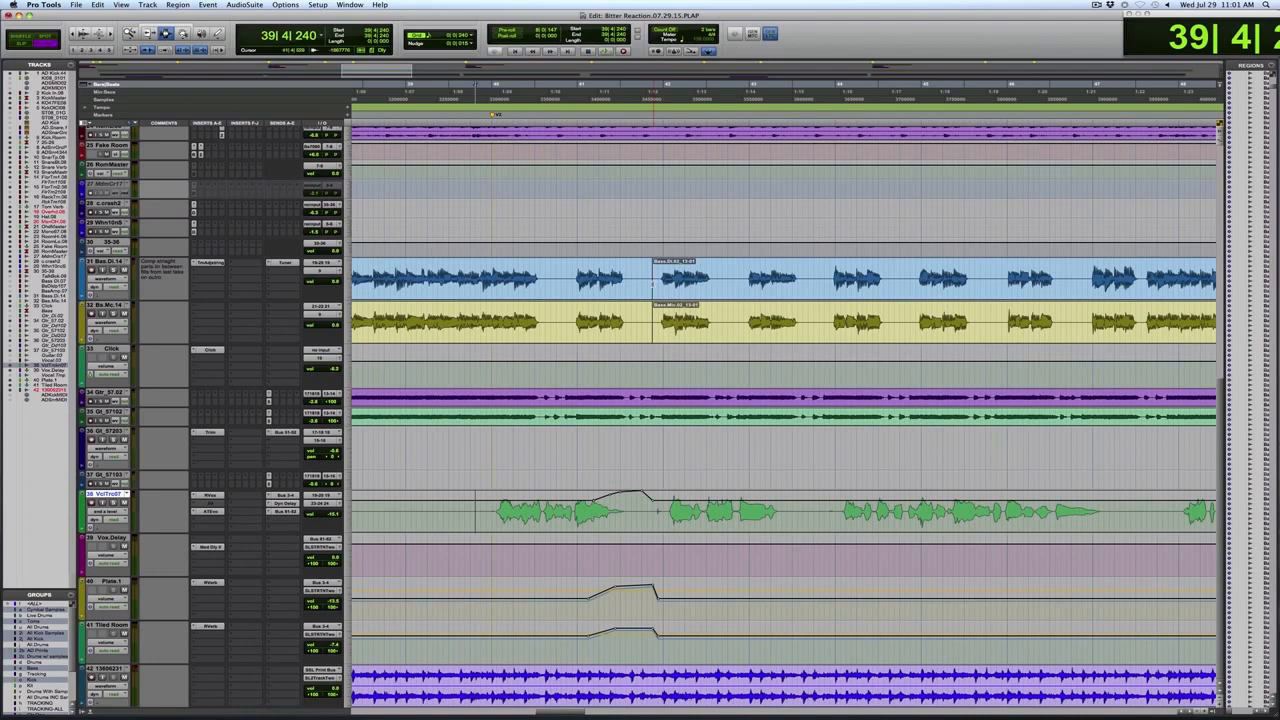